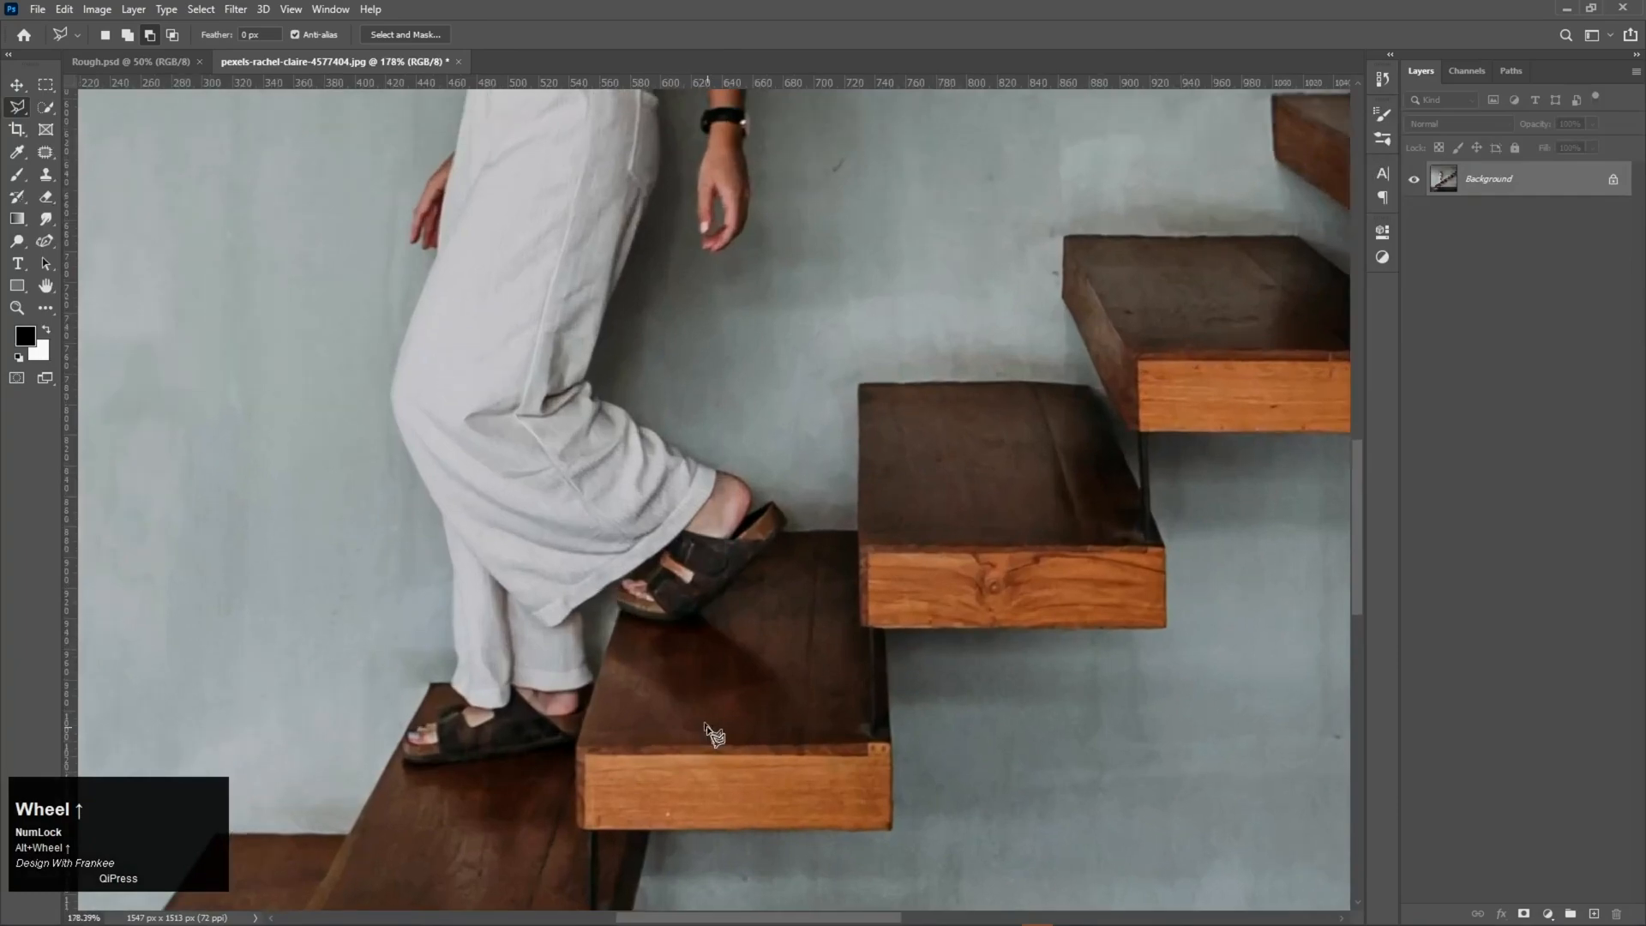
Select the top face of the stair tread under the raised foot with the Polygonal Lasso, tracing around the sandal
{"action": "left_click", "coordinate": [877, 657]}
{"action": "left_click", "coordinate": [876, 549]}
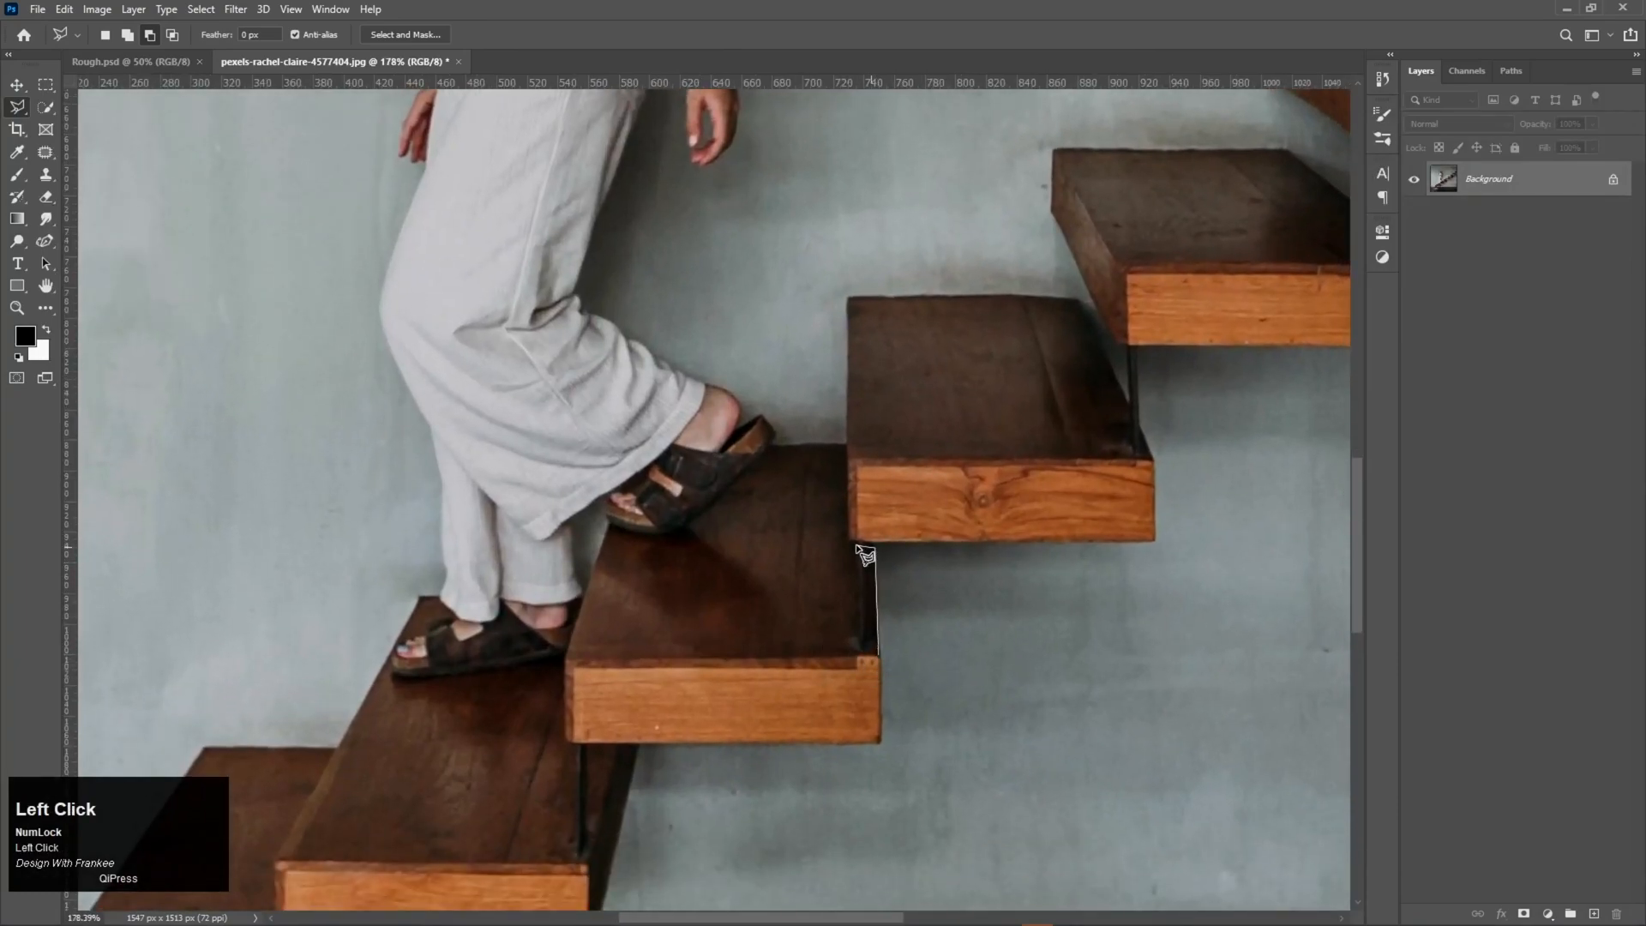
{"action": "left_click", "coordinate": [846, 445]}
{"action": "left_click", "coordinate": [770, 447]}
{"action": "left_click", "coordinate": [696, 521]}
{"action": "left_click", "coordinate": [611, 529]}
{"action": "left_click", "coordinate": [566, 652]}
{"action": "left_click", "coordinate": [567, 658]}
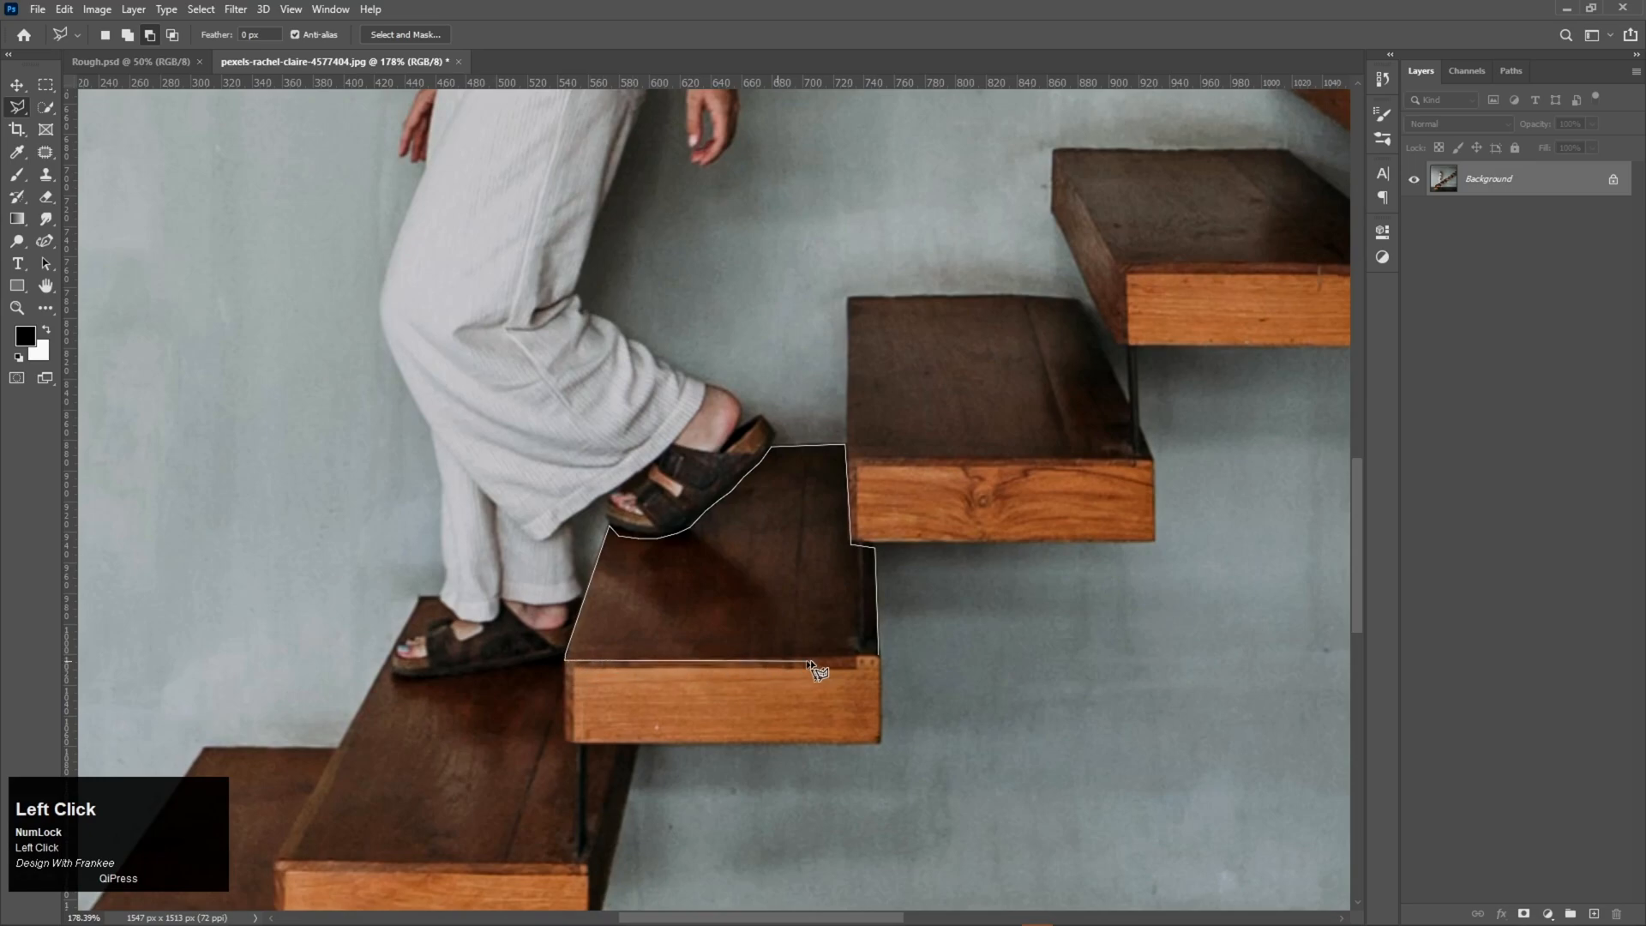
{"action": "left_click", "coordinate": [854, 658]}
{"action": "left_click", "coordinate": [879, 655]}
Start adding the next lower tread's top face to the selection, tracing its outer and front edges and around the black support rod
{"action": "key", "text": "space"}
{"action": "left_click_drag", "start_coordinate": [614, 675], "coordinate": [917, 508]}
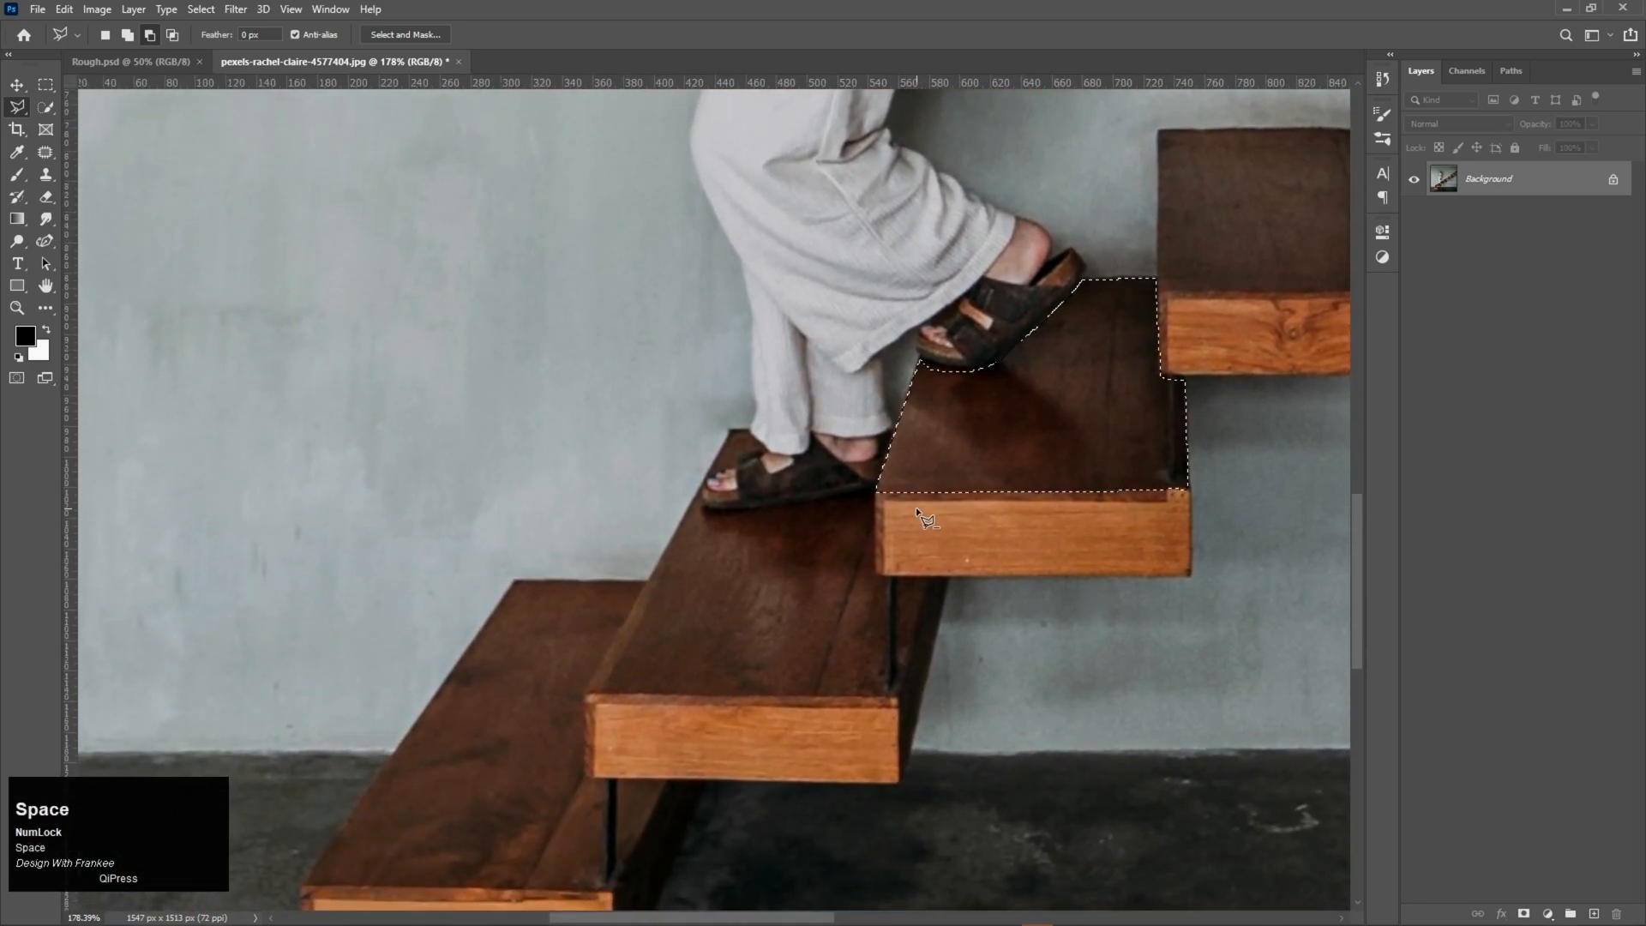
{"action": "key", "text": "shift"}
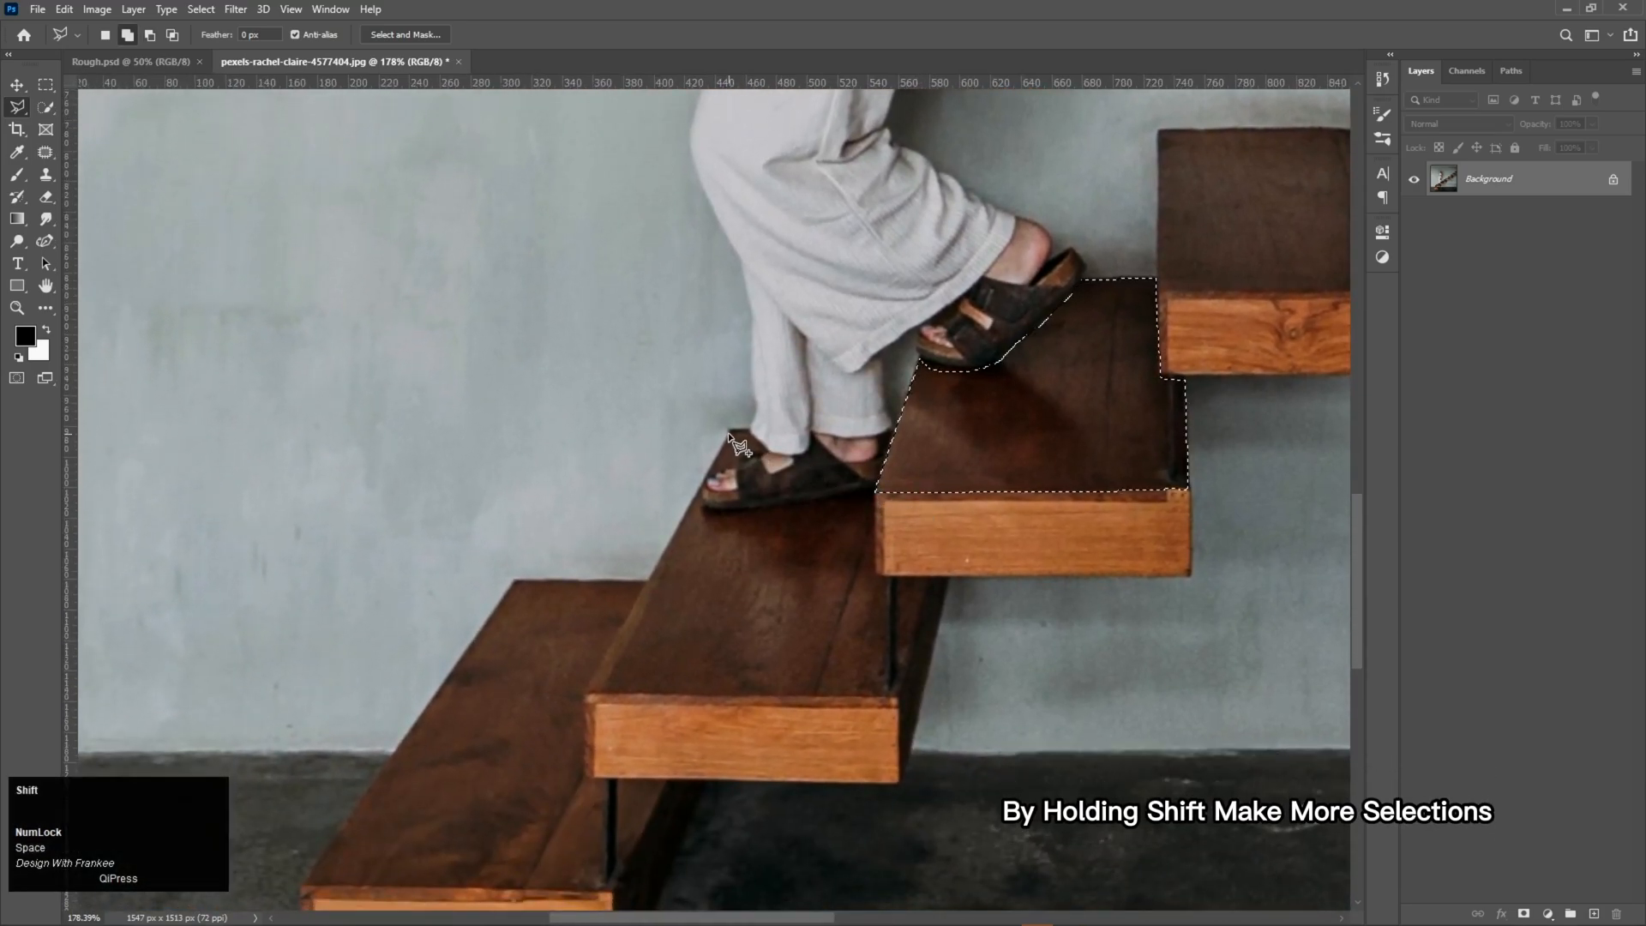
{"action": "left_click", "coordinate": [728, 433], "text": "shift"}
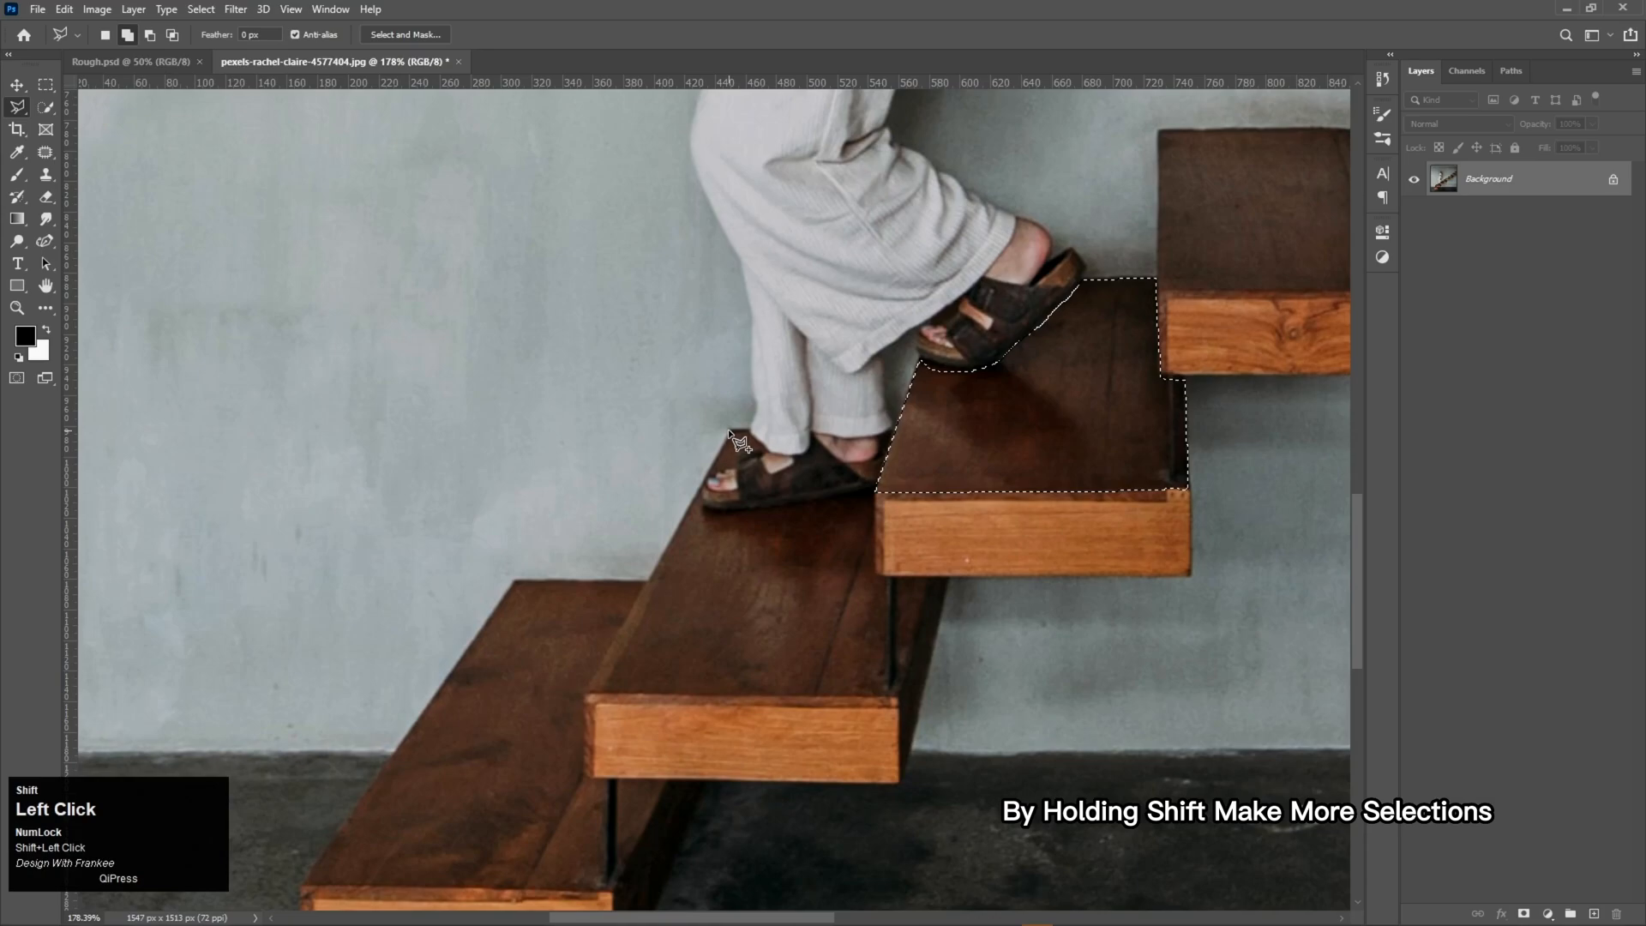
{"action": "left_click", "coordinate": [584, 695]}
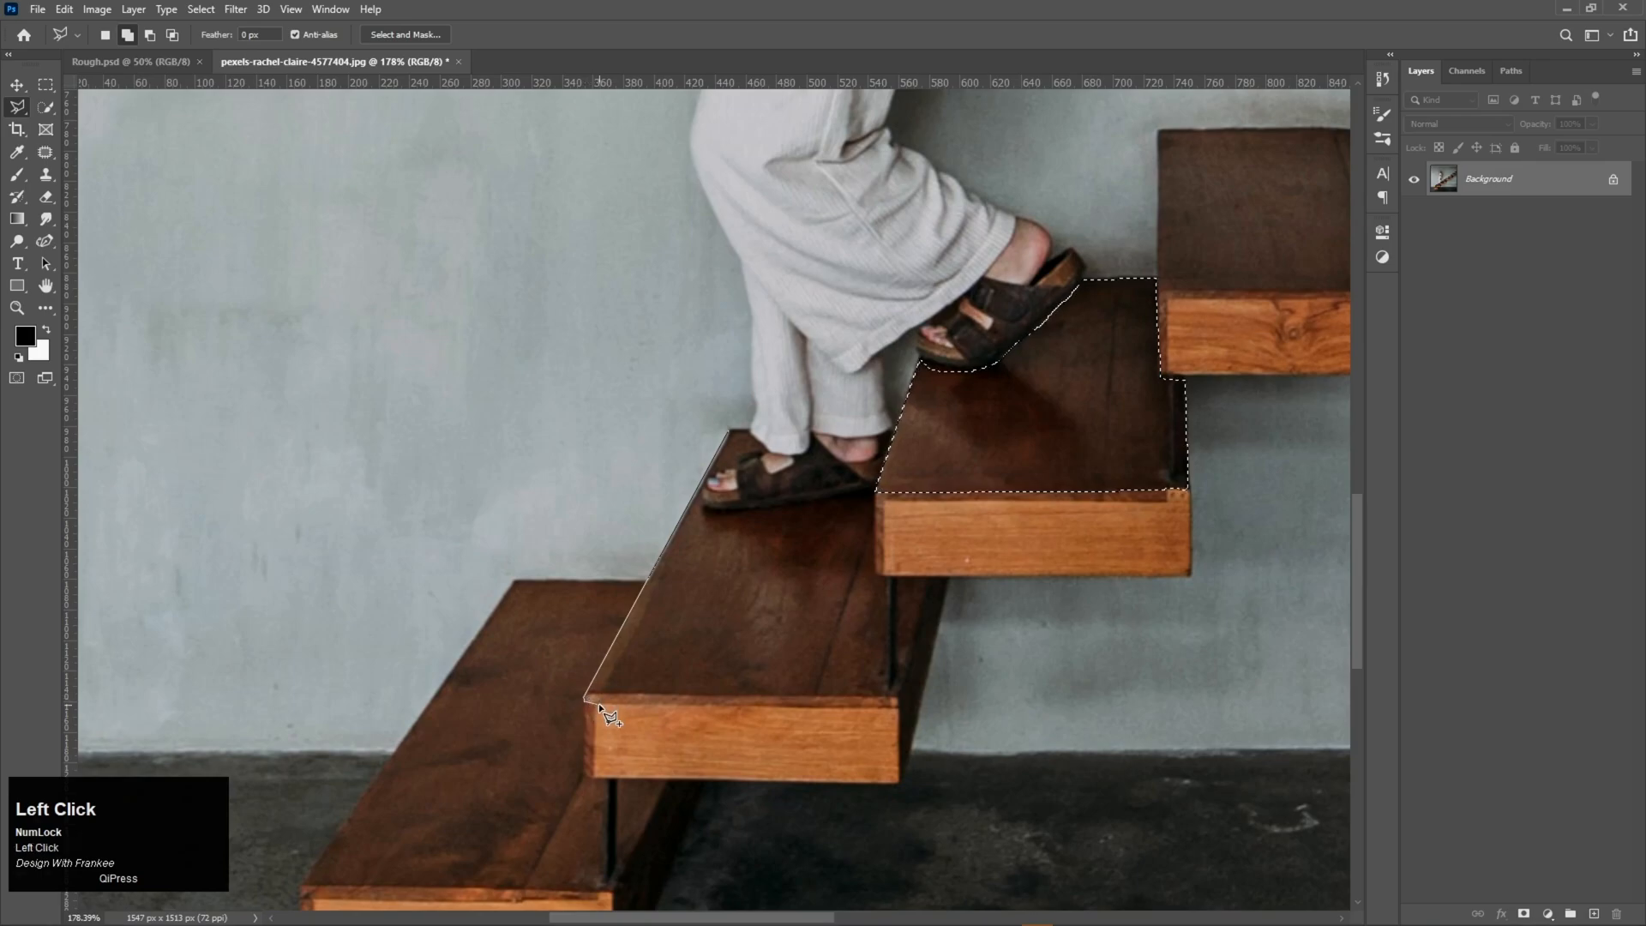
{"action": "left_click", "coordinate": [897, 710]}
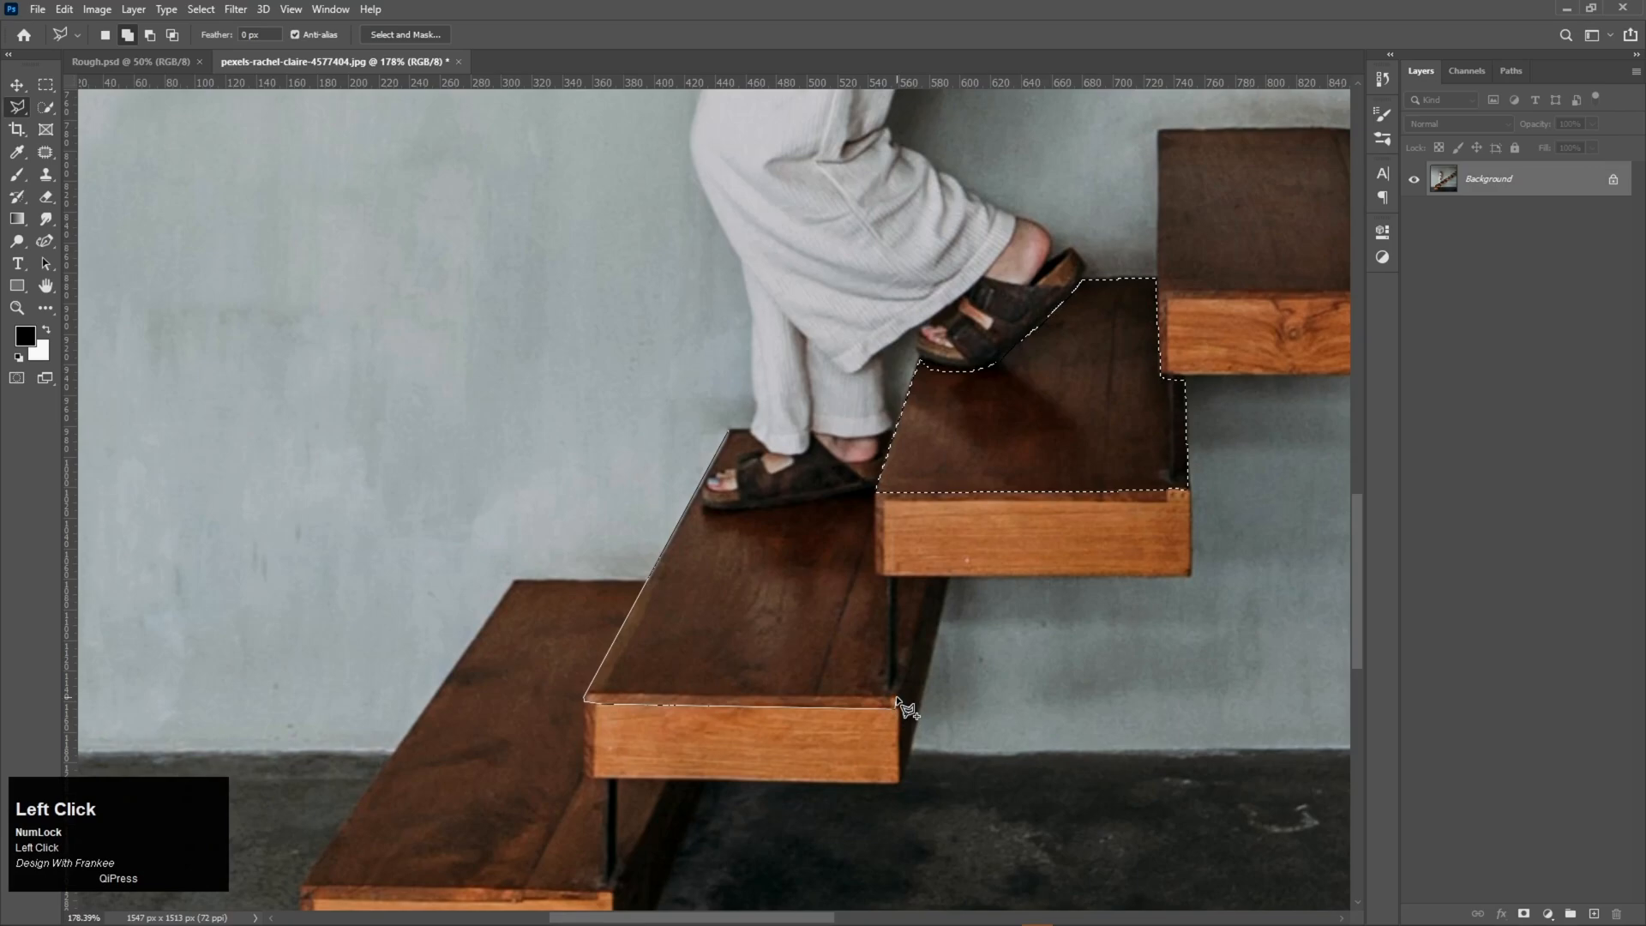
{"action": "left_click", "coordinate": [927, 582]}
{"action": "left_click", "coordinate": [899, 584]}
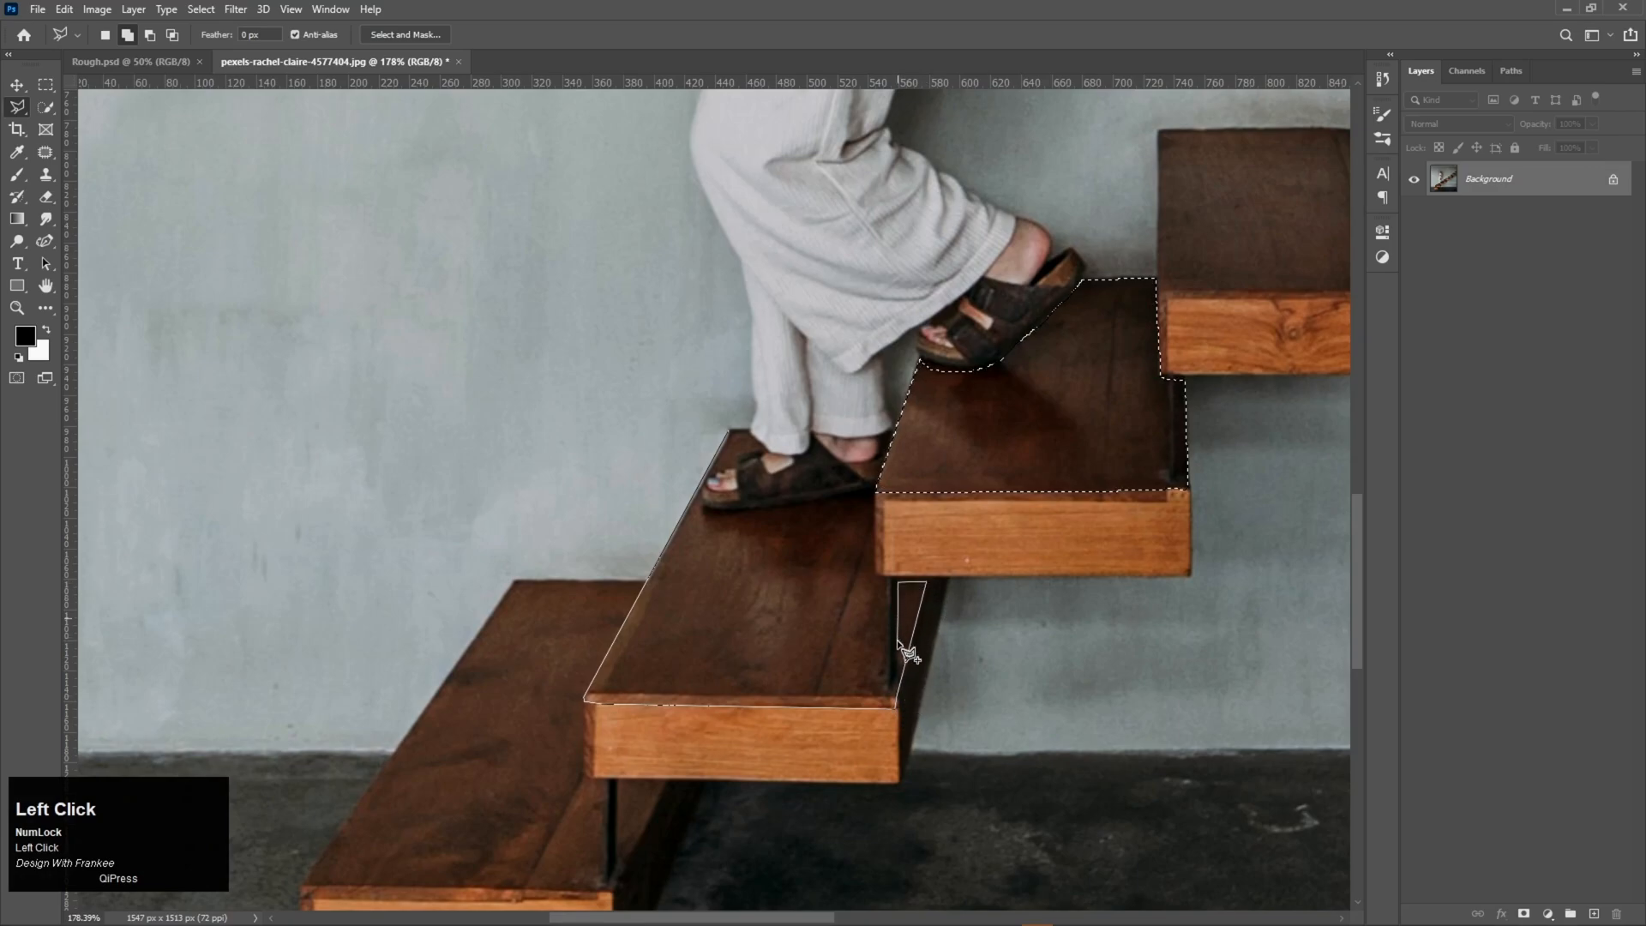
{"action": "left_click", "coordinate": [889, 691]}
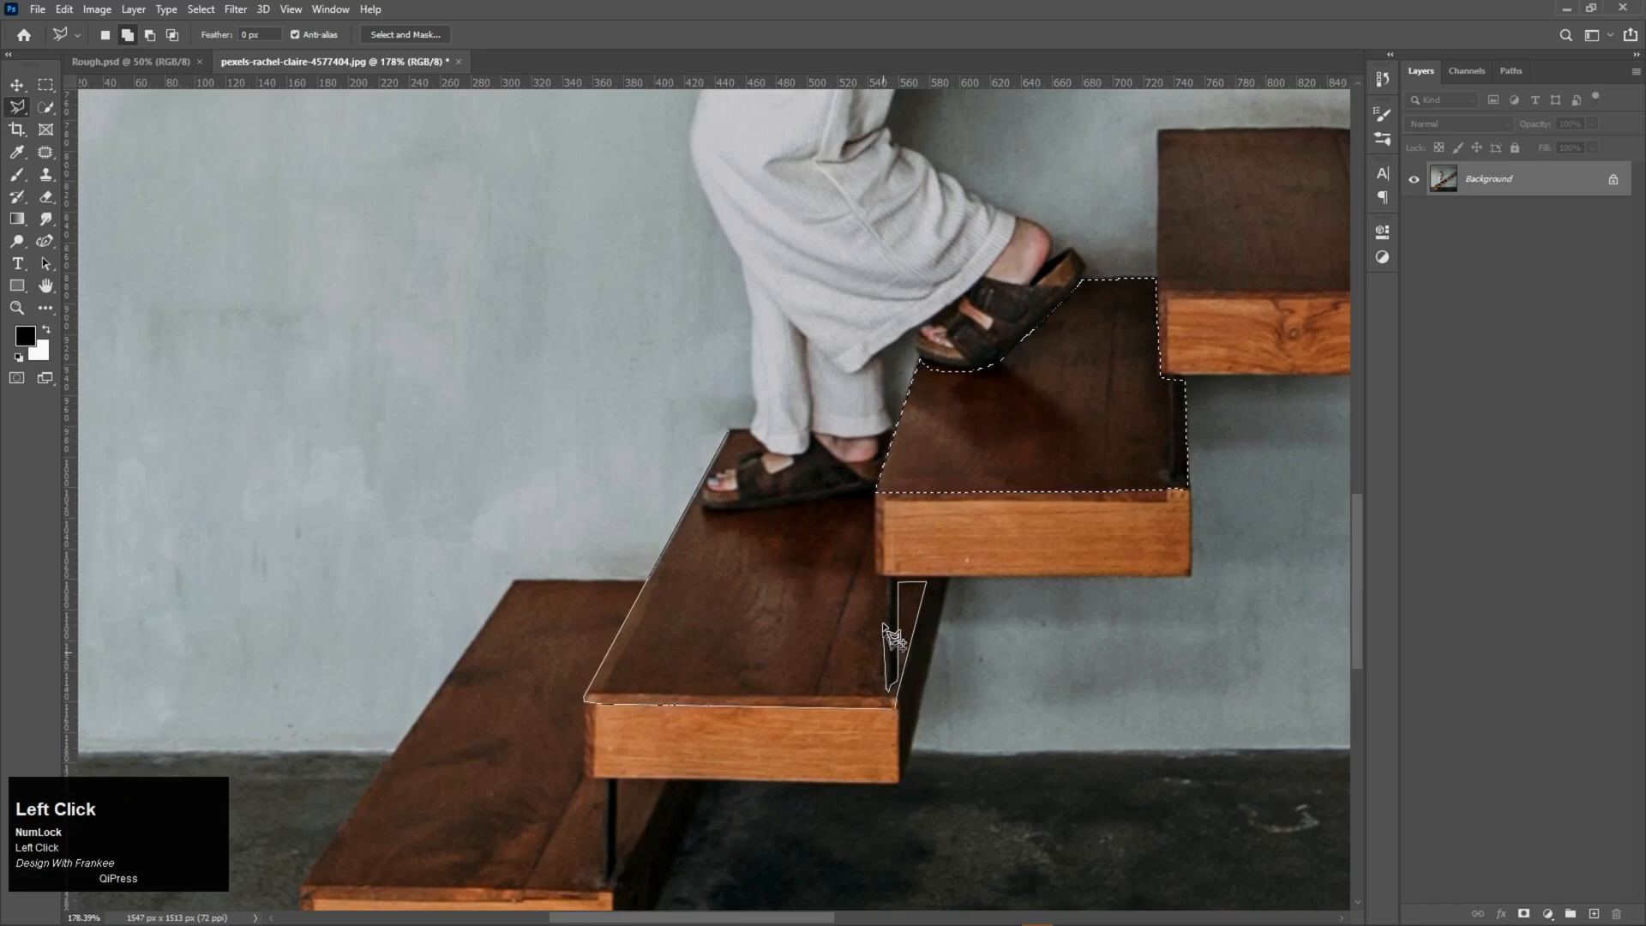
{"action": "left_click", "coordinate": [883, 581]}
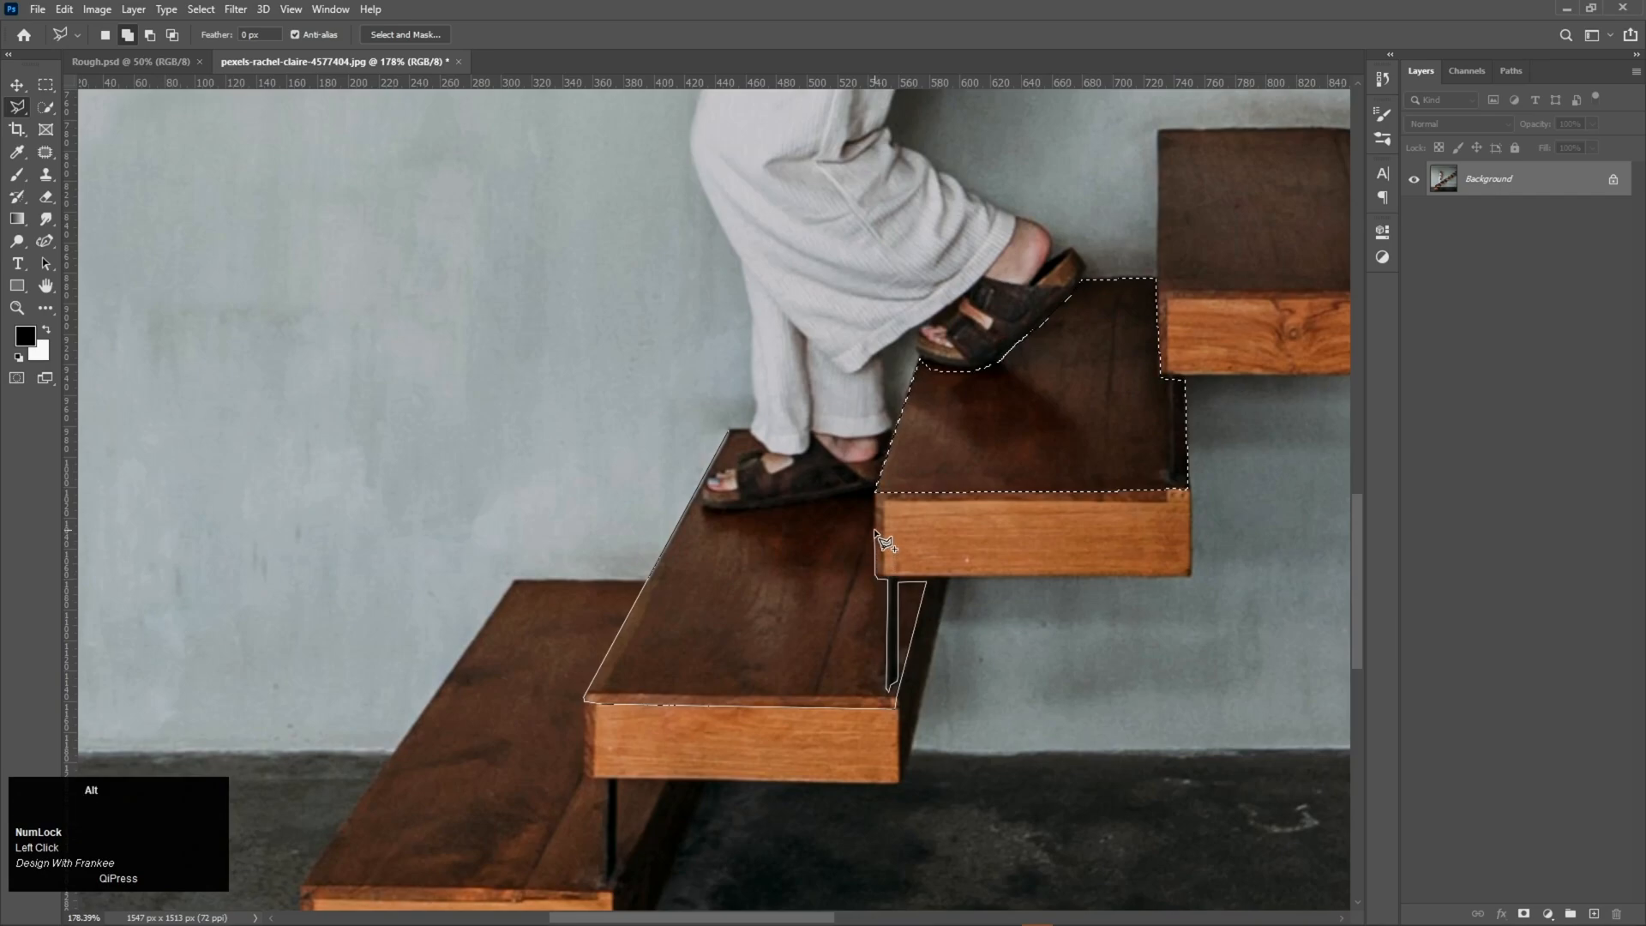
Trace beneath the lower sandal's sole and around its toes, closing the outline at the tread's back corner
{"action": "scroll", "coordinate": [875, 534], "scroll_direction": "up", "scroll_amount": 3, "text": "alt"}
{"action": "left_click", "coordinate": [1000, 496]}
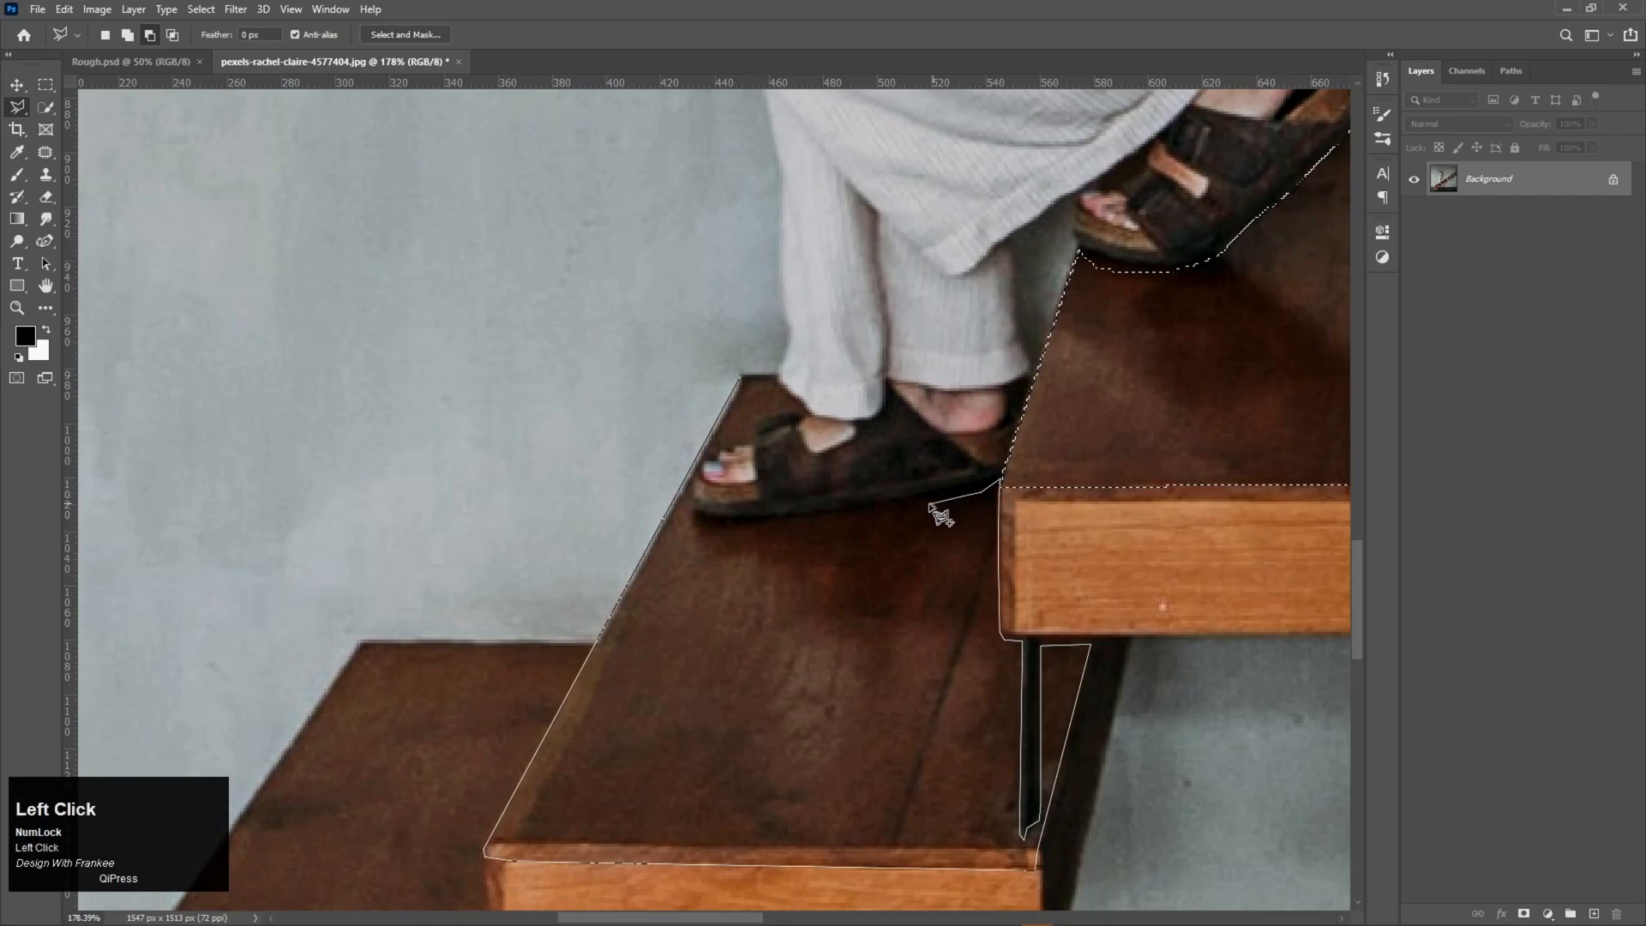
{"action": "left_click", "coordinate": [896, 509]}
{"action": "left_click", "coordinate": [818, 516]}
{"action": "left_click", "coordinate": [792, 522]}
{"action": "left_click", "coordinate": [762, 521]}
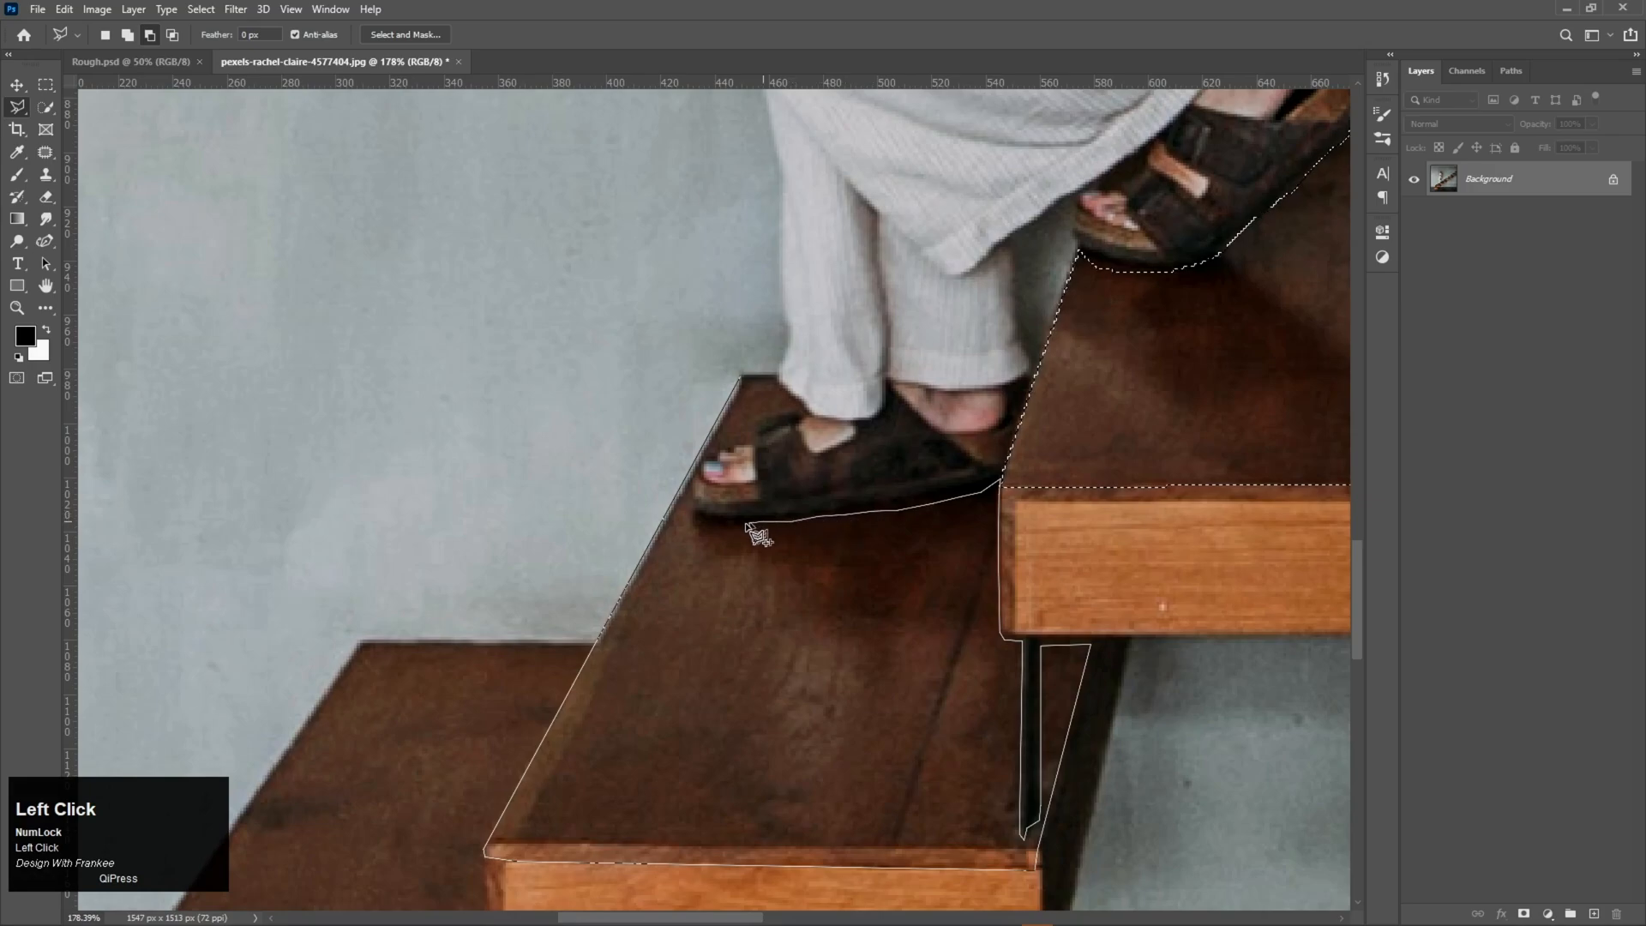
{"action": "left_click", "coordinate": [700, 520]}
{"action": "left_click", "coordinate": [692, 515]}
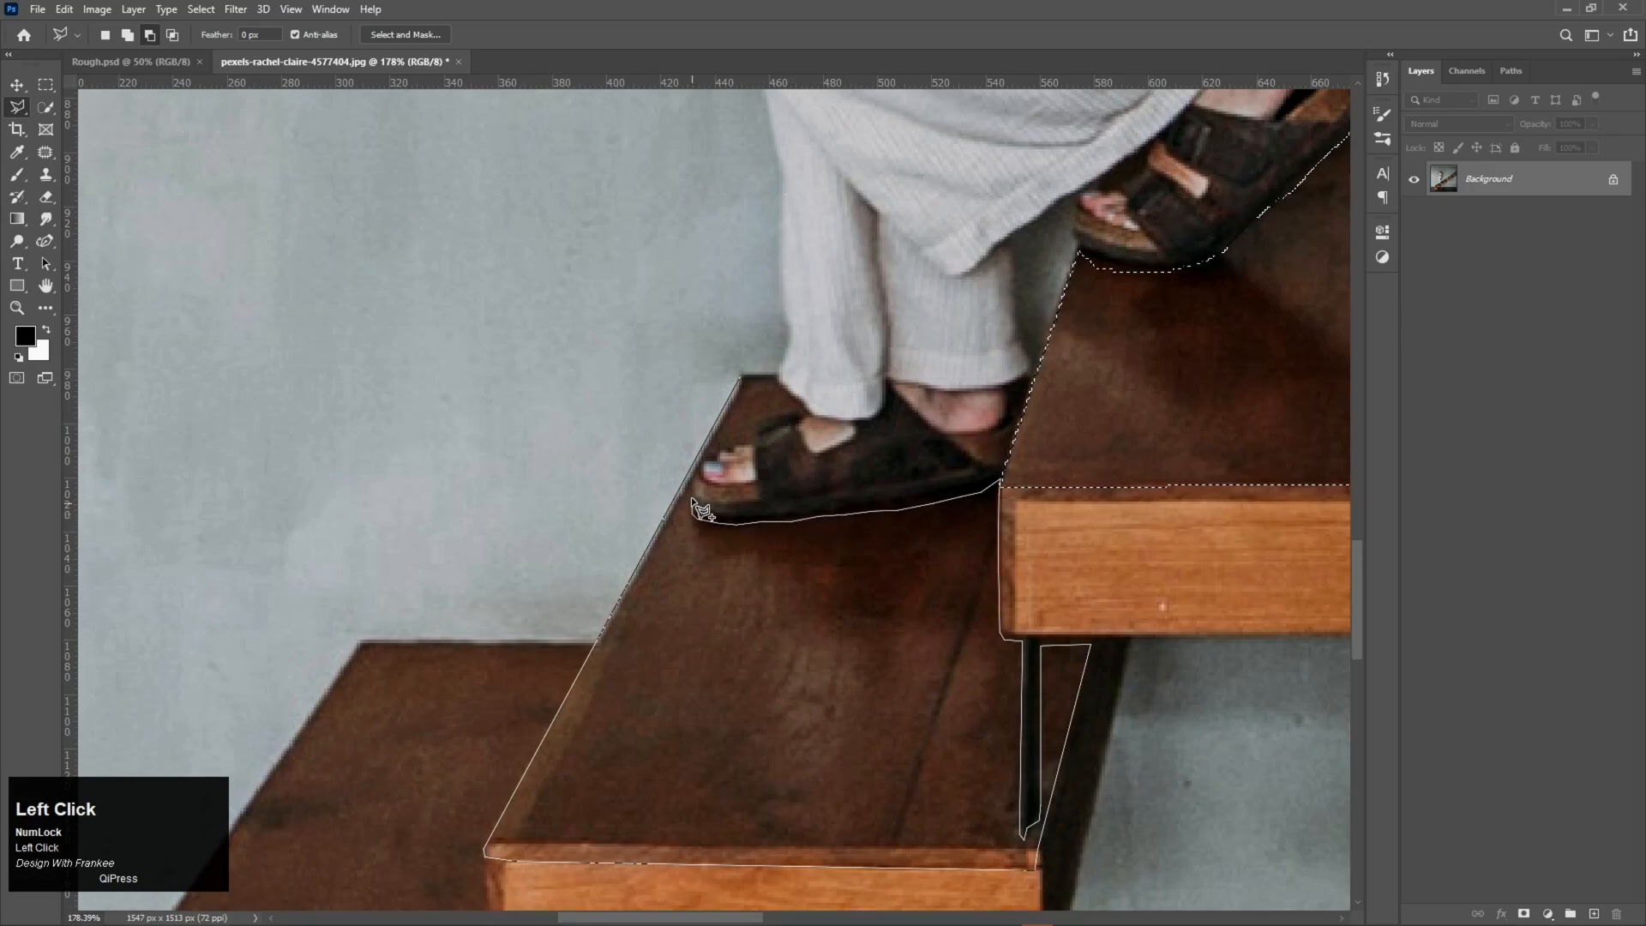
{"action": "left_click", "coordinate": [703, 464]}
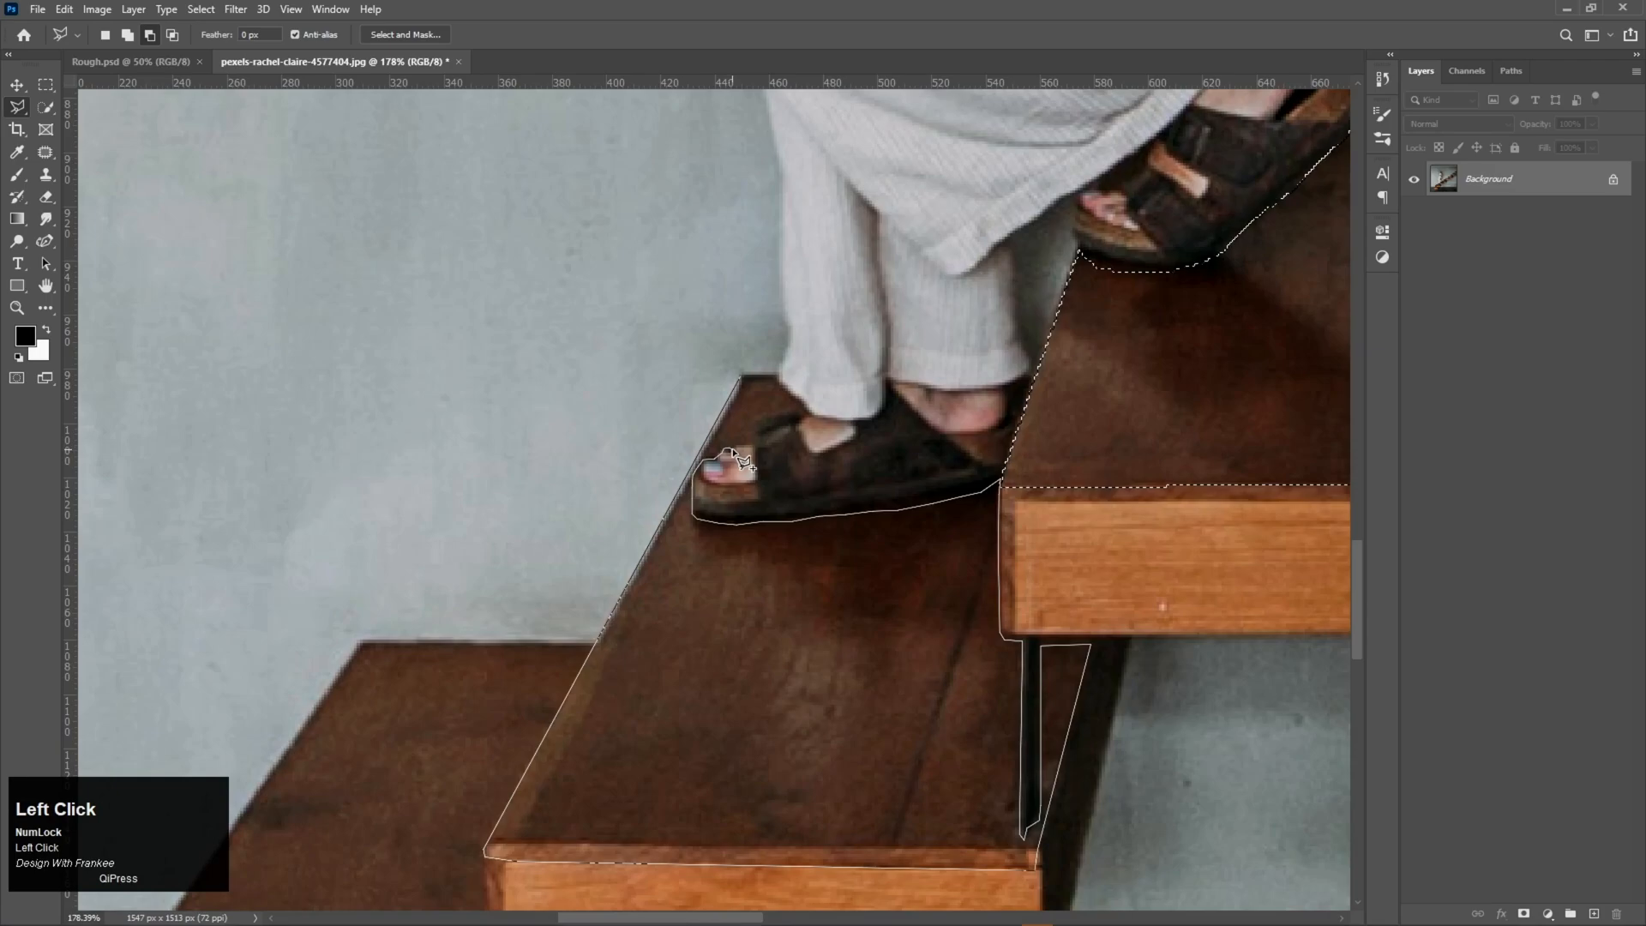
{"action": "left_click", "coordinate": [751, 435]}
{"action": "left_click", "coordinate": [801, 422]}
{"action": "left_click", "coordinate": [779, 377]}
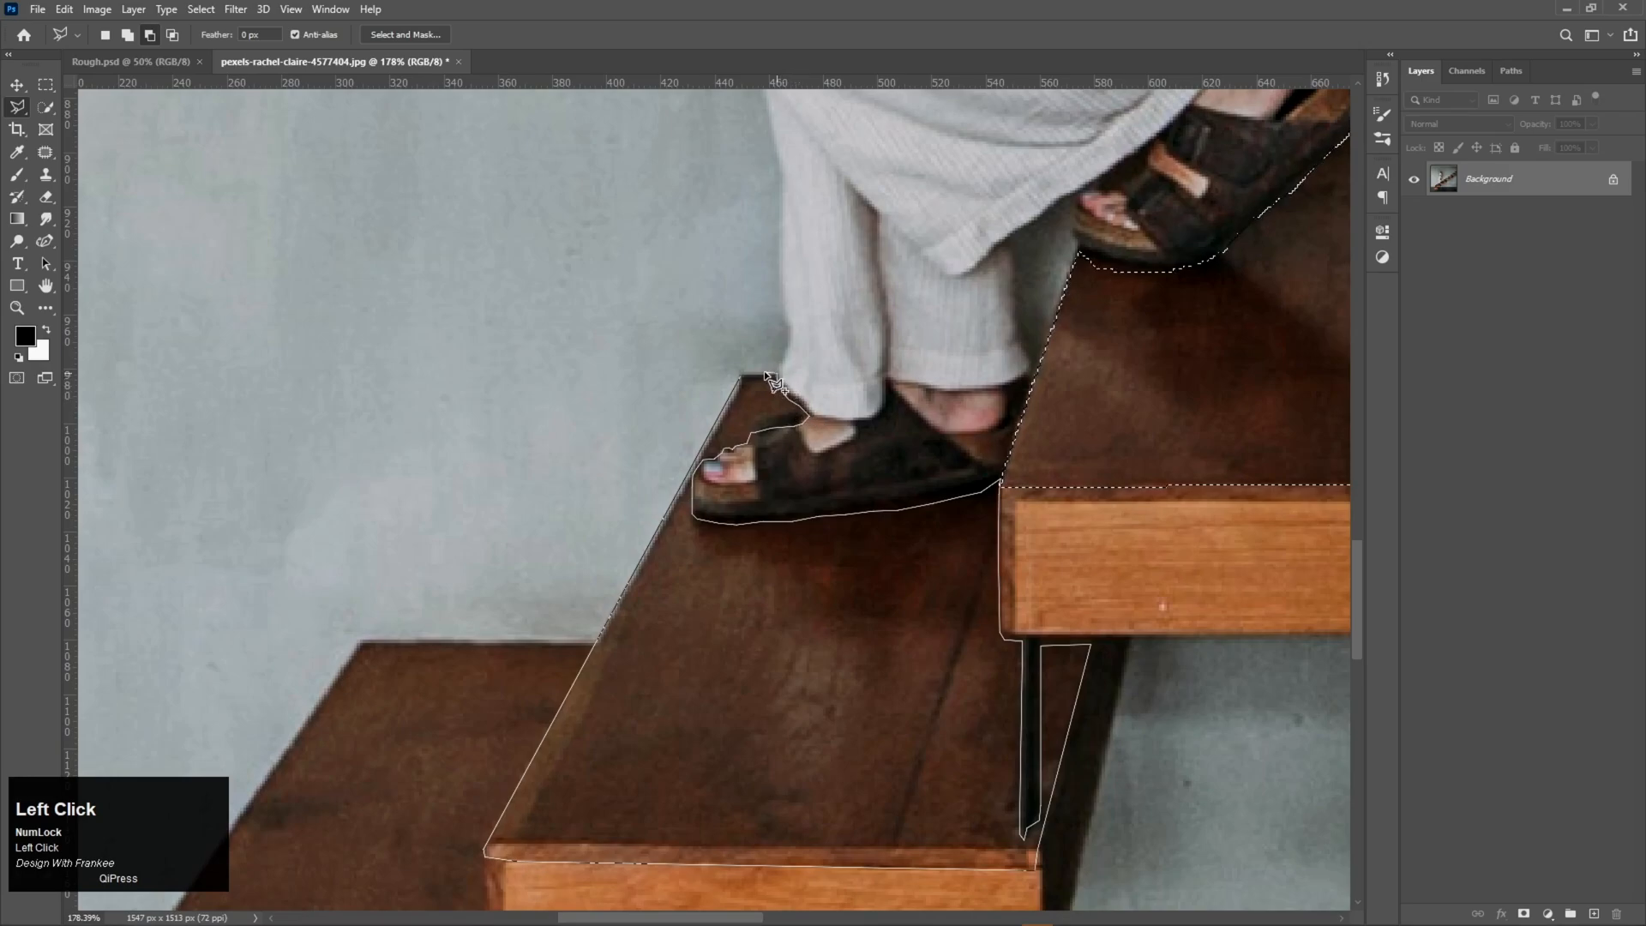
{"action": "left_click", "coordinate": [742, 376]}
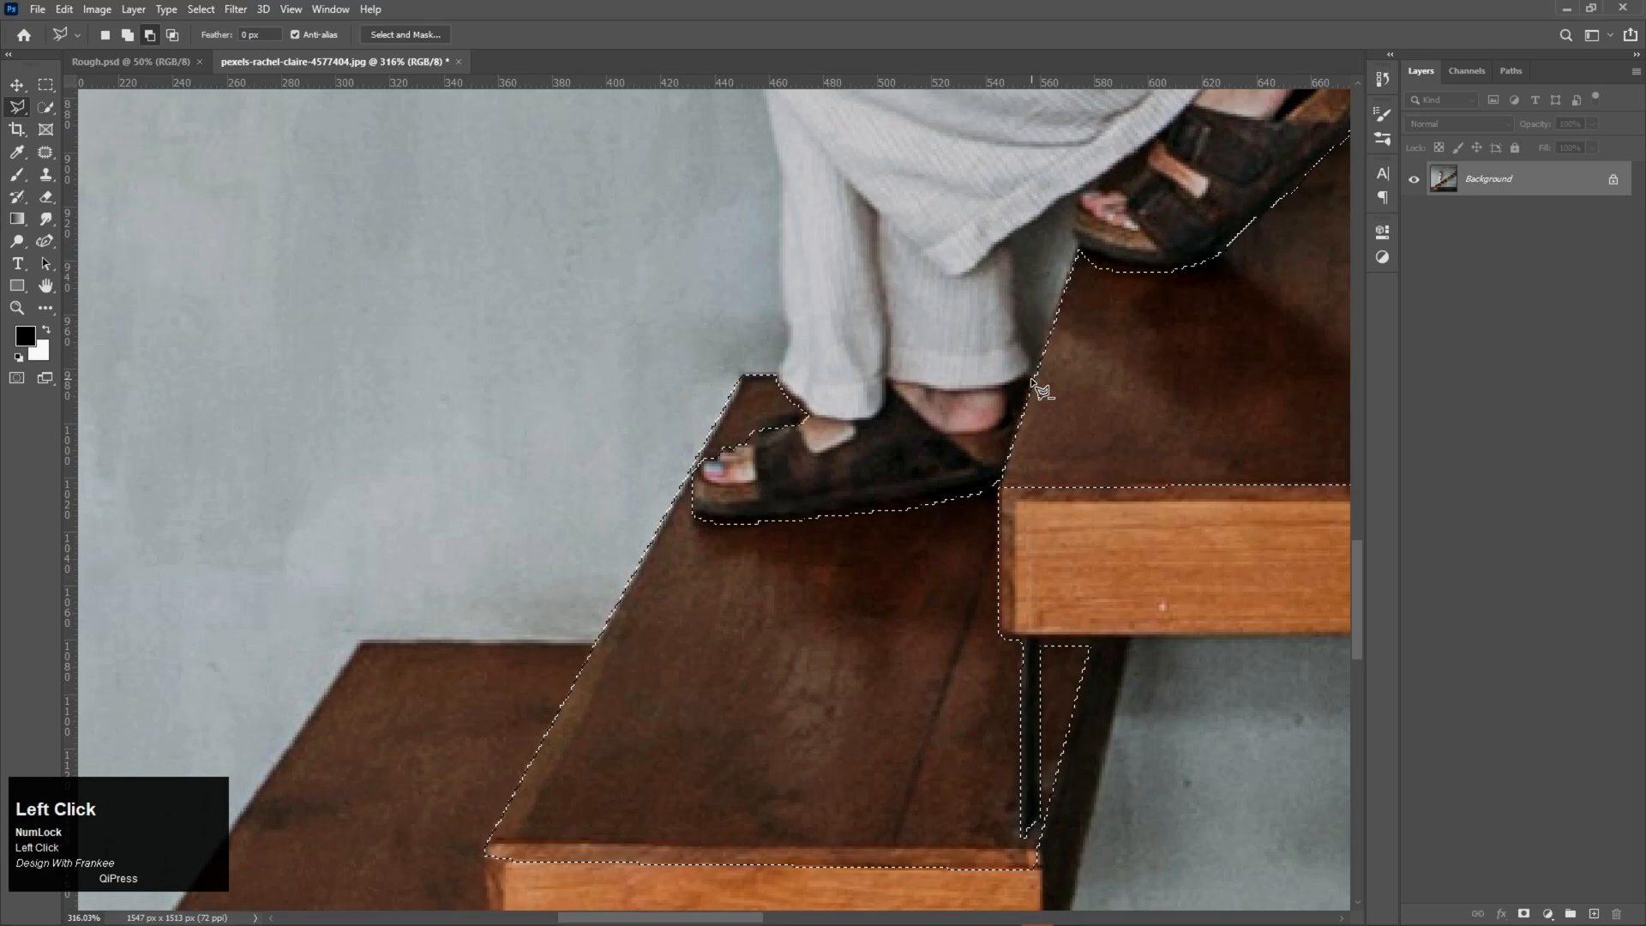
Fill the two selected treads with a white Solid Color fill layer
{"action": "key", "text": "ctrl+0"}
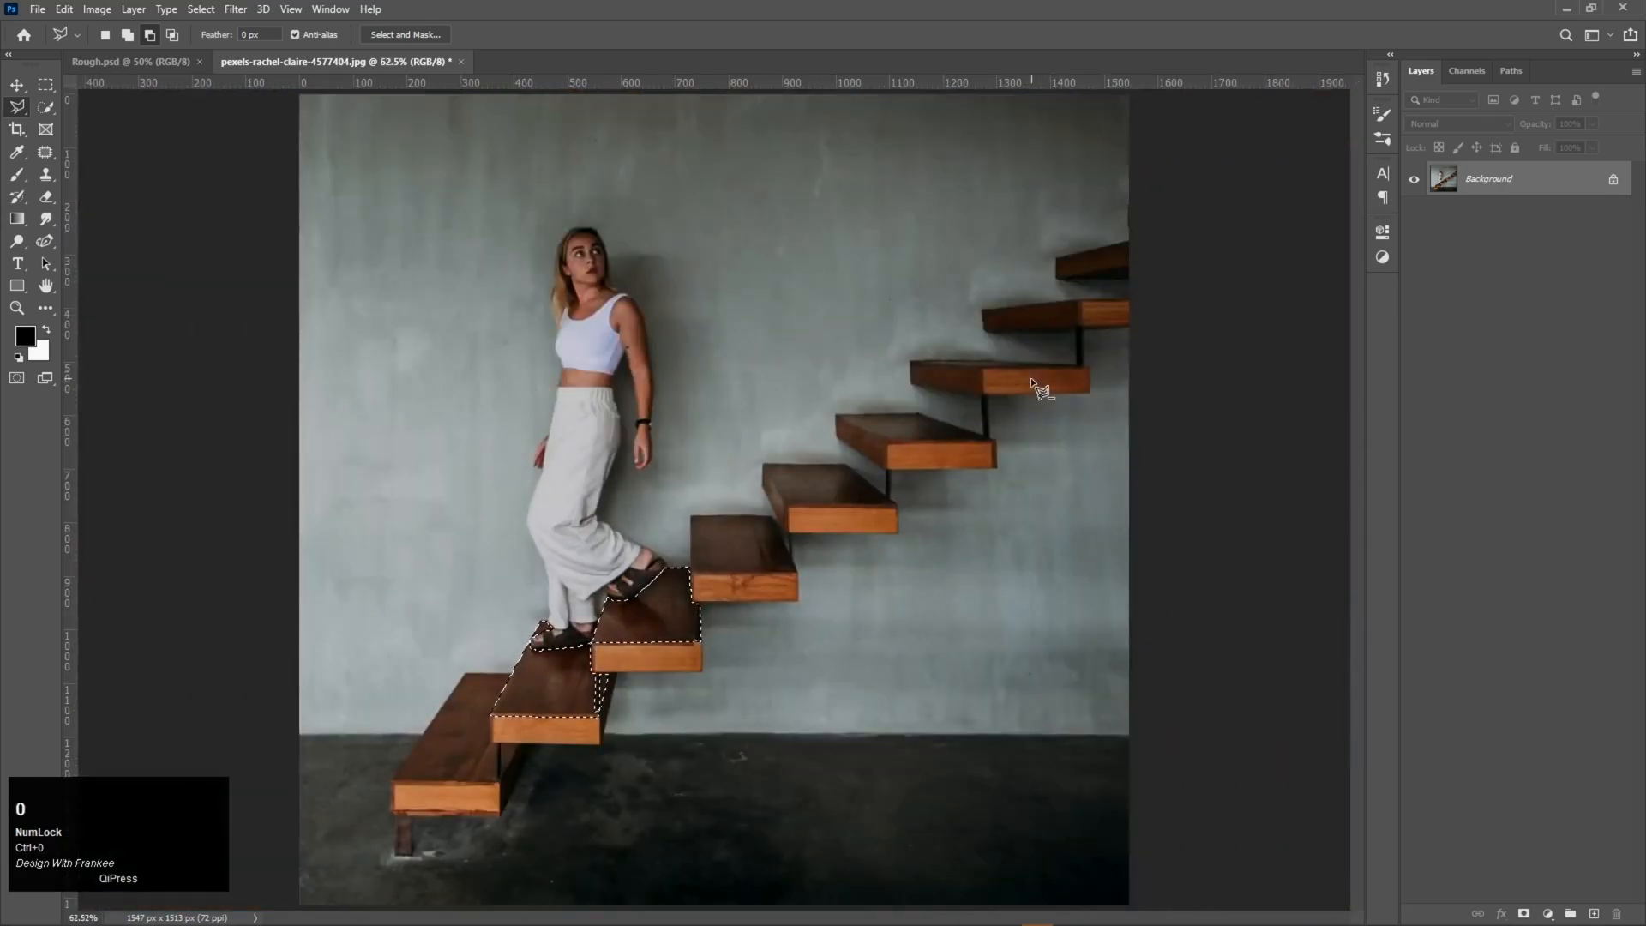
{"action": "left_click", "coordinate": [1552, 912]}
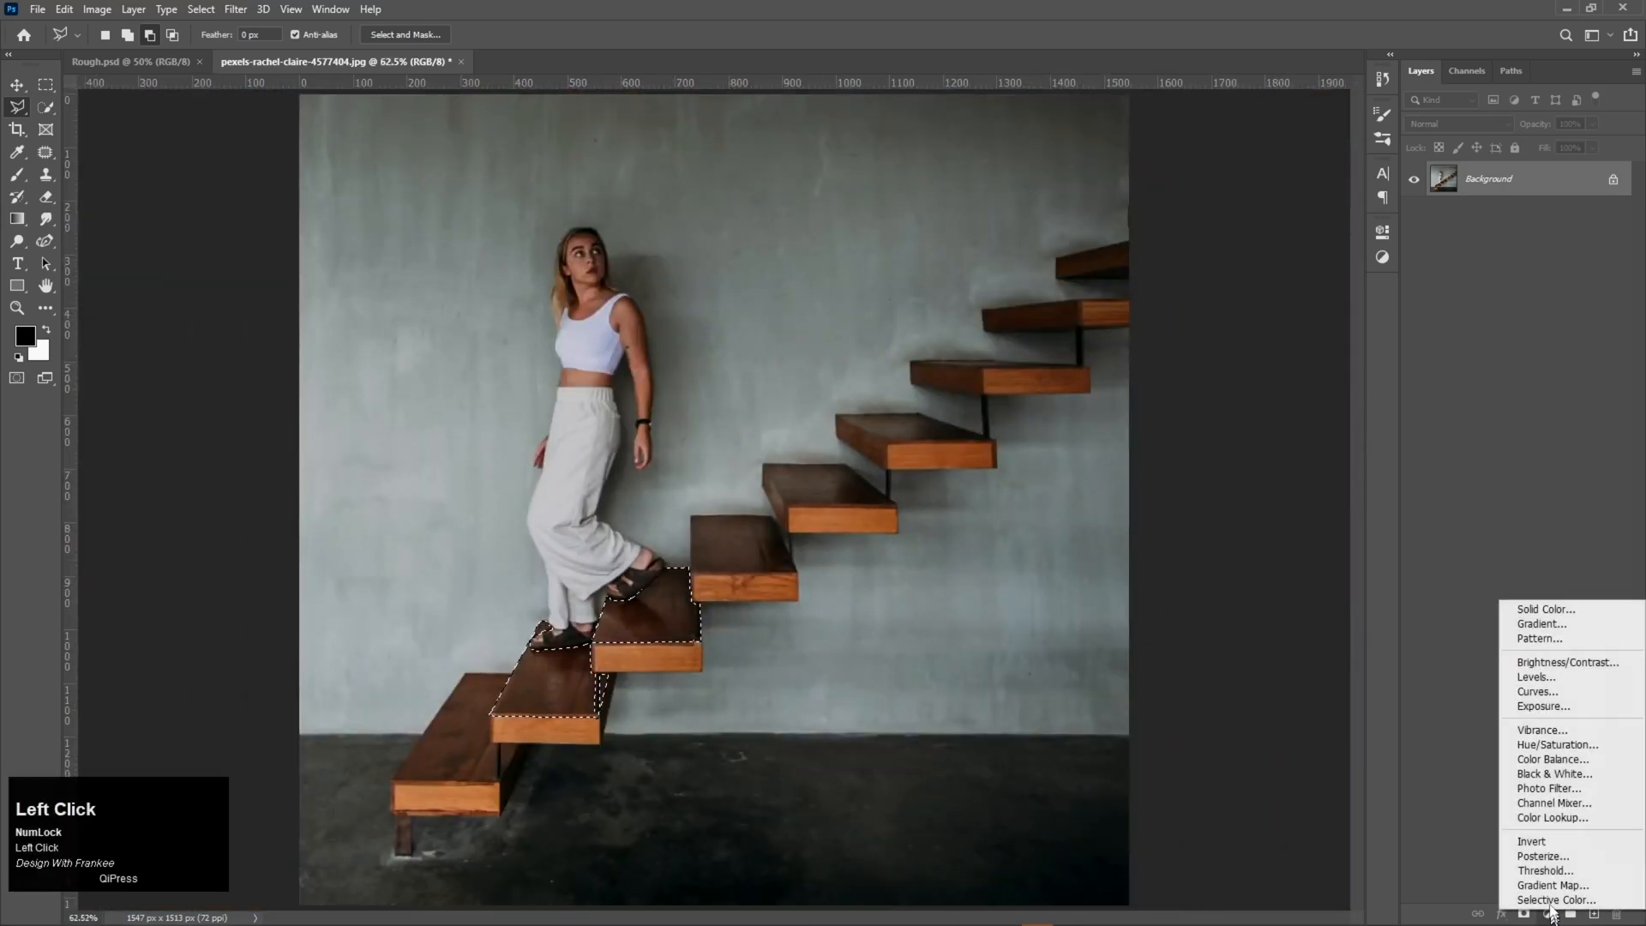
{"action": "left_click", "coordinate": [1533, 610]}
{"action": "left_click_drag", "start_coordinate": [1123, 253], "coordinate": [991, 86]}
{"action": "left_click", "coordinate": [1407, 152]}
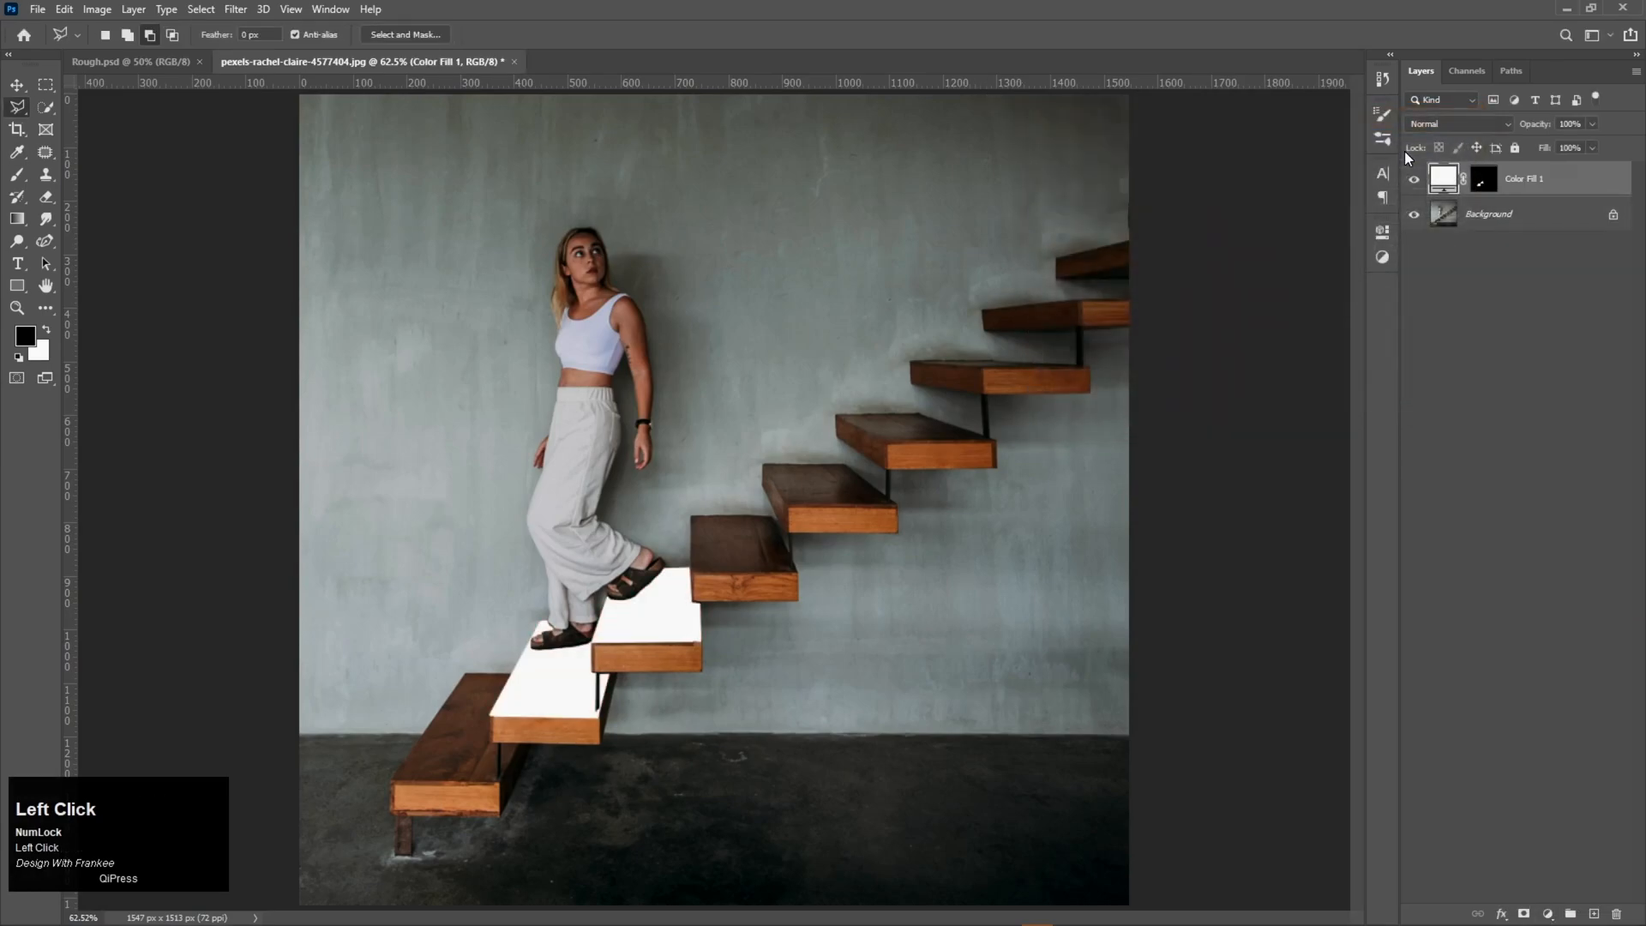
{"action": "key", "text": "v"}
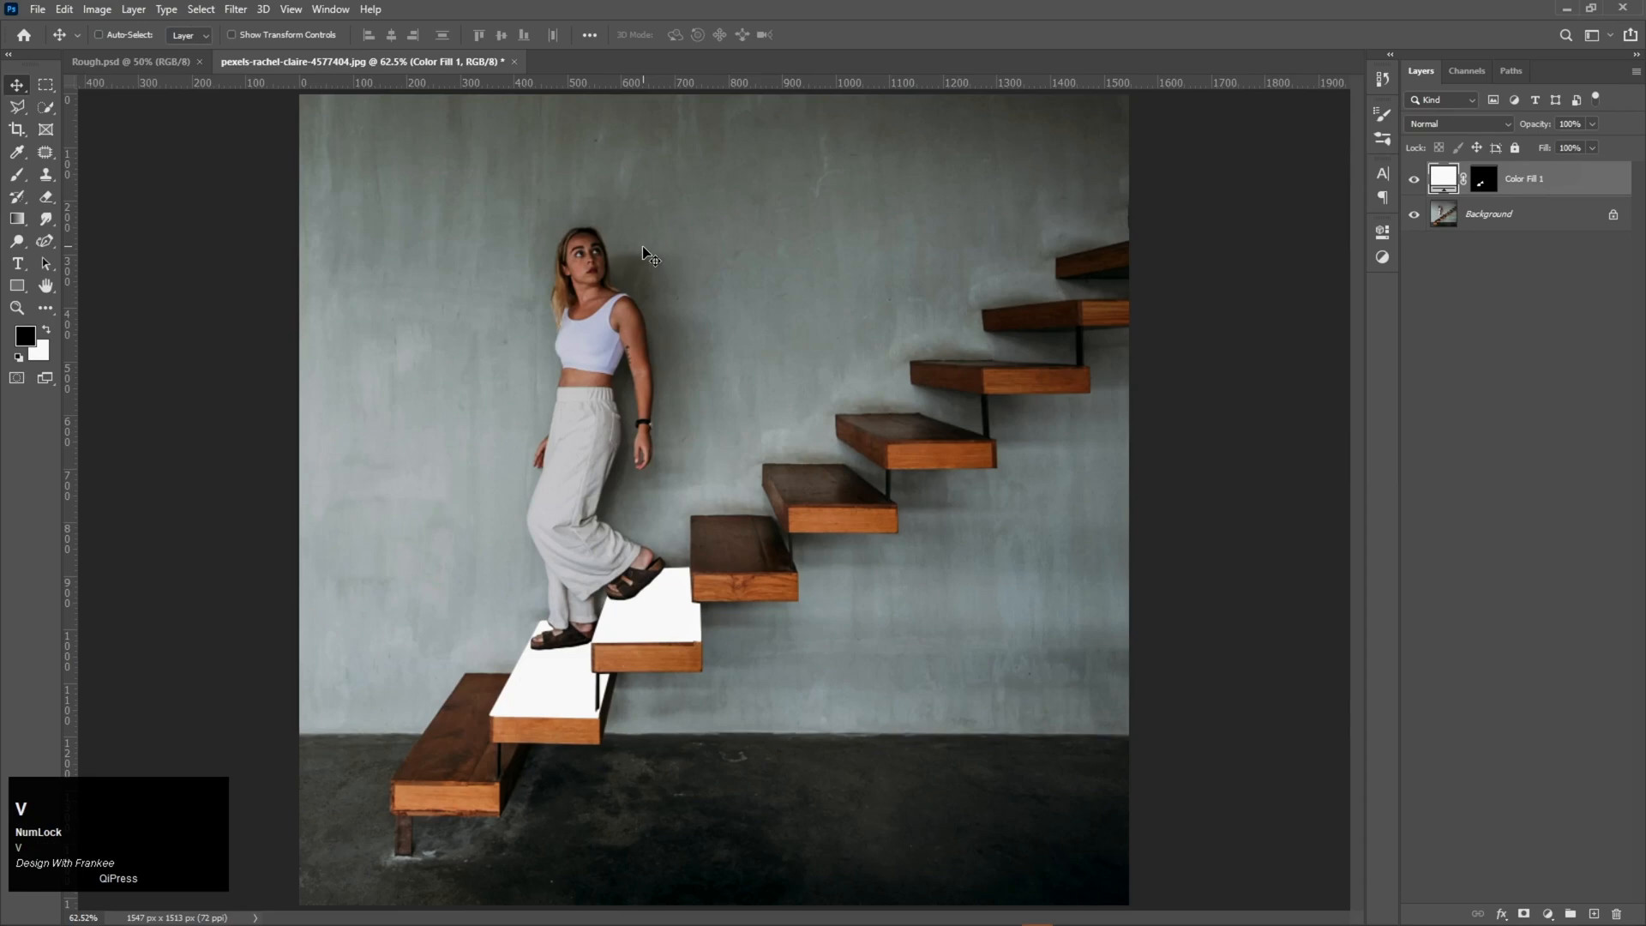
Select the woman on the Background layer using Select Subject with the Quick Selection tool
{"action": "left_click", "coordinate": [1449, 220]}
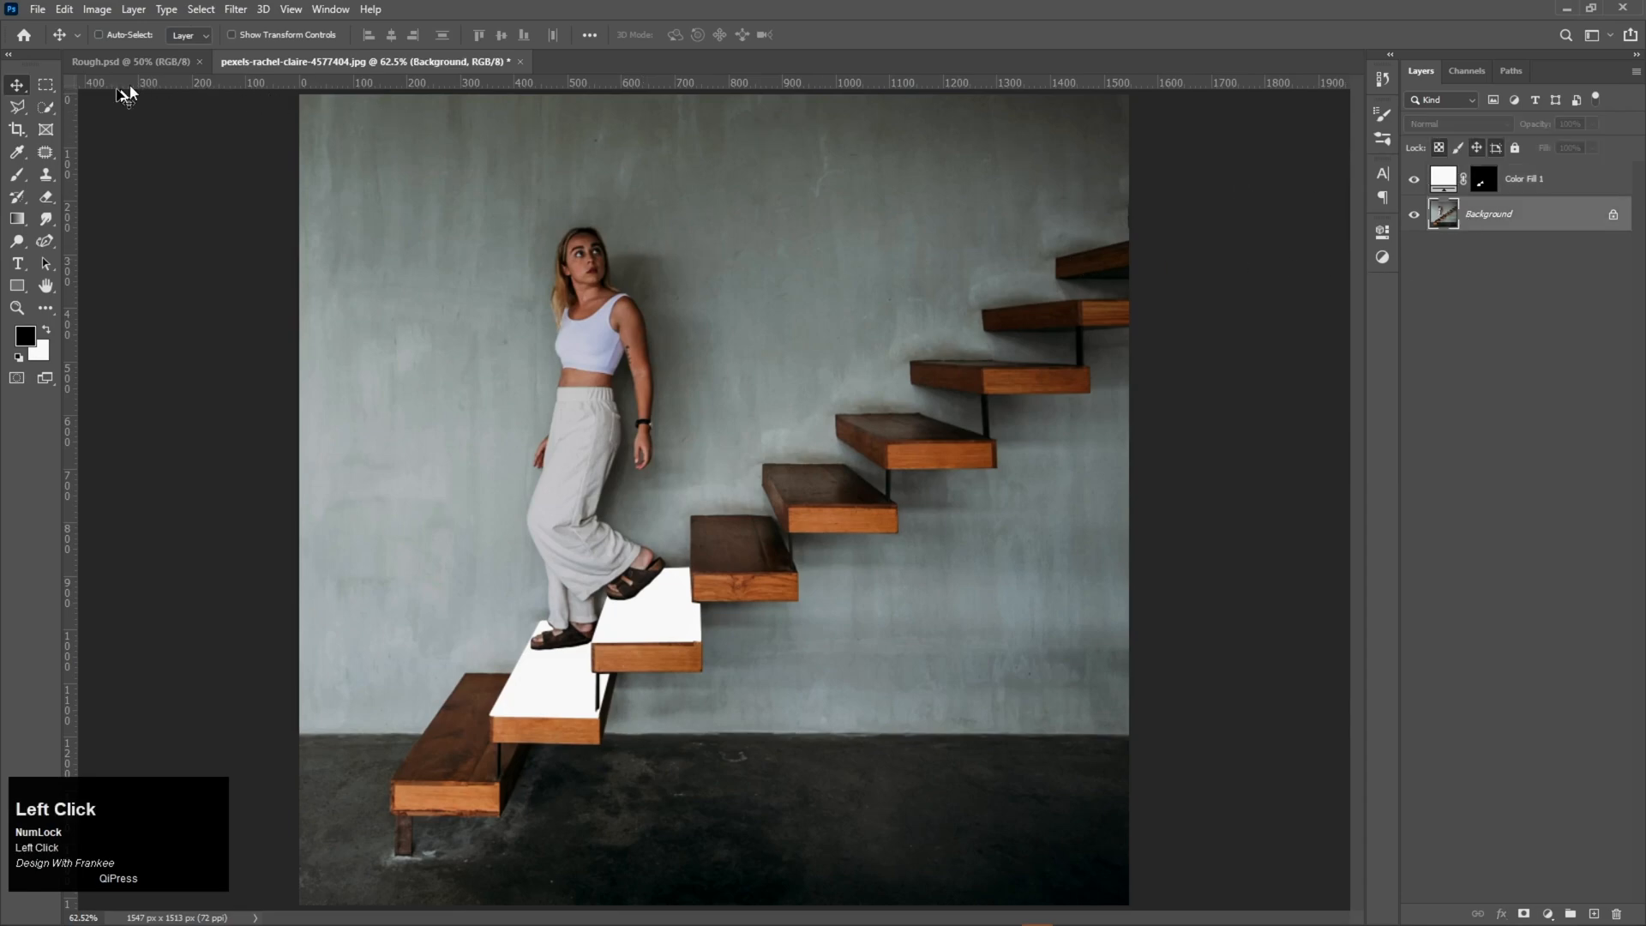
{"action": "right_click", "coordinate": [46, 106]}
{"action": "left_click", "coordinate": [88, 129]}
{"action": "left_click", "coordinate": [485, 35]}
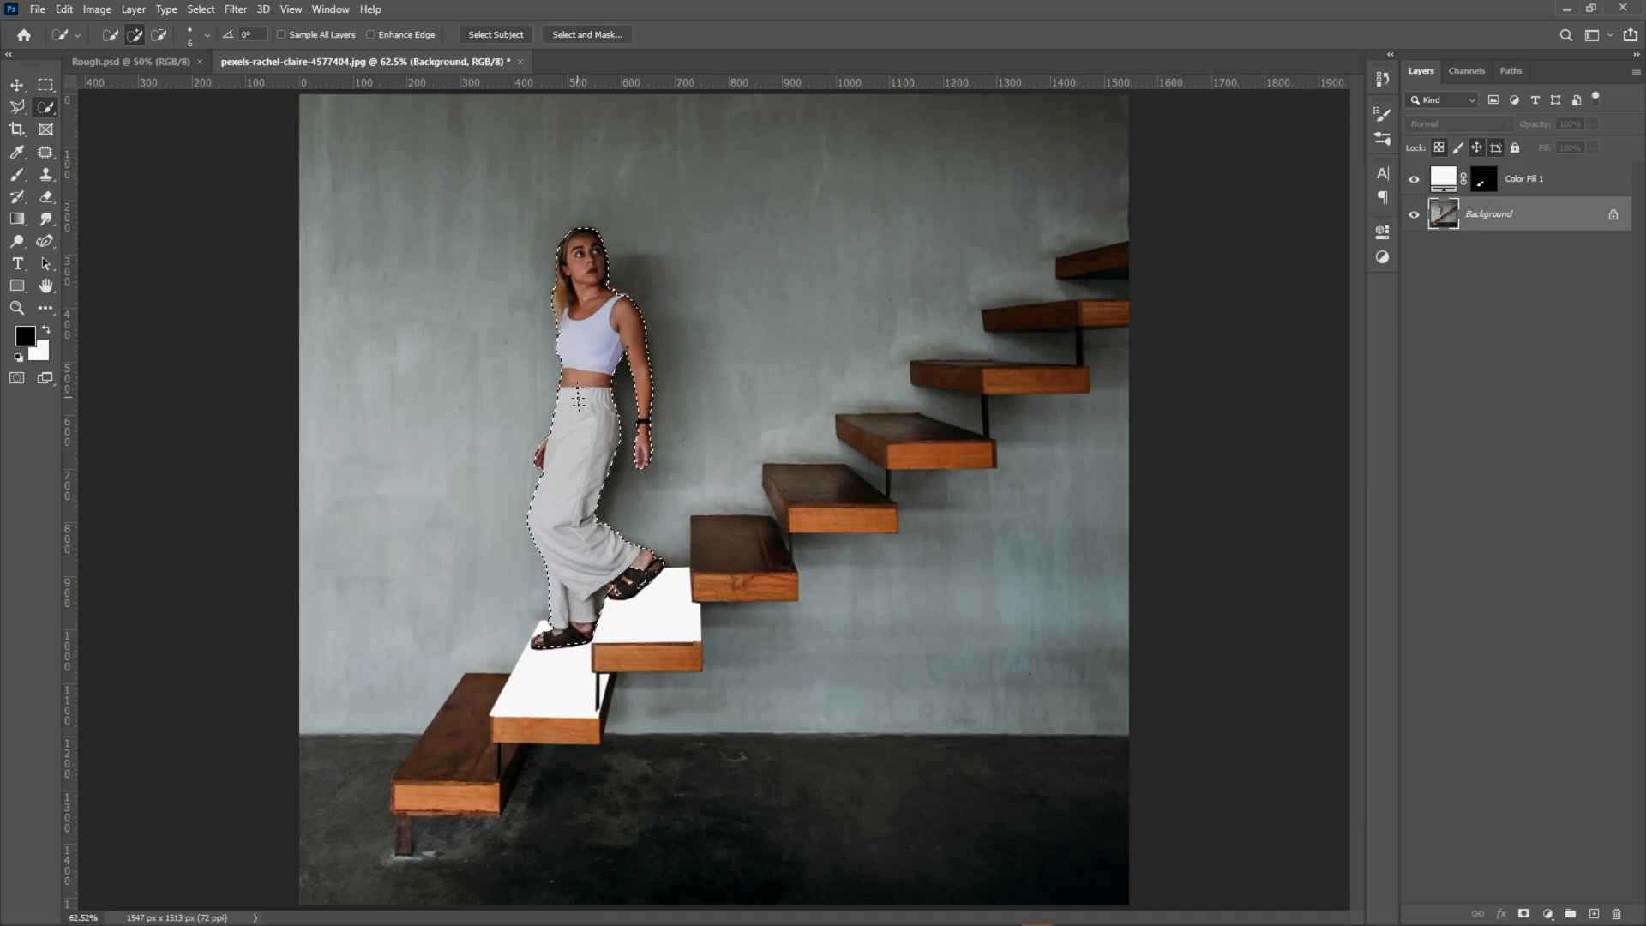
Extend the woman's selection over the sole of the raised sandal
{"action": "scroll", "coordinate": [600, 463], "scroll_direction": "up", "scroll_amount": 1}
{"action": "key", "text": "space"}
{"action": "scroll", "coordinate": [601, 463], "scroll_direction": "up", "scroll_amount": 5}
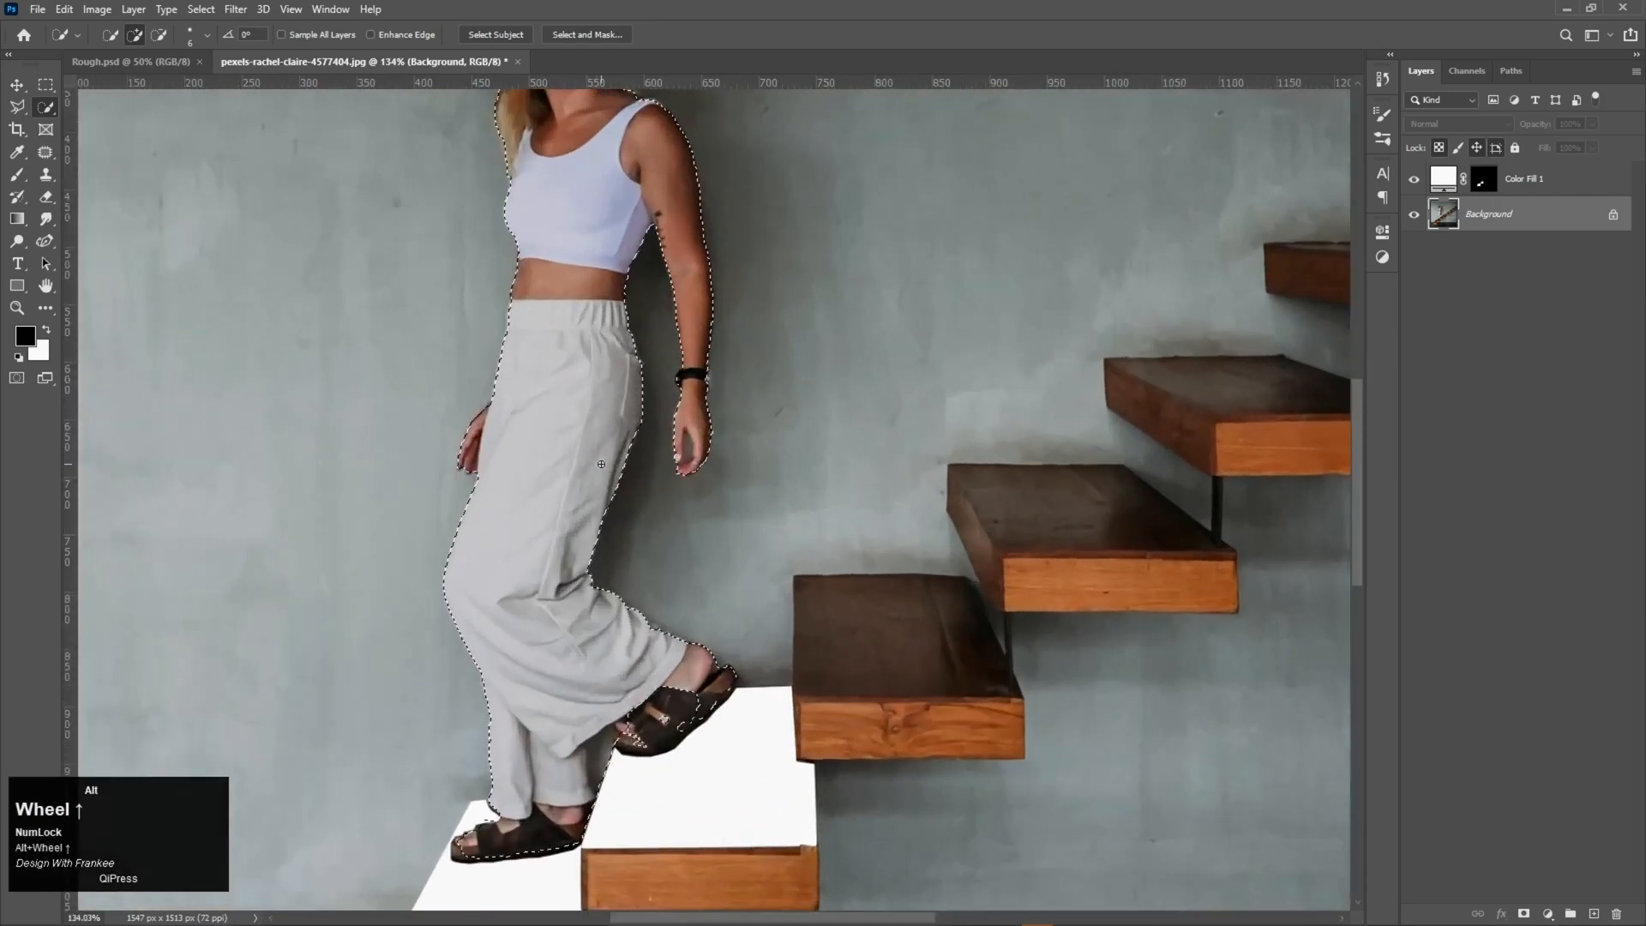
{"action": "left_click", "coordinate": [597, 638]}
{"action": "left_click_drag", "start_coordinate": [597, 639], "coordinate": [871, 397]}
{"action": "left_click_drag", "start_coordinate": [1036, 569], "coordinate": [968, 614]}
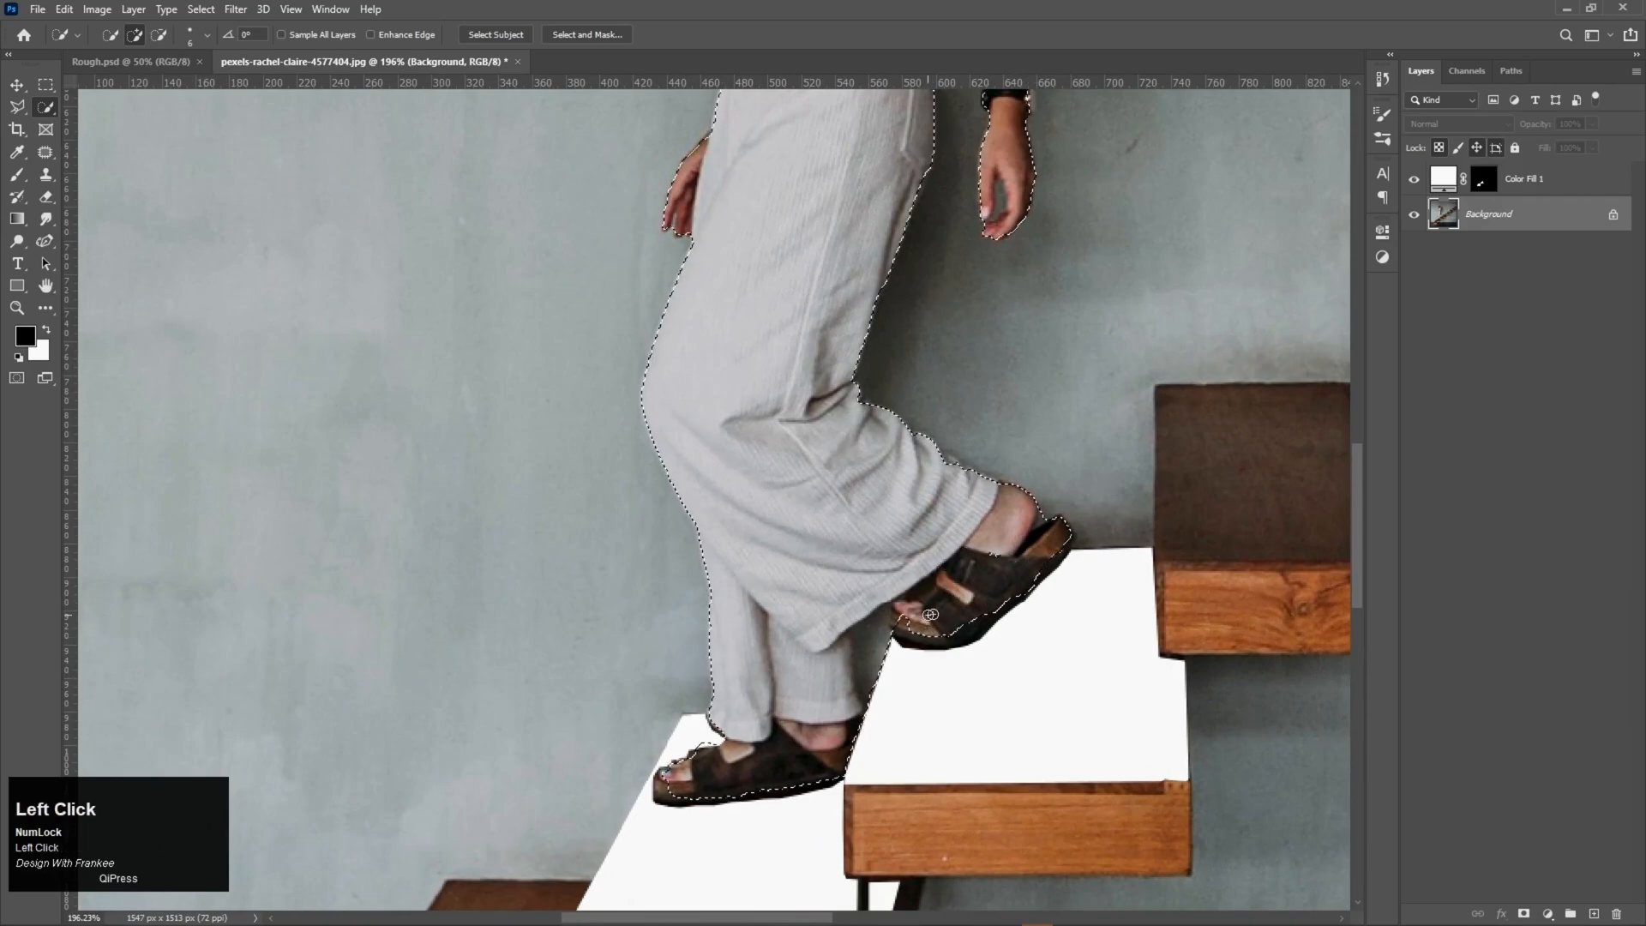
Subtract the wall area between the rear trouser leg and the raised sandal from the selection
{"action": "left_click", "coordinate": [874, 674], "text": "alt"}
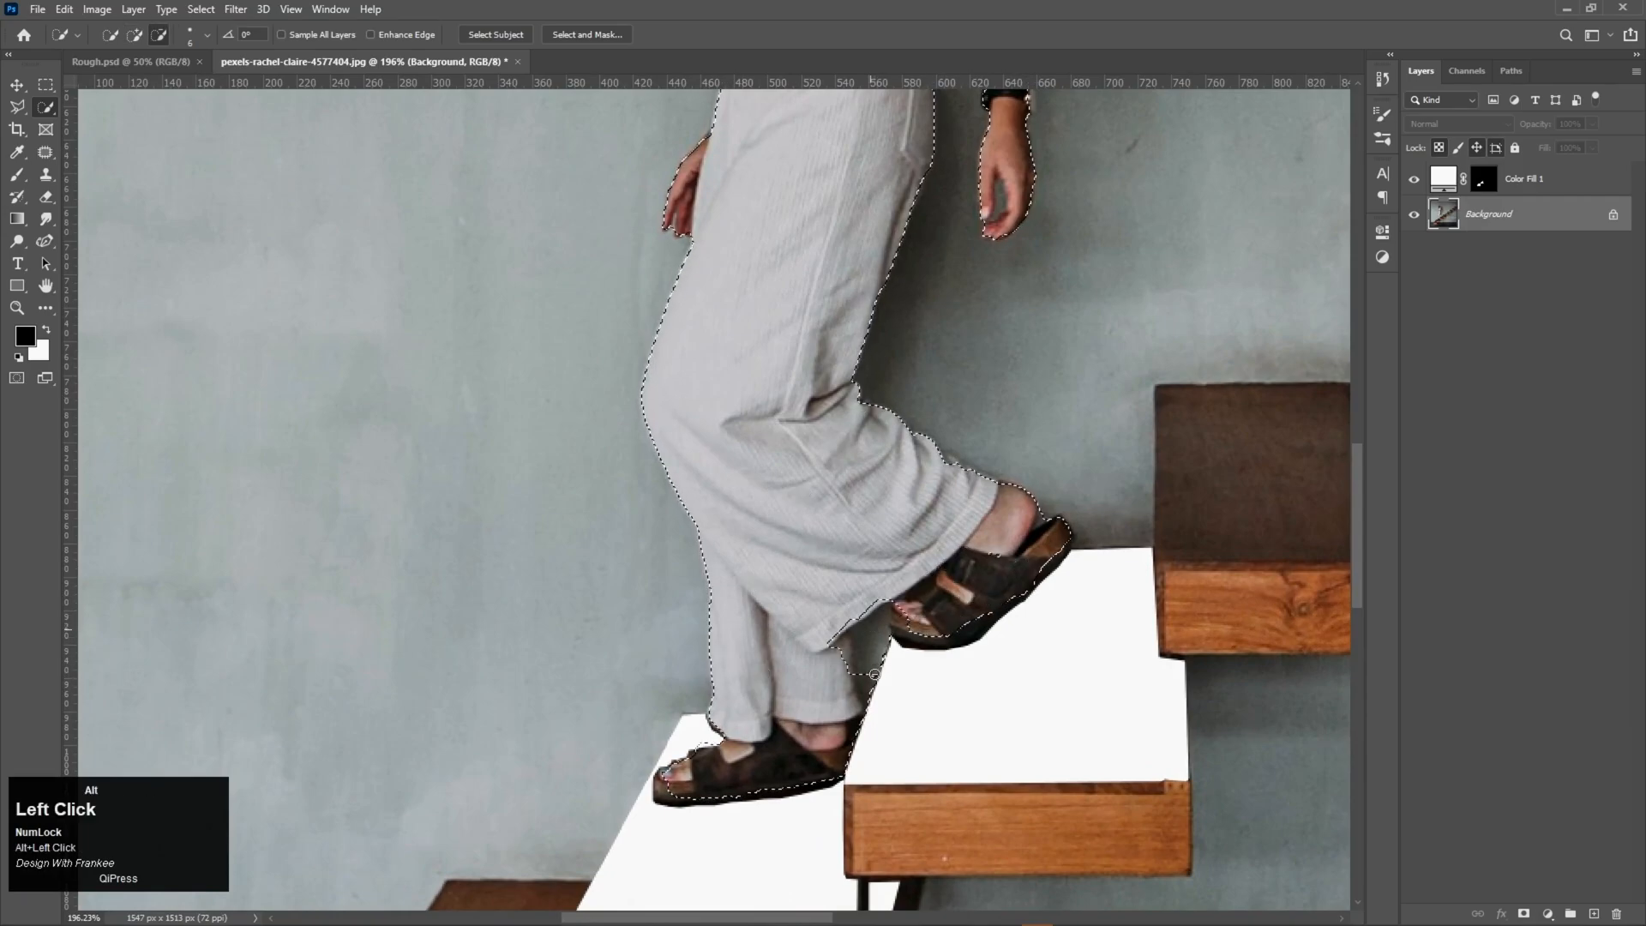
{"action": "left_click", "coordinate": [887, 717], "text": "alt"}
{"action": "left_click", "coordinate": [871, 734], "text": "alt"}
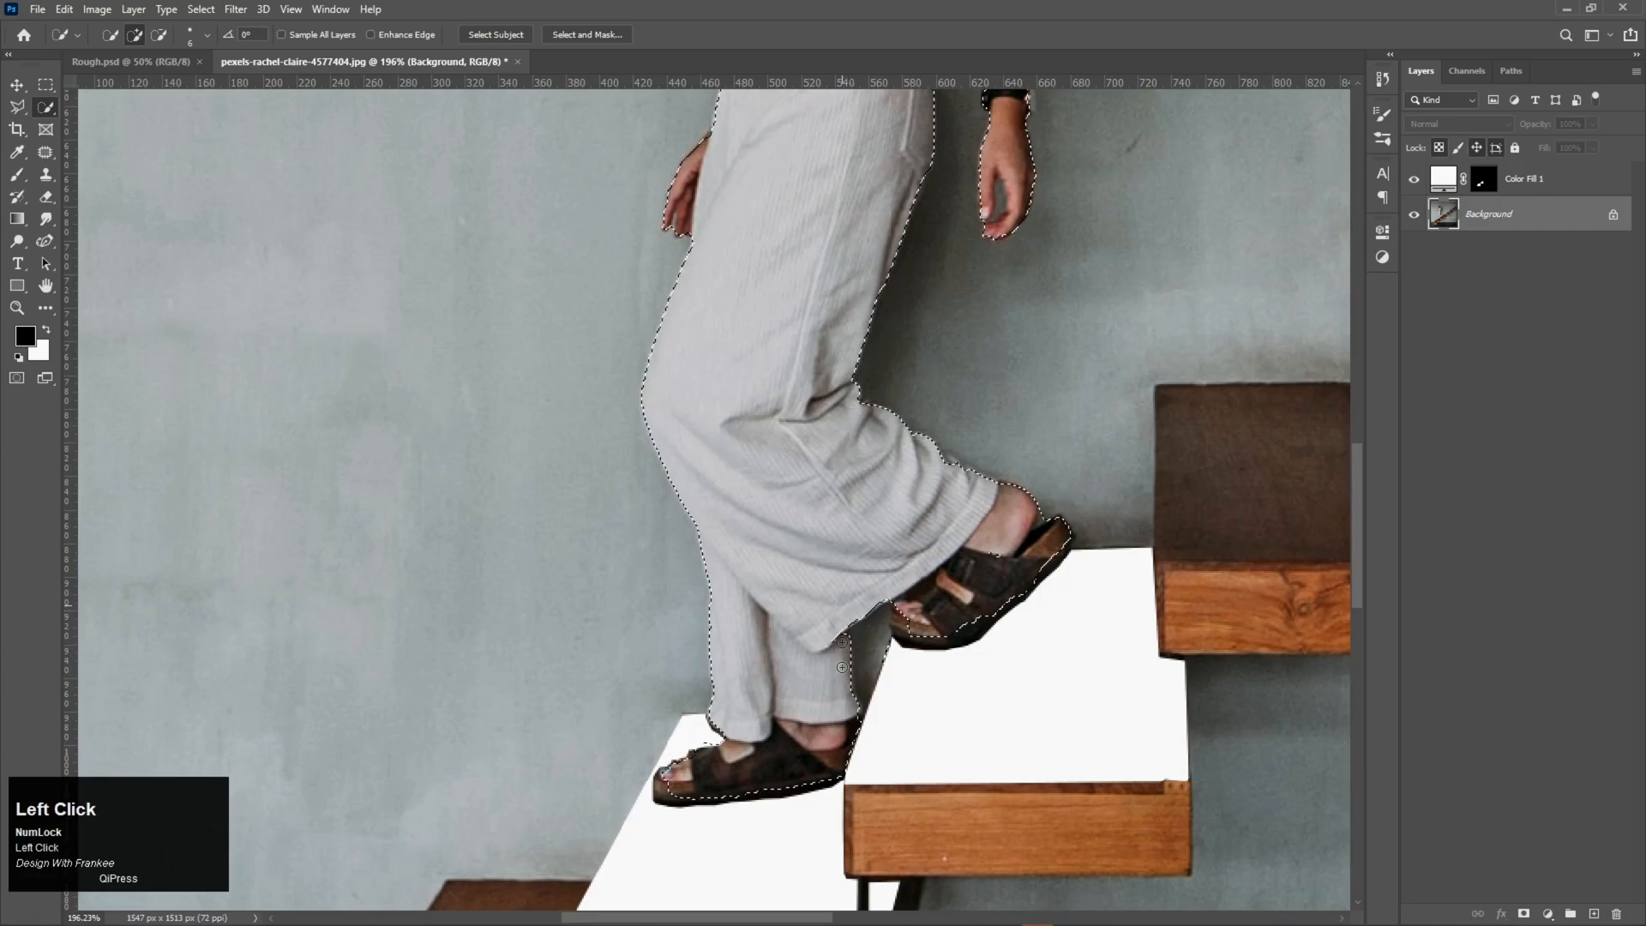
{"action": "left_click", "coordinate": [909, 710], "text": "alt"}
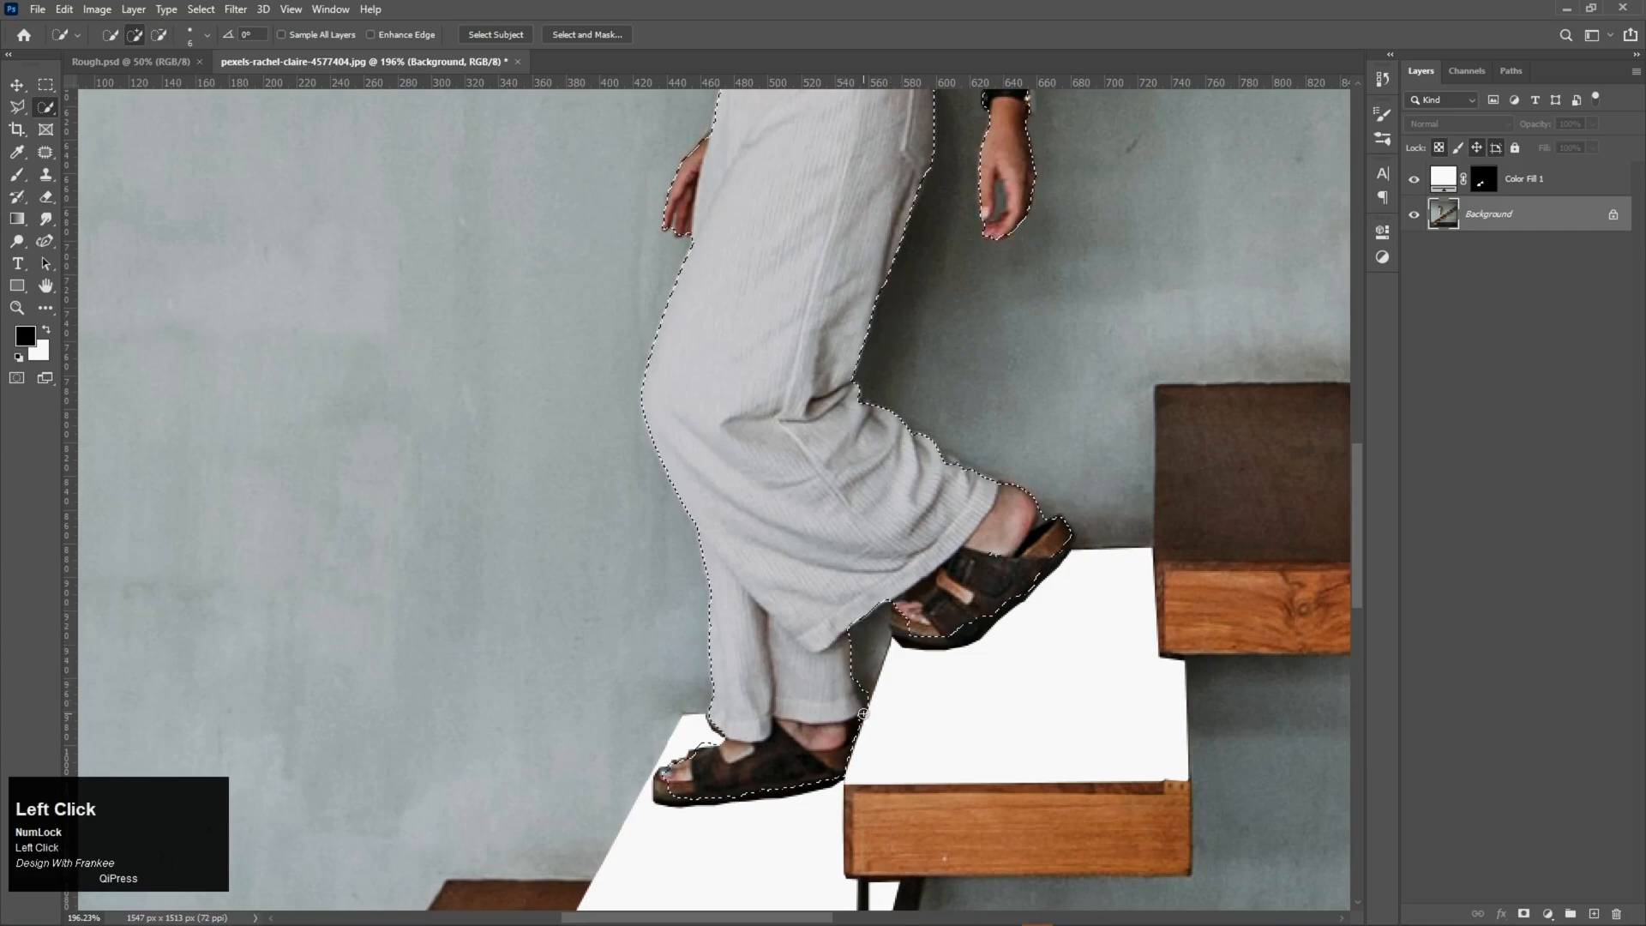
{"action": "left_click", "coordinate": [875, 704], "text": "alt"}
Refine the selection edge around the toes of the lower sandal, subtracting the excess above them
{"action": "left_click_drag", "start_coordinate": [796, 722], "coordinate": [858, 676]}
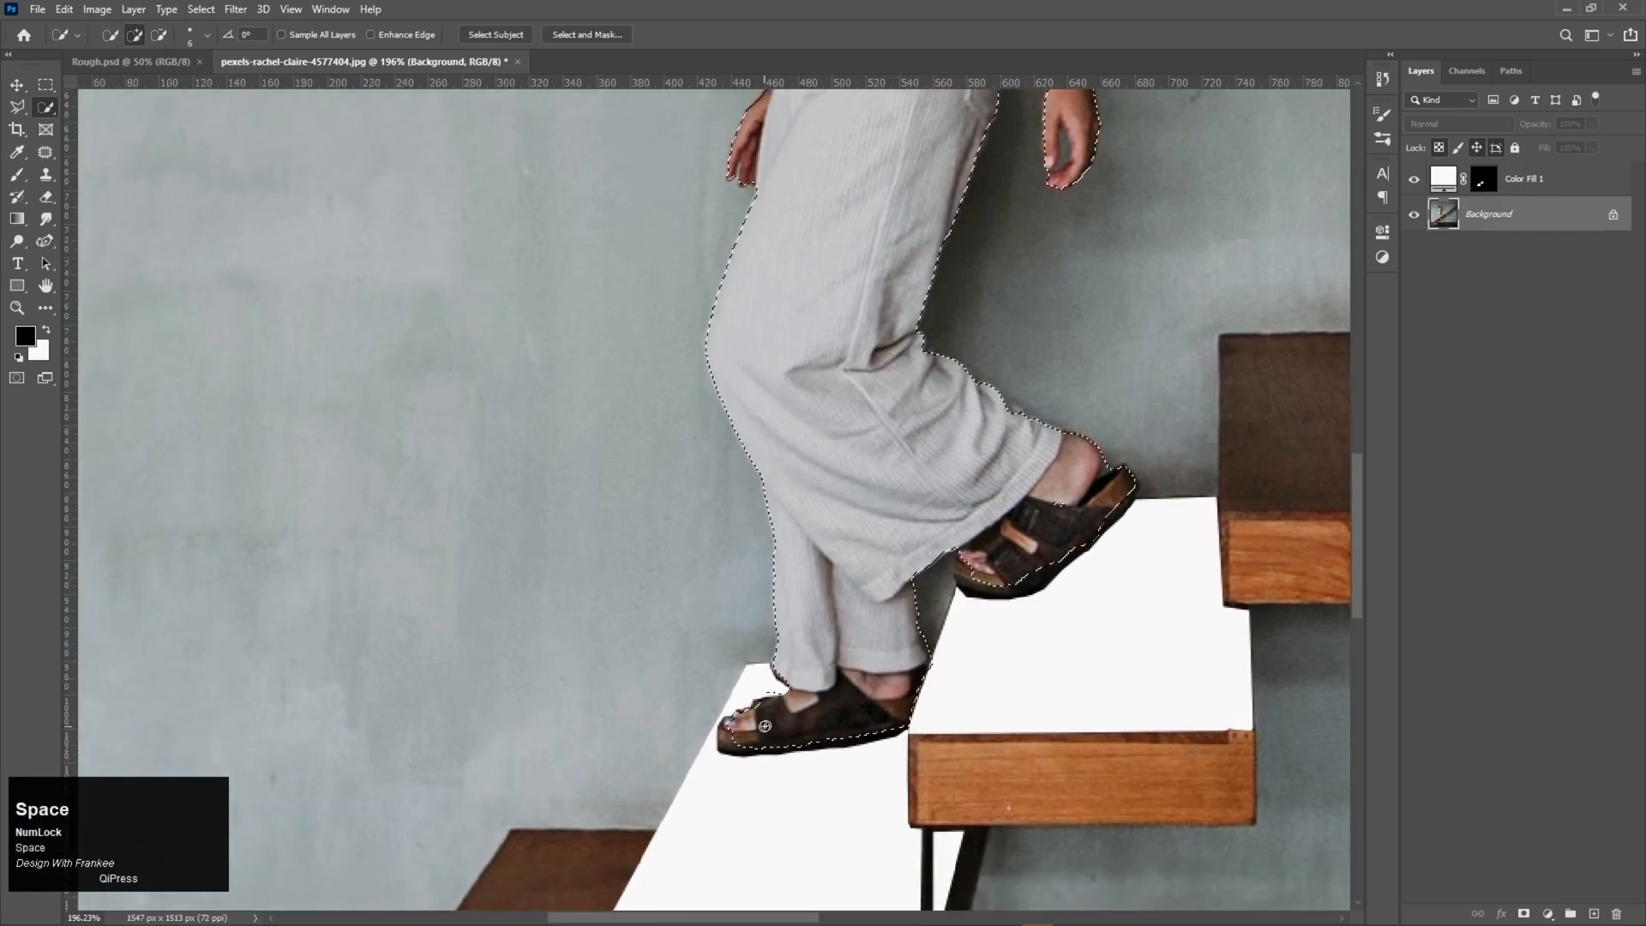
{"action": "left_click", "coordinate": [771, 696]}
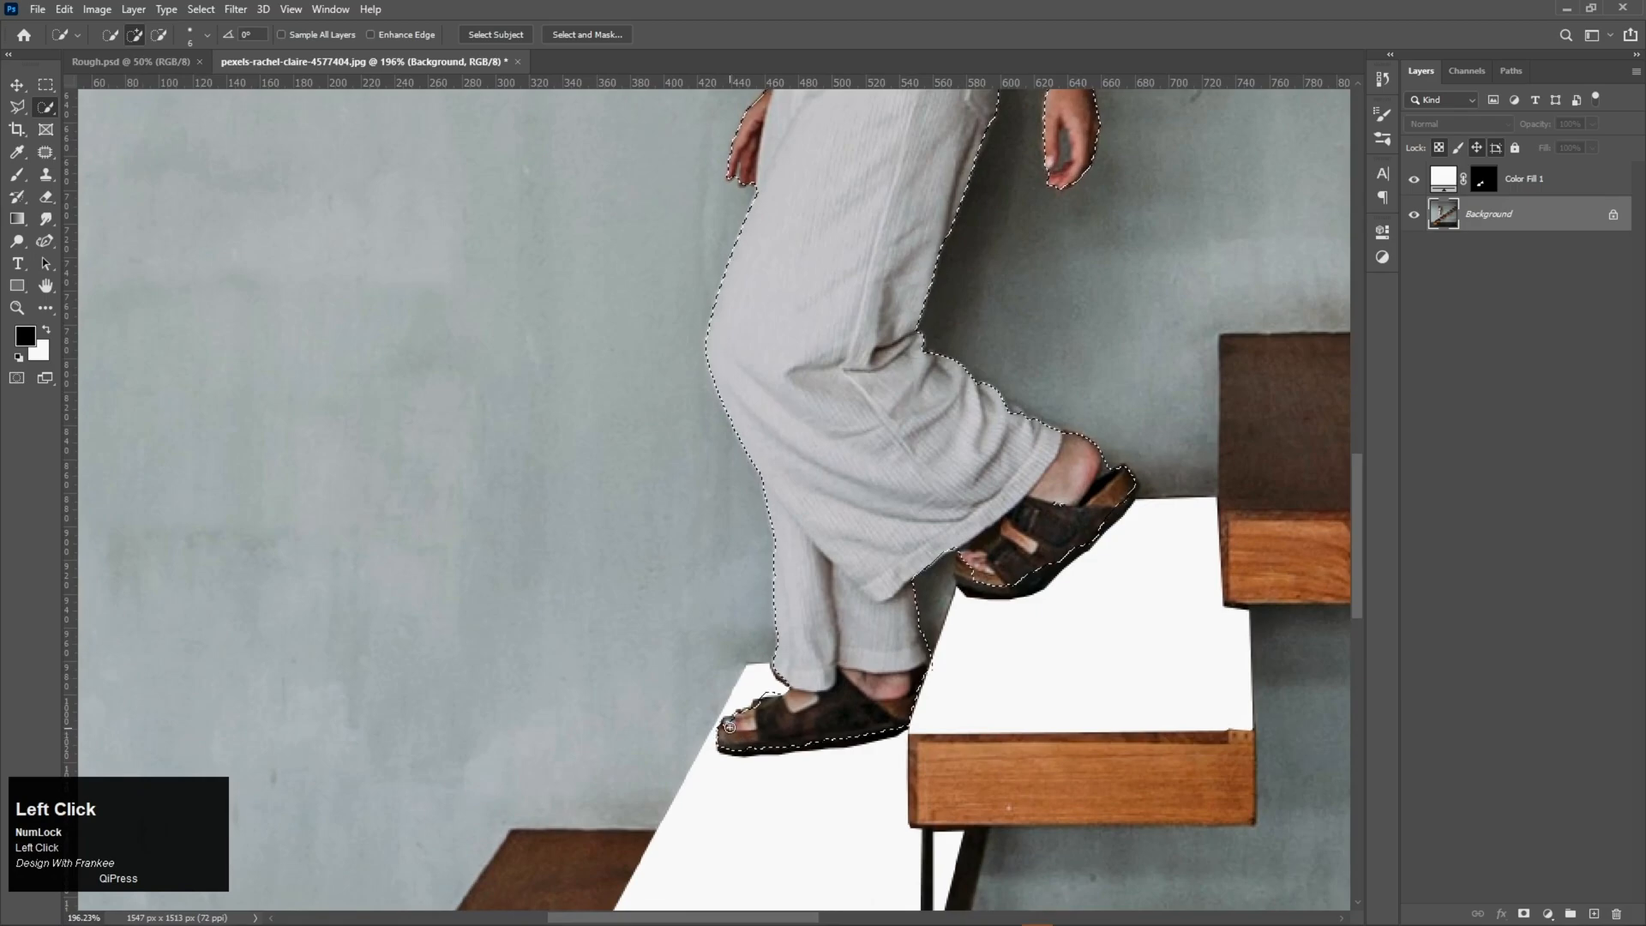
{"action": "left_click", "coordinate": [771, 696], "text": "alt"}
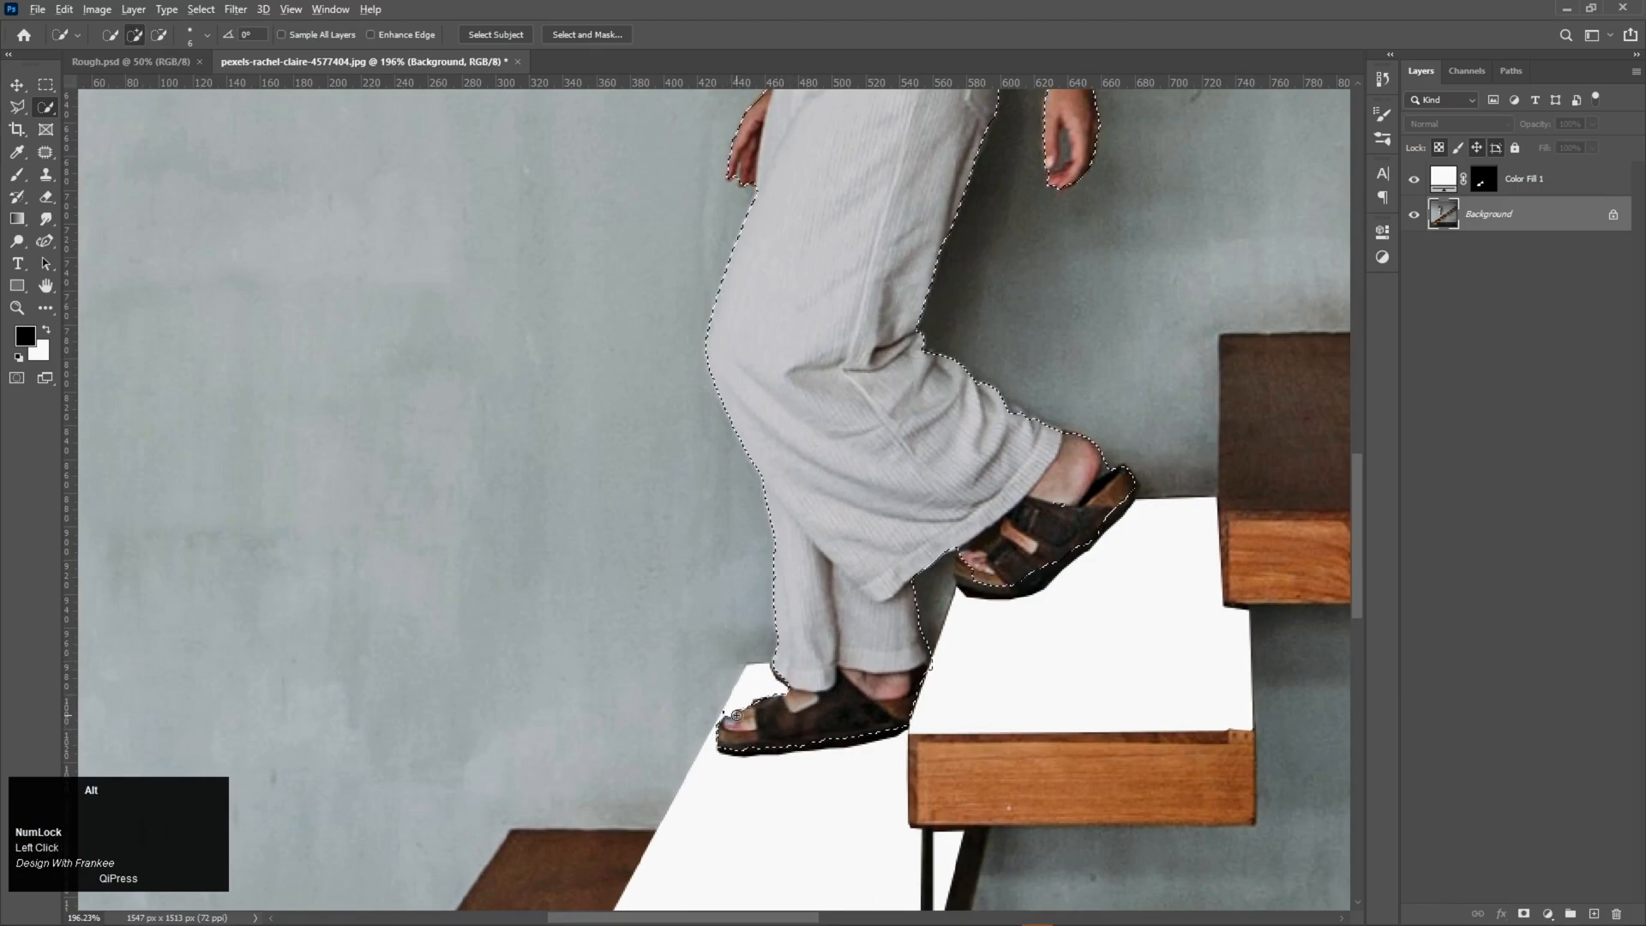
{"action": "scroll", "coordinate": [717, 735], "scroll_direction": "up", "scroll_amount": 4, "text": "alt"}
{"action": "left_click", "coordinate": [724, 651]}
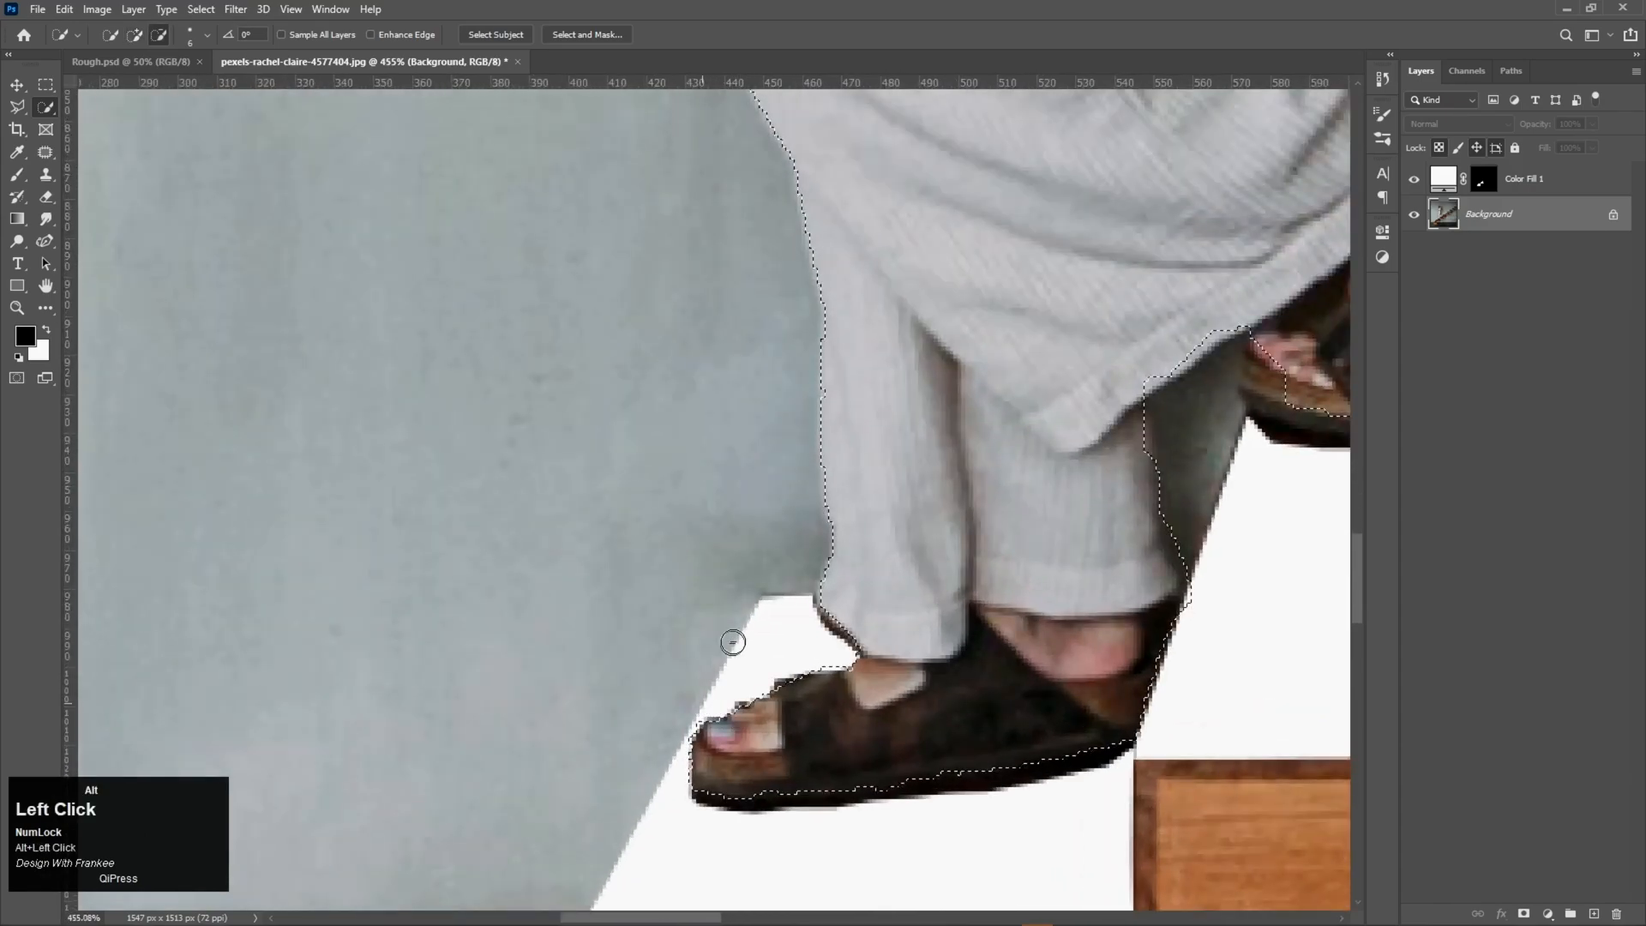
{"action": "left_click_drag", "start_coordinate": [852, 614], "coordinate": [684, 690]}
Add the missing toe and sole edges of the raised sandal to the selection
{"action": "scroll", "coordinate": [710, 687], "scroll_direction": "down", "scroll_amount": 3, "text": "alt"}
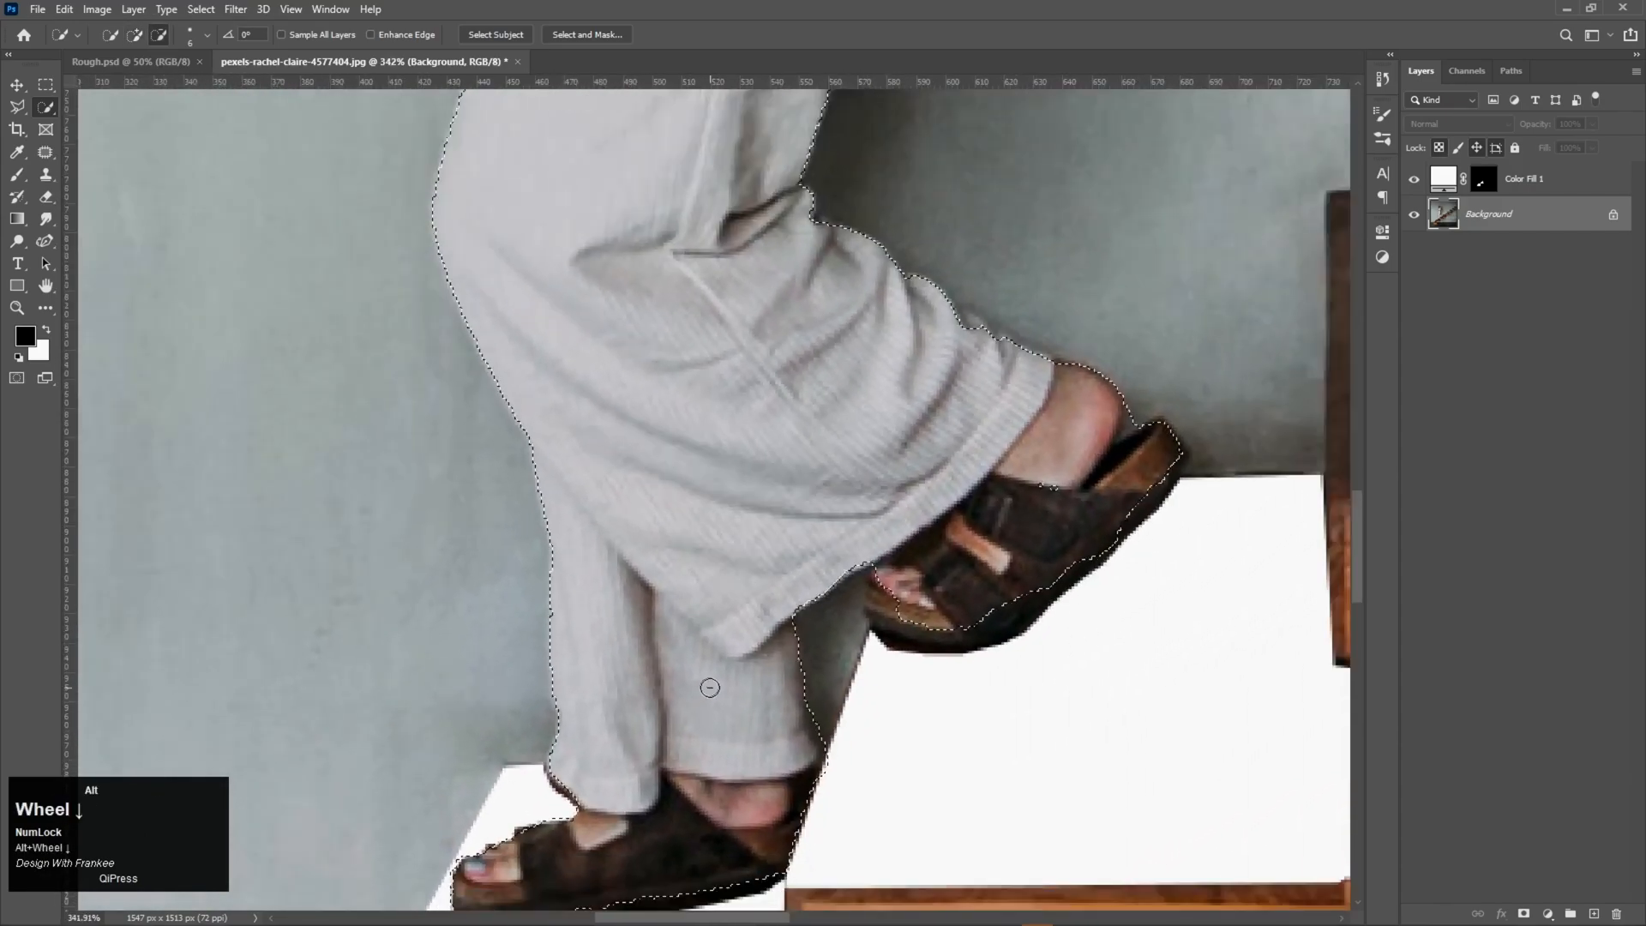
{"action": "left_click", "coordinate": [925, 615]}
{"action": "left_click", "coordinate": [881, 634]}
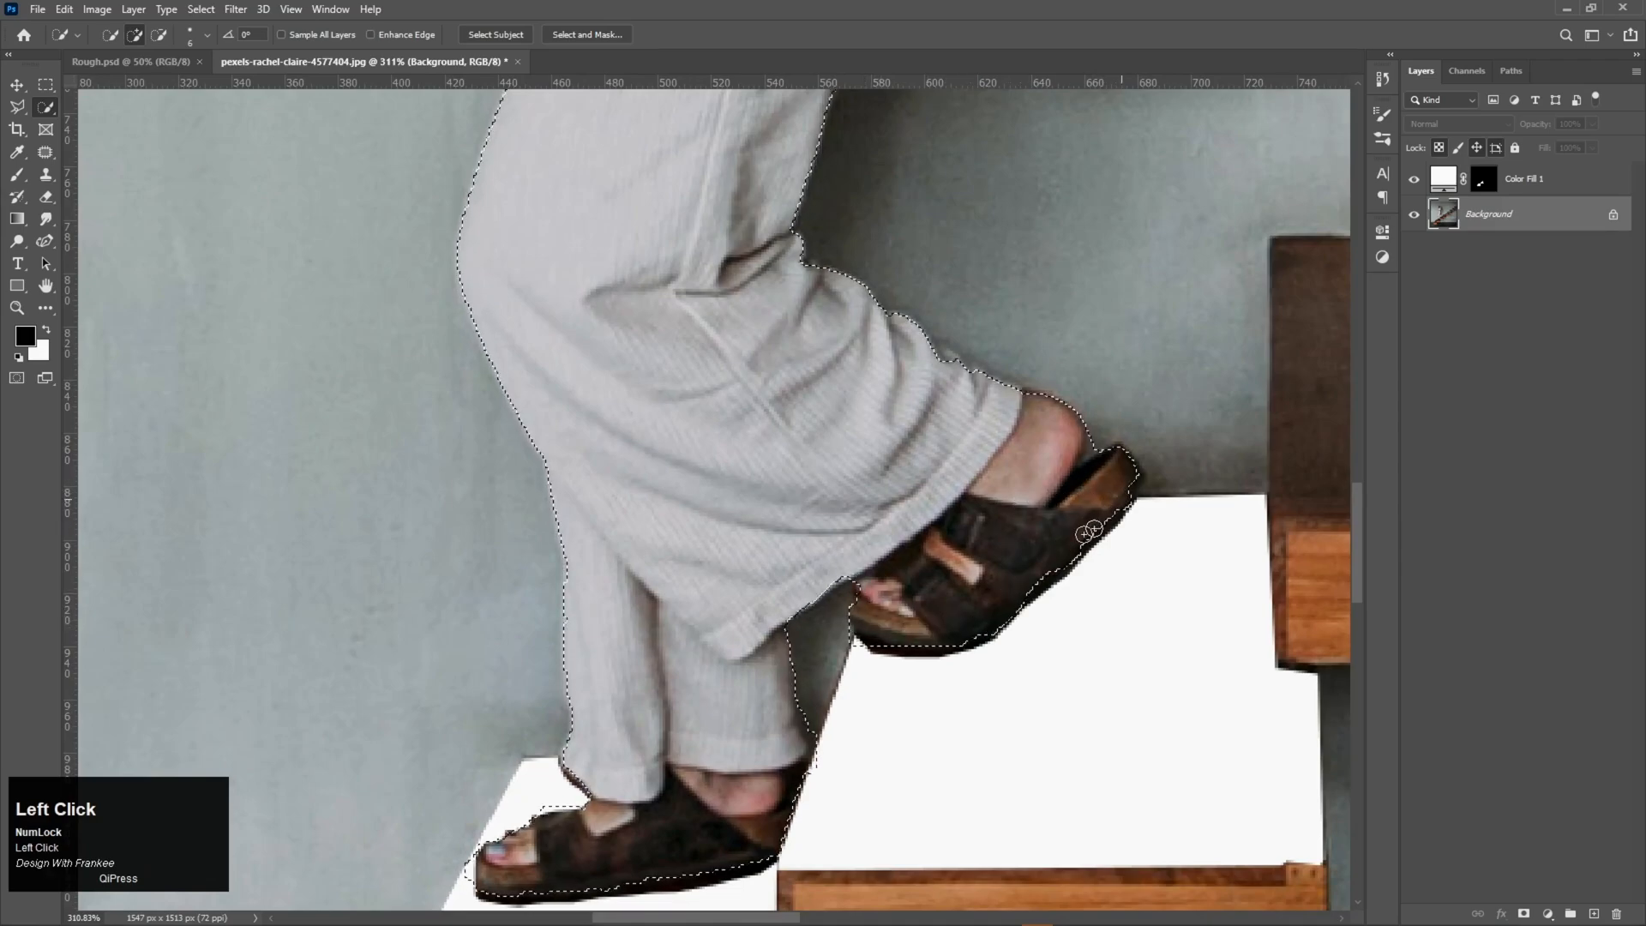
Inspect the selection edge along the woman's body up to her head
{"action": "key", "text": "space"}
{"action": "left_click_drag", "start_coordinate": [934, 443], "coordinate": [1008, 900]}
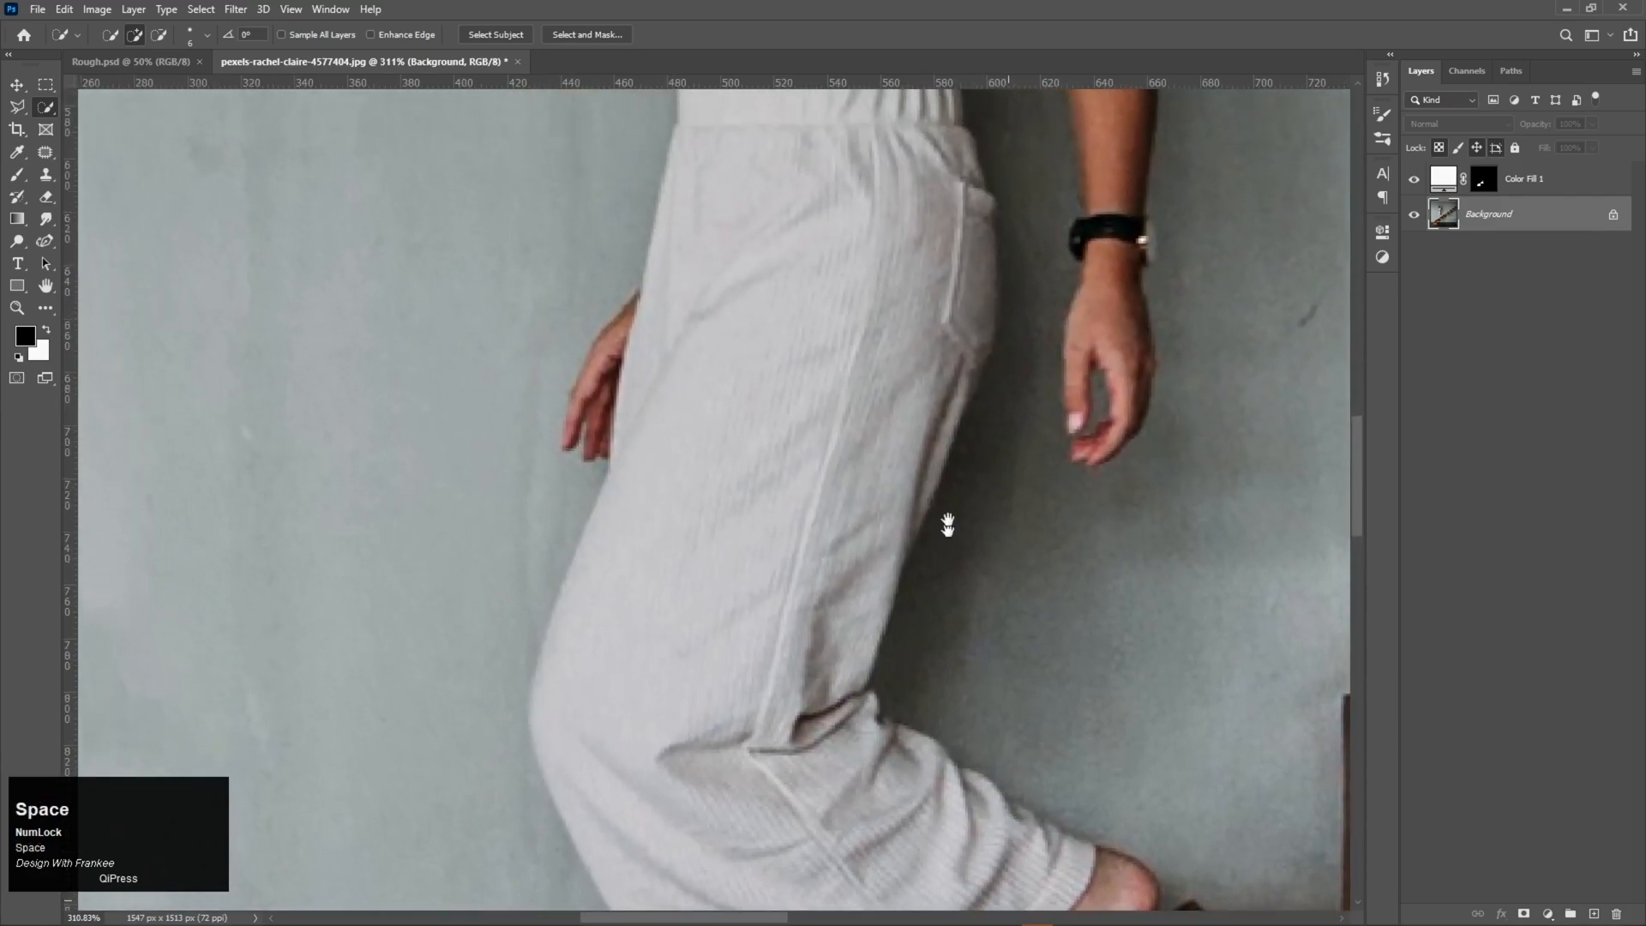
{"action": "left_click_drag", "start_coordinate": [903, 392], "coordinate": [889, 911]}
{"action": "key", "text": "space"}
{"action": "left_click_drag", "start_coordinate": [816, 389], "coordinate": [825, 827]}
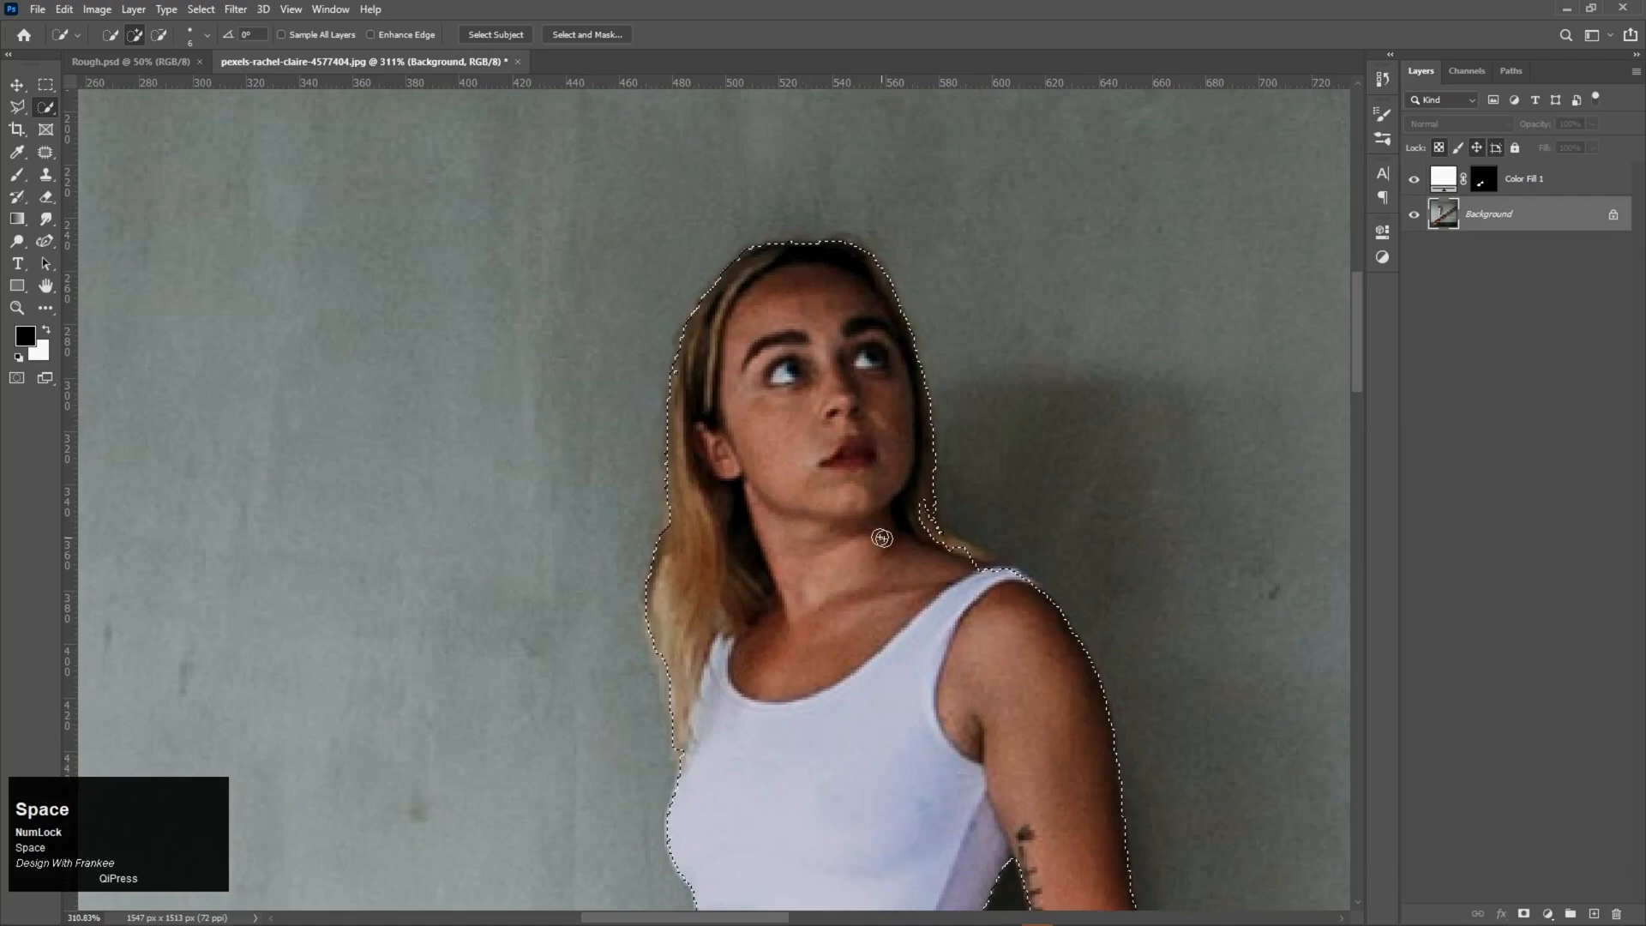
Add the missing hair beside the neck and along the top of the head to the selection
{"action": "mouse_move", "coordinate": [922, 507]}
{"action": "left_mouse_down"}
{"action": "mouse_move", "coordinate": [941, 565]}
{"action": "mouse_move", "coordinate": [961, 581]}
{"action": "mouse_move", "coordinate": [989, 563]}
{"action": "left_mouse_up"}
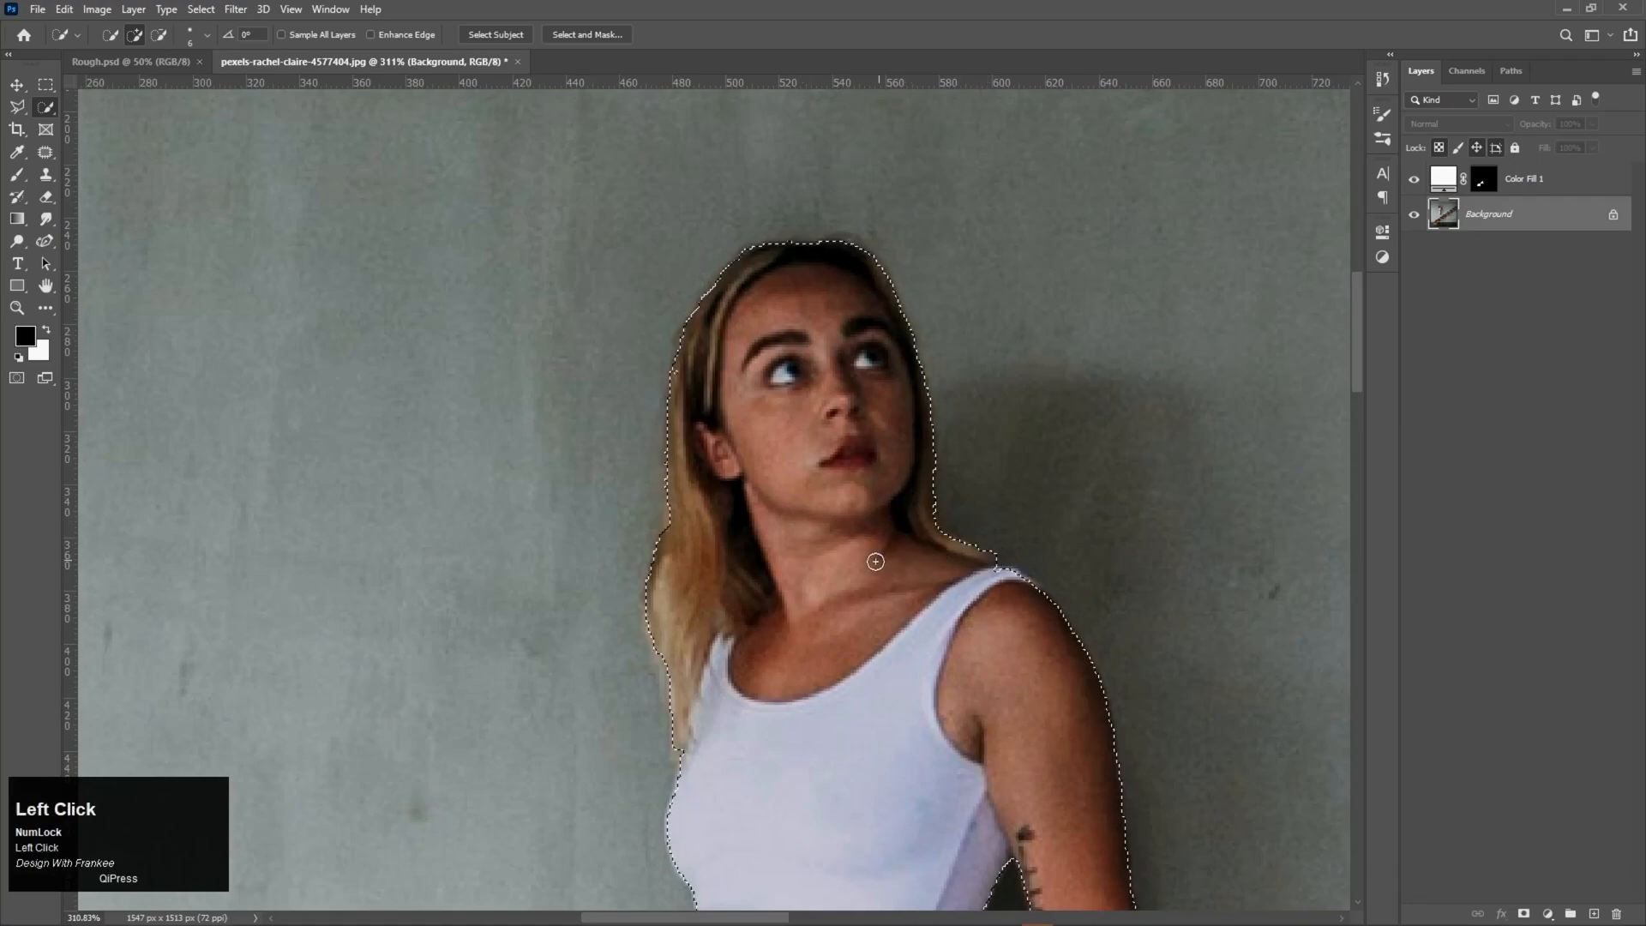
{"action": "key", "text": "space"}
{"action": "left_click_drag", "start_coordinate": [772, 452], "coordinate": [783, 592]}
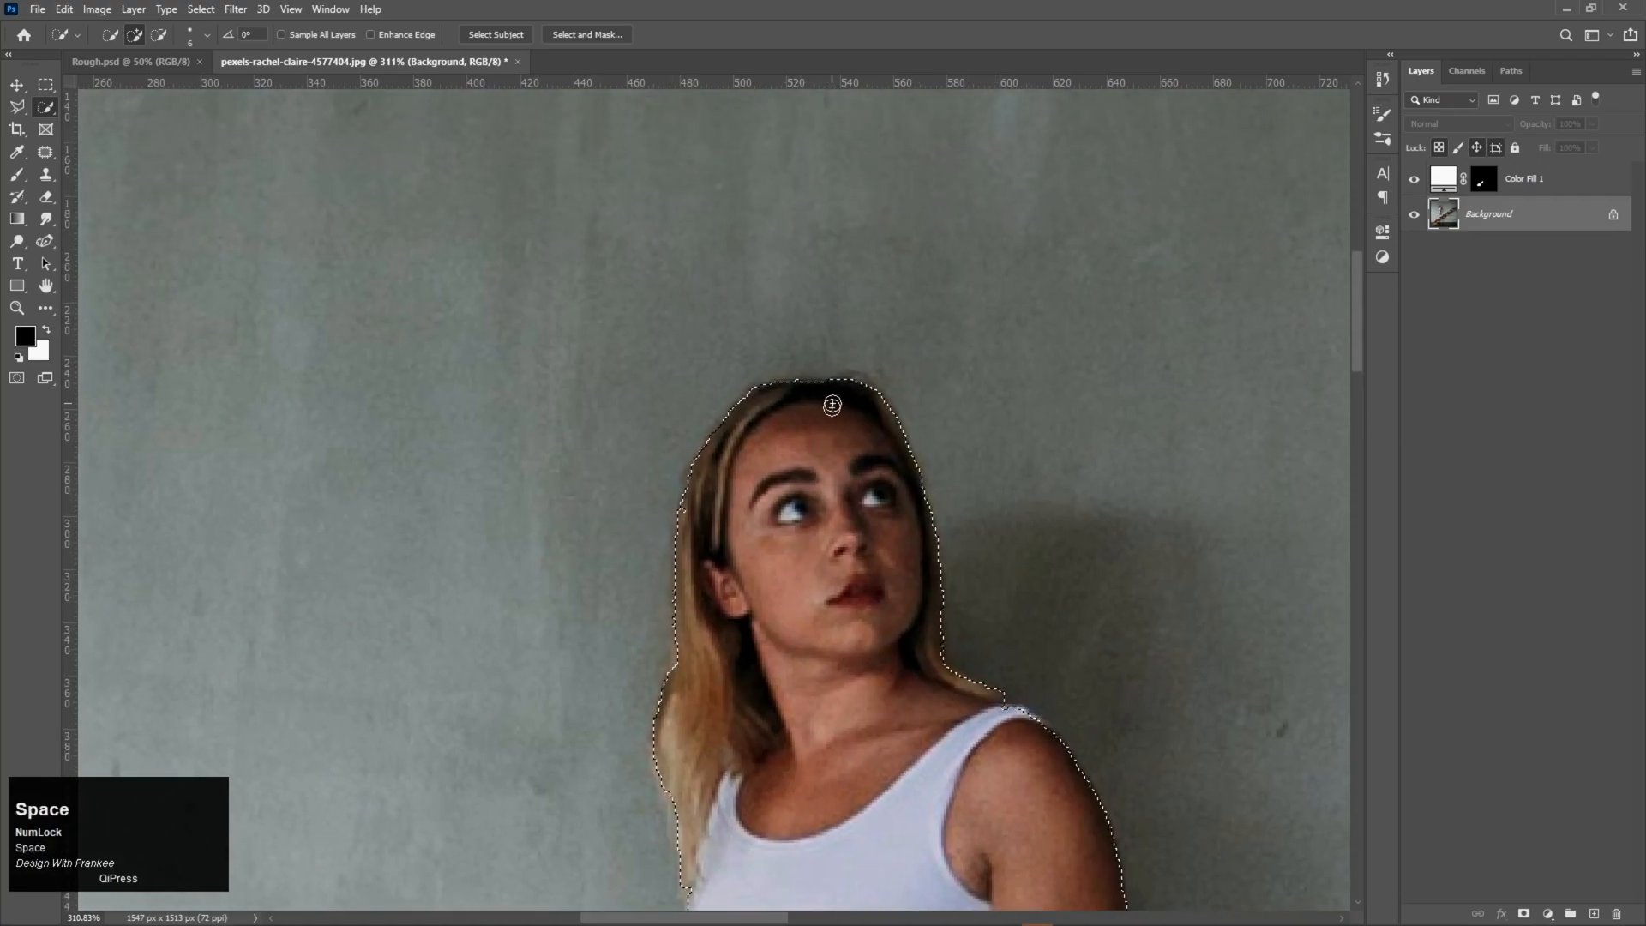
{"action": "left_click", "coordinate": [855, 383]}
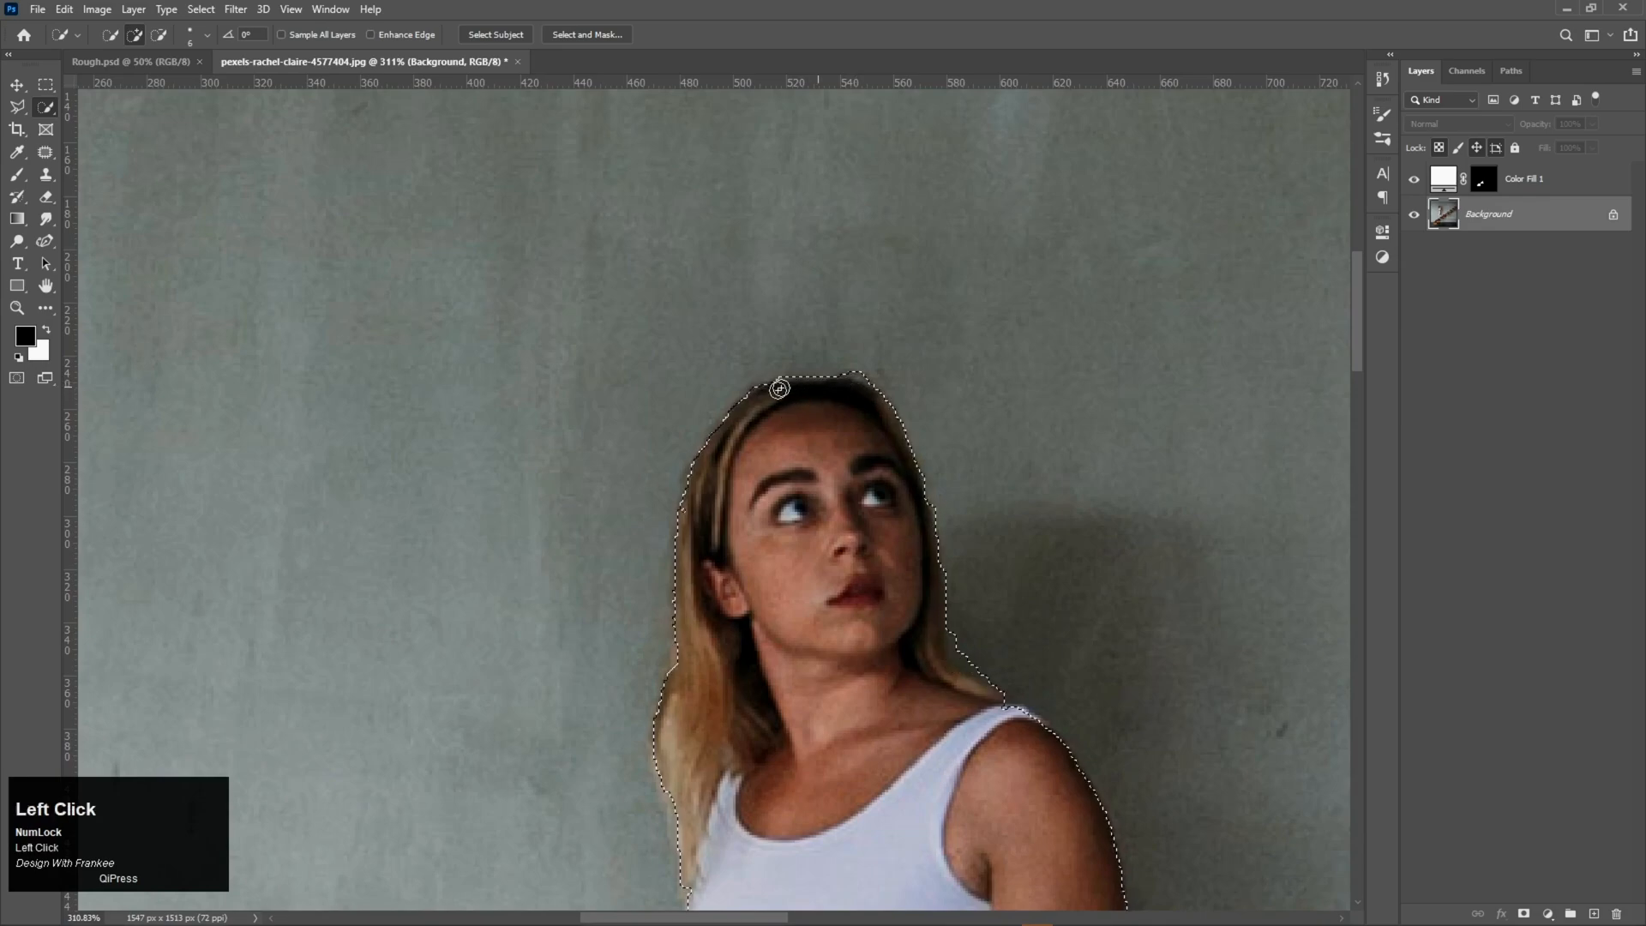
Subtract the wall gap between the thumb and fingers of the hanging hand from the selection, undoing the overshoot at the fingertips
{"action": "key", "text": "space"}
{"action": "left_click_drag", "start_coordinate": [887, 677], "coordinate": [715, 389]}
{"action": "key", "text": "space"}
{"action": "left_click_drag", "start_coordinate": [841, 632], "coordinate": [723, 306]}
{"action": "left_click_drag", "start_coordinate": [808, 666], "coordinate": [772, 403]}
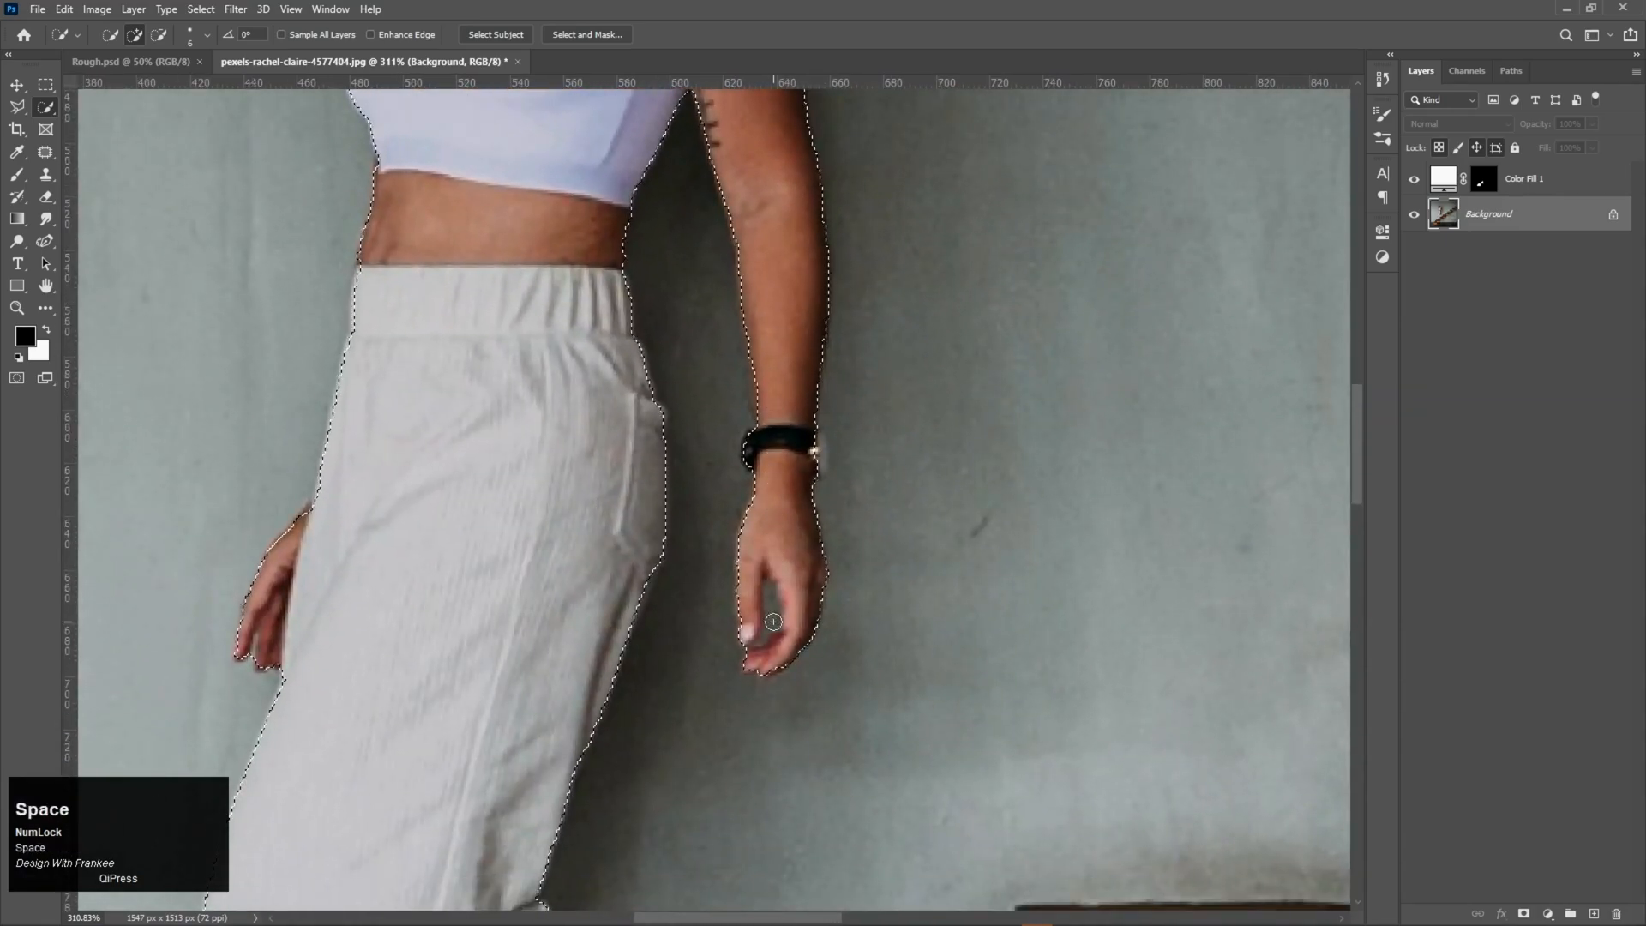
{"action": "scroll", "coordinate": [774, 624], "scroll_direction": "up", "scroll_amount": 2}
{"action": "scroll", "coordinate": [773, 605], "scroll_direction": "down", "scroll_amount": 2}
{"action": "right_click", "coordinate": [773, 602], "text": "alt"}
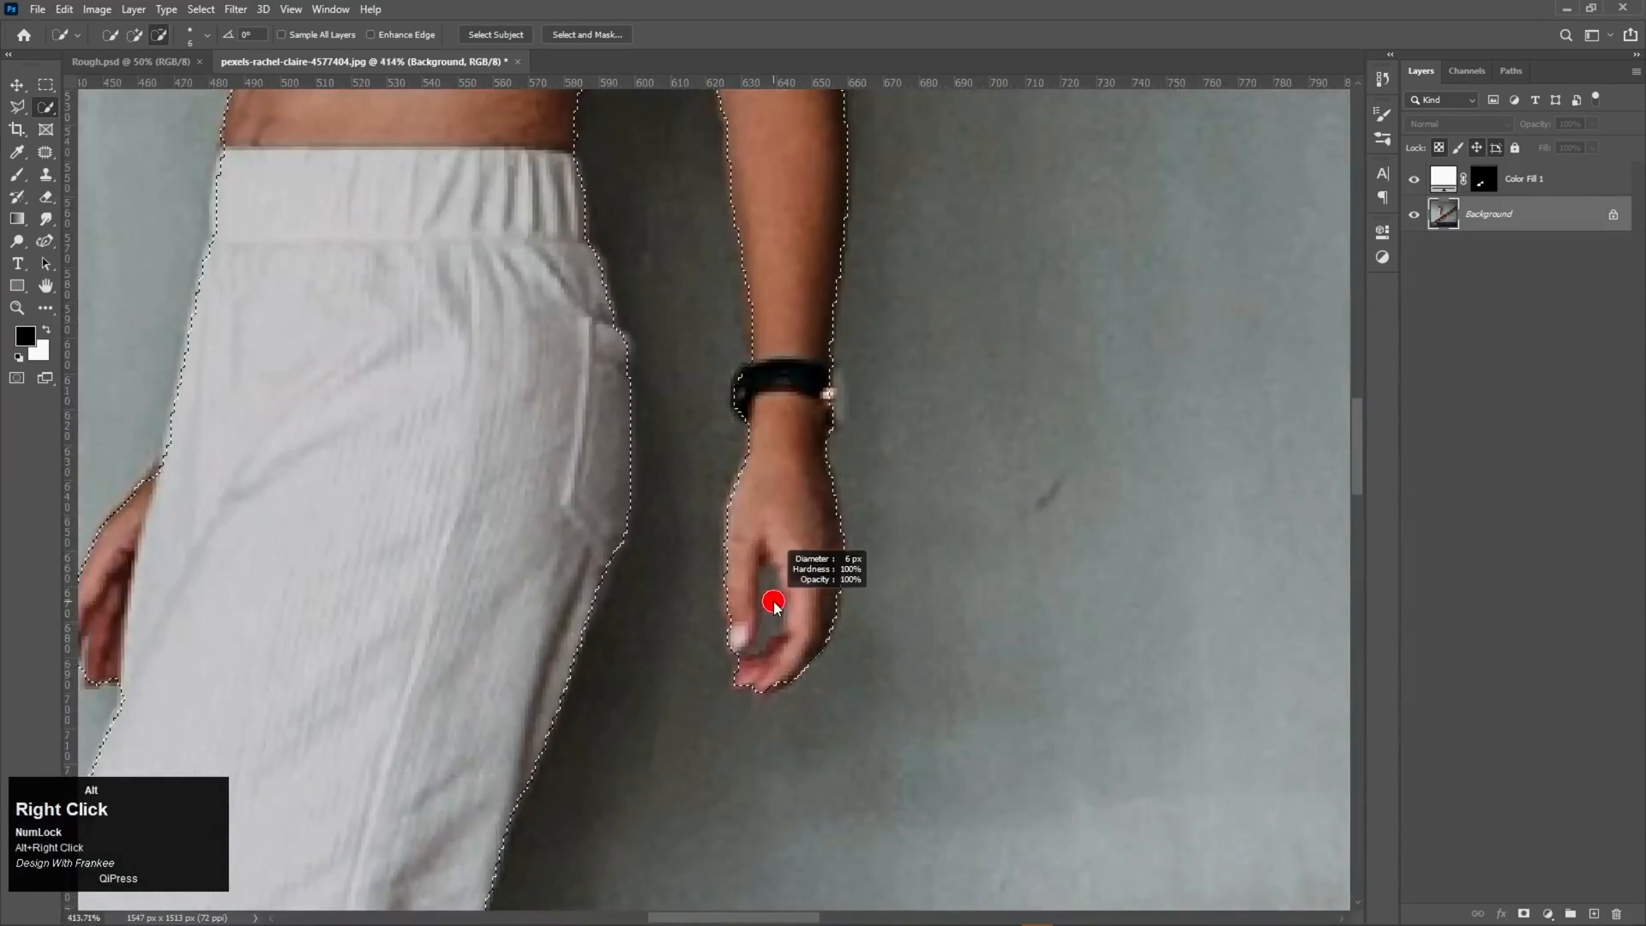
{"action": "left_click", "coordinate": [772, 636], "text": "alt"}
{"action": "left_click", "coordinate": [760, 665], "text": "alt"}
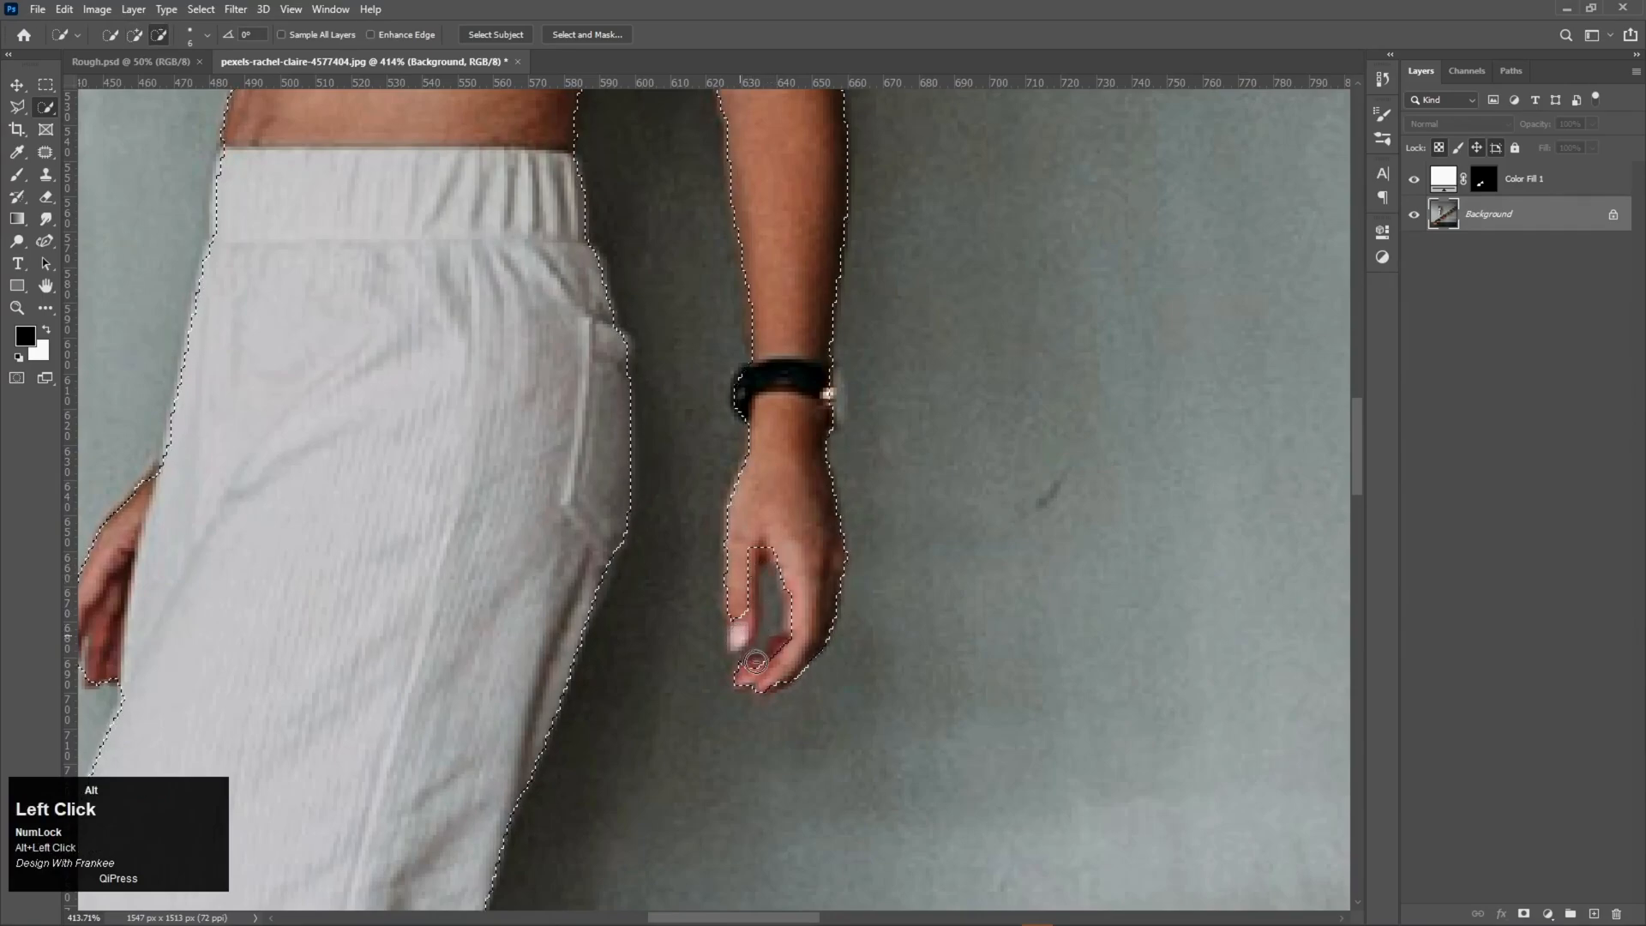
{"action": "key", "text": "ctrl+z"}
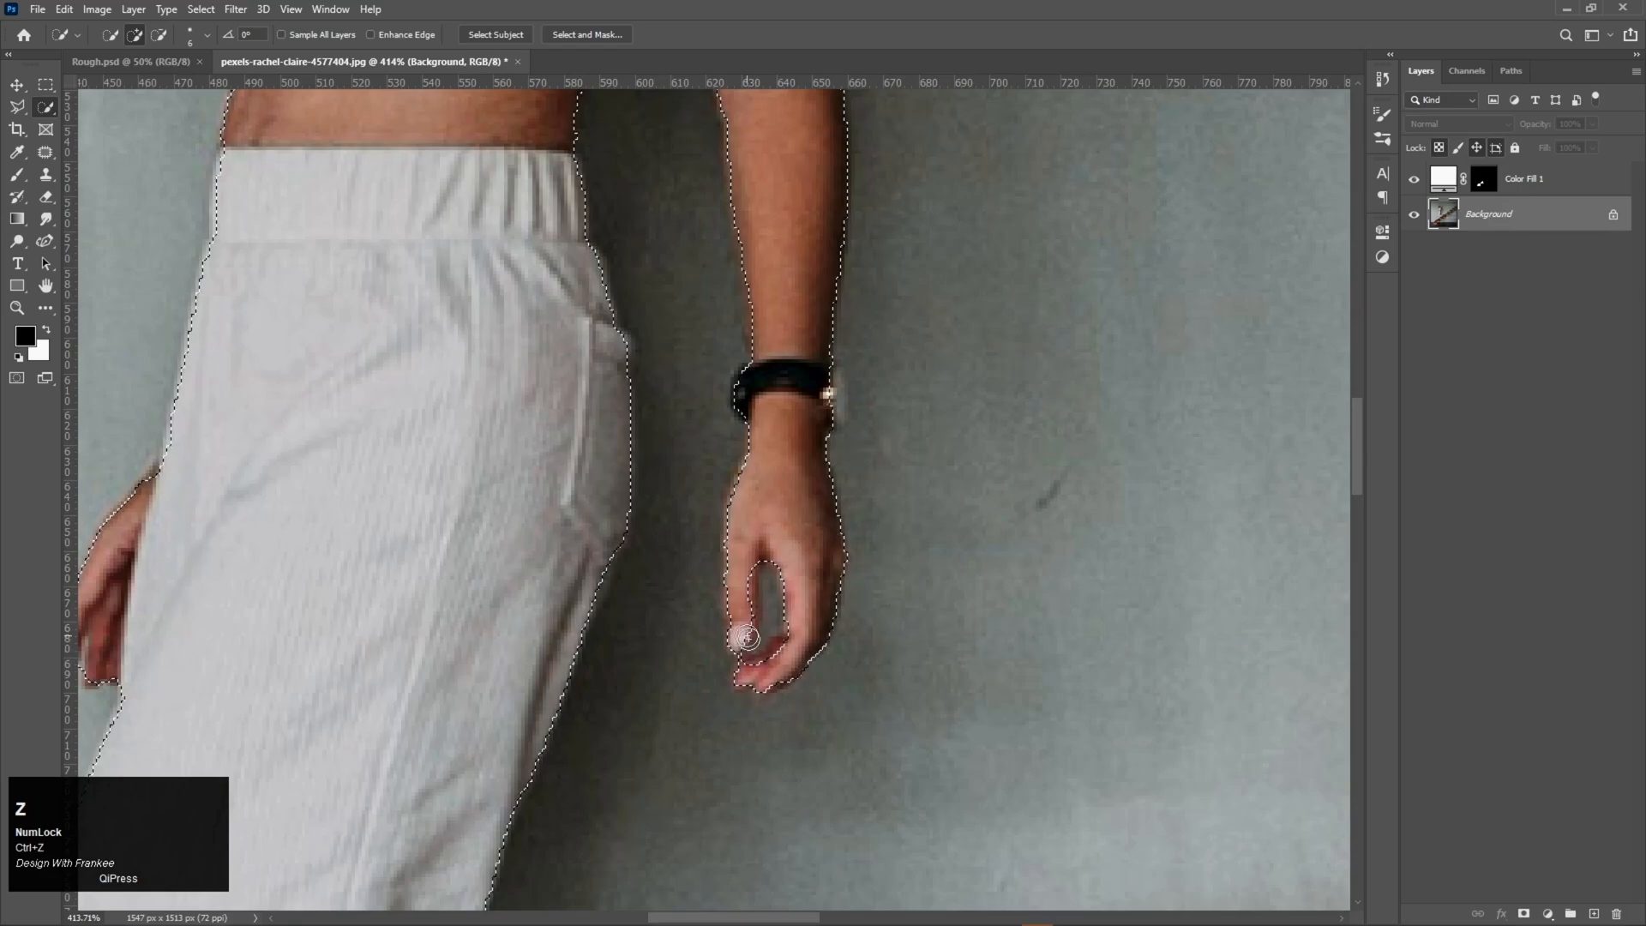
Refine the selection around the fingertips and inside the finger gap with a 3 px brush
{"action": "left_click", "coordinate": [758, 658]}
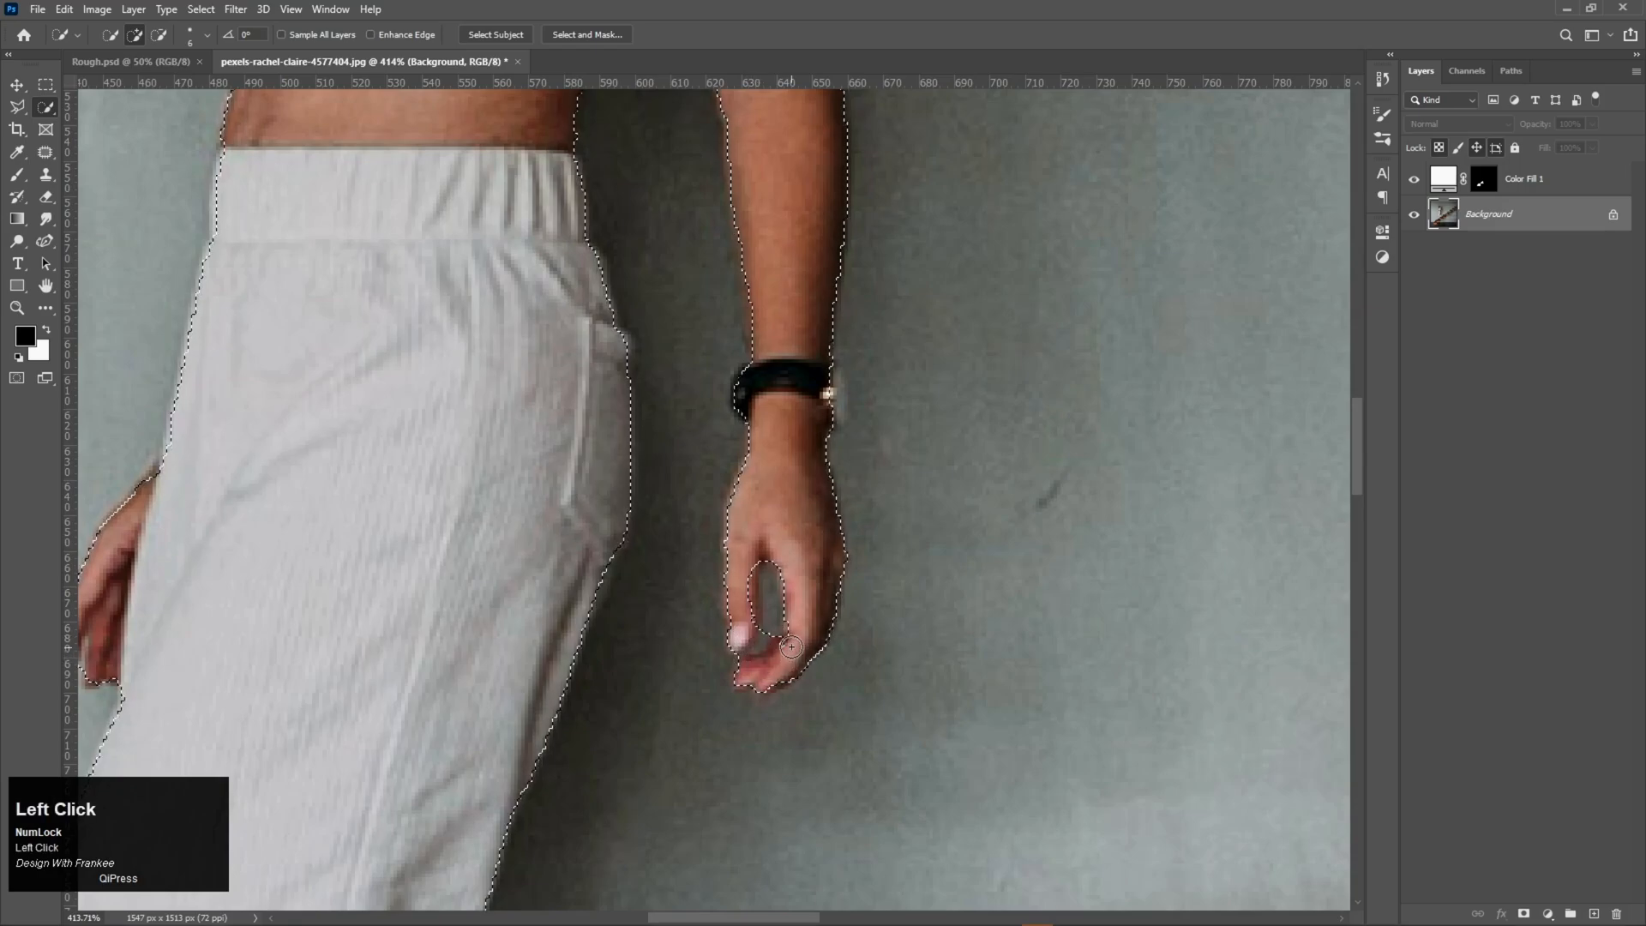
{"action": "right_click", "coordinate": [766, 640], "text": "alt"}
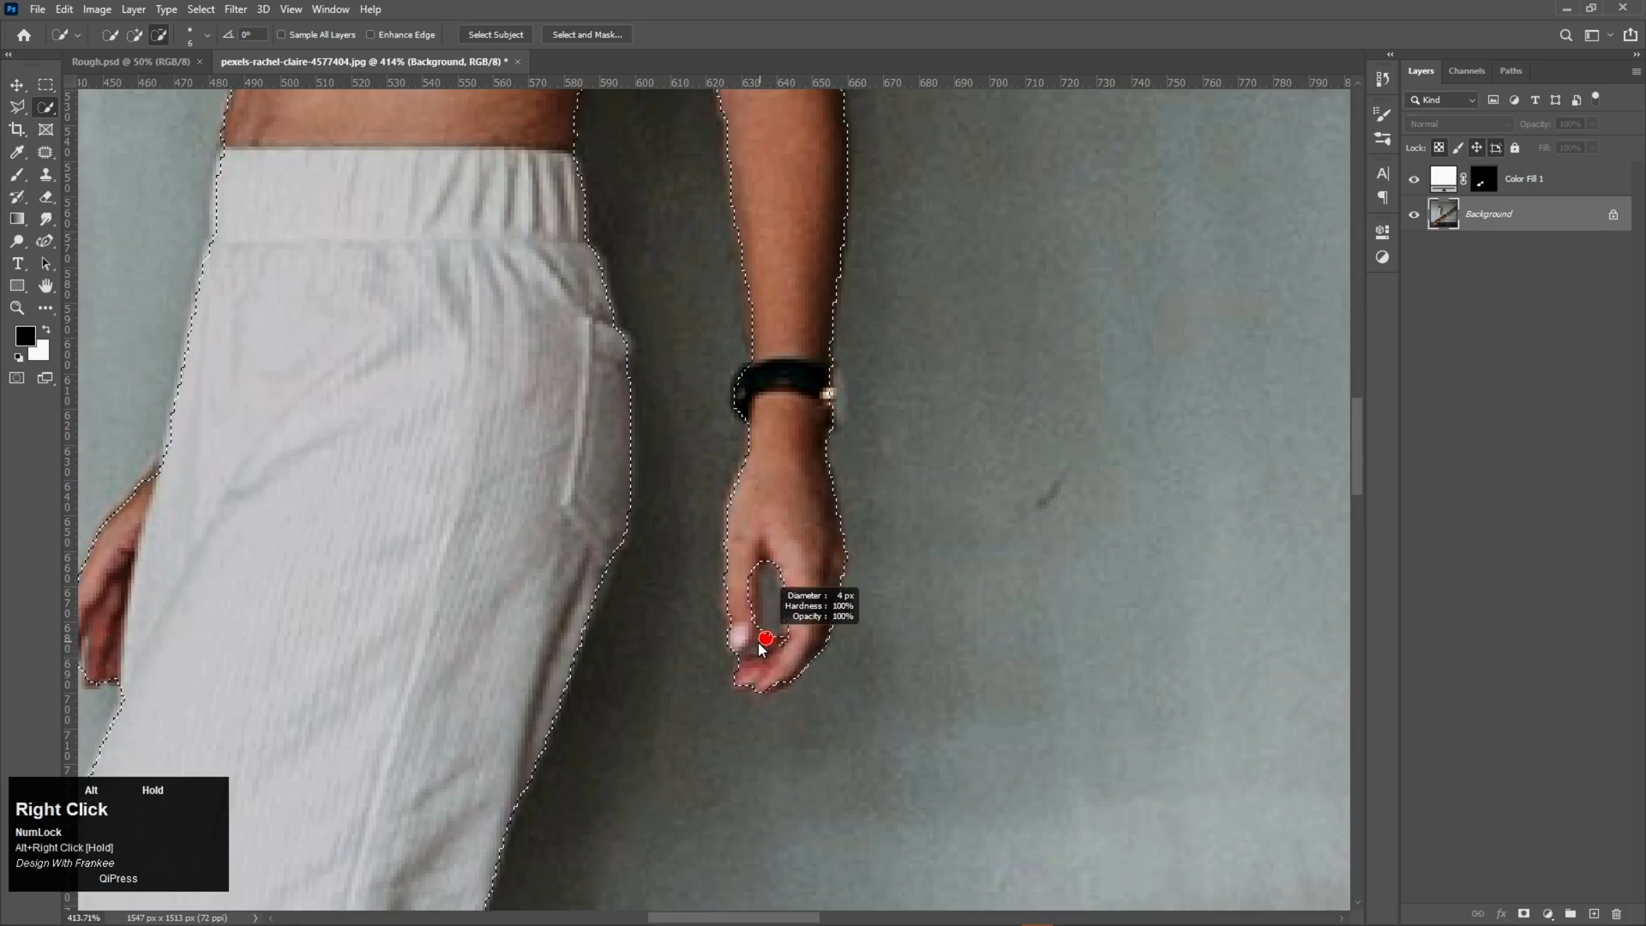
{"action": "left_click", "coordinate": [767, 624], "text": "alt"}
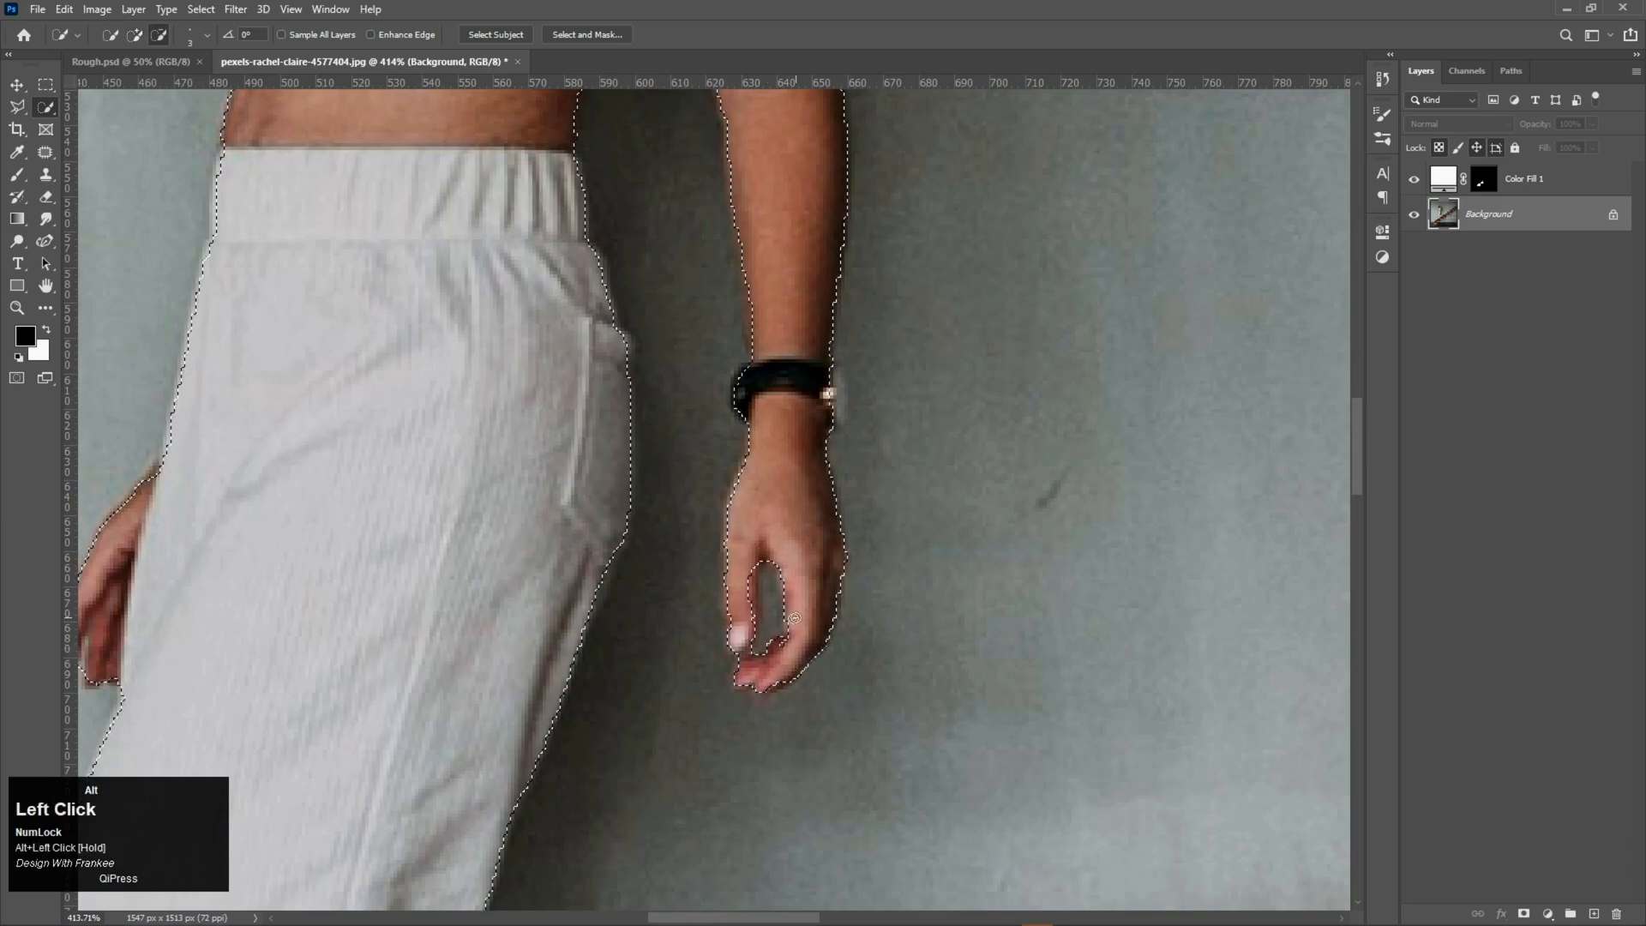
{"action": "left_click", "coordinate": [764, 580]}
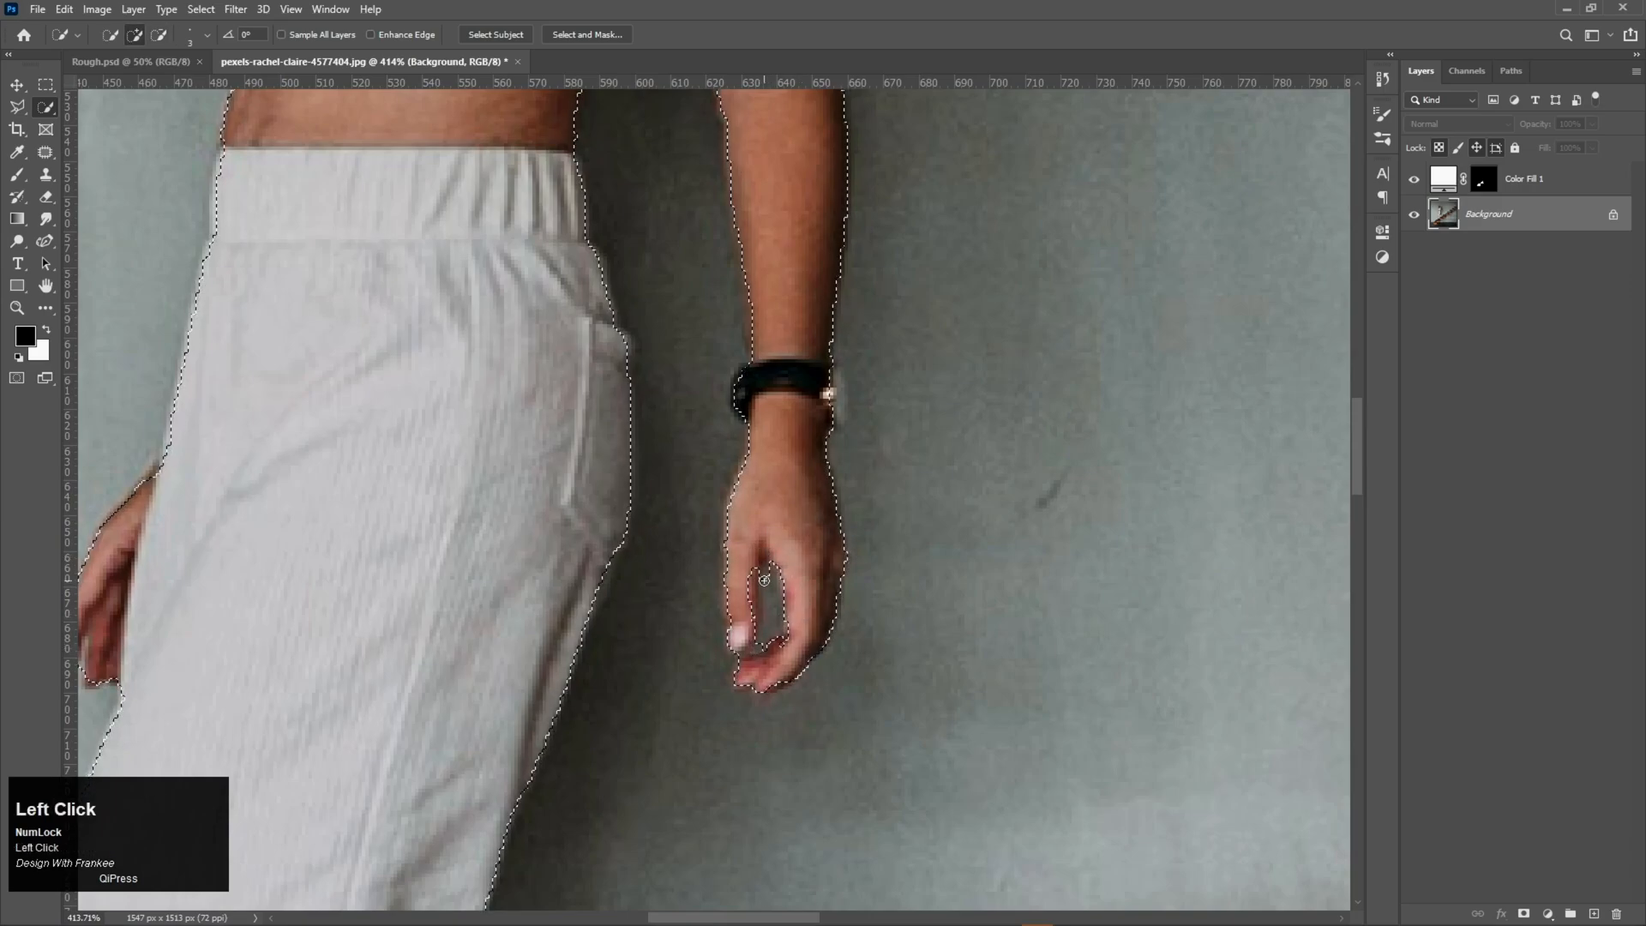
{"action": "left_click", "coordinate": [764, 581], "text": "alt"}
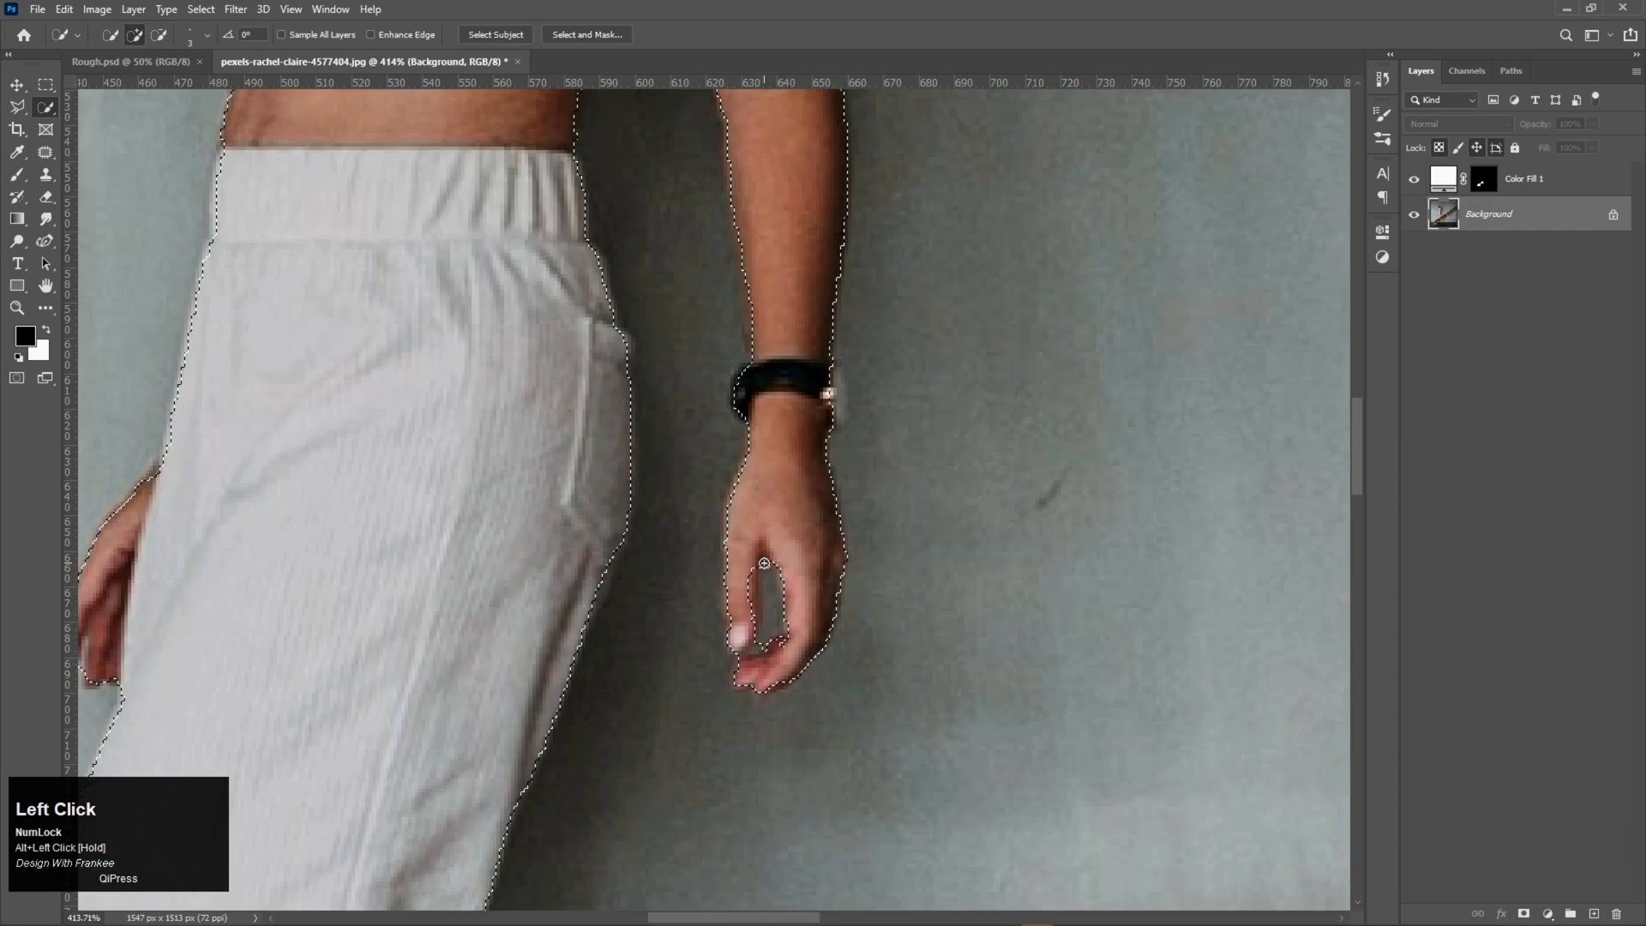
{"action": "left_click", "coordinate": [766, 573], "text": "alt"}
Open the selection in Select and Mask and refine its edge around the fingertips with a small Refine Edge brush
{"action": "left_click", "coordinate": [587, 34]}
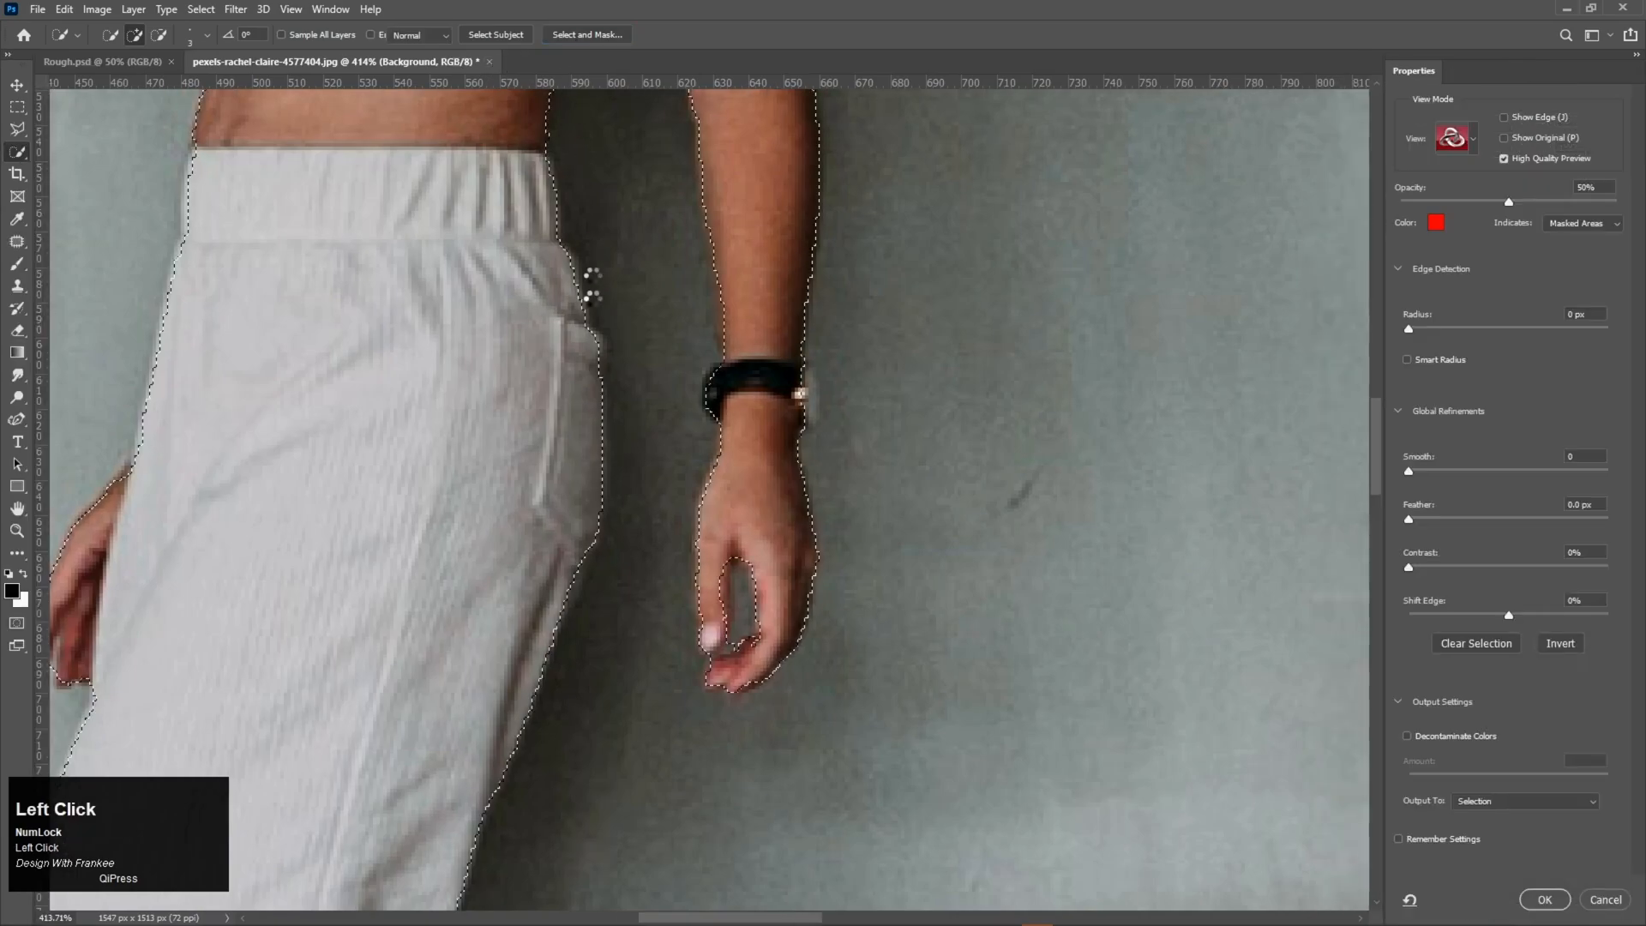
{"action": "scroll", "coordinate": [763, 586], "scroll_direction": "down", "scroll_amount": 1}
{"action": "right_click", "coordinate": [758, 583]}
{"action": "key", "text": "space"}
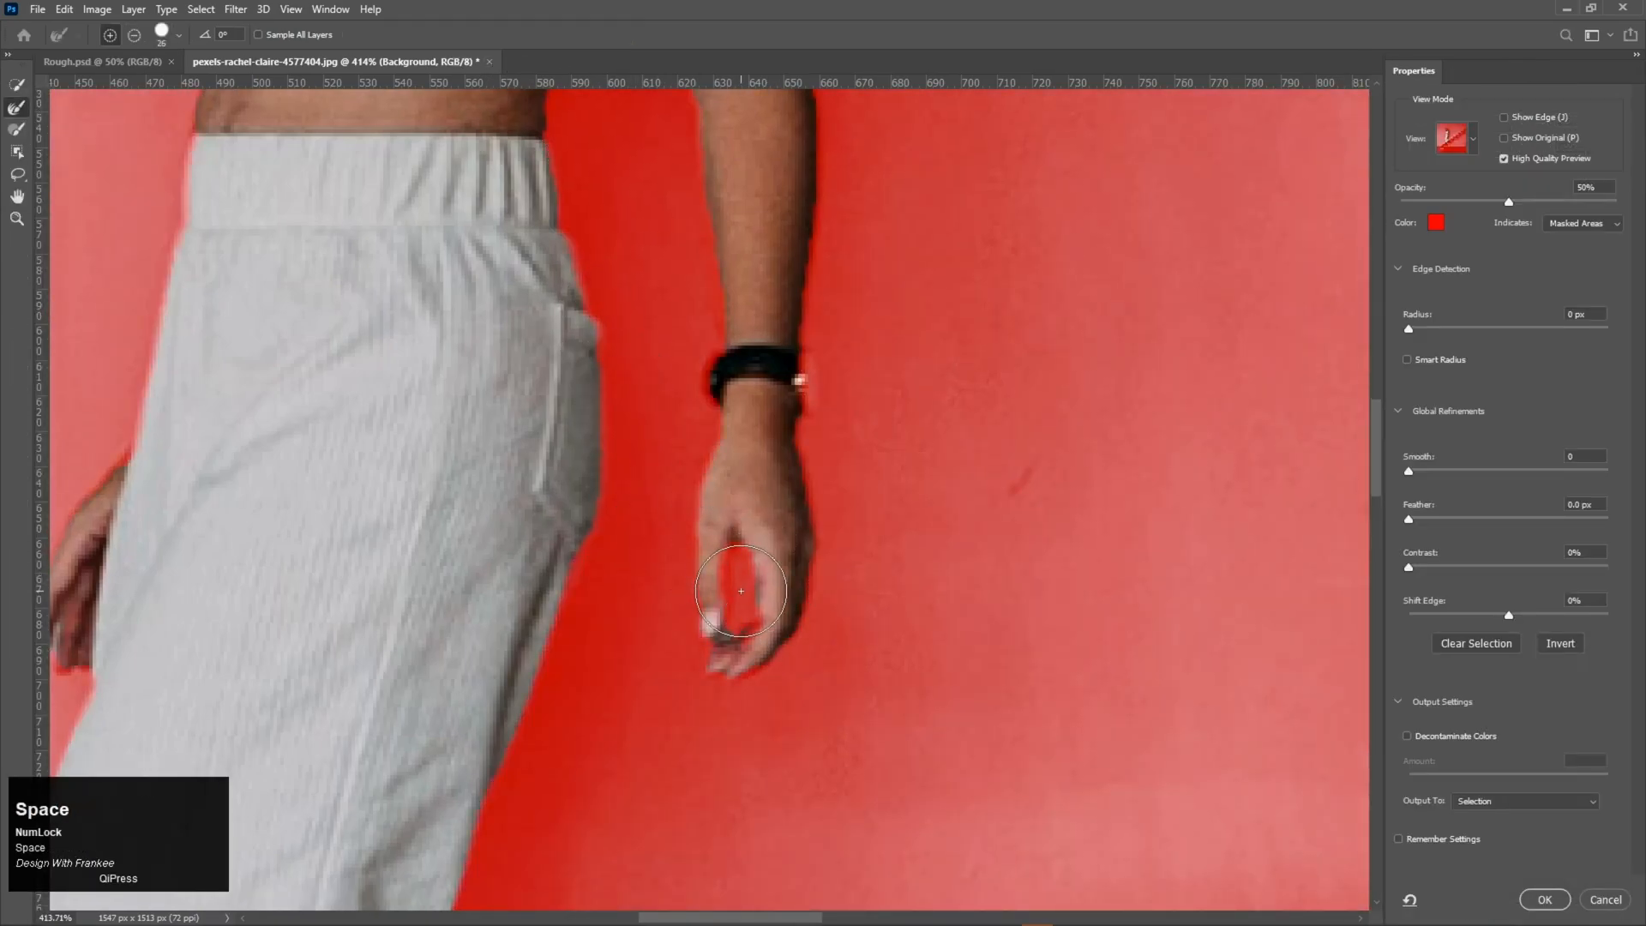
{"action": "right_click", "coordinate": [759, 592], "text": "alt"}
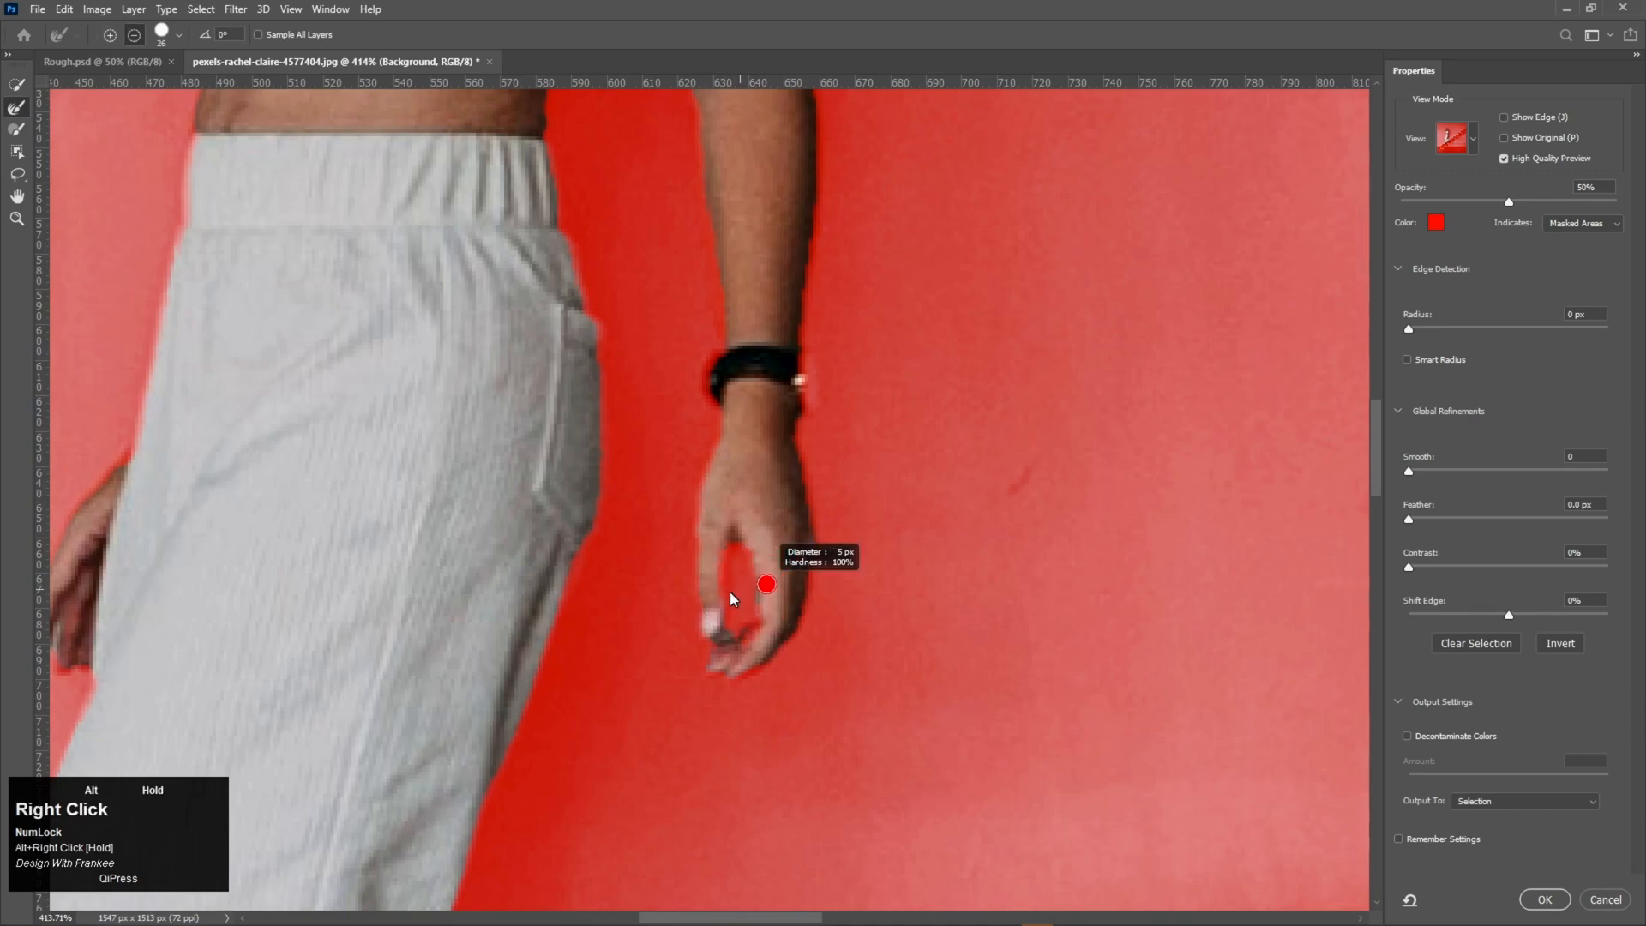
{"action": "left_click_drag", "start_coordinate": [730, 625], "coordinate": [701, 658]}
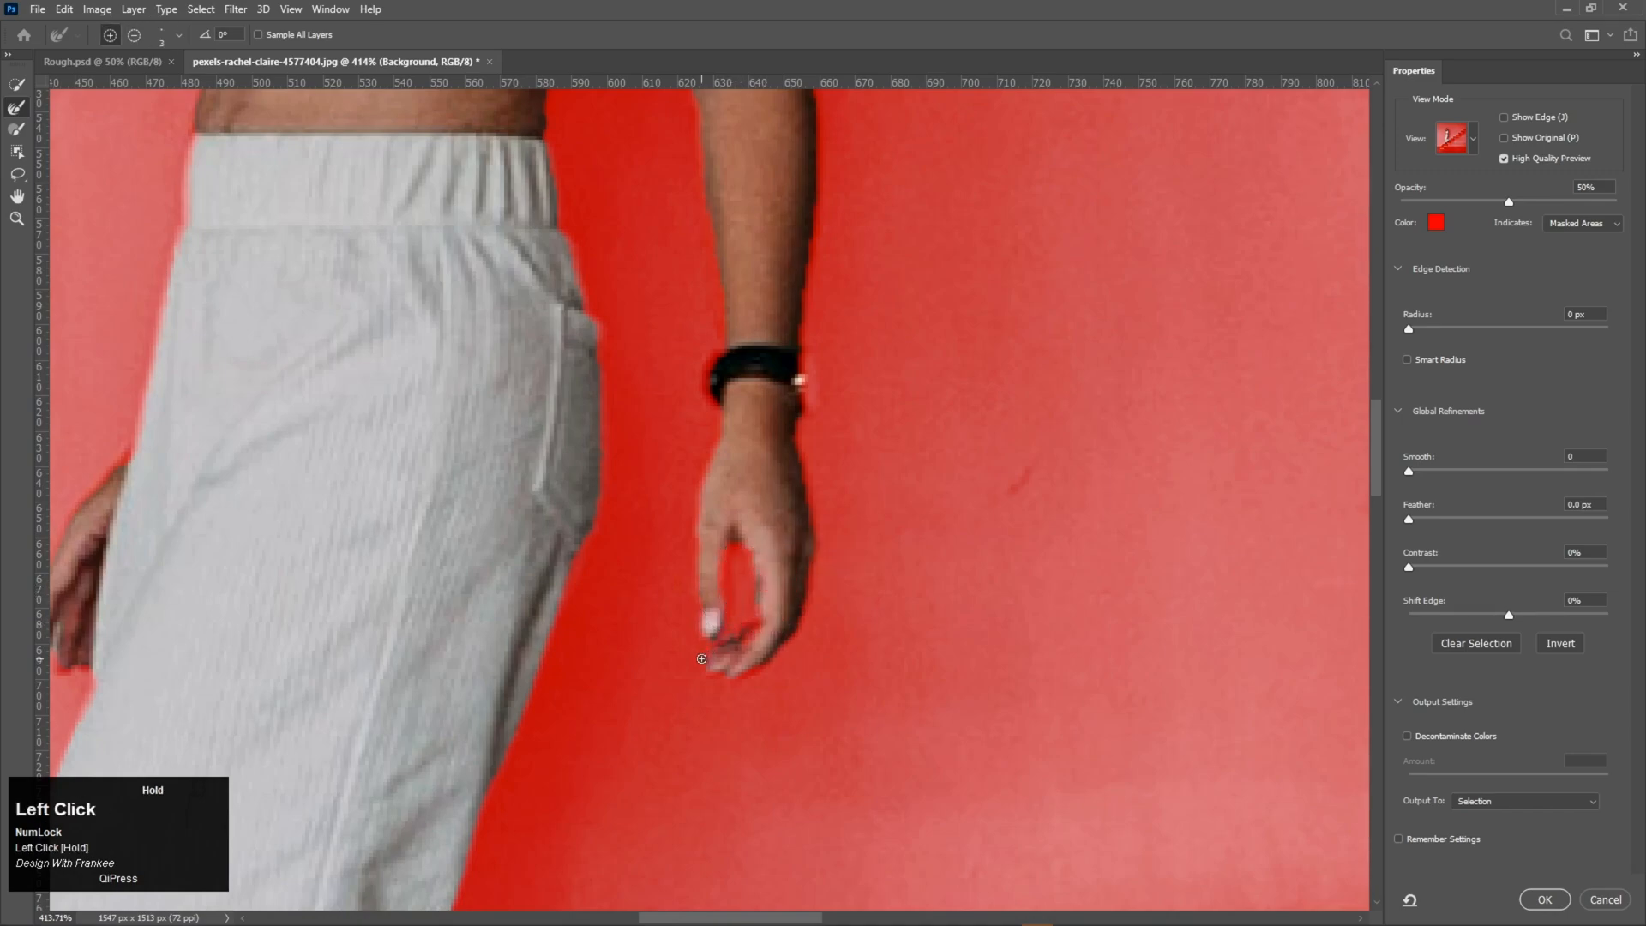
Refine the selection edge along the woman's loose hair and the top of her head with a larger Refine Edge brush
{"action": "key", "text": "space"}
{"action": "left_click_drag", "start_coordinate": [687, 464], "coordinate": [845, 830]}
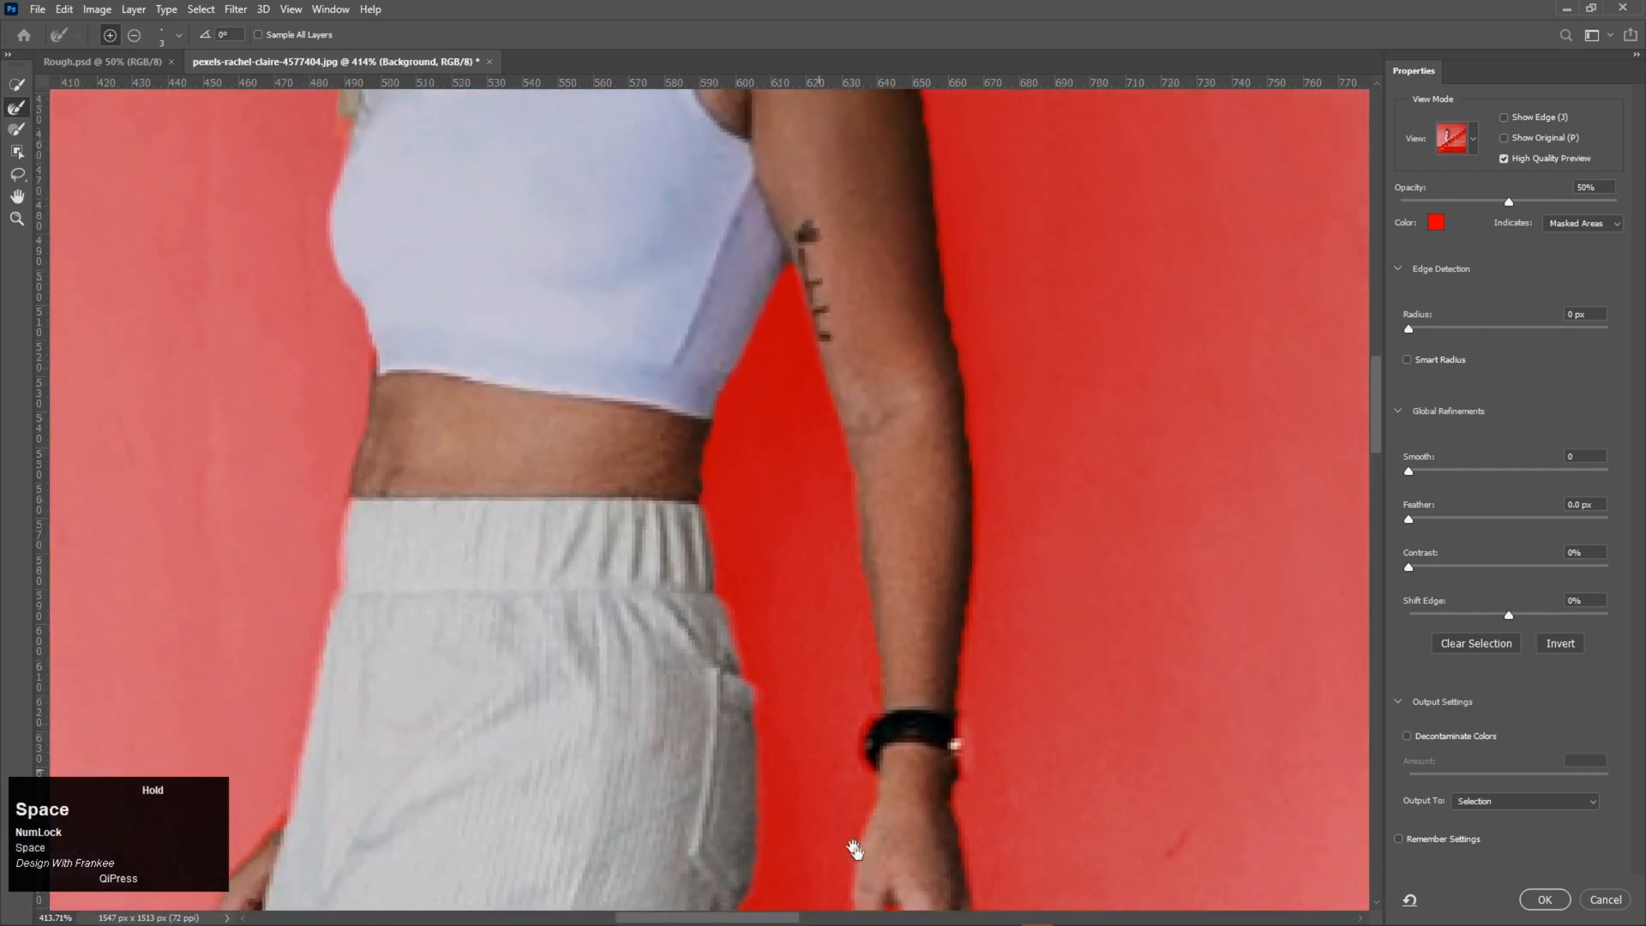
{"action": "left_click_drag", "start_coordinate": [704, 418], "coordinate": [777, 738]}
{"action": "right_click", "coordinate": [634, 486], "text": "alt"}
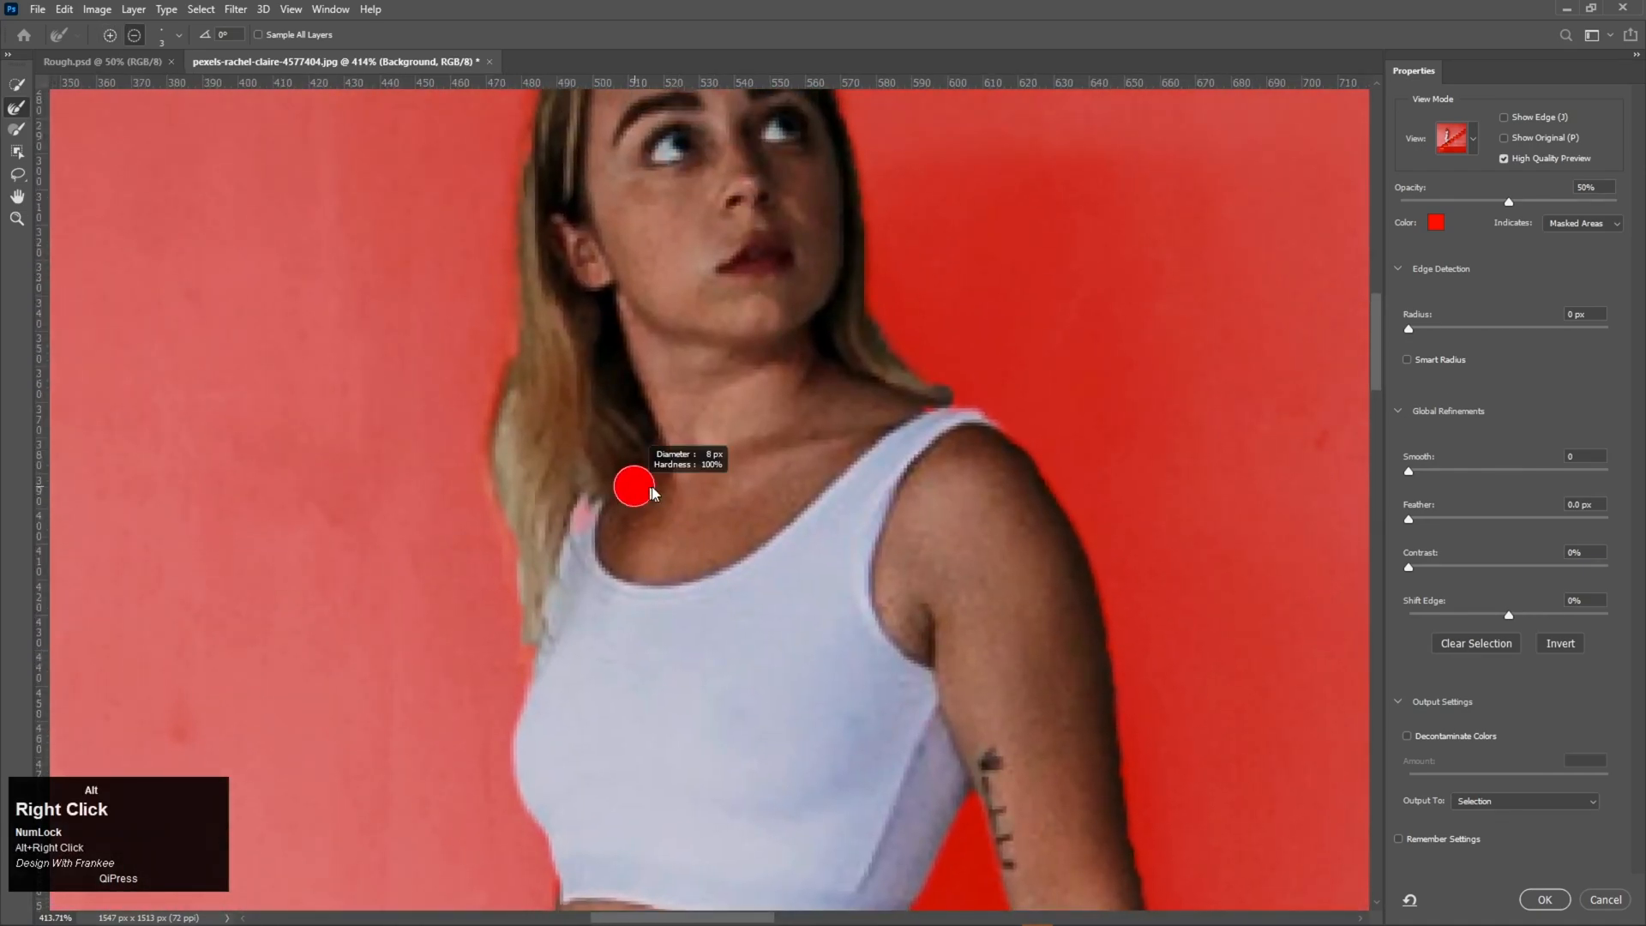
{"action": "left_click", "coordinate": [721, 526]}
{"action": "scroll", "coordinate": [723, 530], "scroll_direction": "down", "scroll_amount": 2}
{"action": "scroll", "coordinate": [723, 530], "scroll_direction": "down", "scroll_amount": 2}
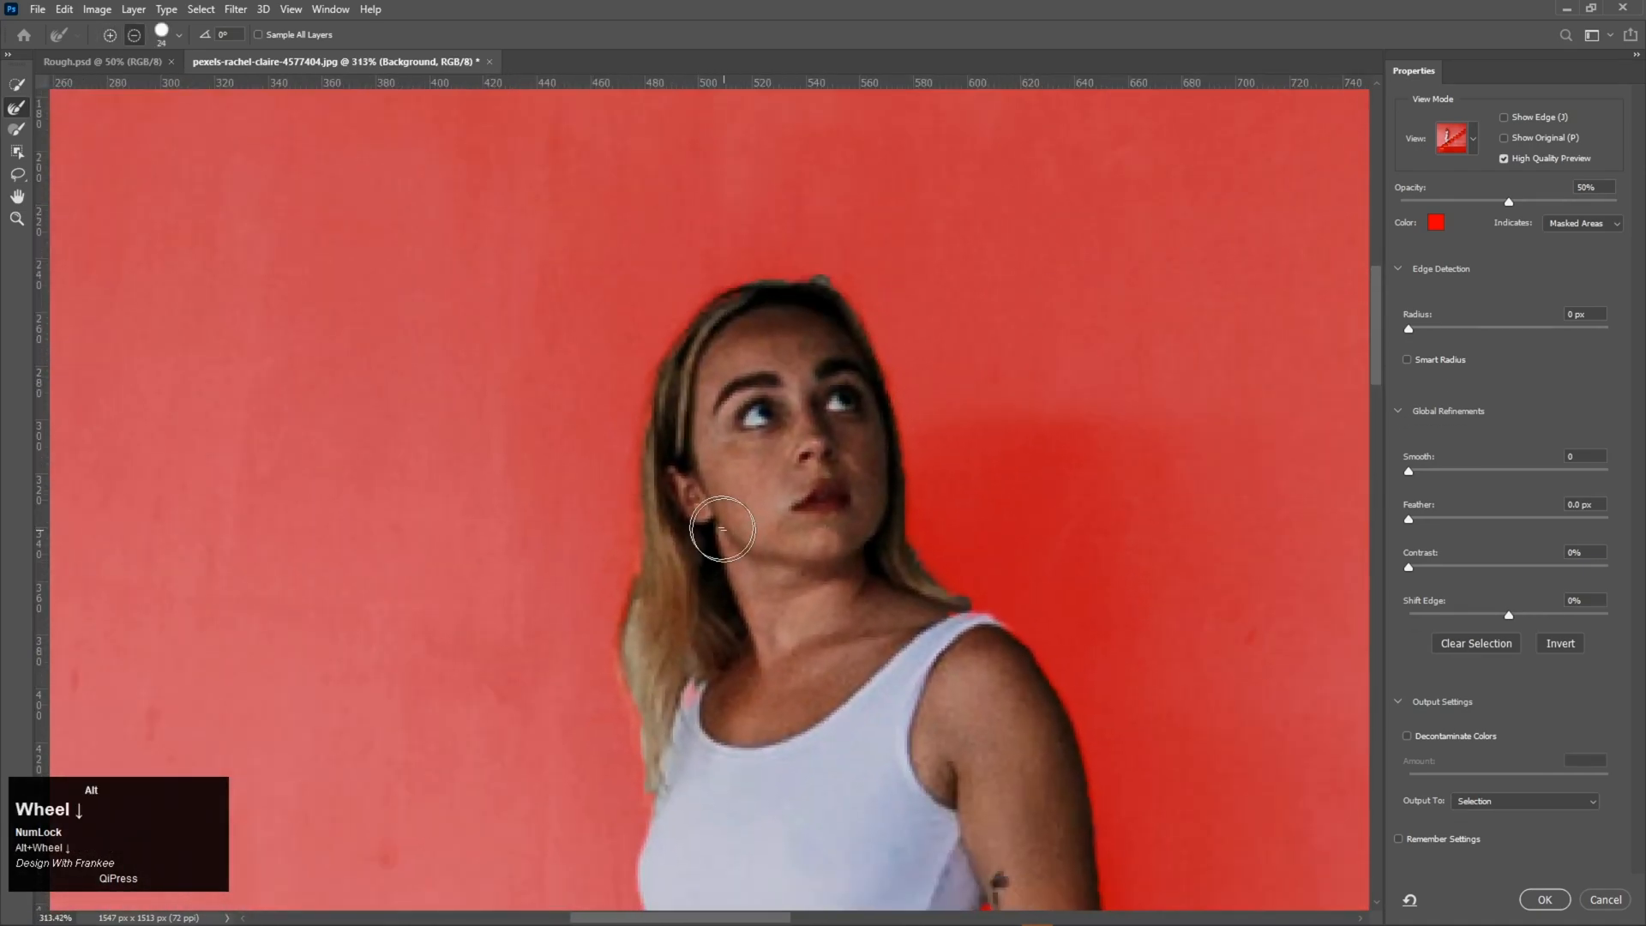
{"action": "left_click", "coordinate": [641, 601]}
{"action": "left_click_drag", "start_coordinate": [641, 601], "coordinate": [645, 677]}
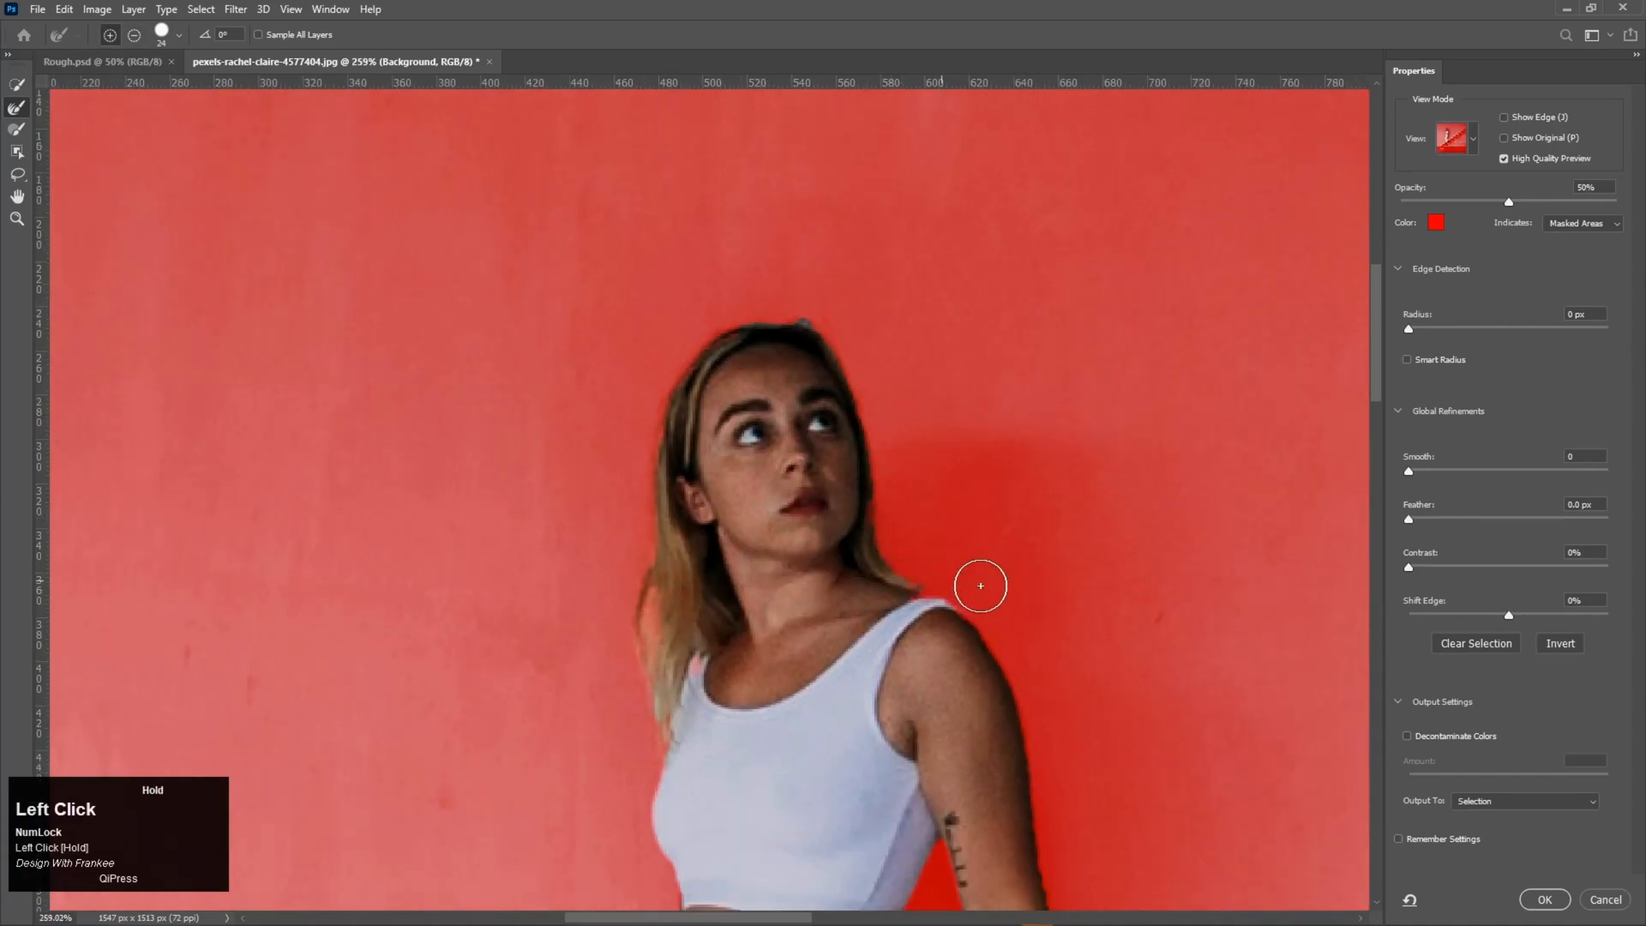
{"action": "mouse_move", "coordinate": [815, 294]}
{"action": "left_mouse_down"}
{"action": "mouse_move", "coordinate": [832, 304]}
{"action": "mouse_move", "coordinate": [772, 294]}
{"action": "left_mouse_up"}
Check the mask down to the sandals, apply it as a selection, and copy the selected woman onto a new layer
{"action": "left_click_drag", "start_coordinate": [963, 455], "coordinate": [810, 223]}
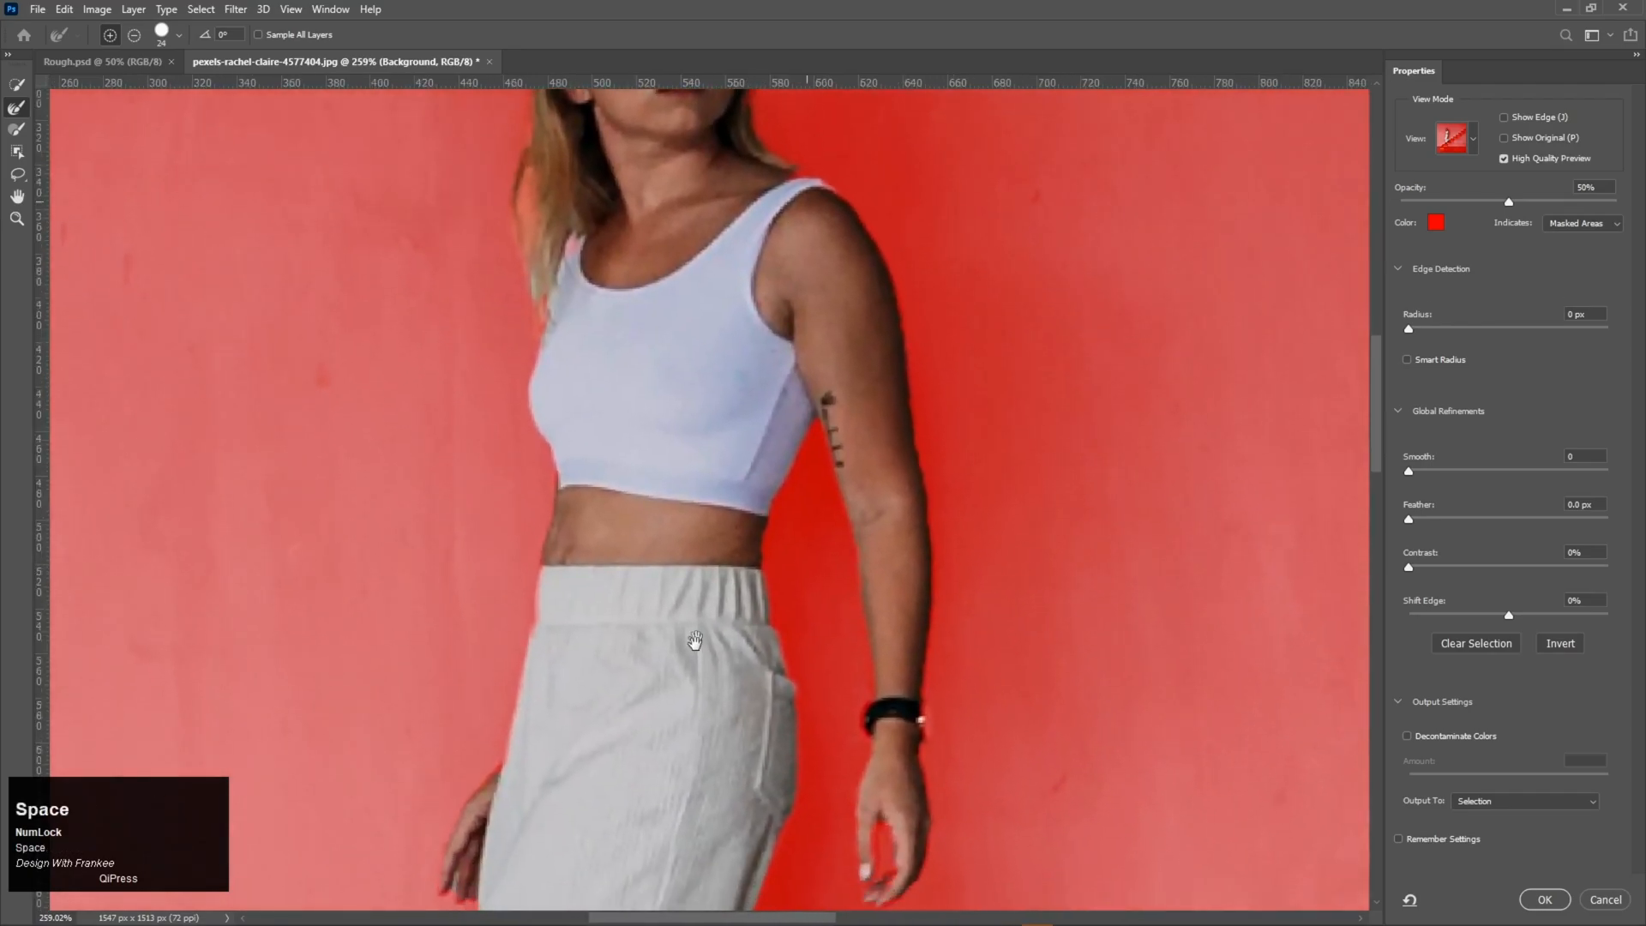
{"action": "left_click_drag", "start_coordinate": [692, 636], "coordinate": [780, 250]}
{"action": "left_click_drag", "start_coordinate": [780, 632], "coordinate": [808, 199]}
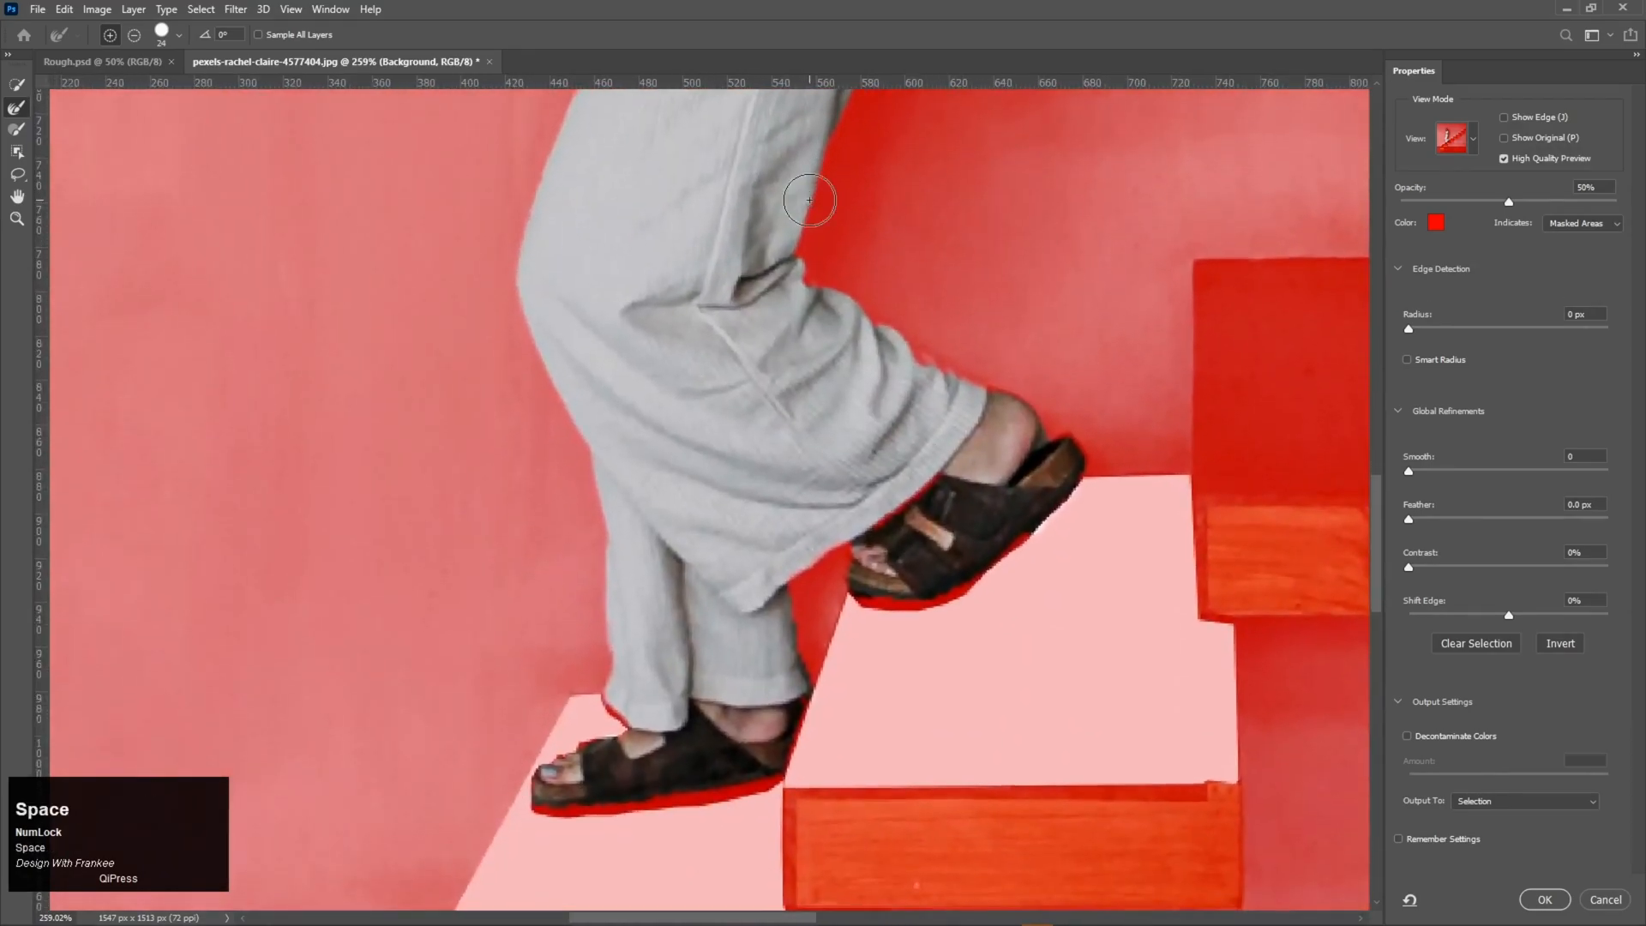
{"action": "mouse_move", "coordinate": [1077, 515]}
{"action": "left_mouse_down"}
{"action": "mouse_move", "coordinate": [961, 615]}
{"action": "mouse_move", "coordinate": [878, 629]}
{"action": "mouse_move", "coordinate": [832, 741]}
{"action": "mouse_move", "coordinate": [771, 794]}
{"action": "mouse_move", "coordinate": [525, 841]}
{"action": "left_mouse_up"}
{"action": "left_click", "coordinate": [1543, 899]}
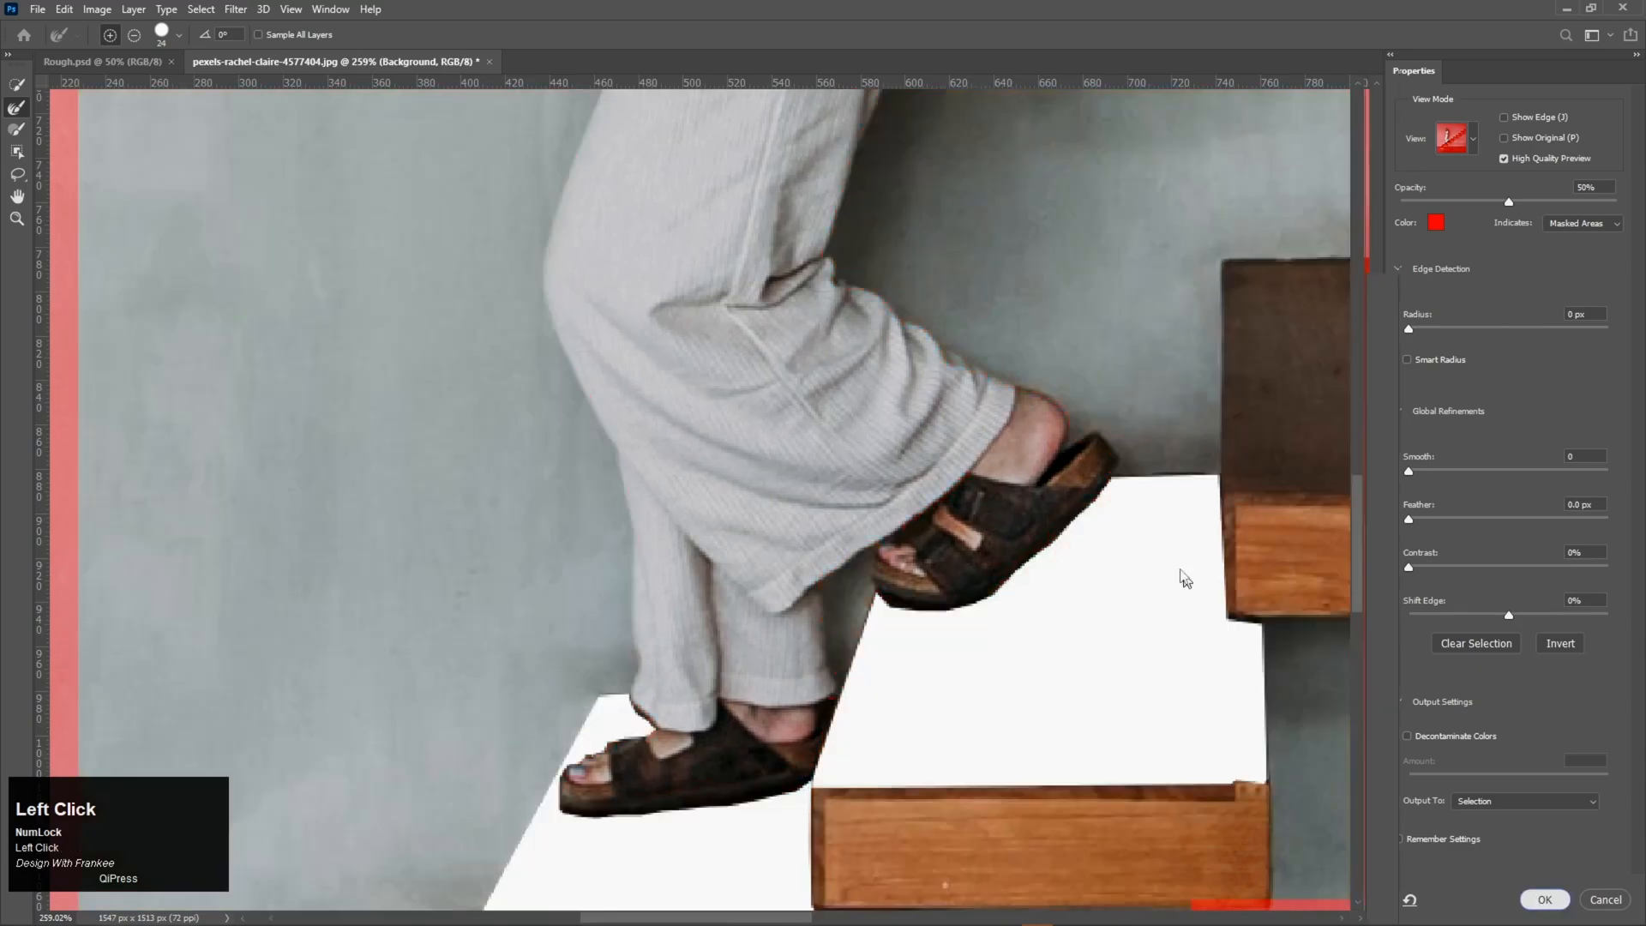
{"action": "key", "text": "ctrl+0"}
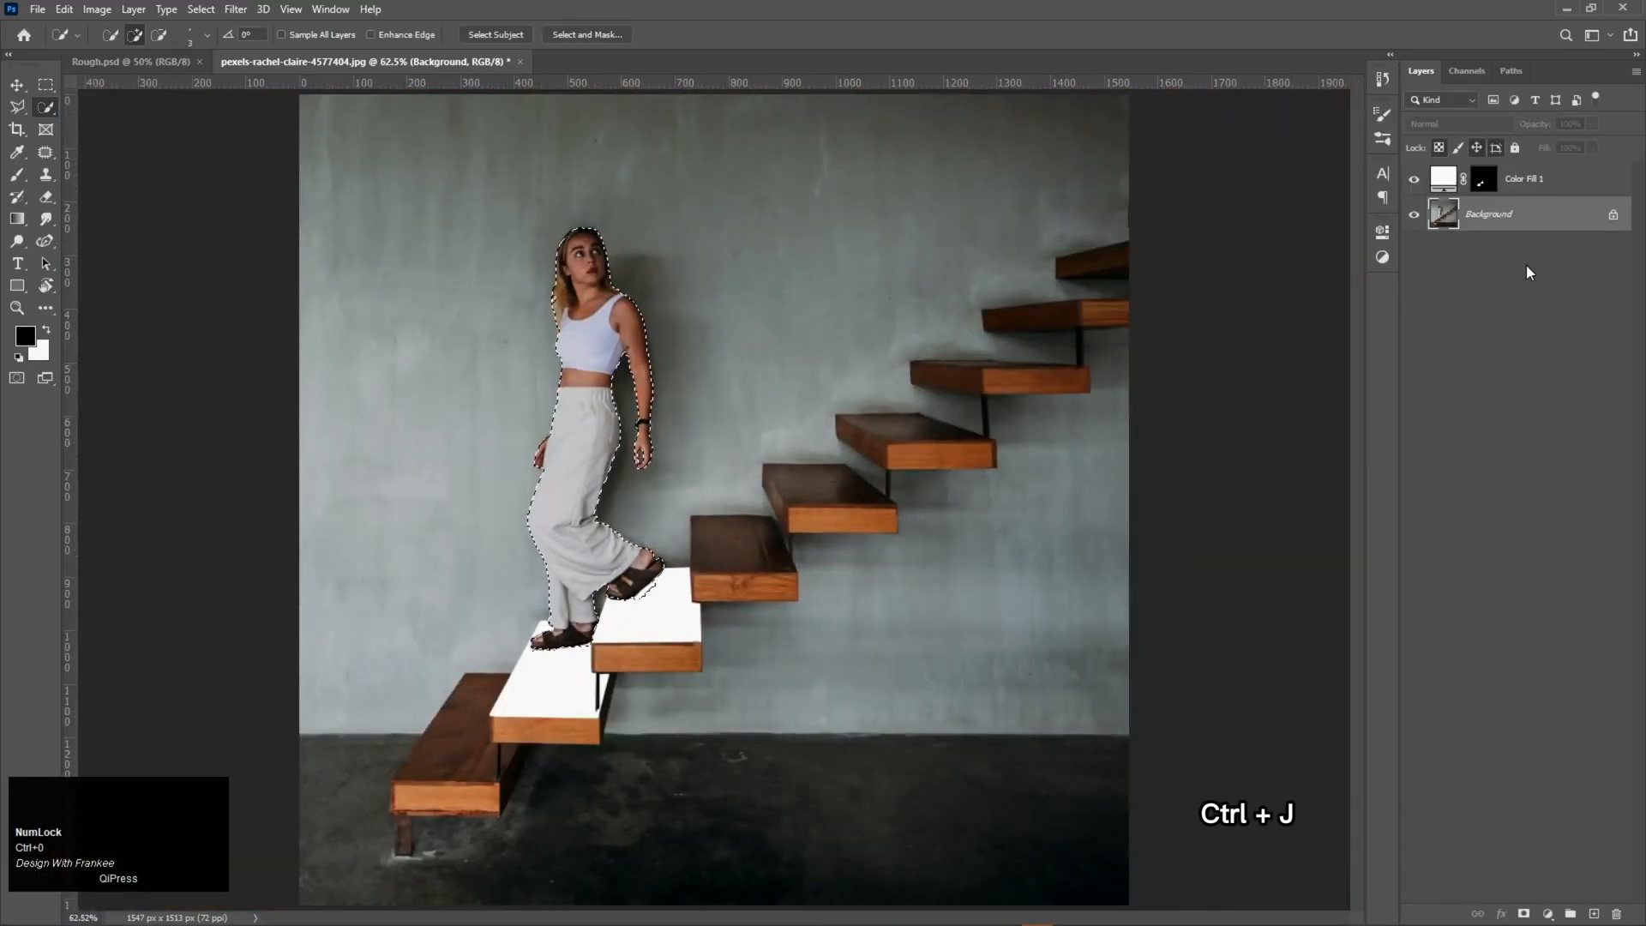
{"action": "key", "text": "ctrl+j"}
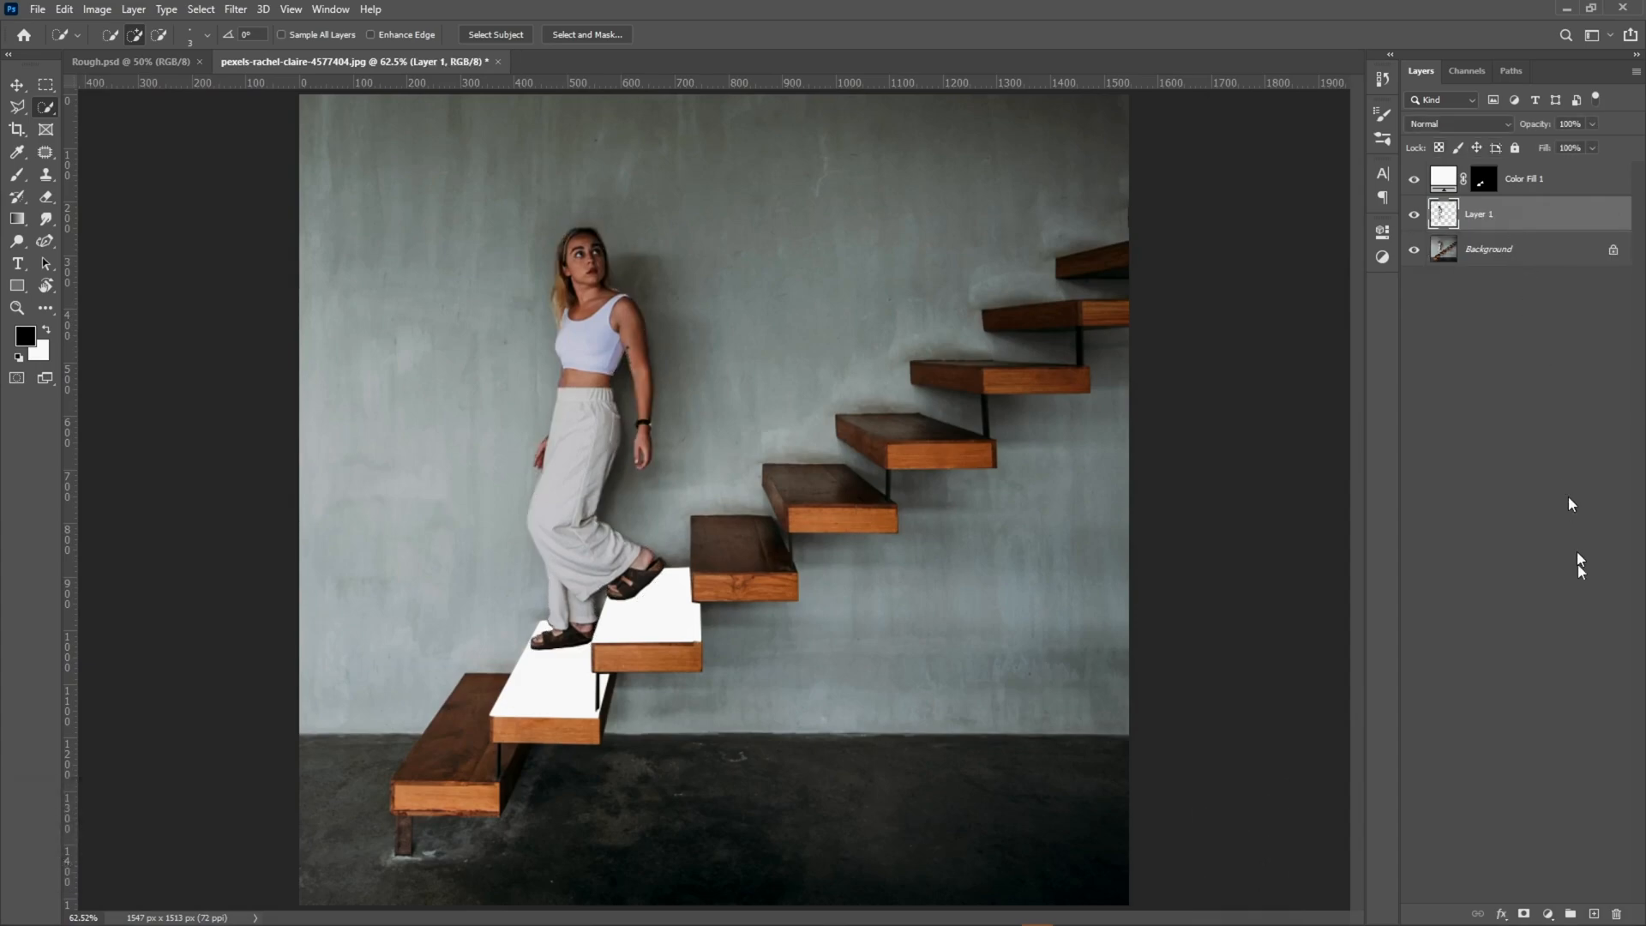
Add a Color Lookup adjustment above the cut-out woman's layer using the Moonlight.3DL LUT
{"action": "left_click", "coordinate": [1549, 914]}
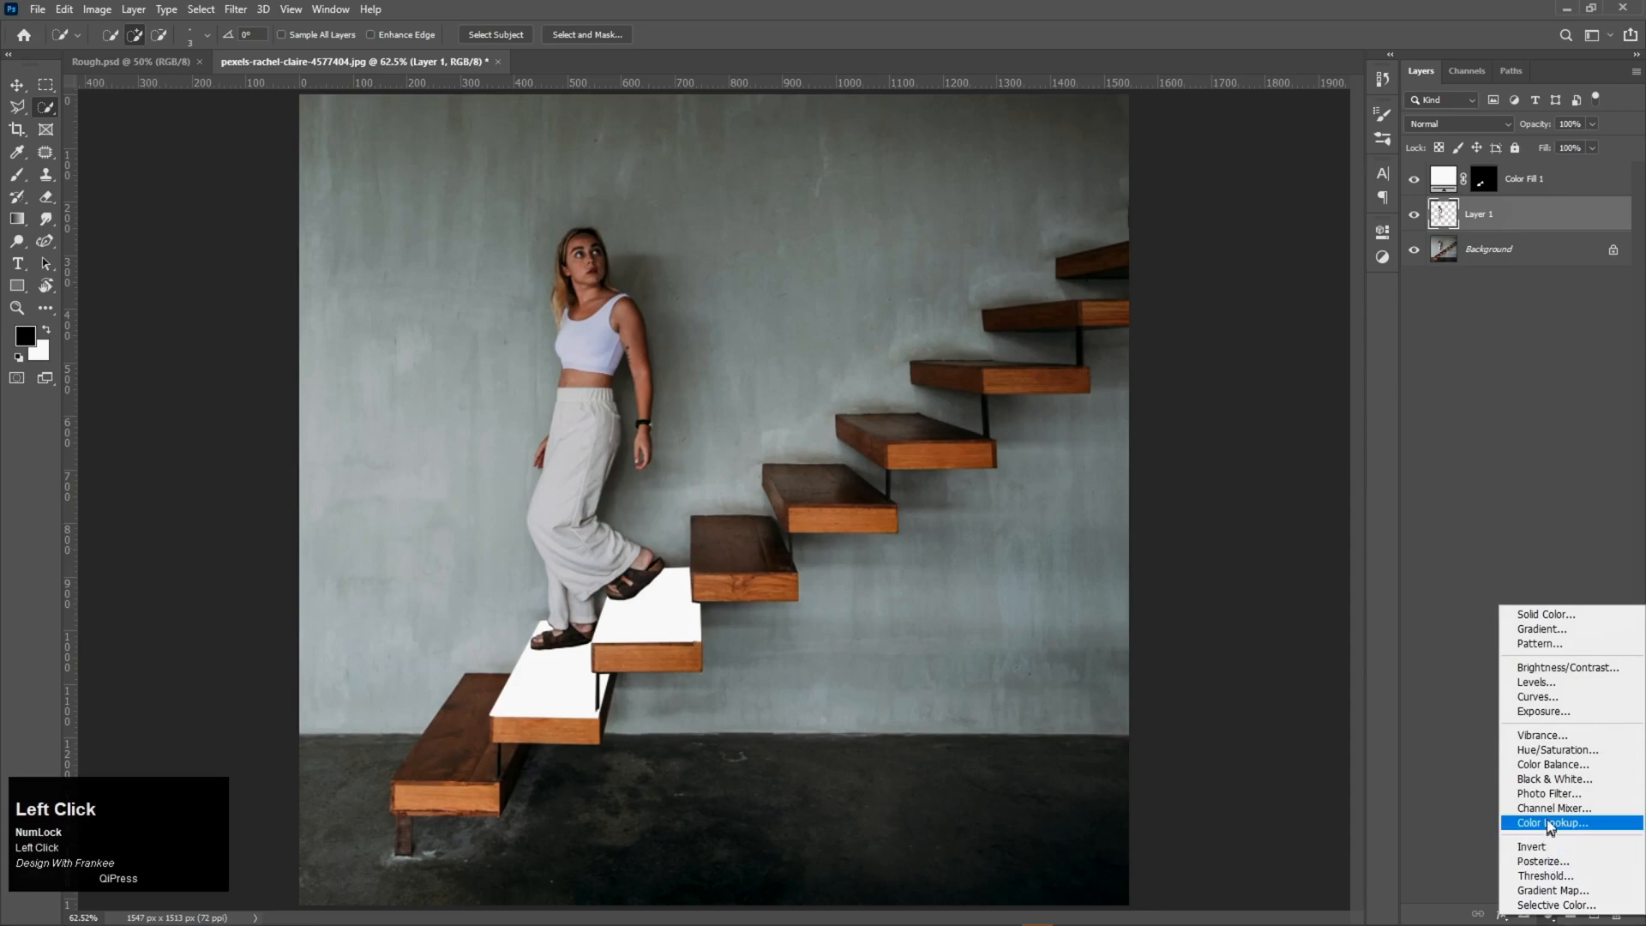
{"action": "left_click", "coordinate": [1551, 825]}
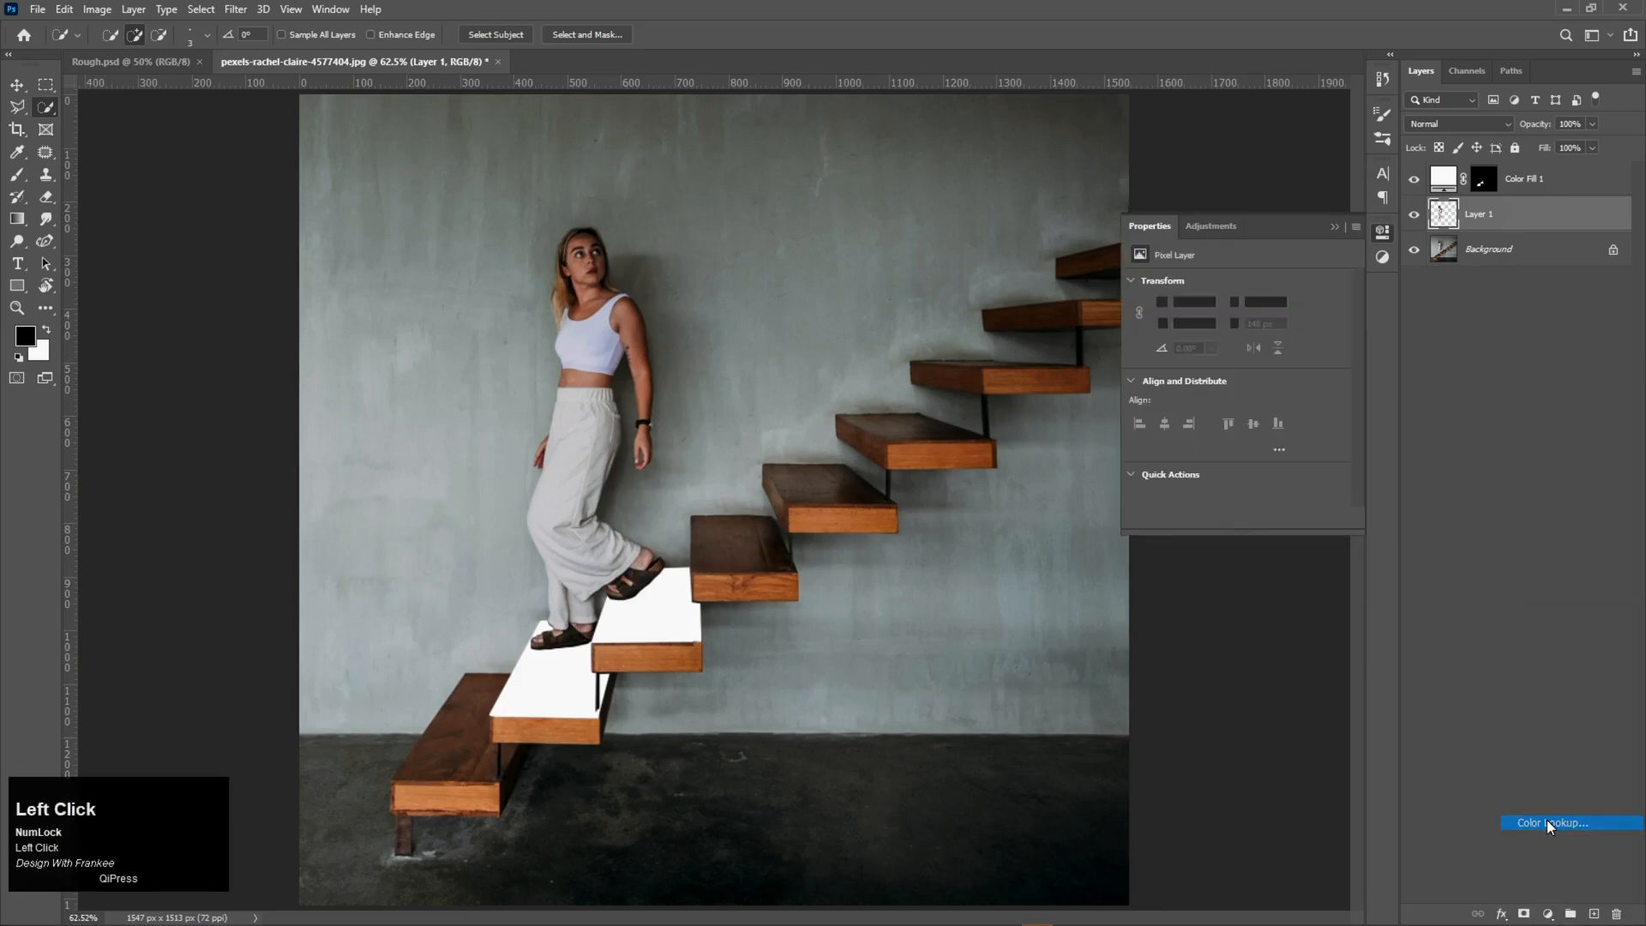
{"action": "left_click", "coordinate": [1294, 284]}
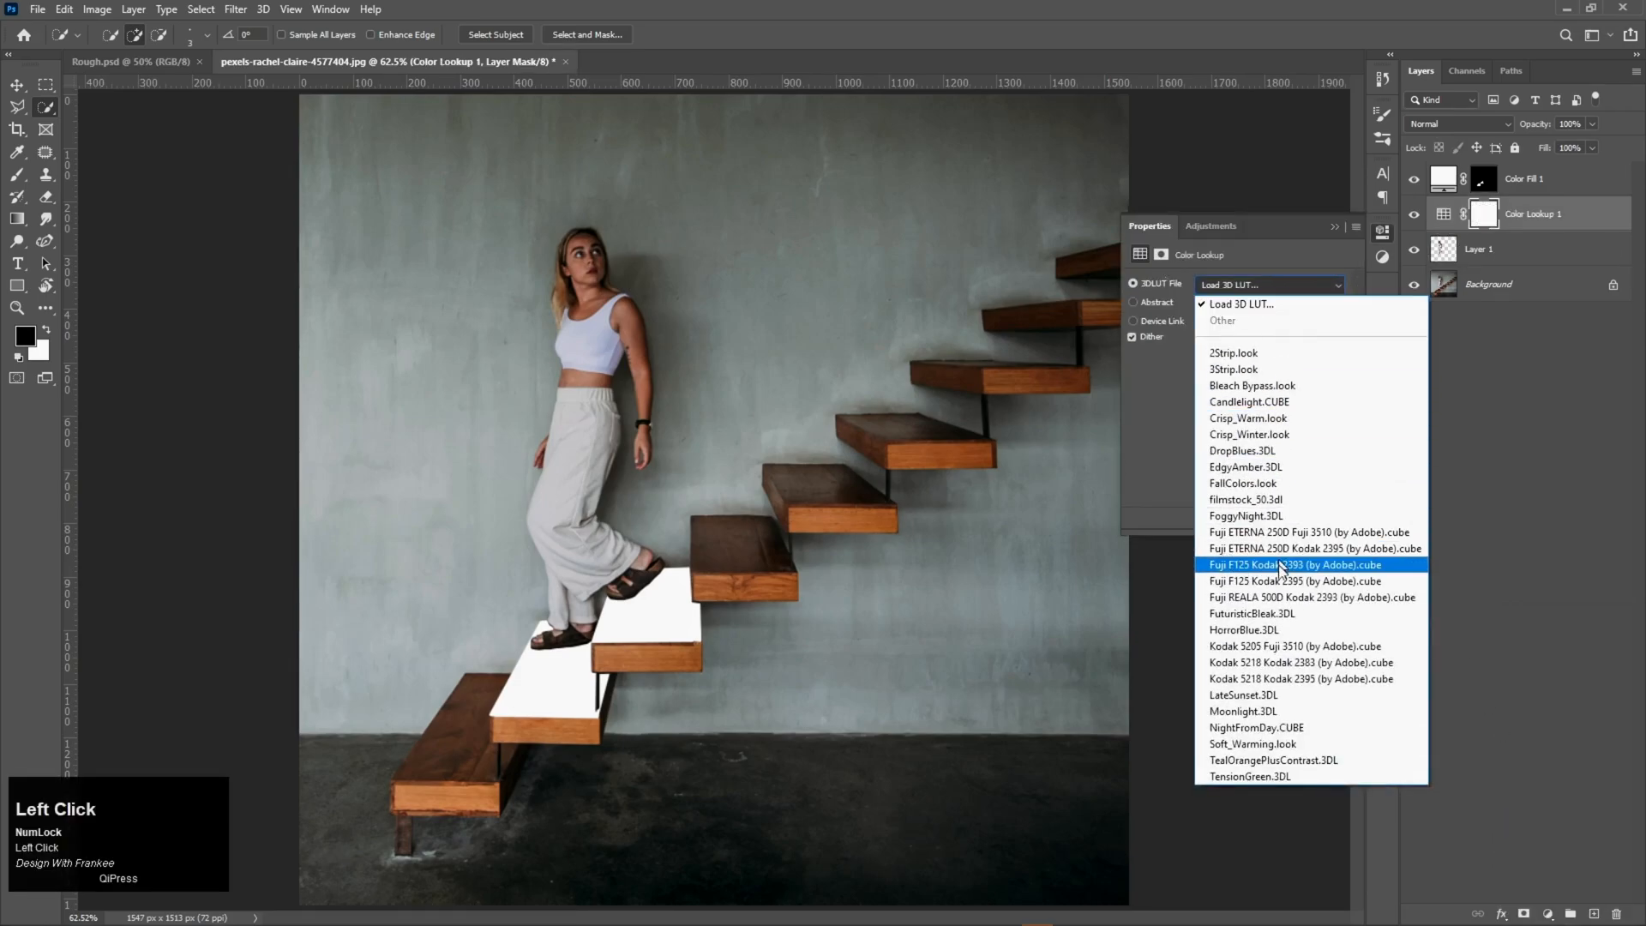
{"action": "left_click", "coordinate": [1277, 712]}
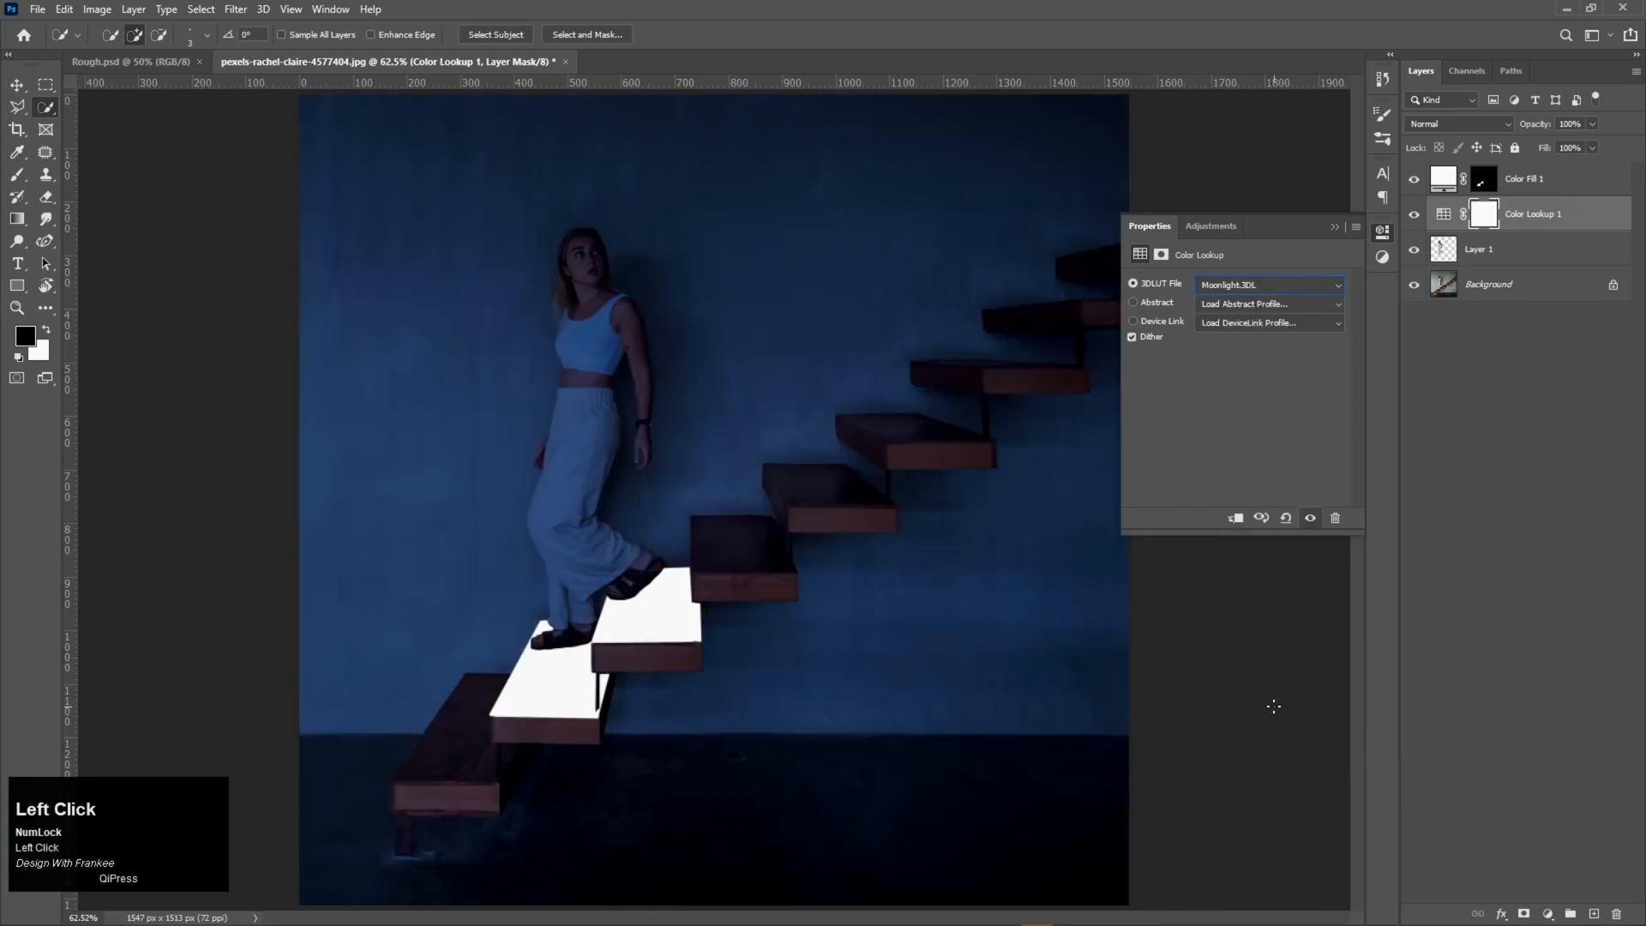
{"action": "left_click", "coordinate": [1335, 225]}
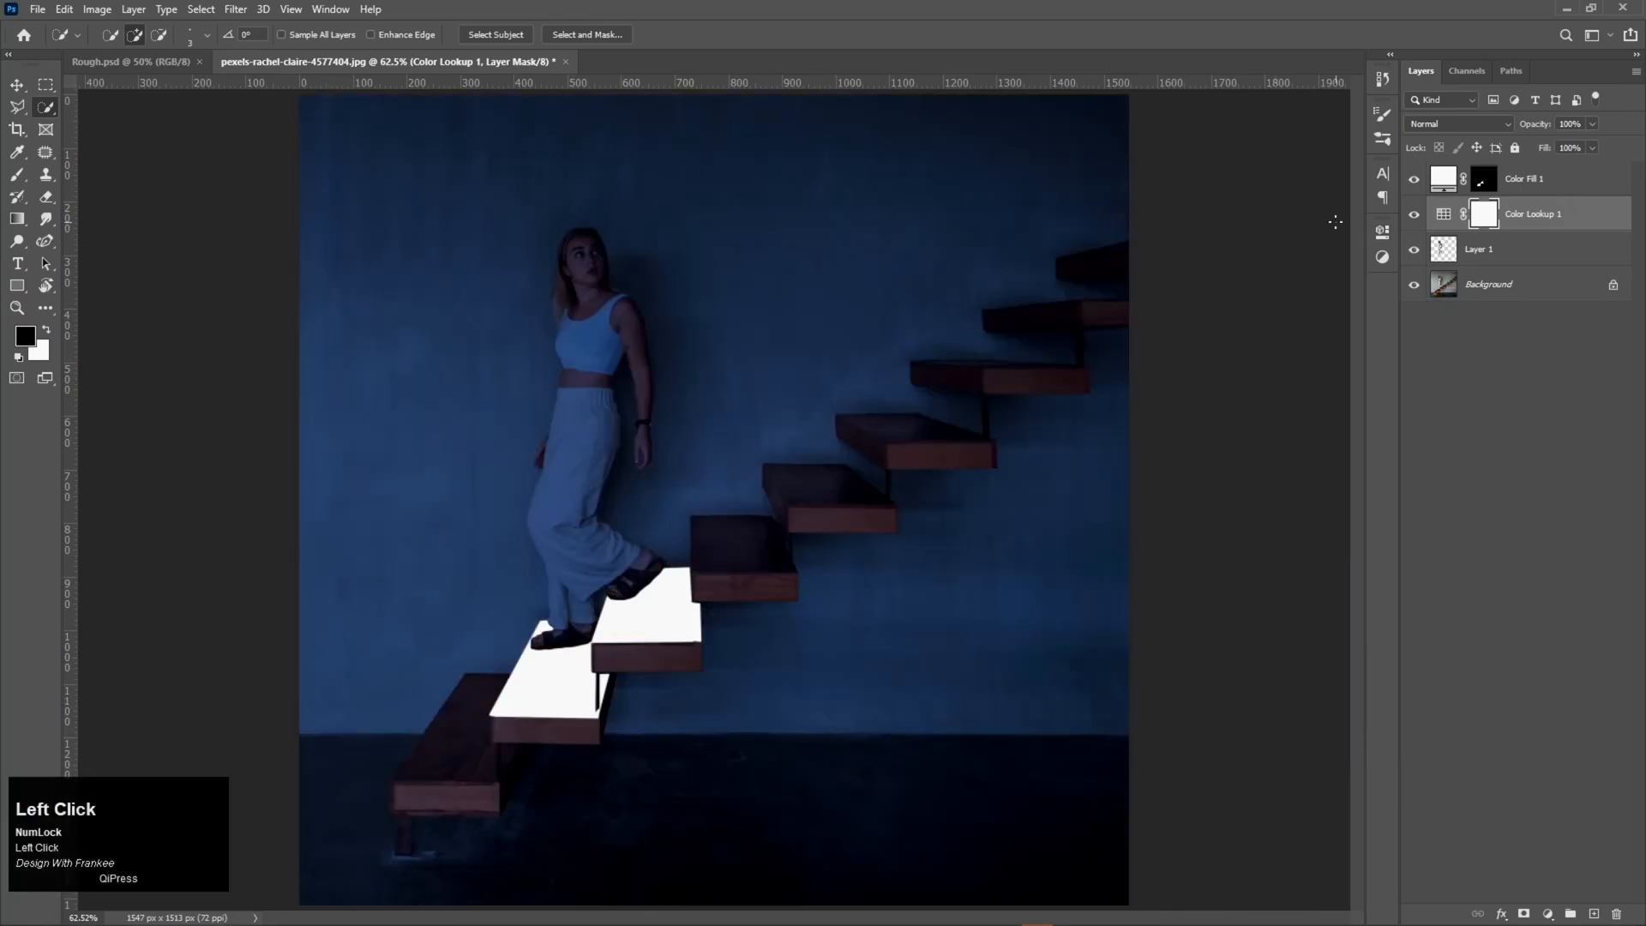
Add a Color Overlay layer style to the white stair-tread Color Fill layer using the color fff8e6
{"action": "key", "text": "v"}
{"action": "left_click", "coordinate": [1535, 180]}
{"action": "right_click", "coordinate": [1546, 180]}
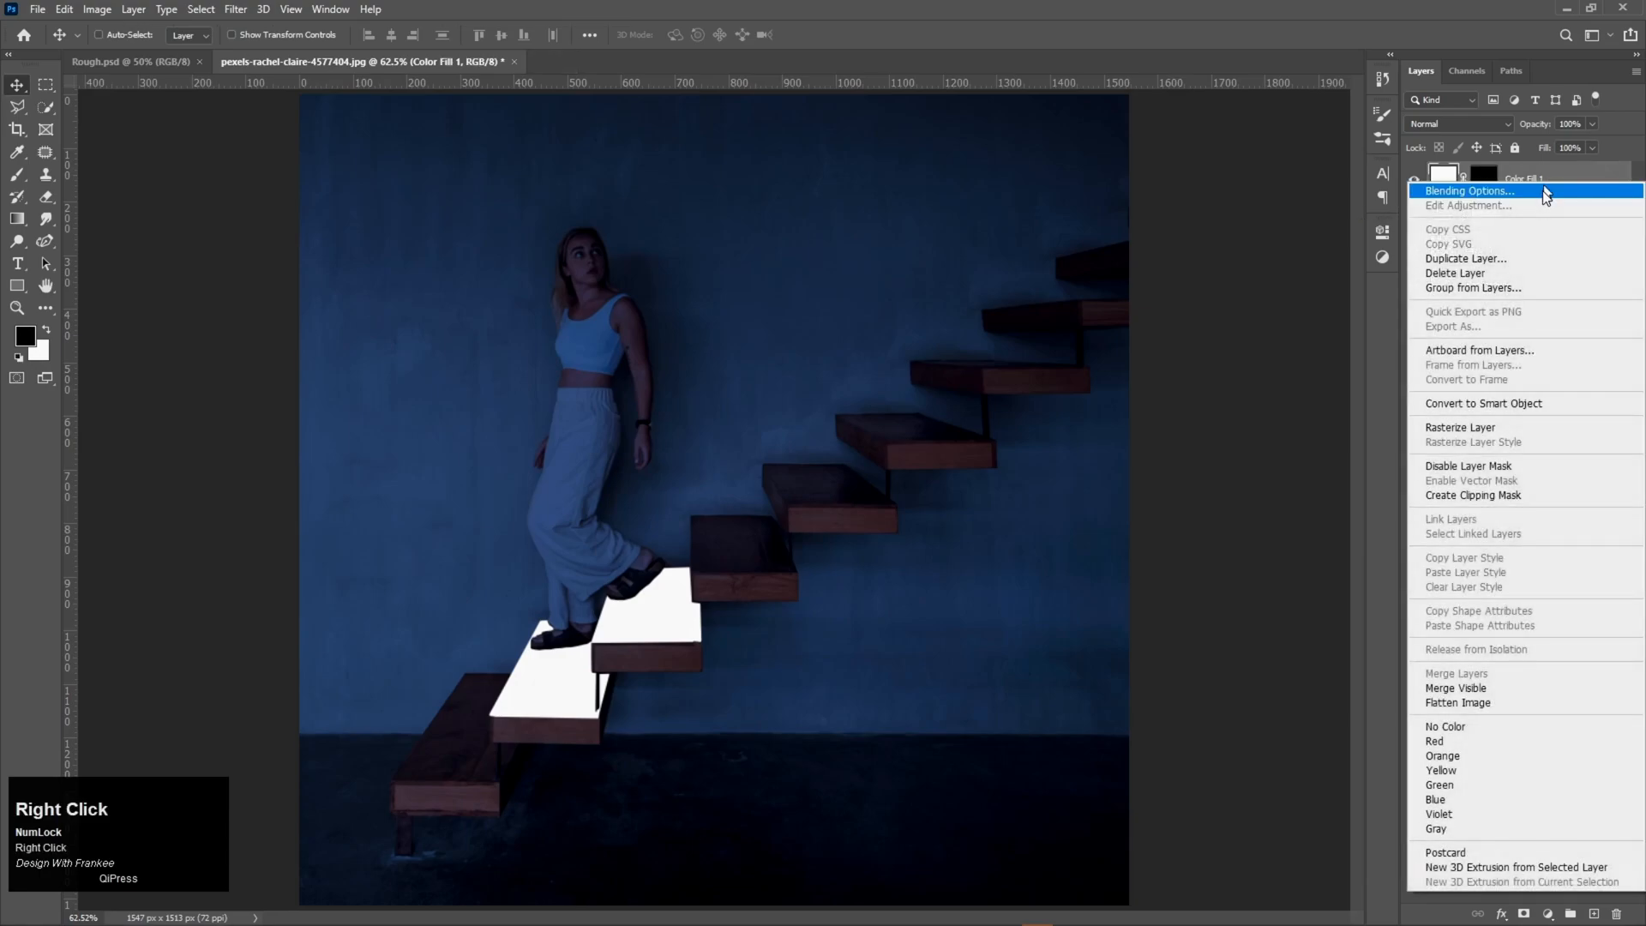
{"action": "left_click", "coordinate": [1543, 196]}
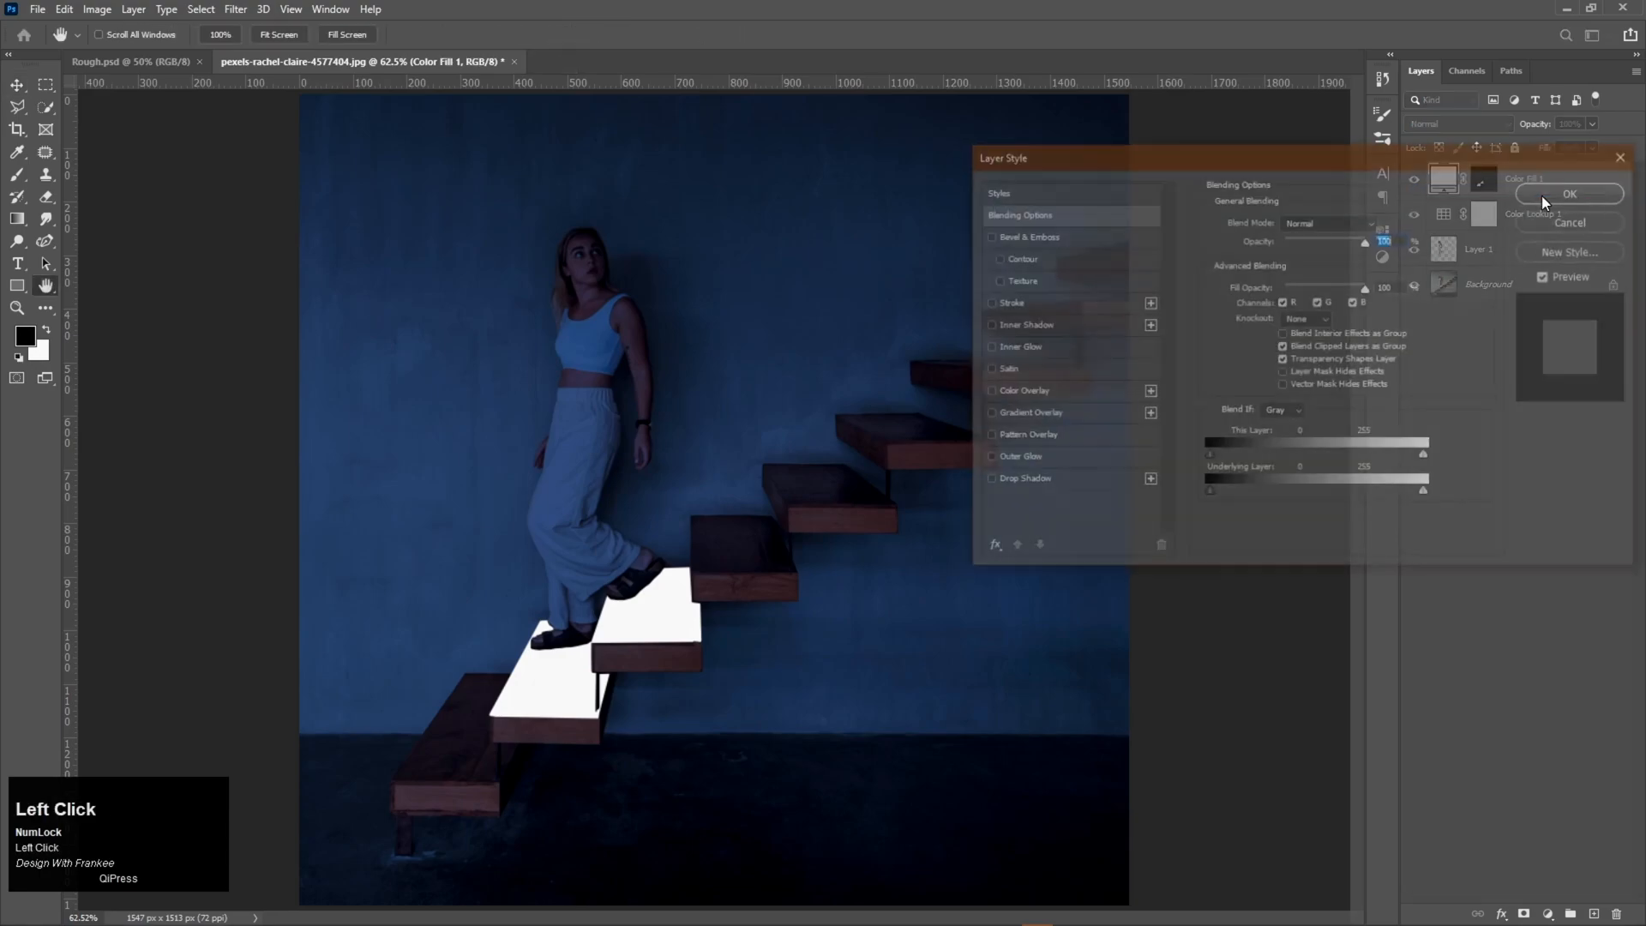
{"action": "left_click", "coordinate": [1042, 391]}
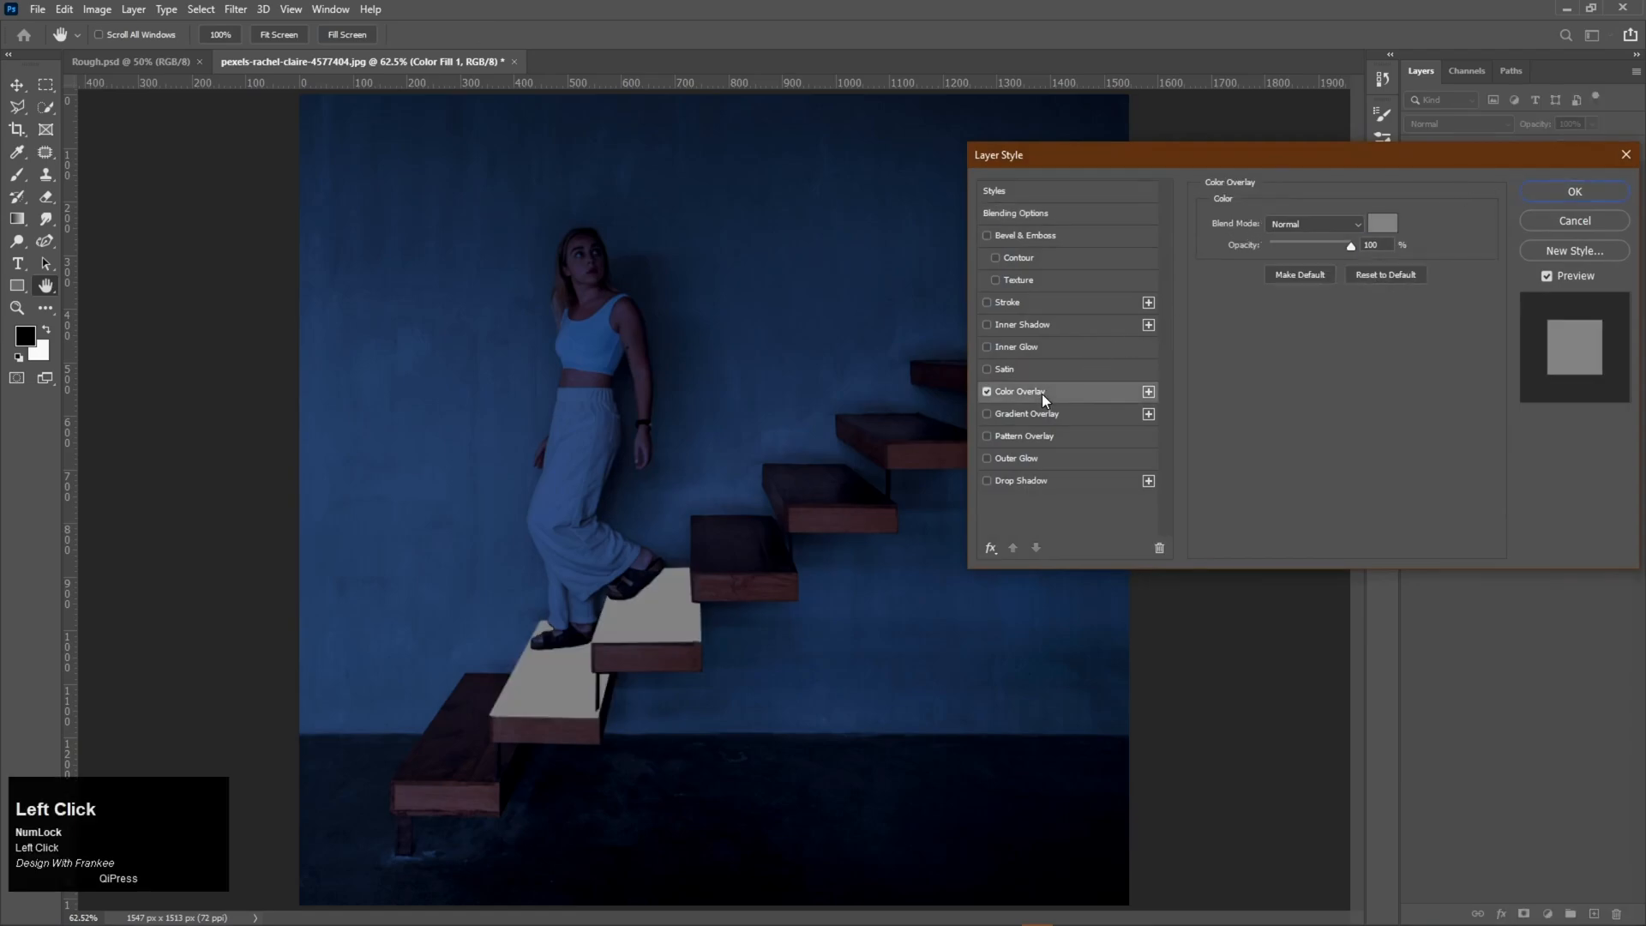
{"action": "left_click", "coordinate": [1389, 226]}
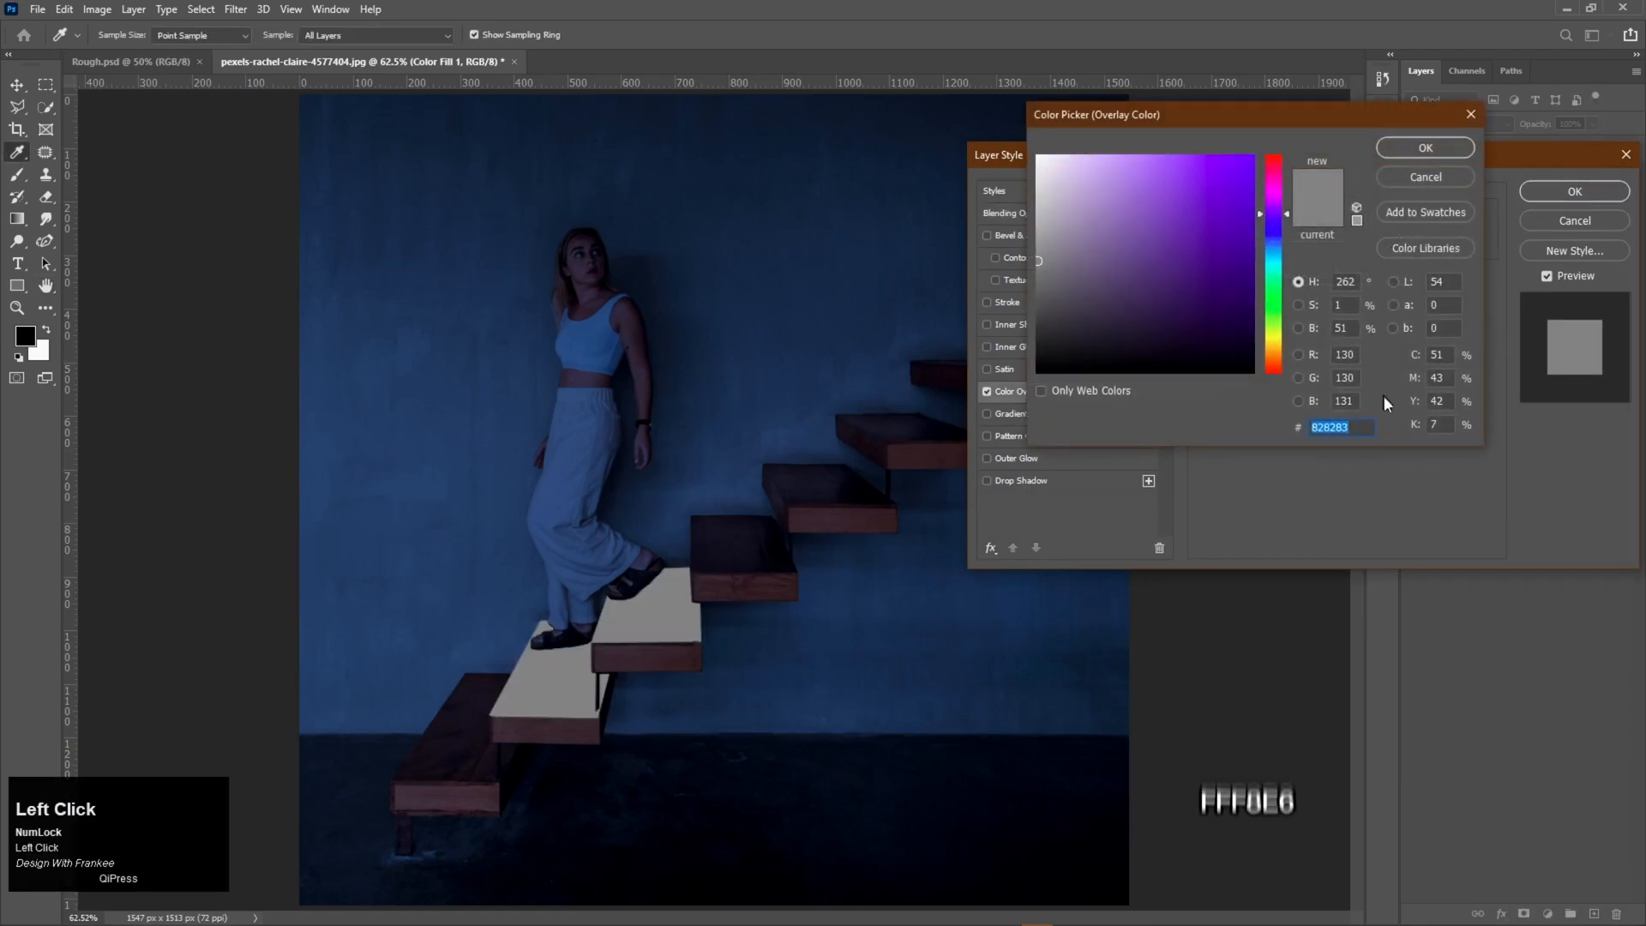
{"action": "left_click_drag", "start_coordinate": [1360, 426], "coordinate": [1255, 435]}
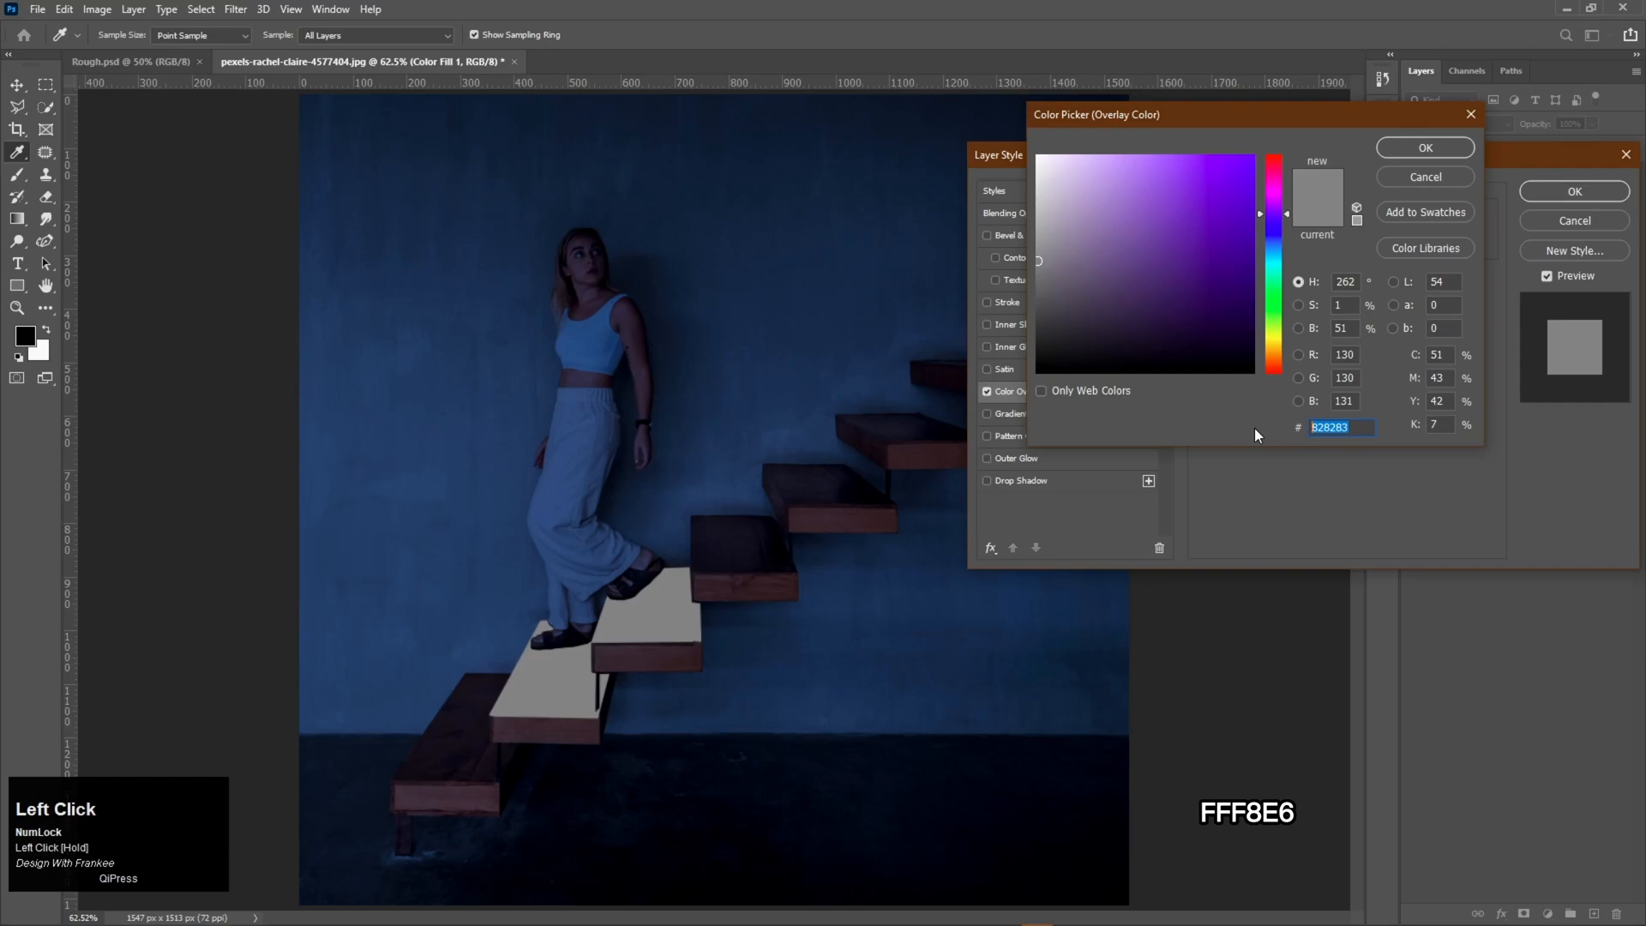
{"action": "type", "text": "f"}
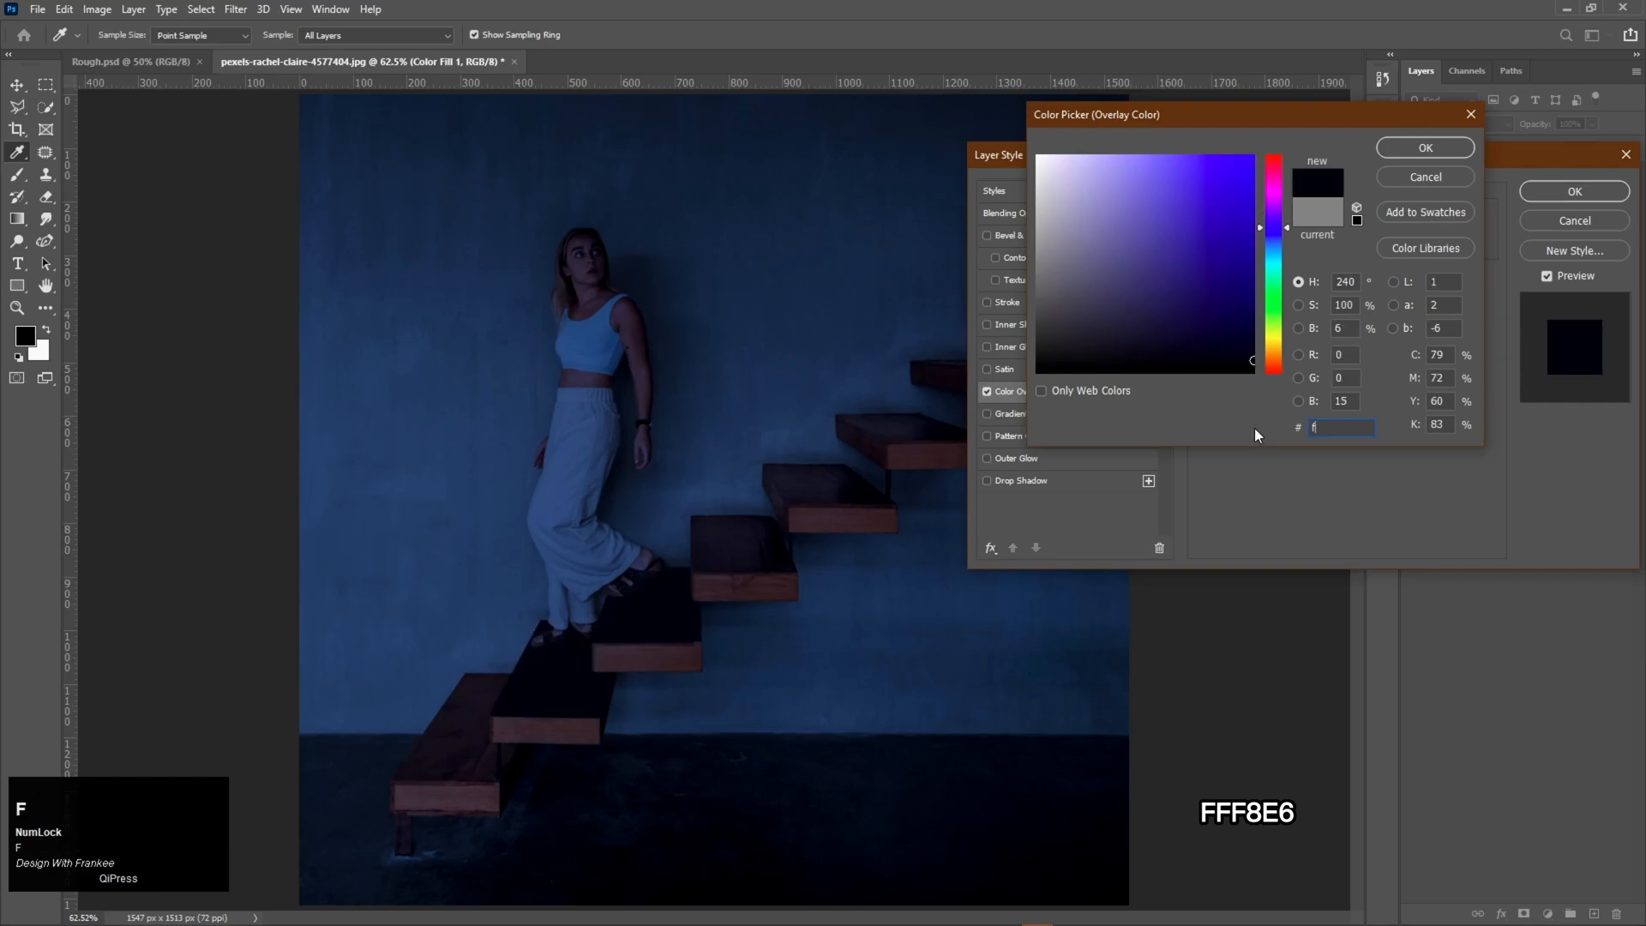
{"action": "type", "text": "ff8"}
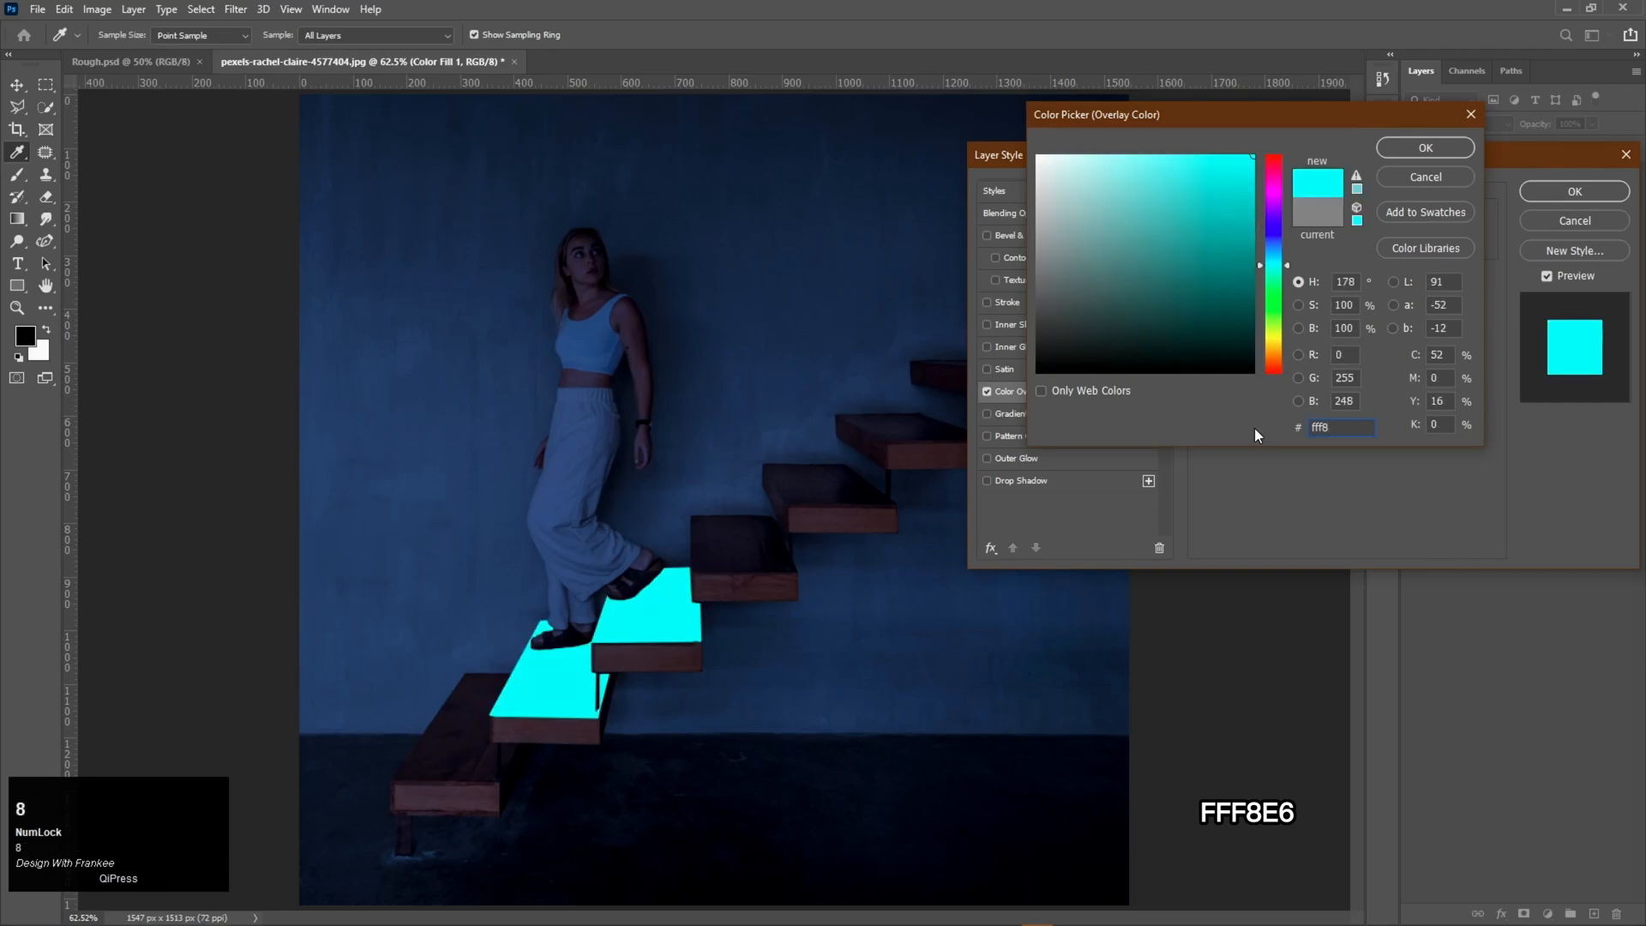
{"action": "type", "text": "e6"}
{"action": "key", "text": "Return"}
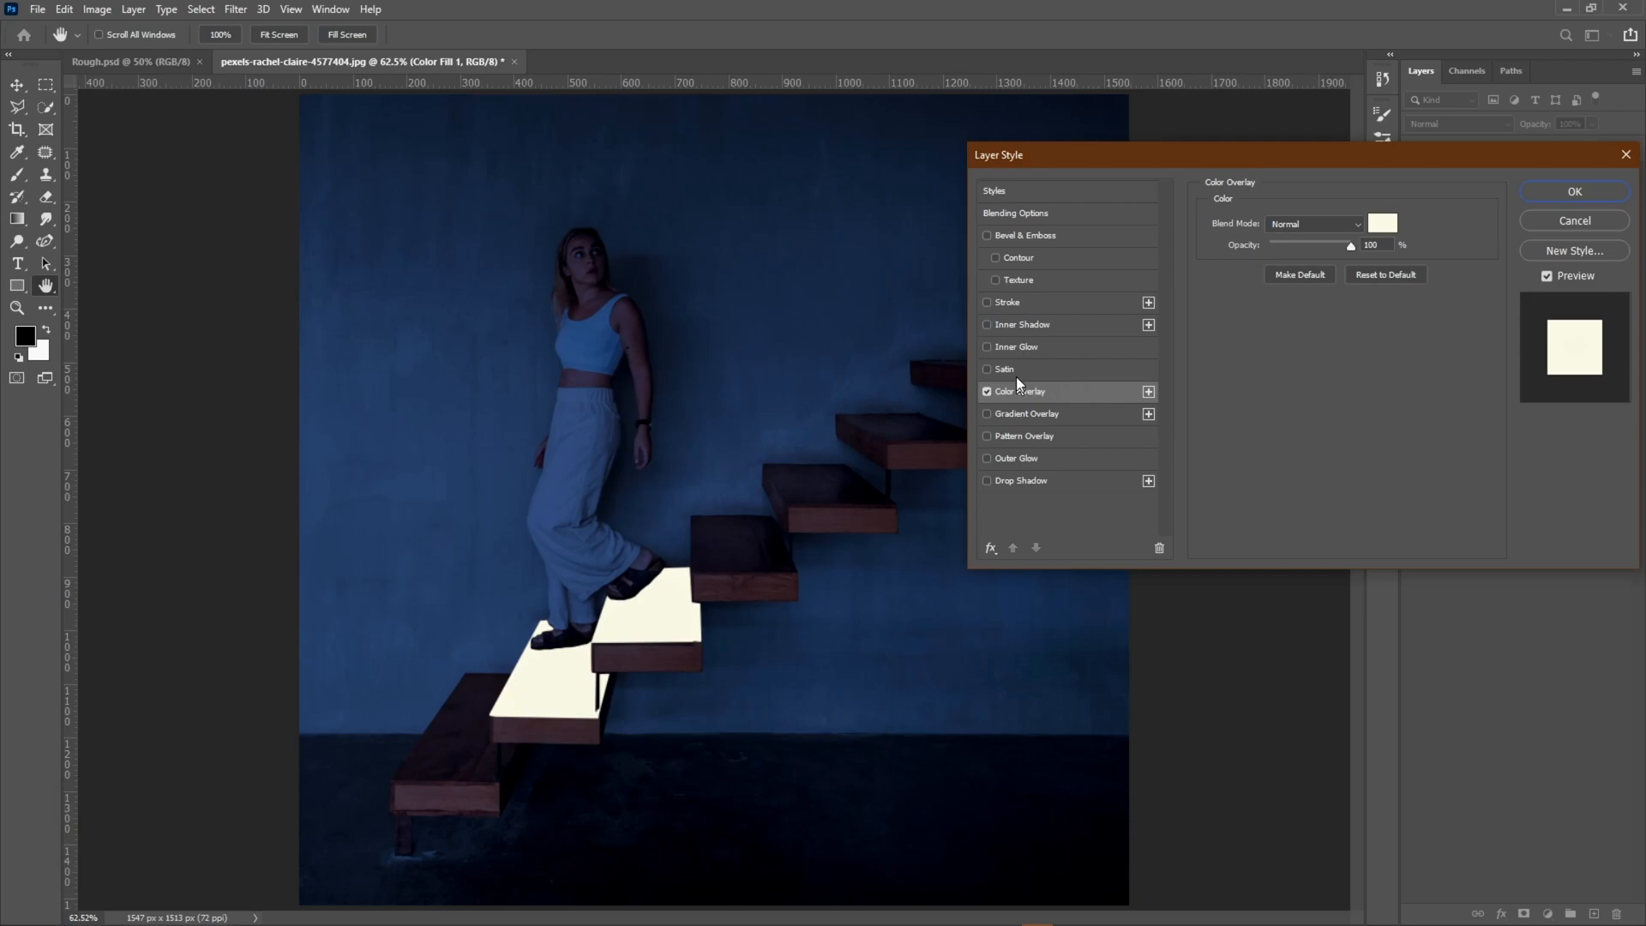
Add an Inner Glow to the stair-tread fill with Normal blend mode and the color ffdb9c
{"action": "left_click", "coordinate": [1013, 348]}
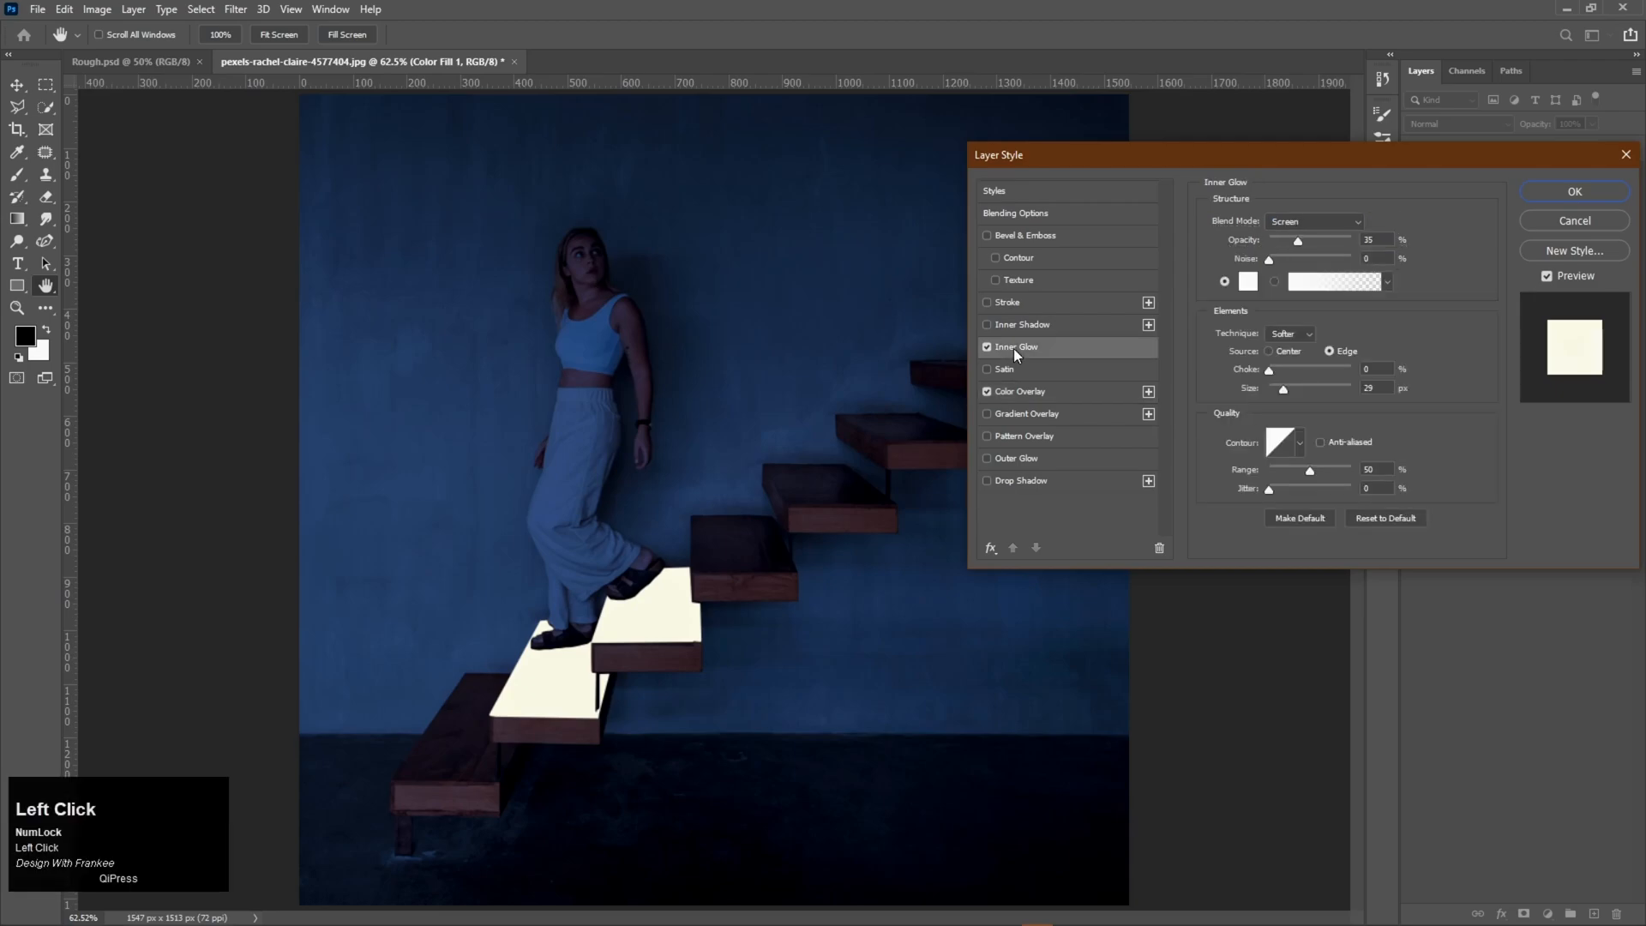
{"action": "left_click", "coordinate": [1321, 223]}
{"action": "left_click", "coordinate": [1315, 236]}
{"action": "left_click", "coordinate": [1245, 288]}
{"action": "left_click_drag", "start_coordinate": [1334, 427], "coordinate": [1282, 433]}
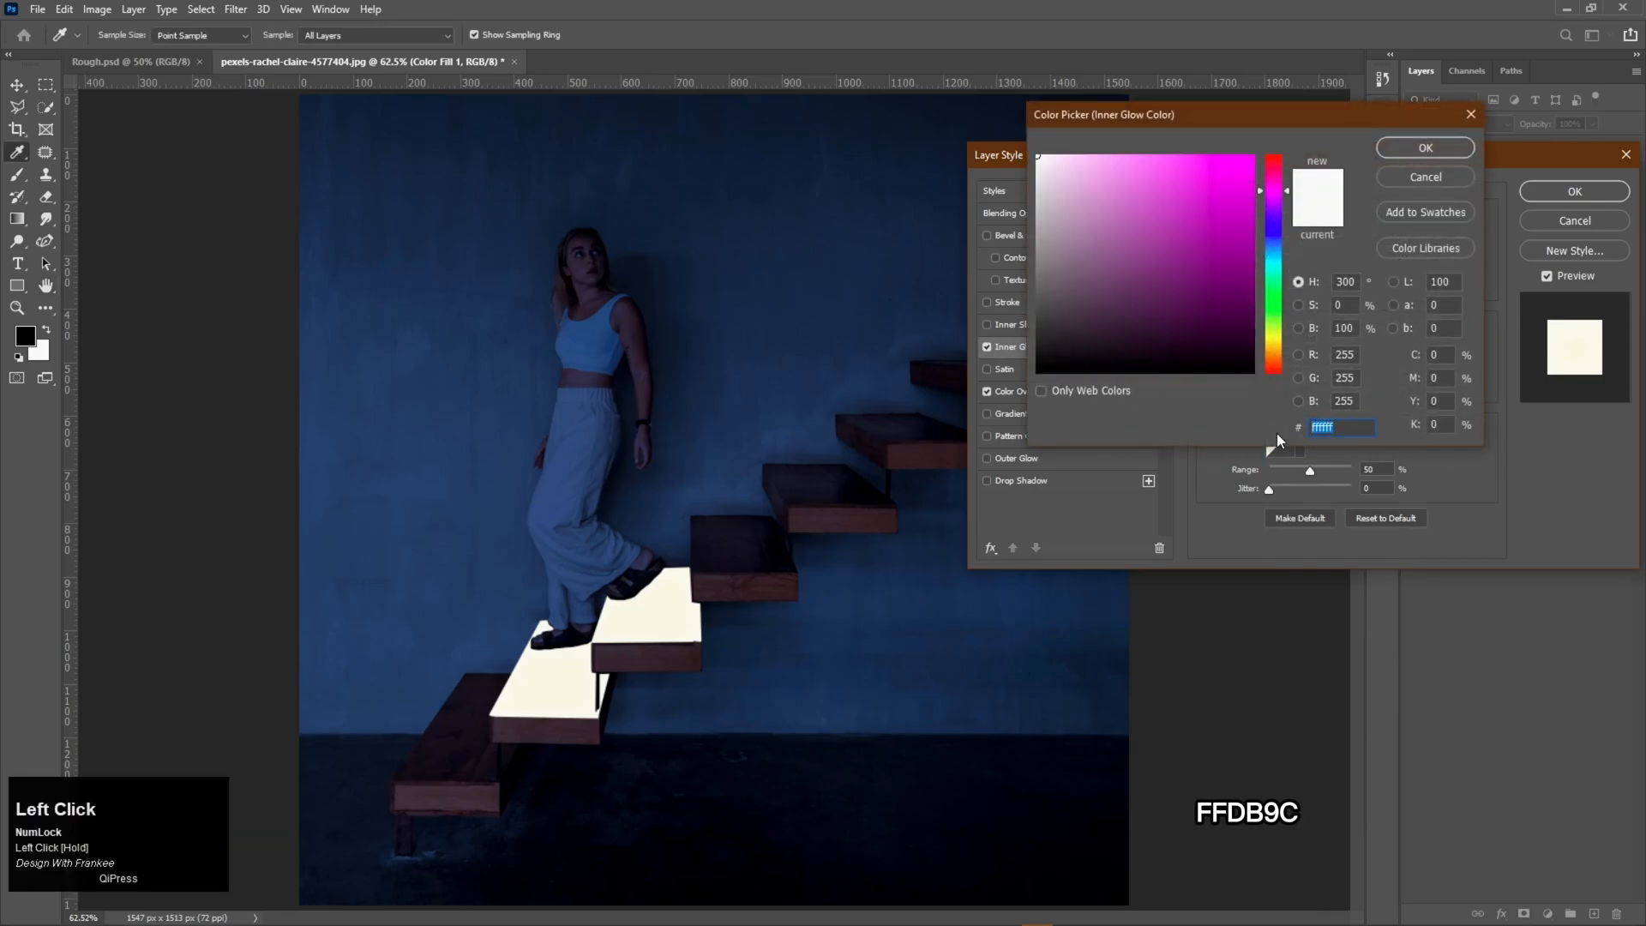
{"action": "type", "text": "ffd"}
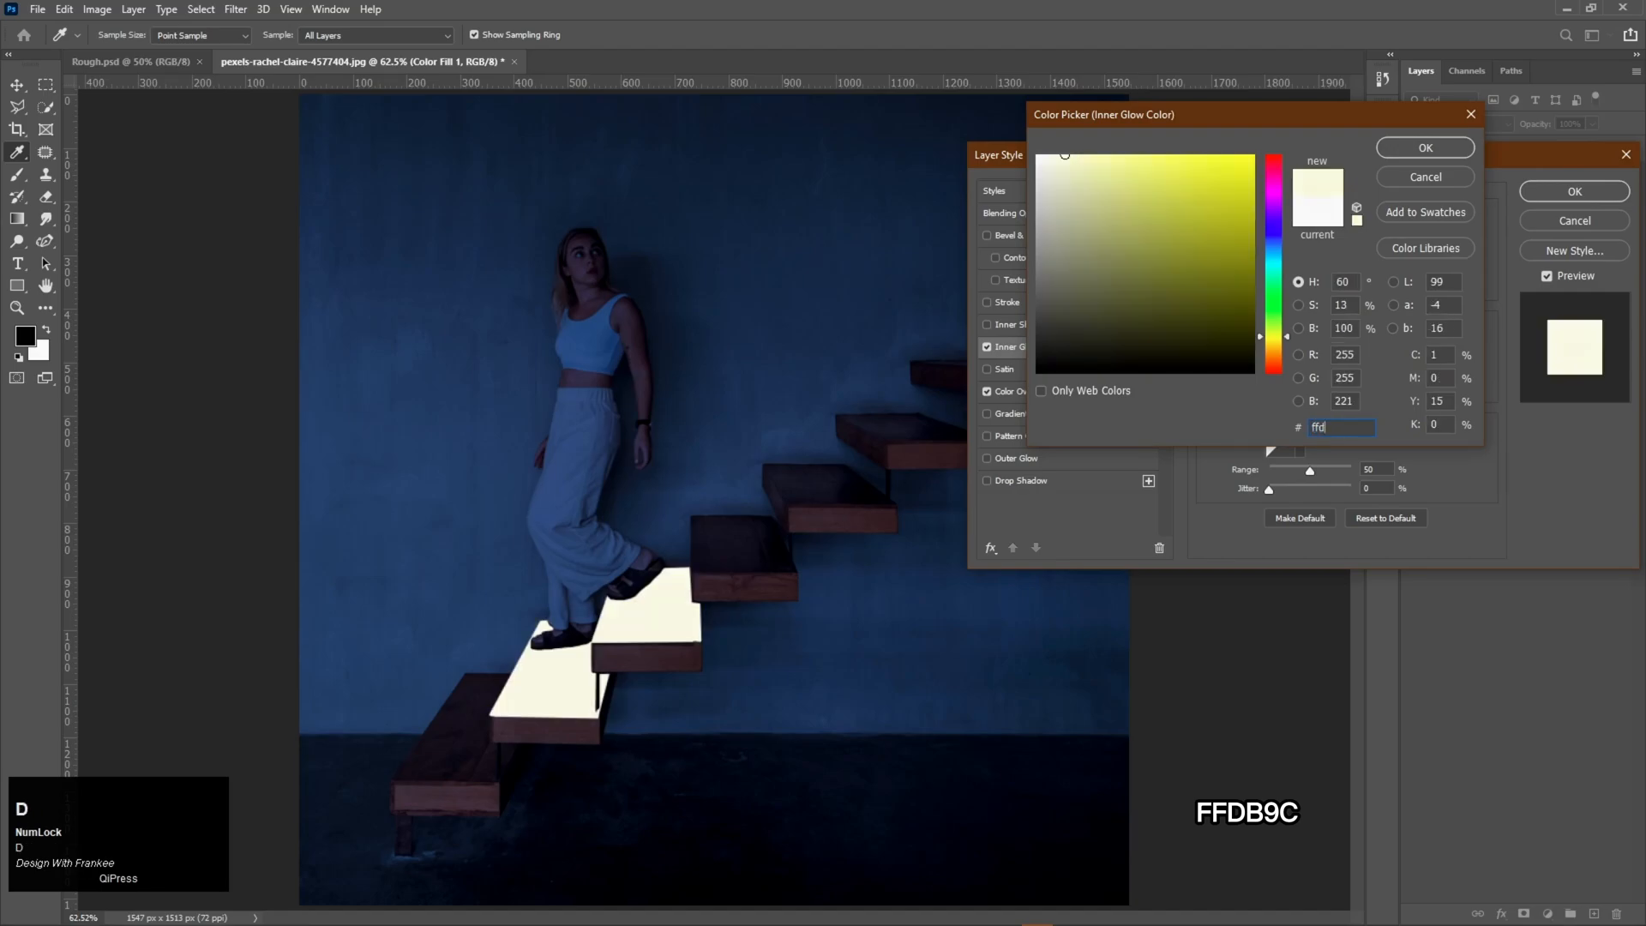
{"action": "type", "text": "b9"}
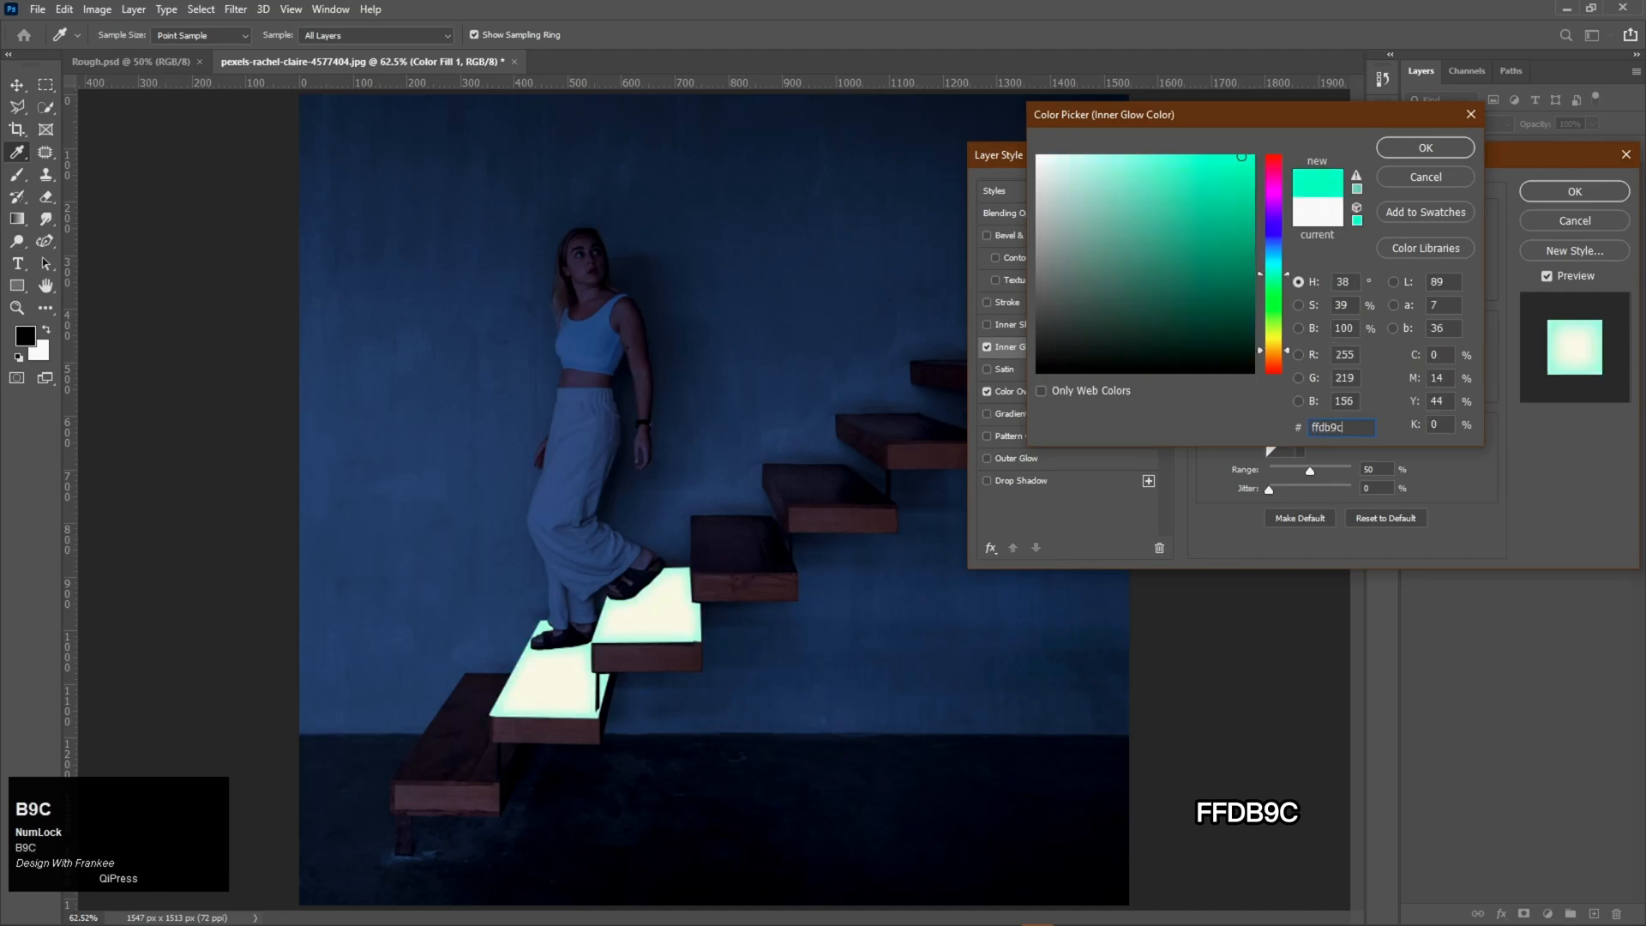
{"action": "type", "text": "c"}
{"action": "key", "text": "Return"}
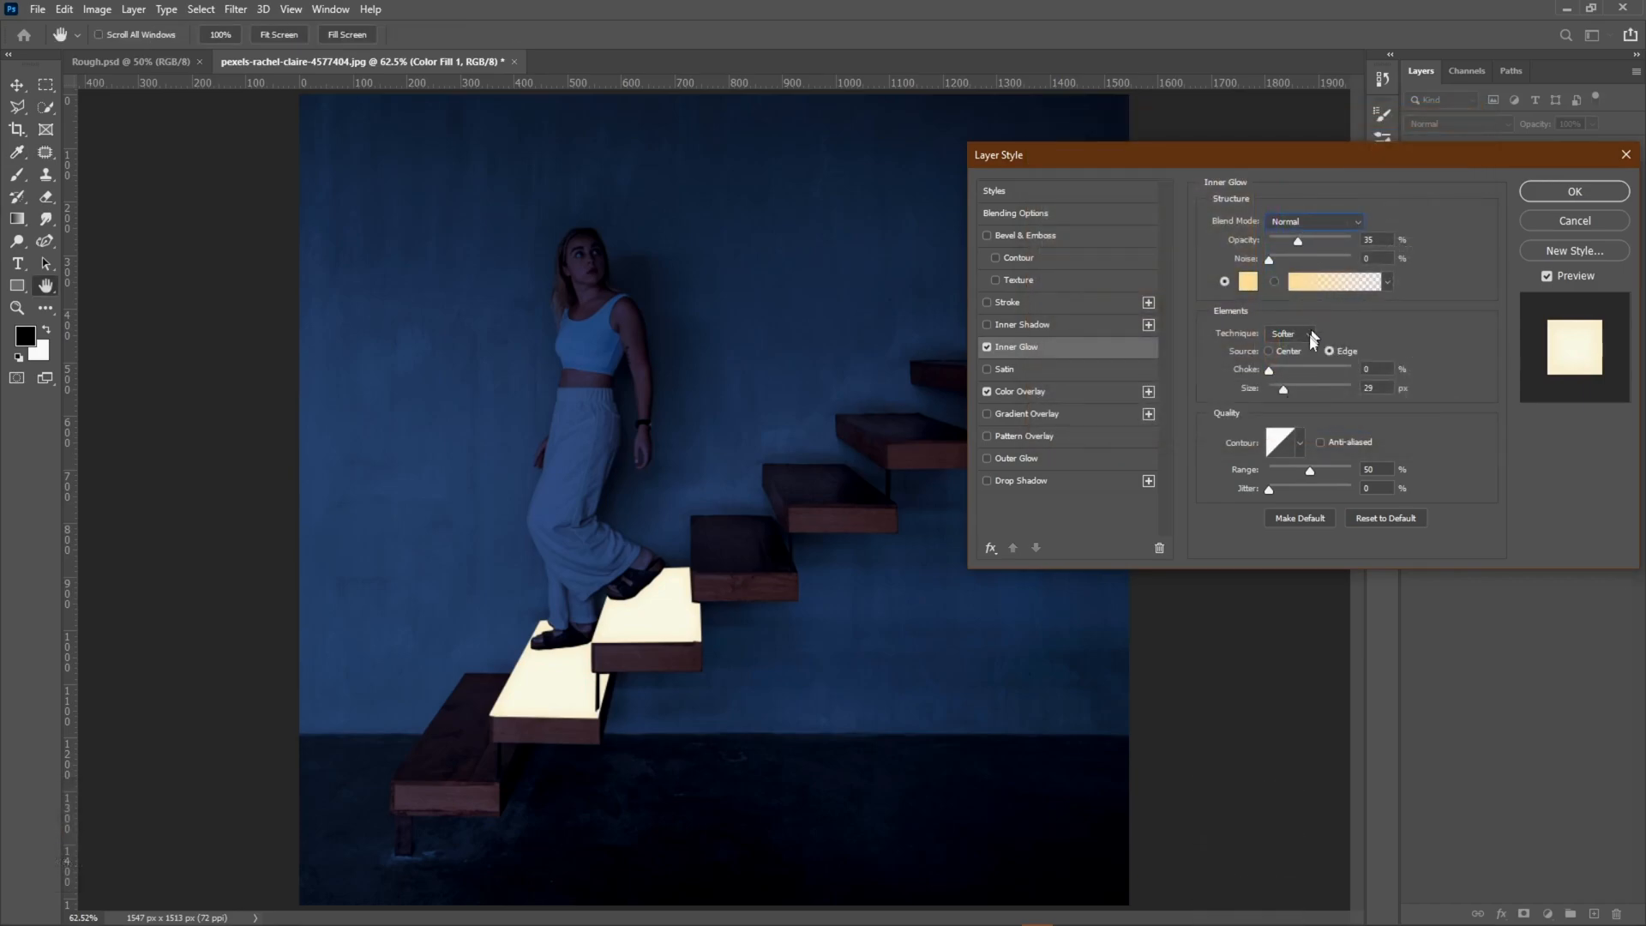
Set the Inner Glow size to 30 px
{"action": "left_click", "coordinate": [1268, 369]}
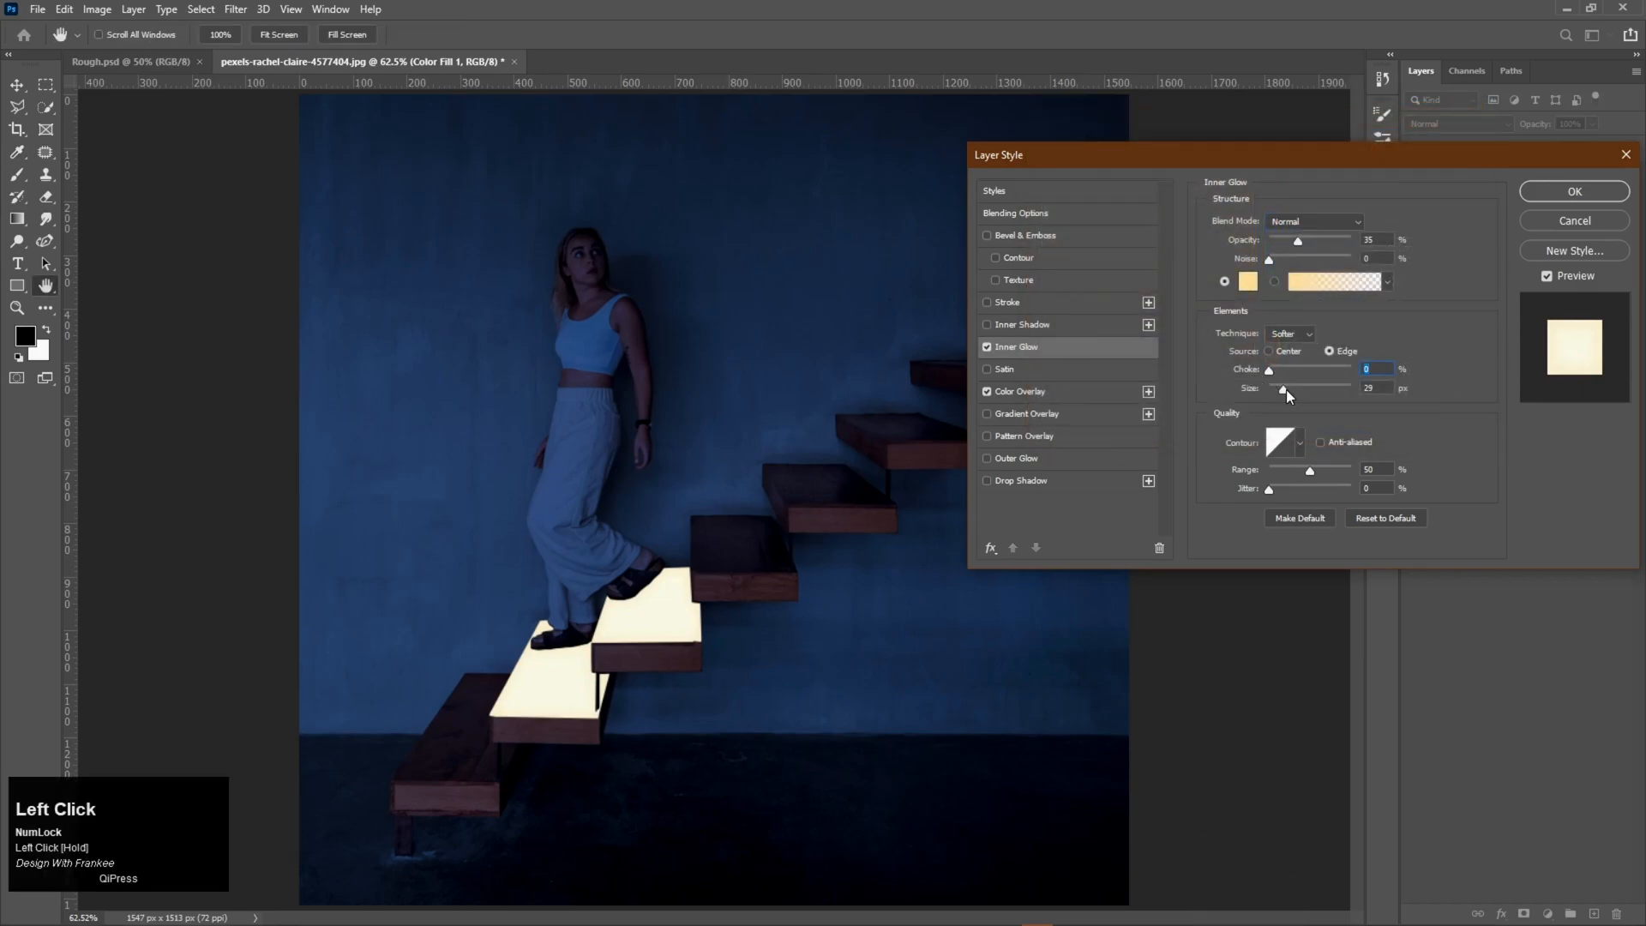
{"action": "left_click_drag", "start_coordinate": [1284, 392], "coordinate": [1286, 393]}
{"action": "left_click_drag", "start_coordinate": [1285, 396], "coordinate": [1284, 396]}
{"action": "scroll", "coordinate": [1389, 387], "scroll_direction": "down", "scroll_amount": 1}
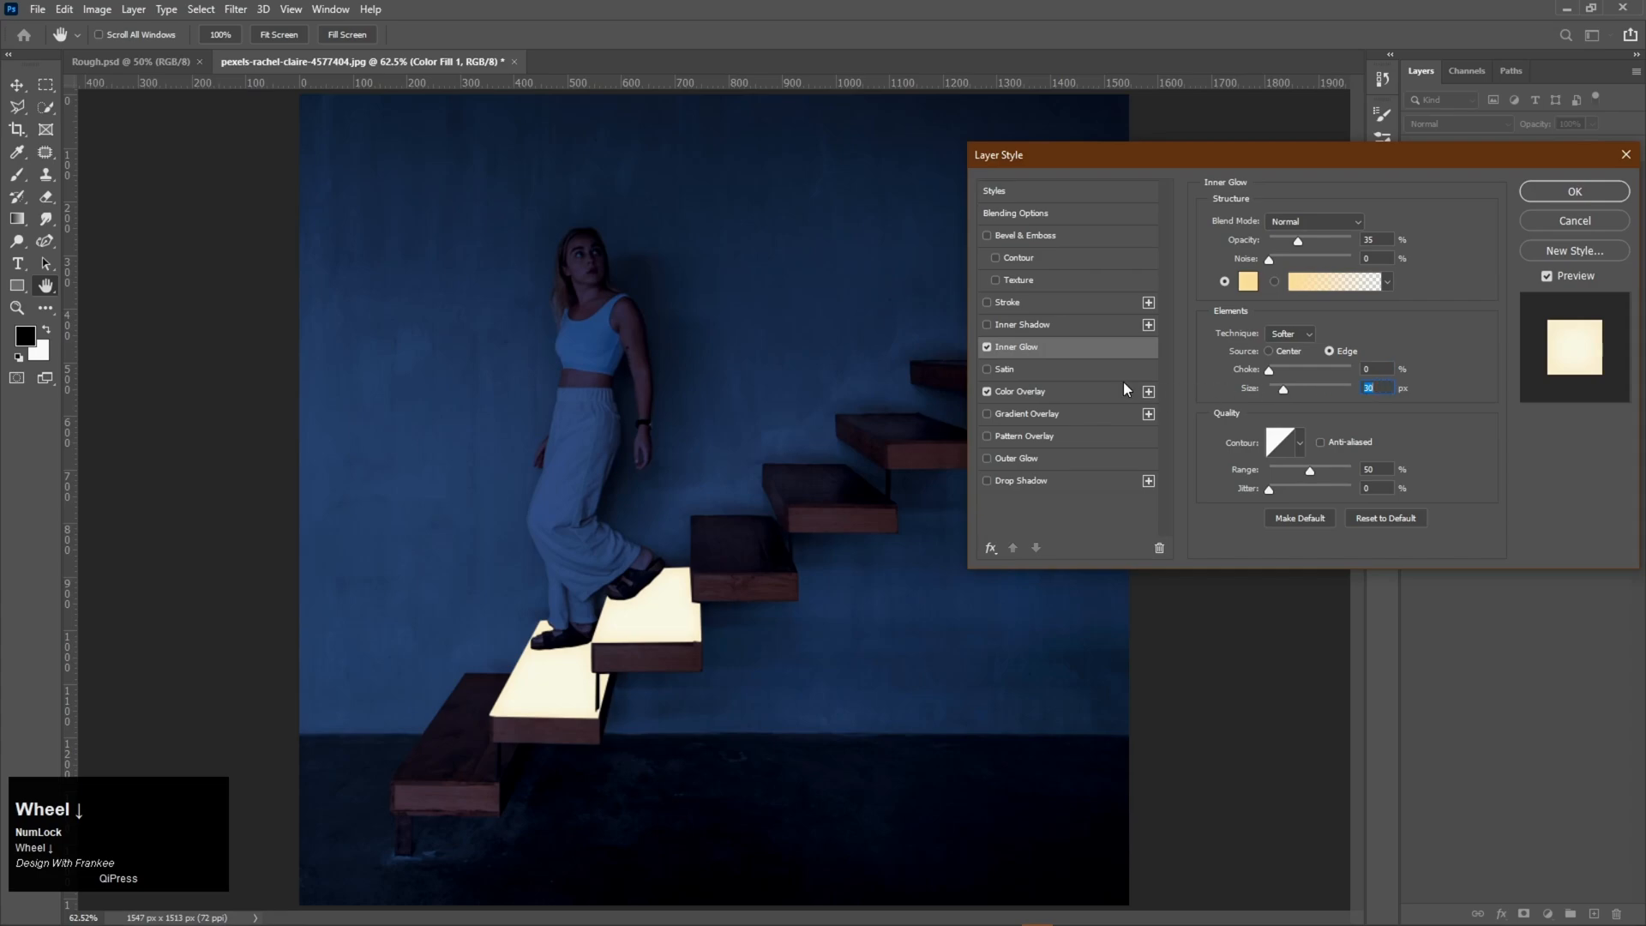
Add an Outer Glow to the stair-tread fill with Linear Dodge (Add) blending and the color ffd86f
{"action": "left_click", "coordinate": [1012, 466]}
{"action": "left_click", "coordinate": [1317, 225]}
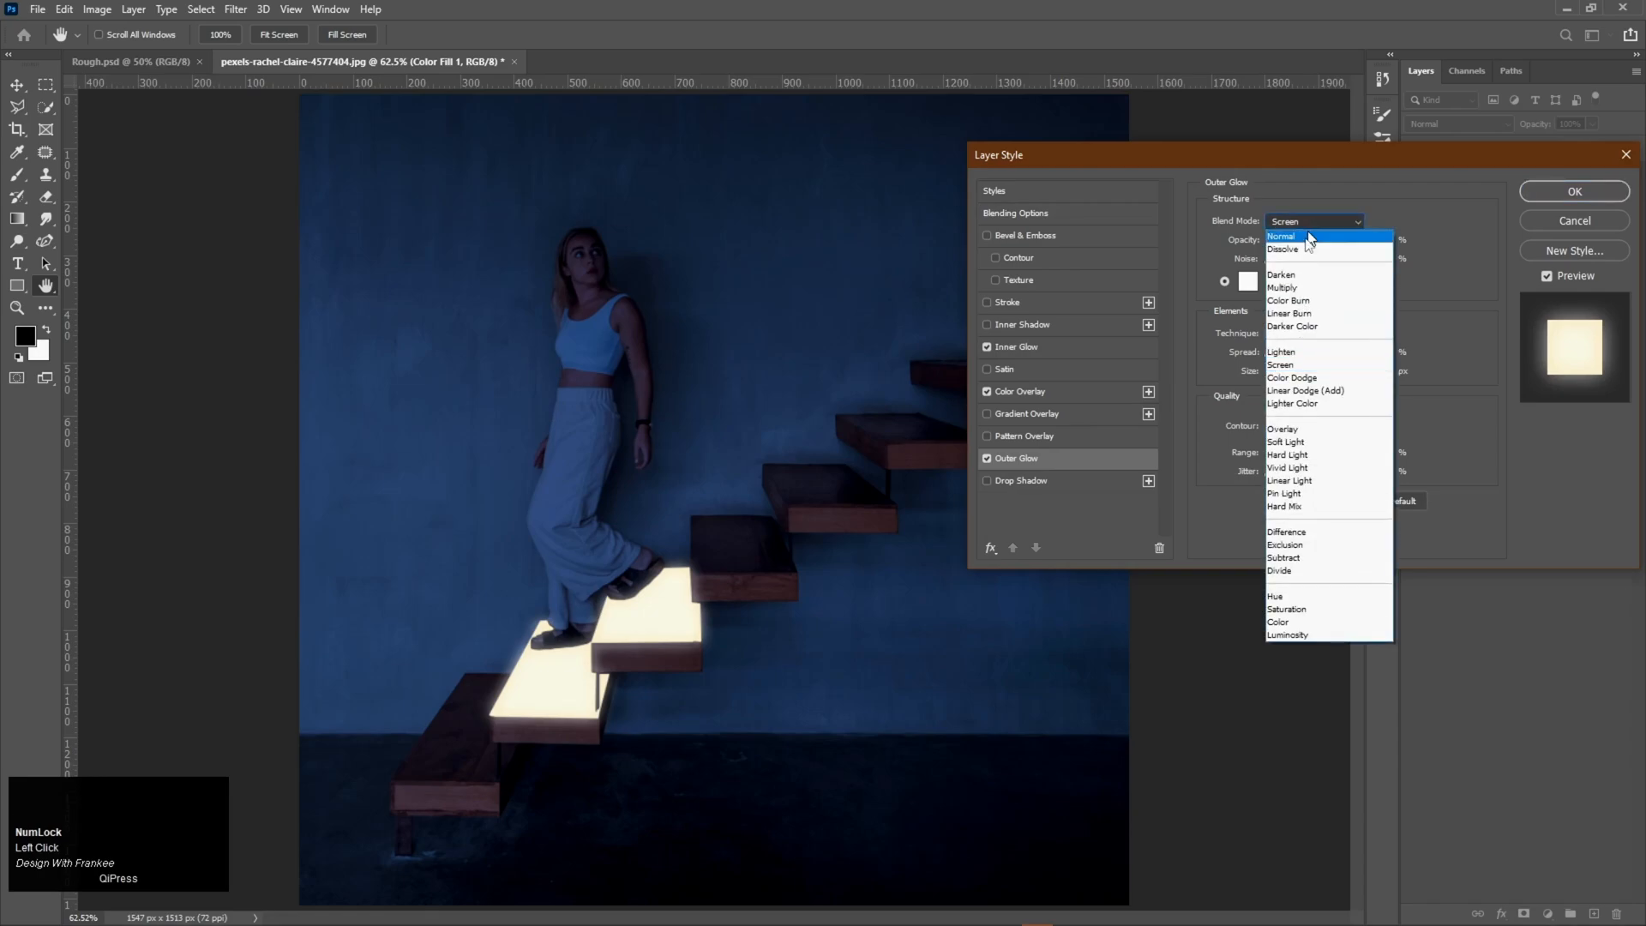
{"action": "left_click", "coordinate": [1283, 390]}
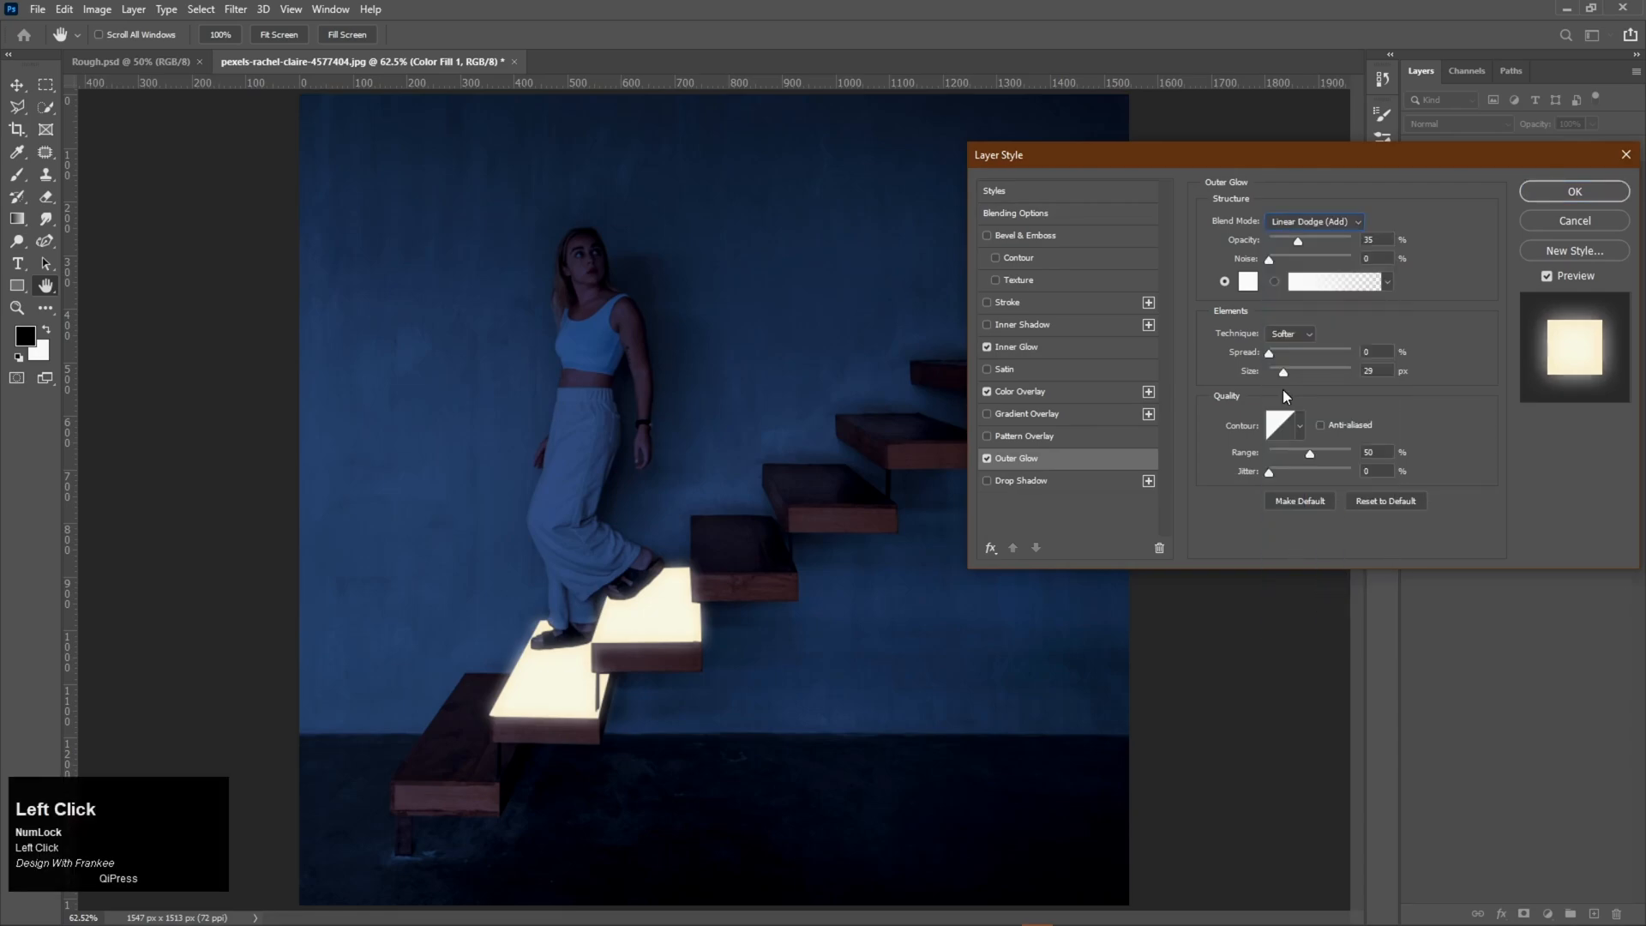
{"action": "left_click", "coordinate": [1248, 282]}
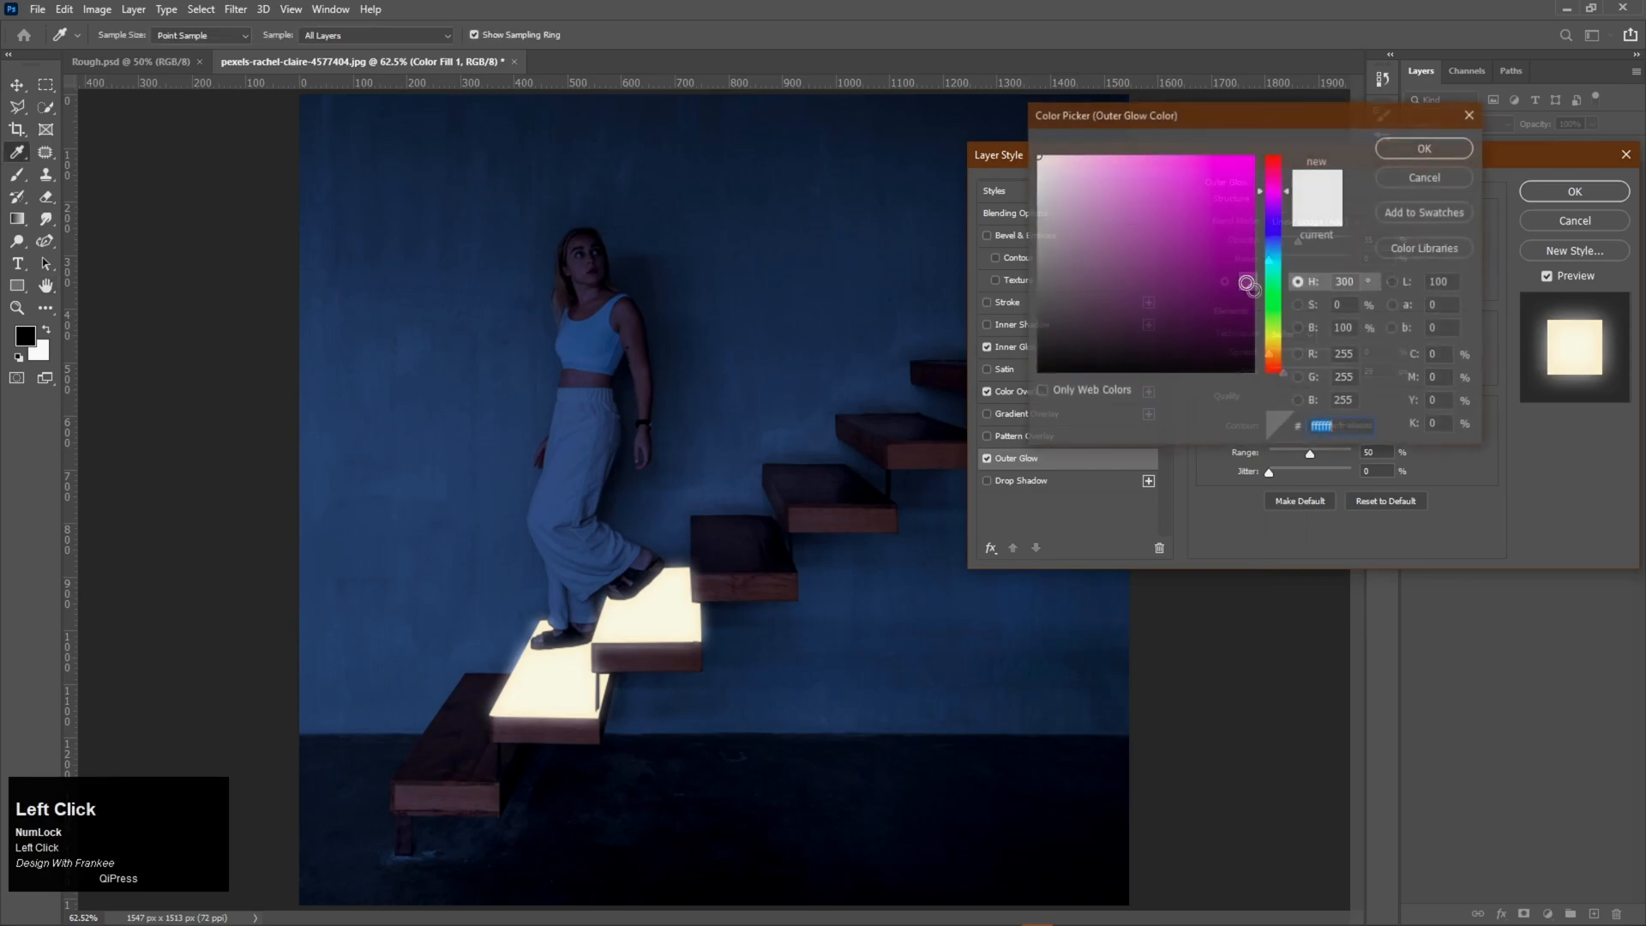
{"action": "double_click", "coordinate": [1341, 425]}
{"action": "left_click_drag", "start_coordinate": [1340, 423], "coordinate": [1278, 424]}
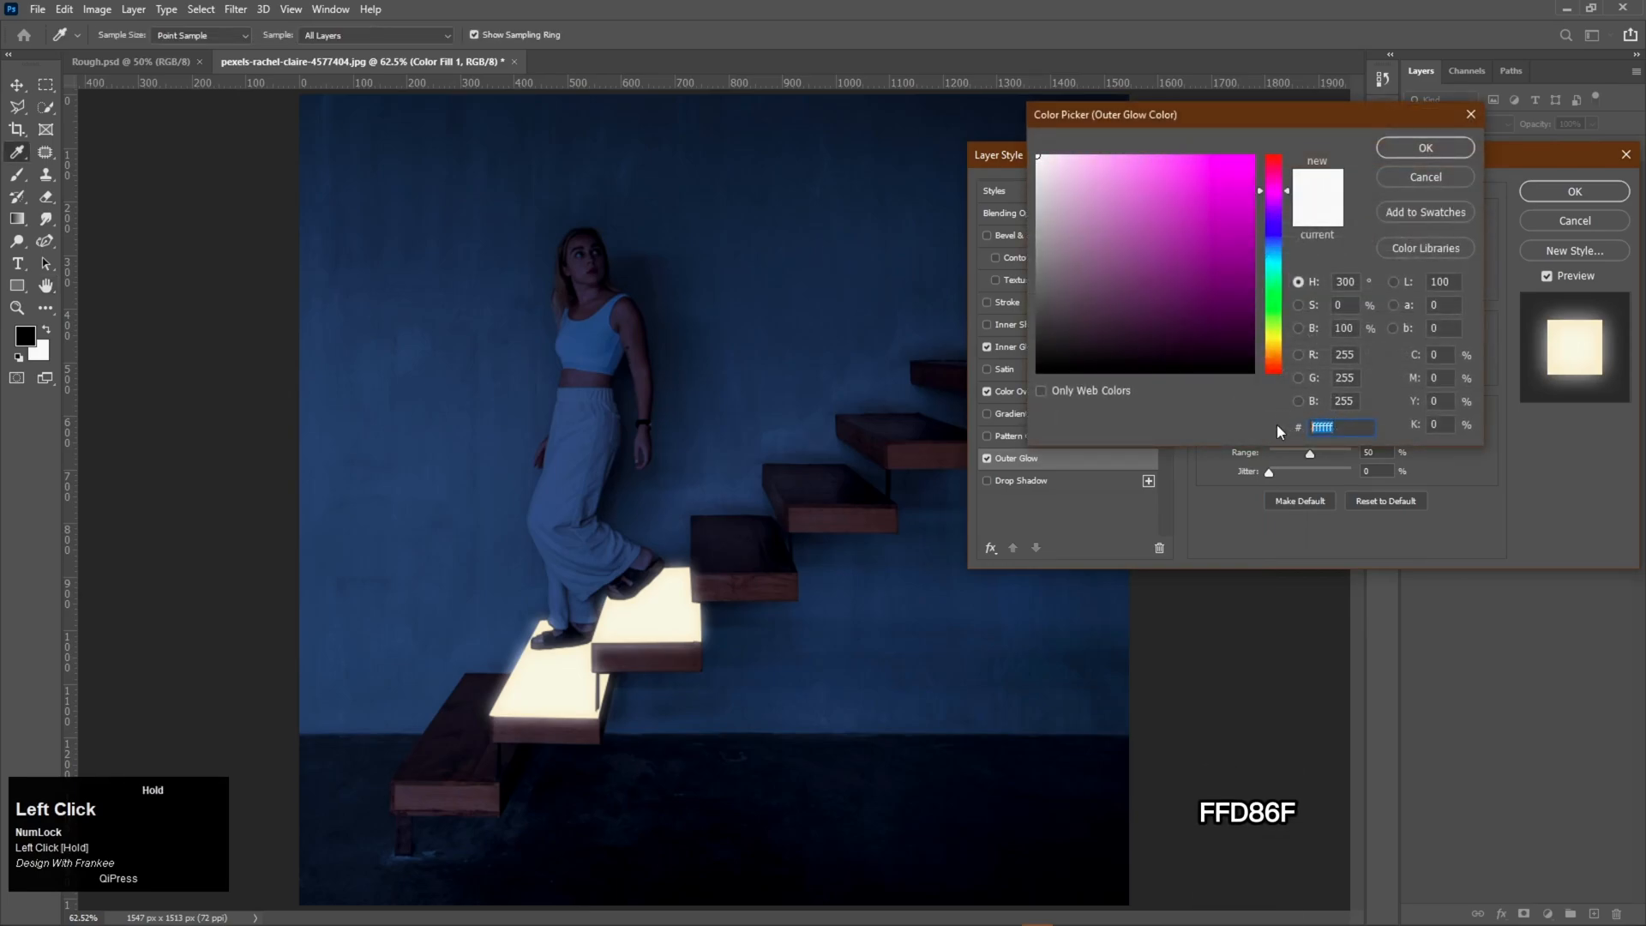
{"action": "type", "text": "ffd"}
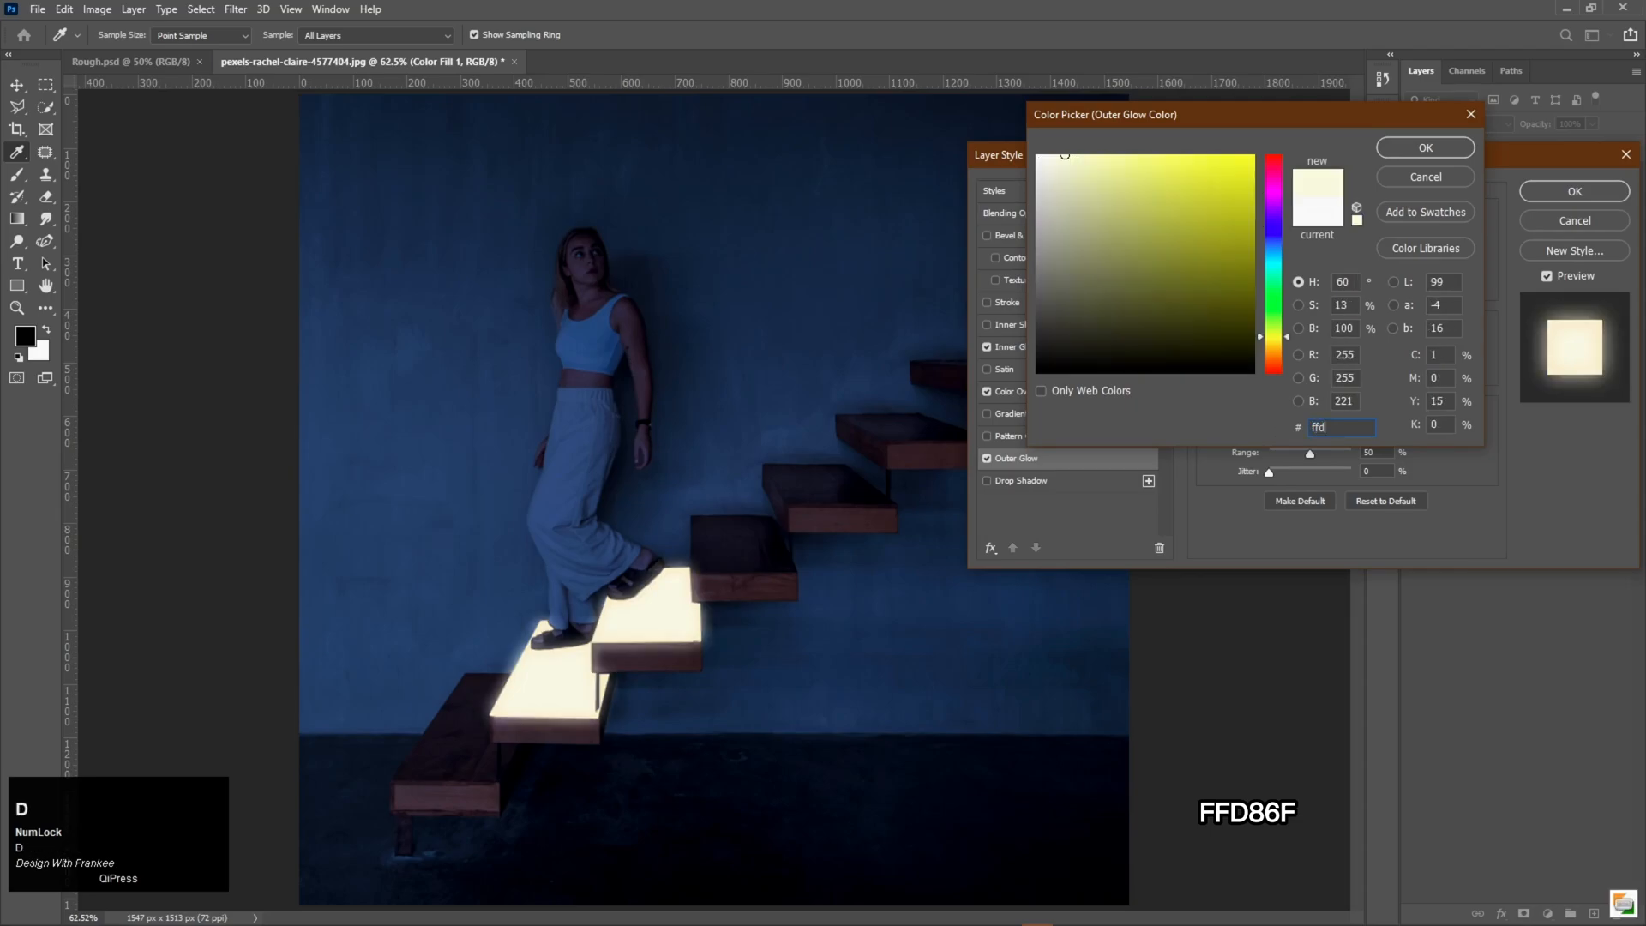
{"action": "type", "text": "86f"}
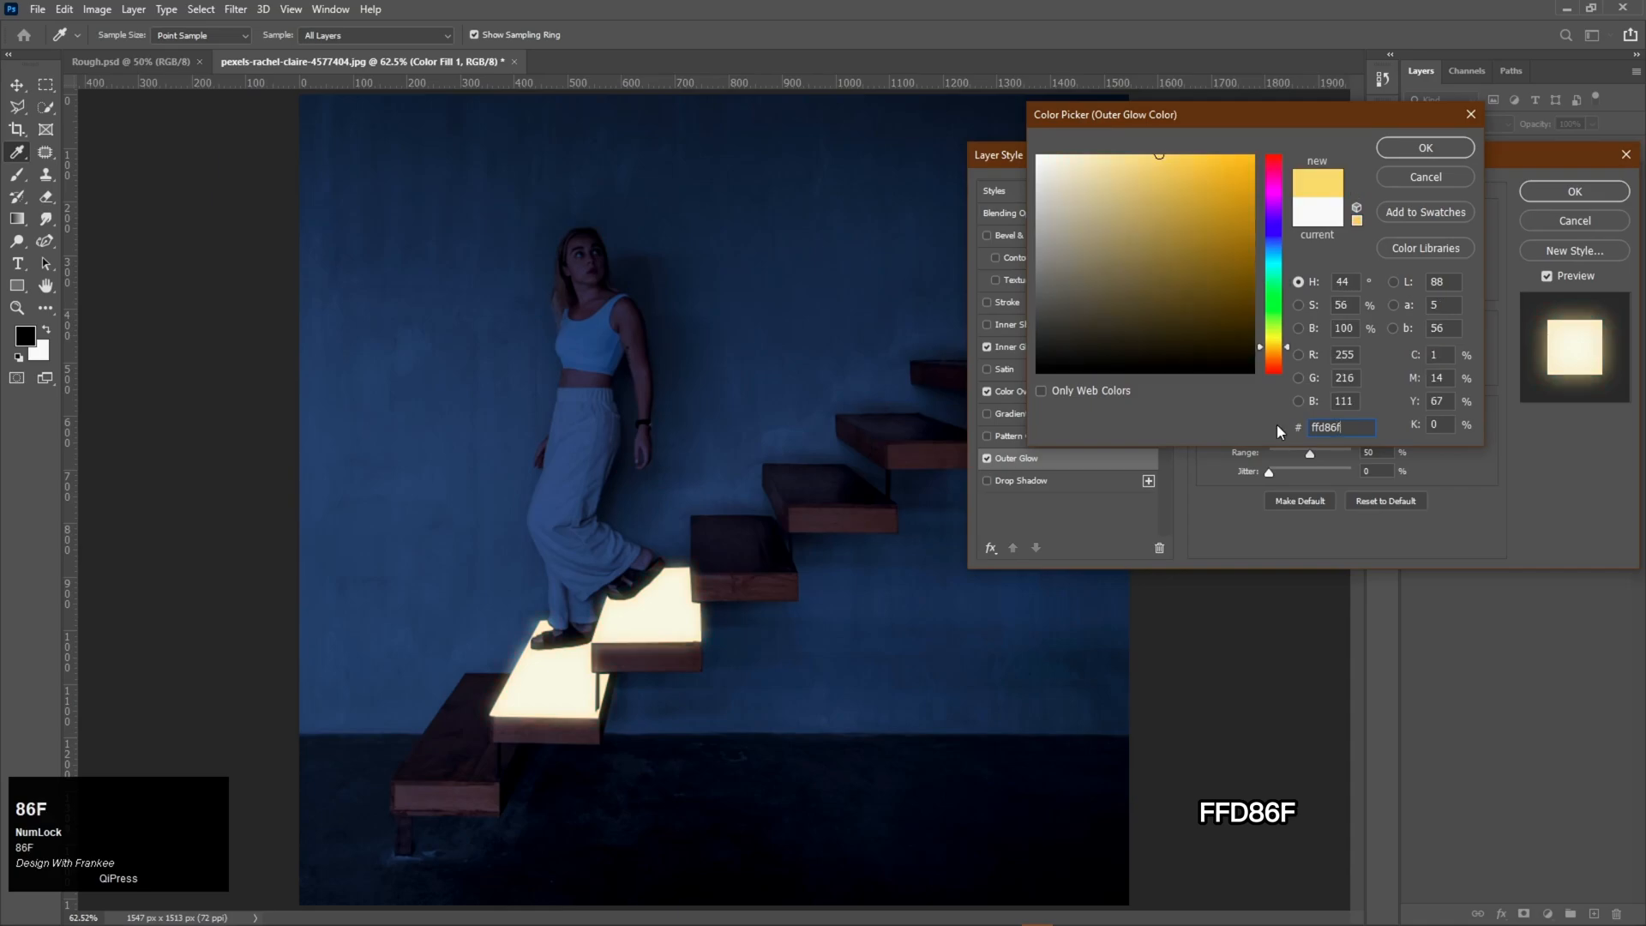
{"action": "key", "text": "Return"}
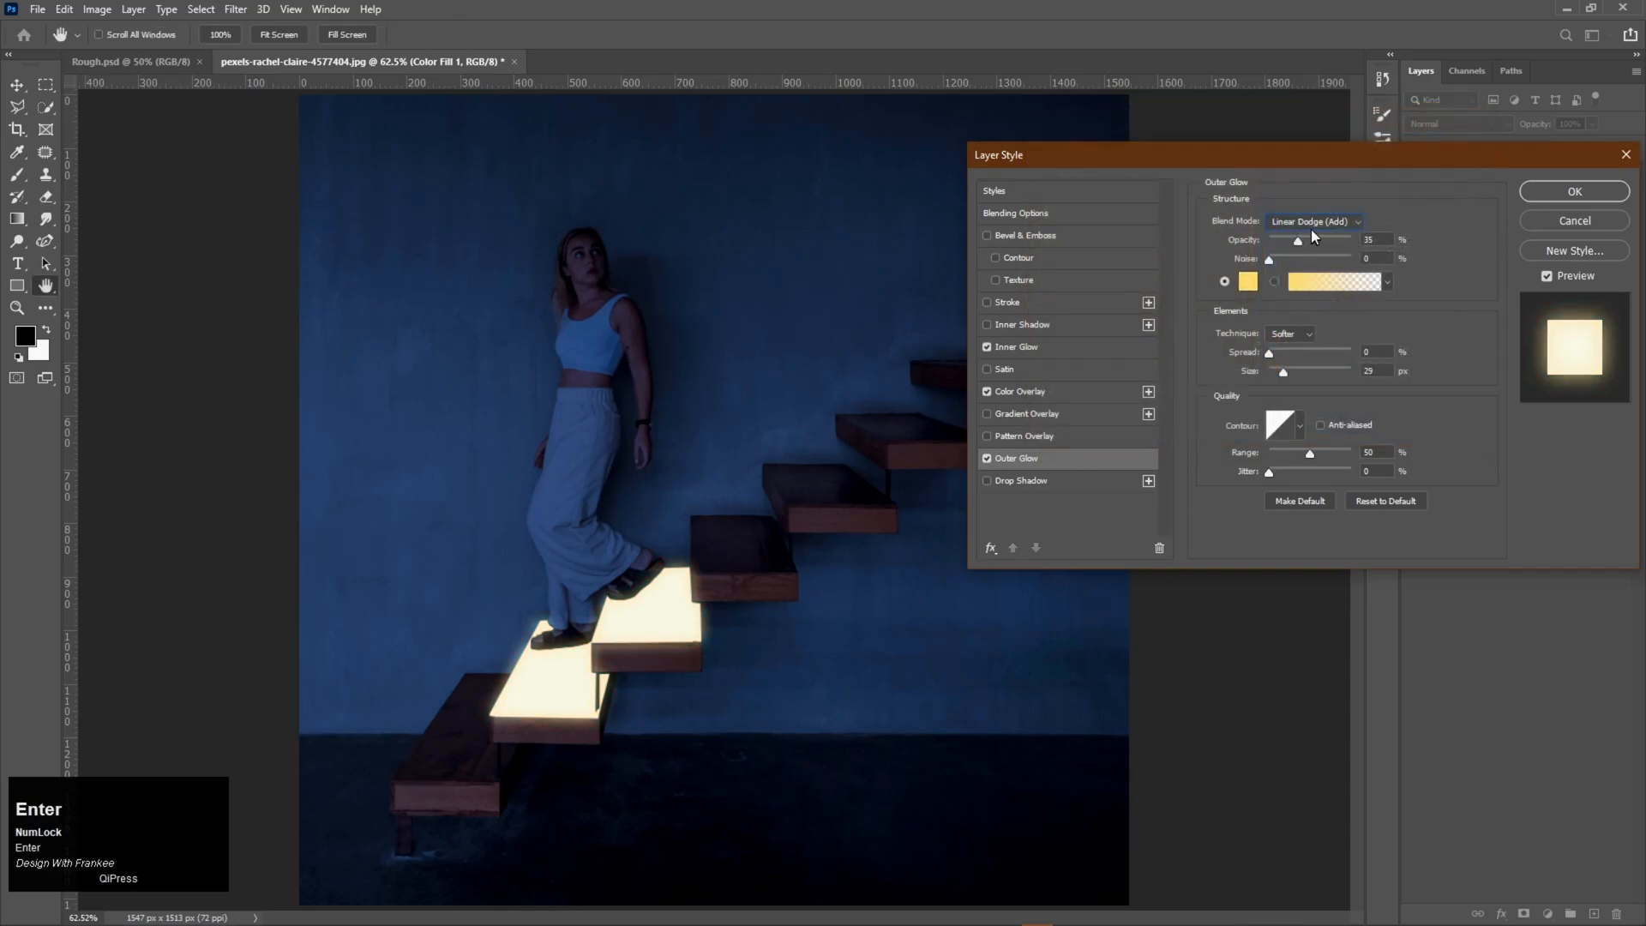
Set the Outer Glow opacity to 81%, its spread to 7% and its size to 54 px
{"action": "left_click_drag", "start_coordinate": [1297, 241], "coordinate": [1330, 244]}
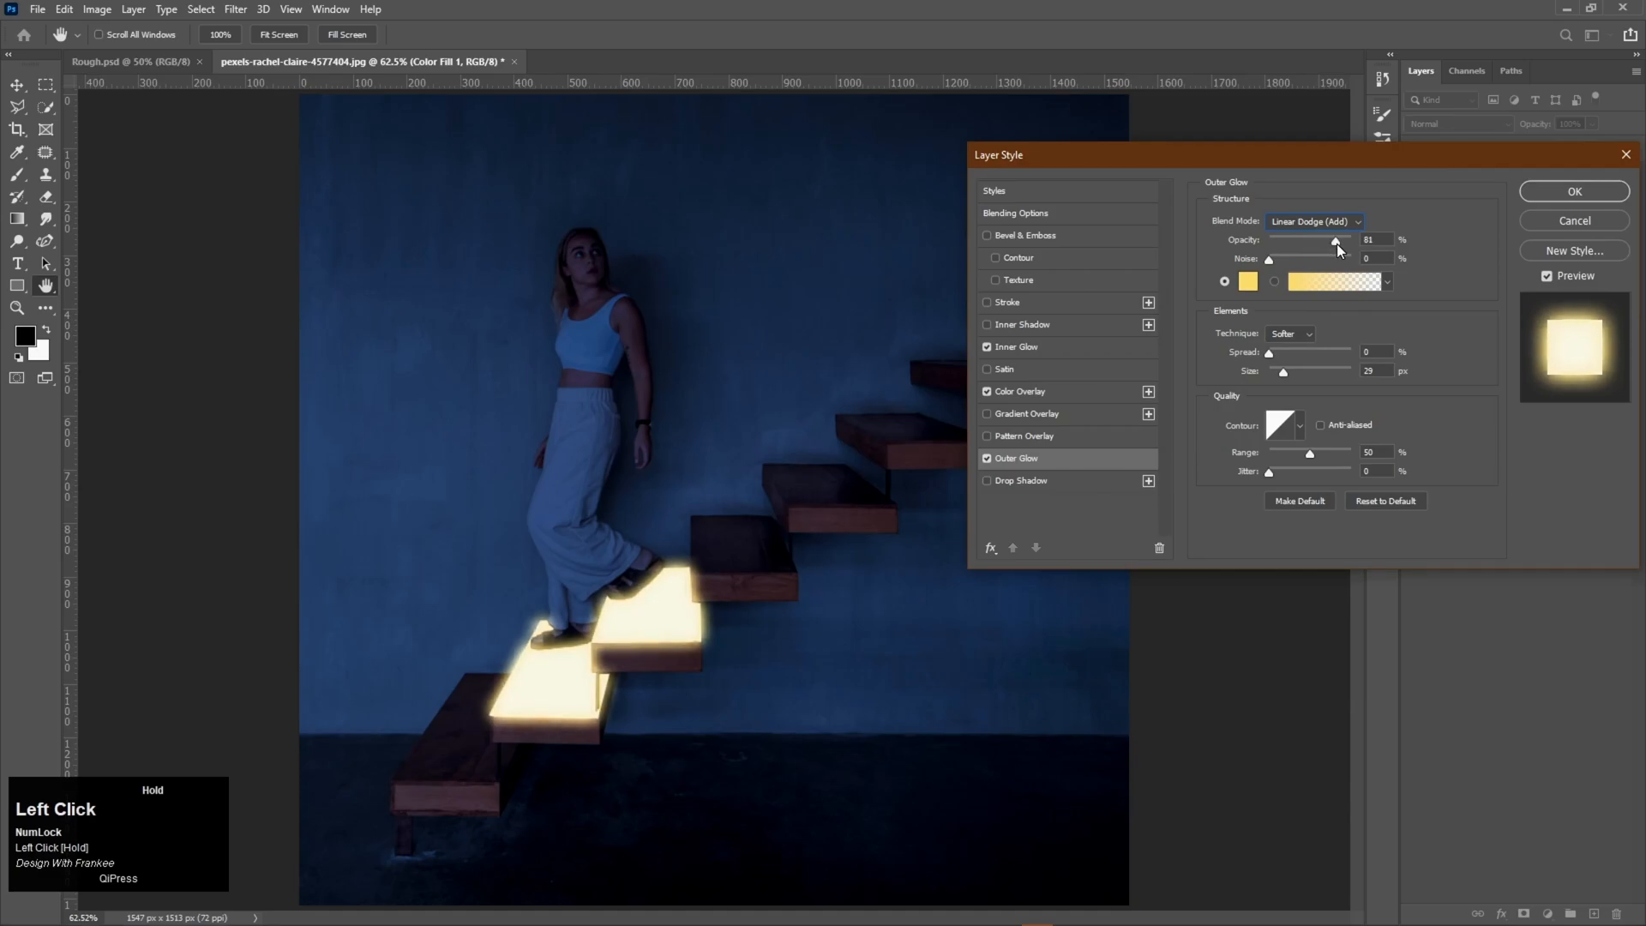
{"action": "left_click", "coordinate": [1376, 240]}
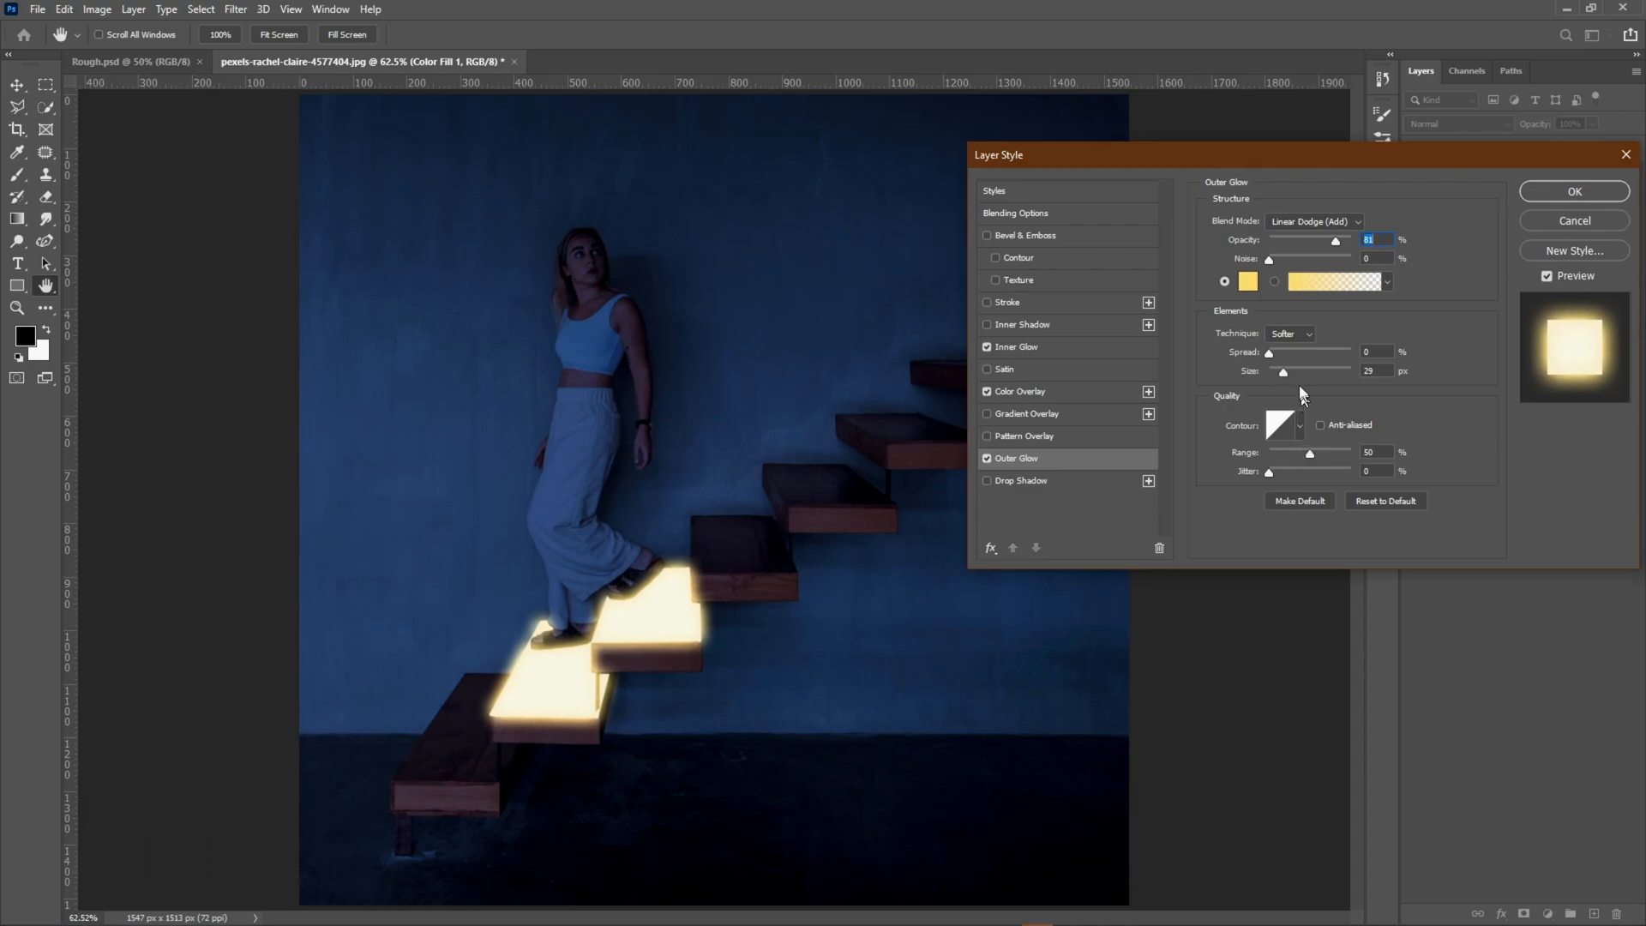
{"action": "left_click_drag", "start_coordinate": [1269, 352], "coordinate": [1276, 352]}
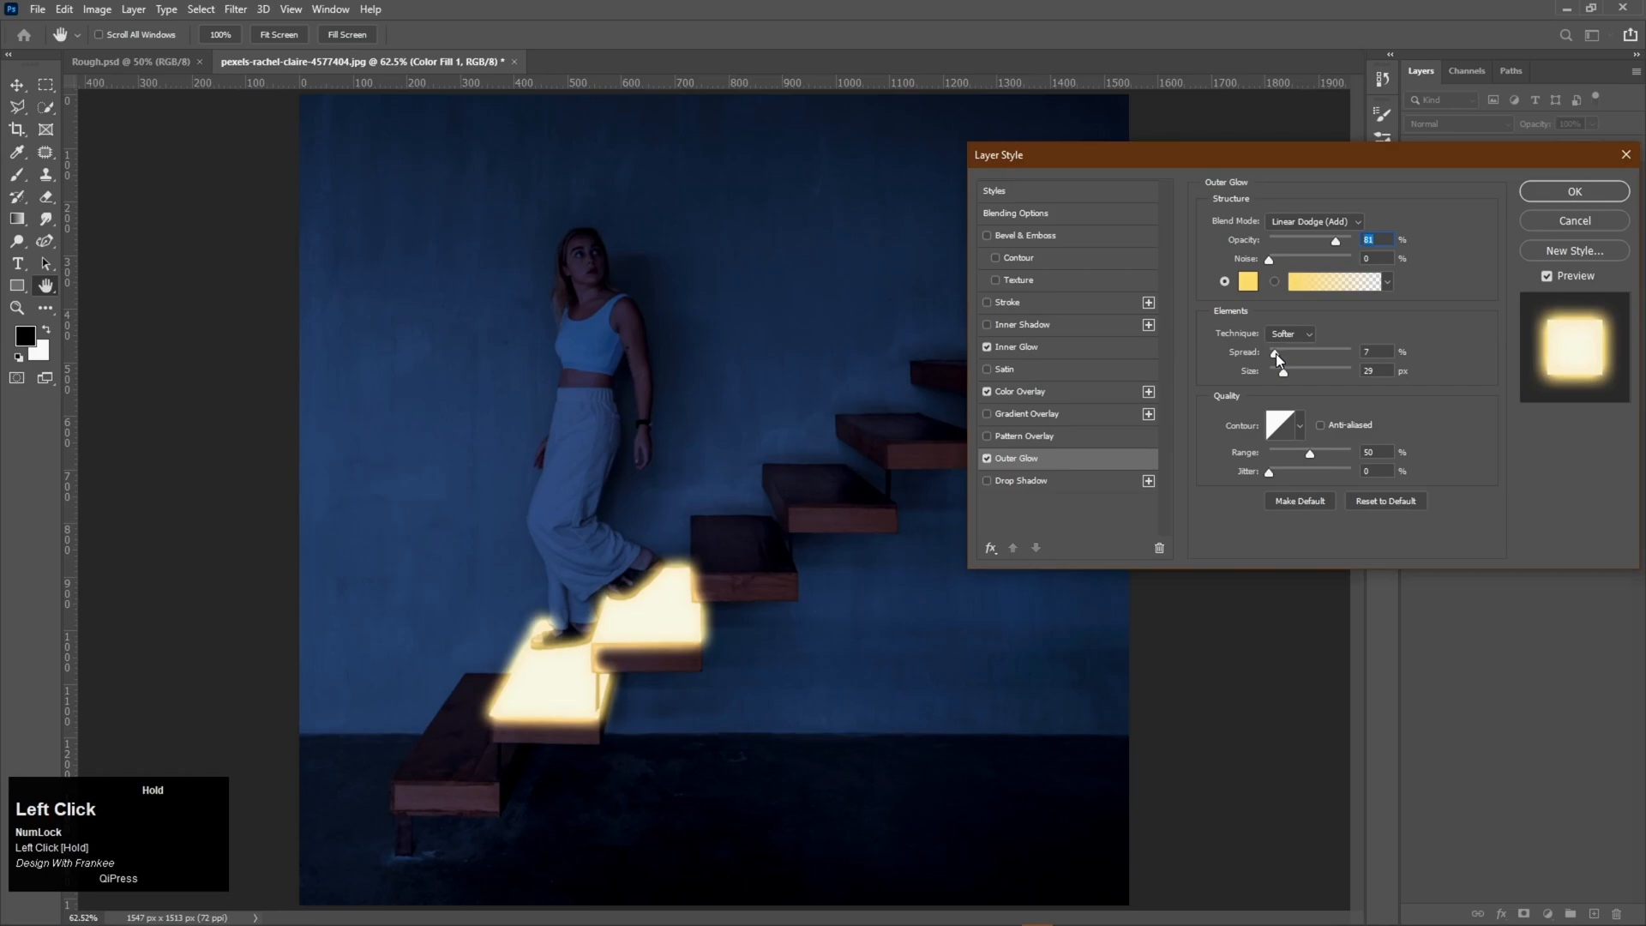
{"action": "left_click_drag", "start_coordinate": [1283, 372], "coordinate": [1293, 374]}
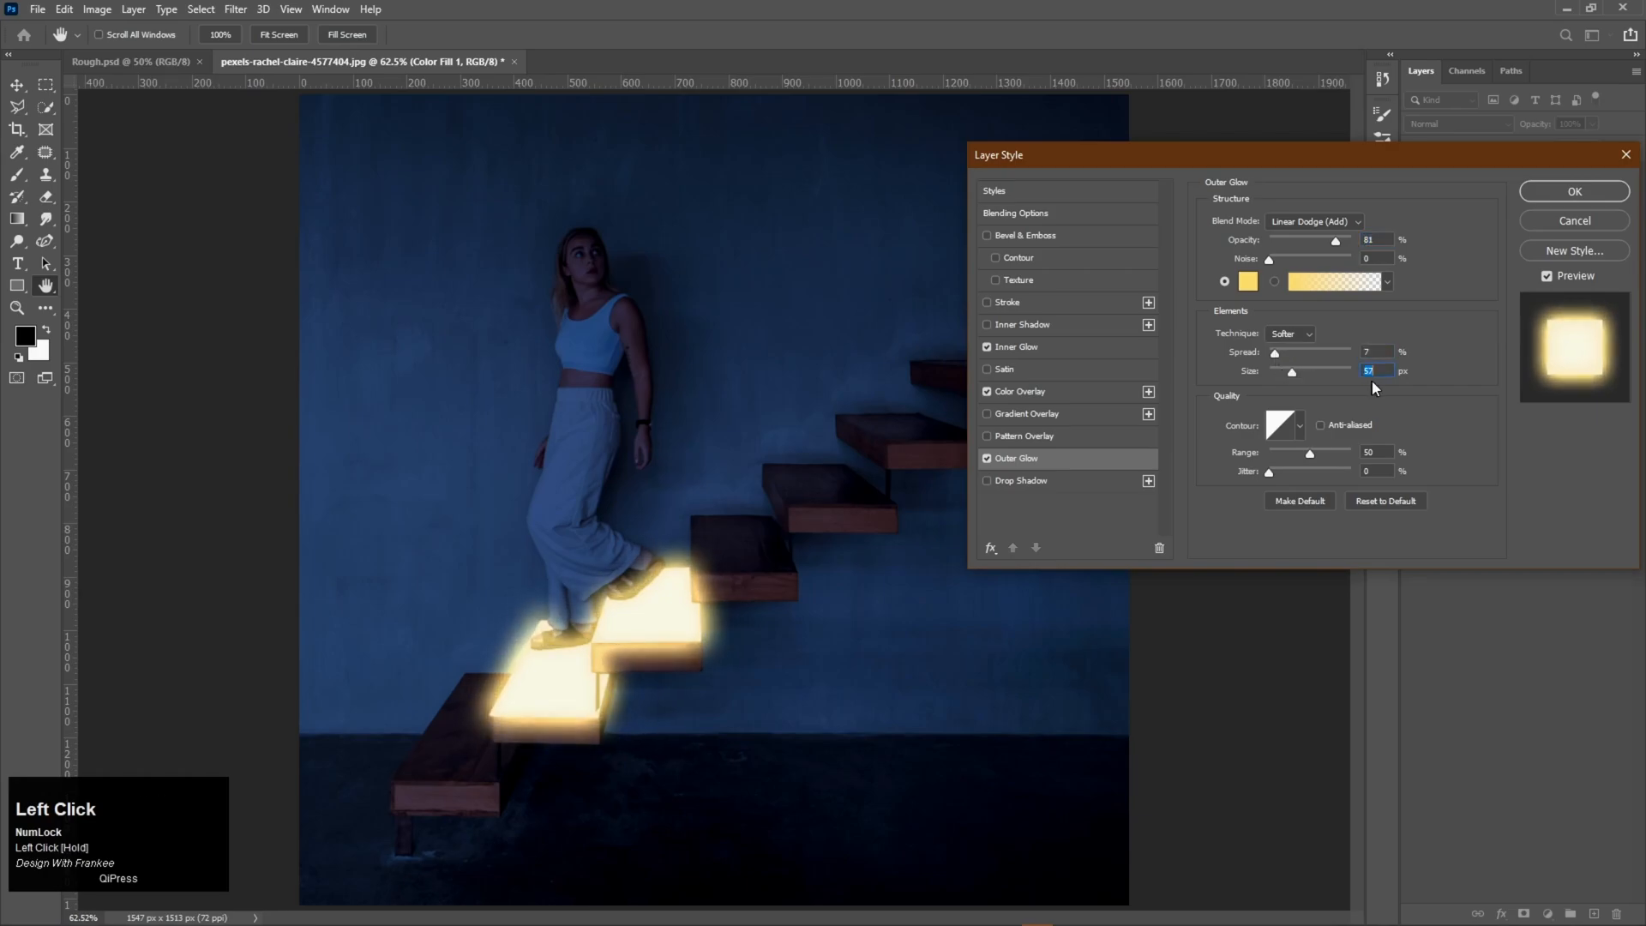
{"action": "scroll", "coordinate": [1382, 370], "scroll_direction": "down", "scroll_amount": 1}
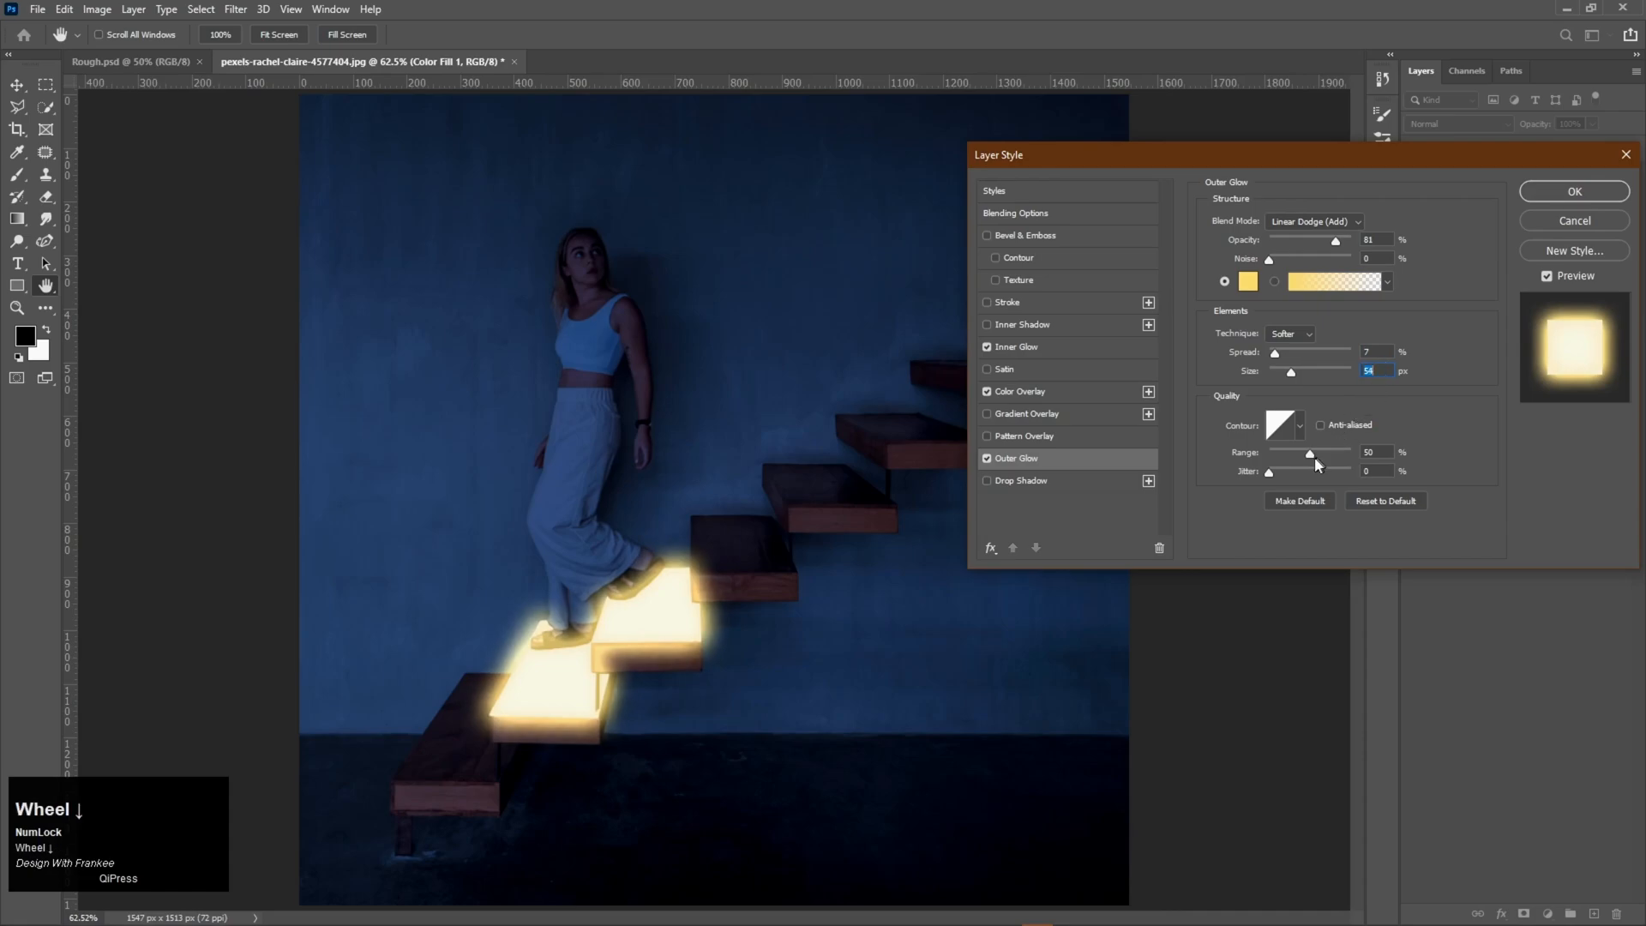
Soften the Outer Glow by setting its range to 100%, spread to 5% and size to 49 px
{"action": "left_click_drag", "start_coordinate": [1307, 453], "coordinate": [1563, 455]}
{"action": "left_click", "coordinate": [1387, 370]}
{"action": "scroll", "coordinate": [1388, 370], "scroll_direction": "up", "scroll_amount": 7}
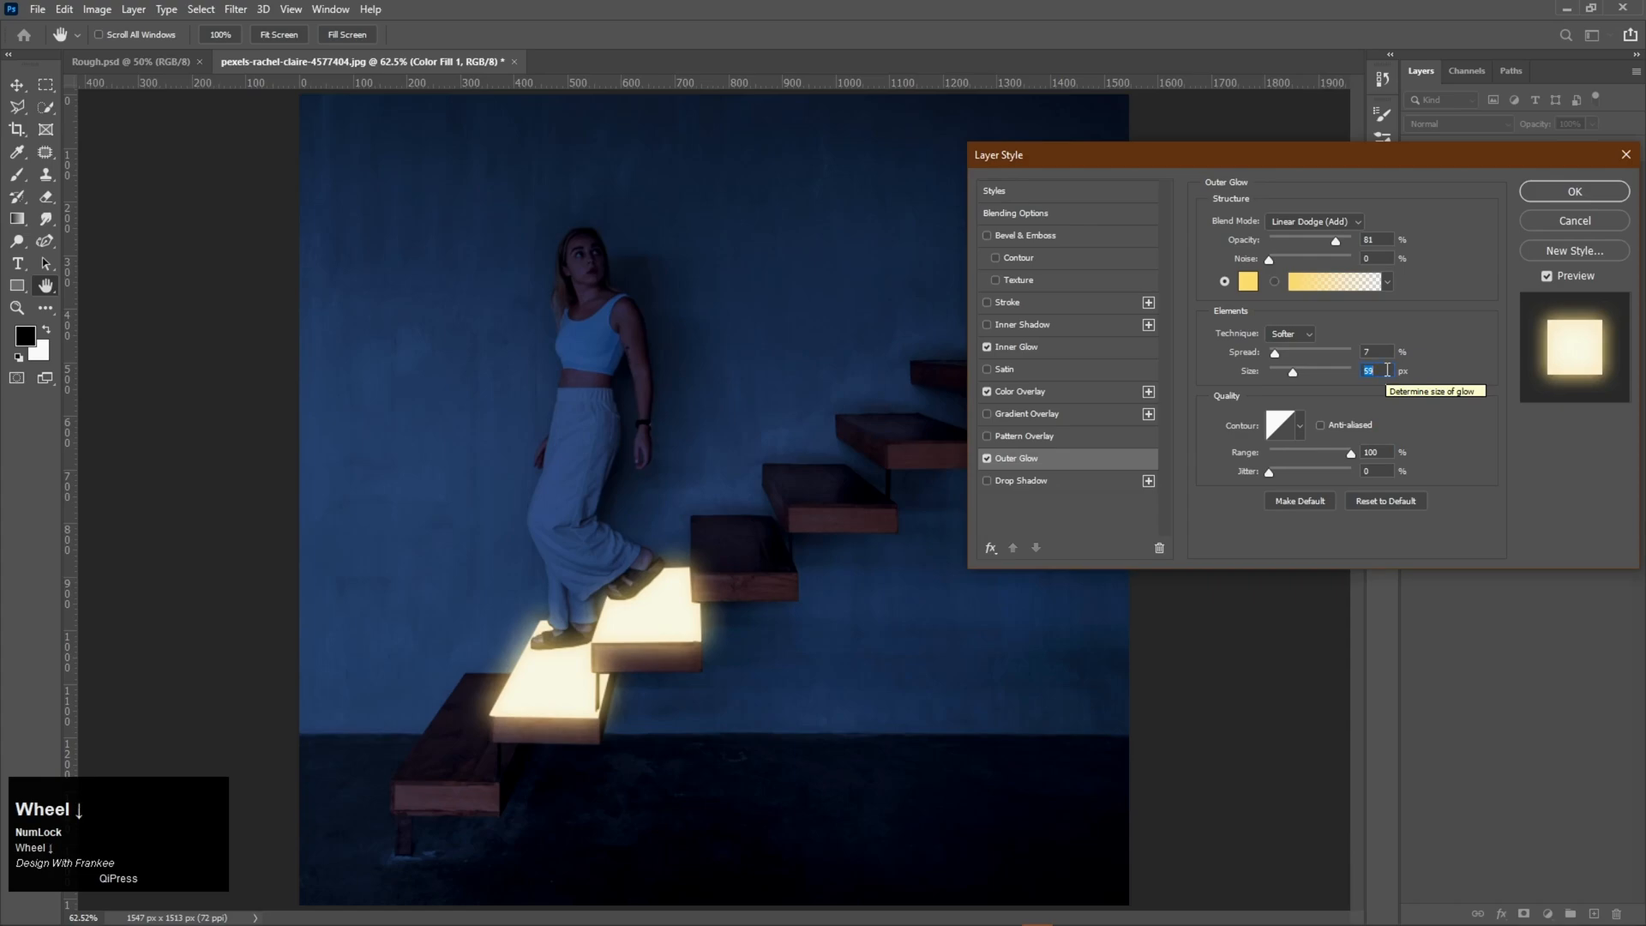
{"action": "scroll", "coordinate": [1387, 370], "scroll_direction": "down", "scroll_amount": 1}
{"action": "left_click", "coordinate": [1275, 357]}
{"action": "left_click_drag", "start_coordinate": [1274, 357], "coordinate": [1293, 378]}
{"action": "scroll", "coordinate": [1393, 350], "scroll_direction": "down", "scroll_amount": 1}
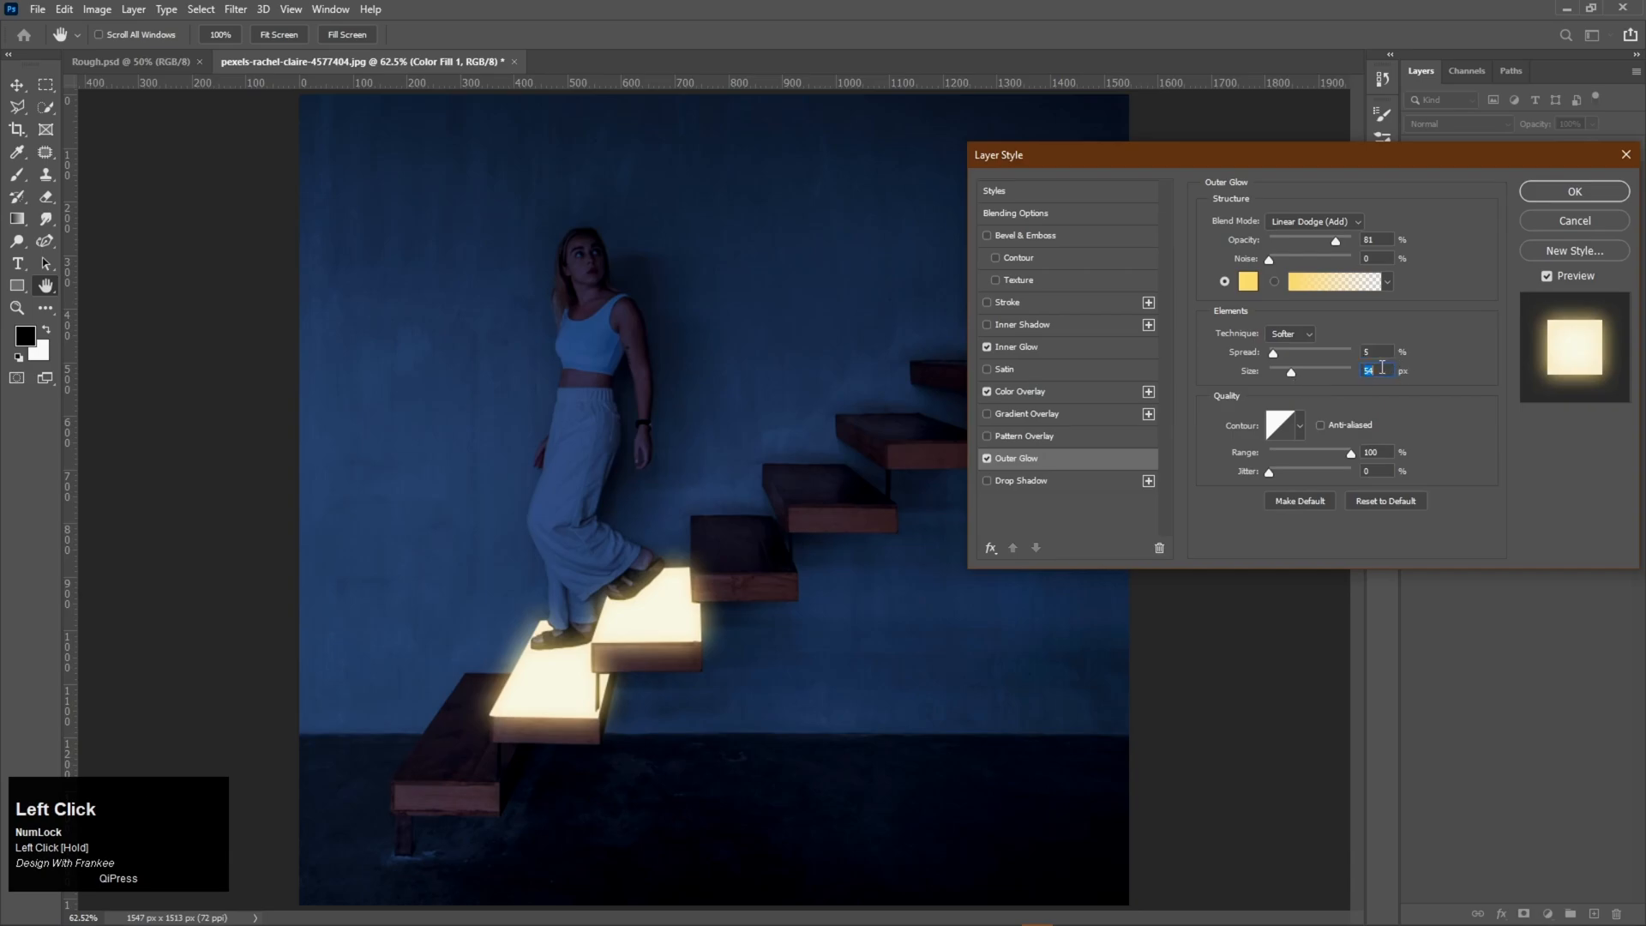
{"action": "scroll", "coordinate": [1382, 367], "scroll_direction": "down", "scroll_amount": 3}
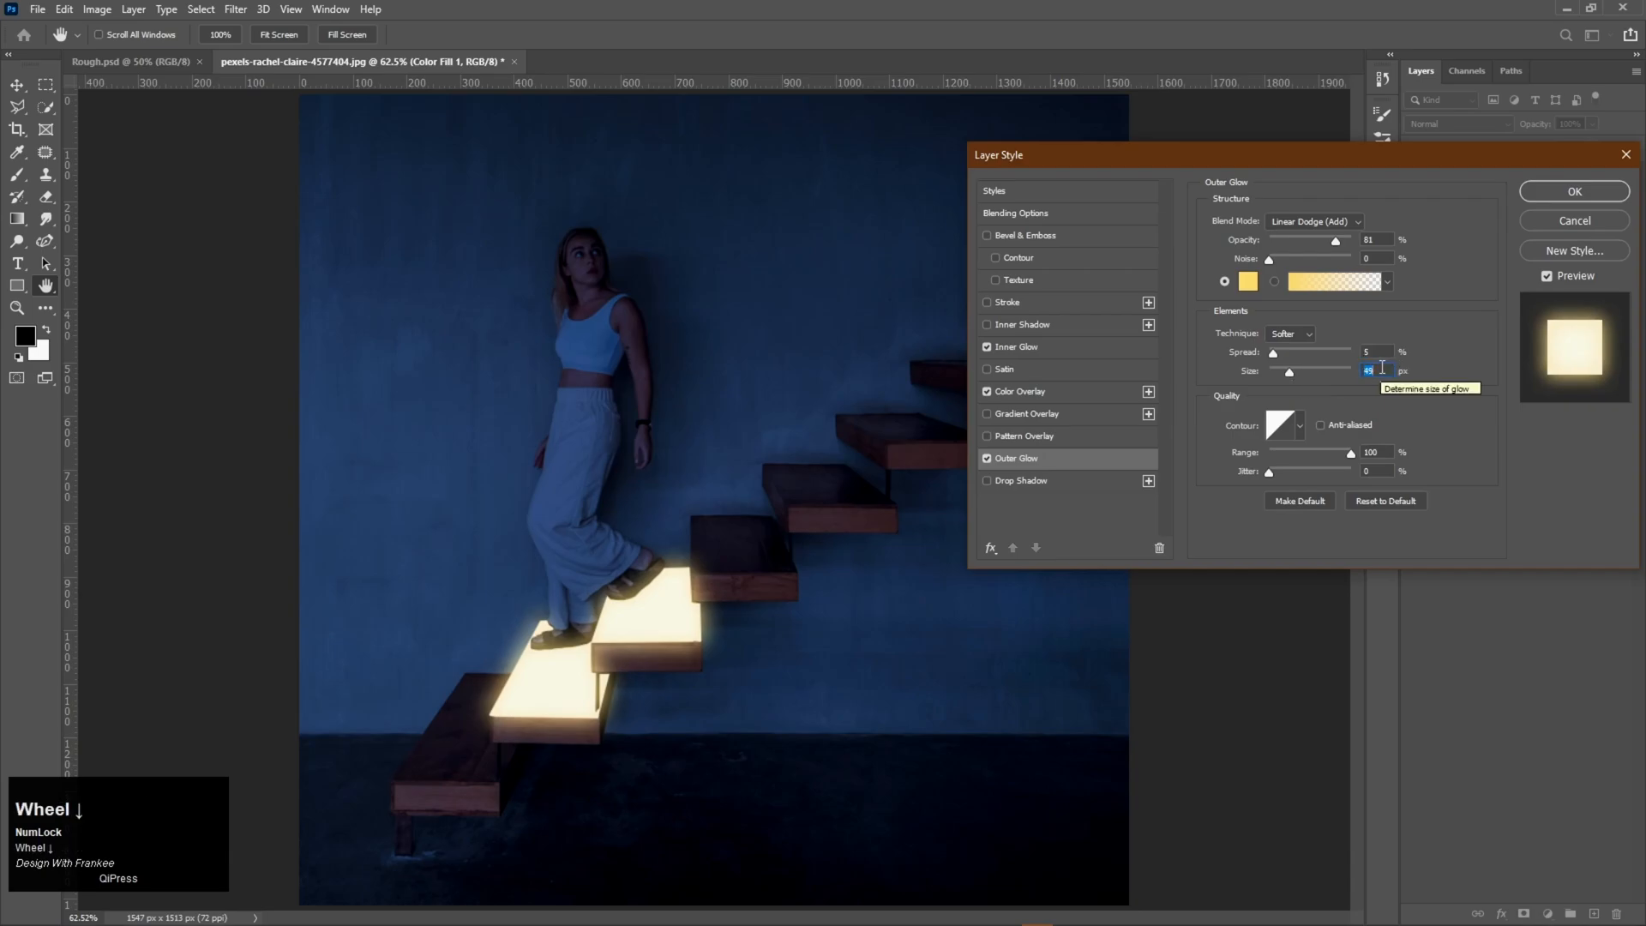
Add a Drop Shadow to the stair-tread fill with Multiply blend mode and the color ffd86f
{"action": "left_click", "coordinate": [1052, 482]}
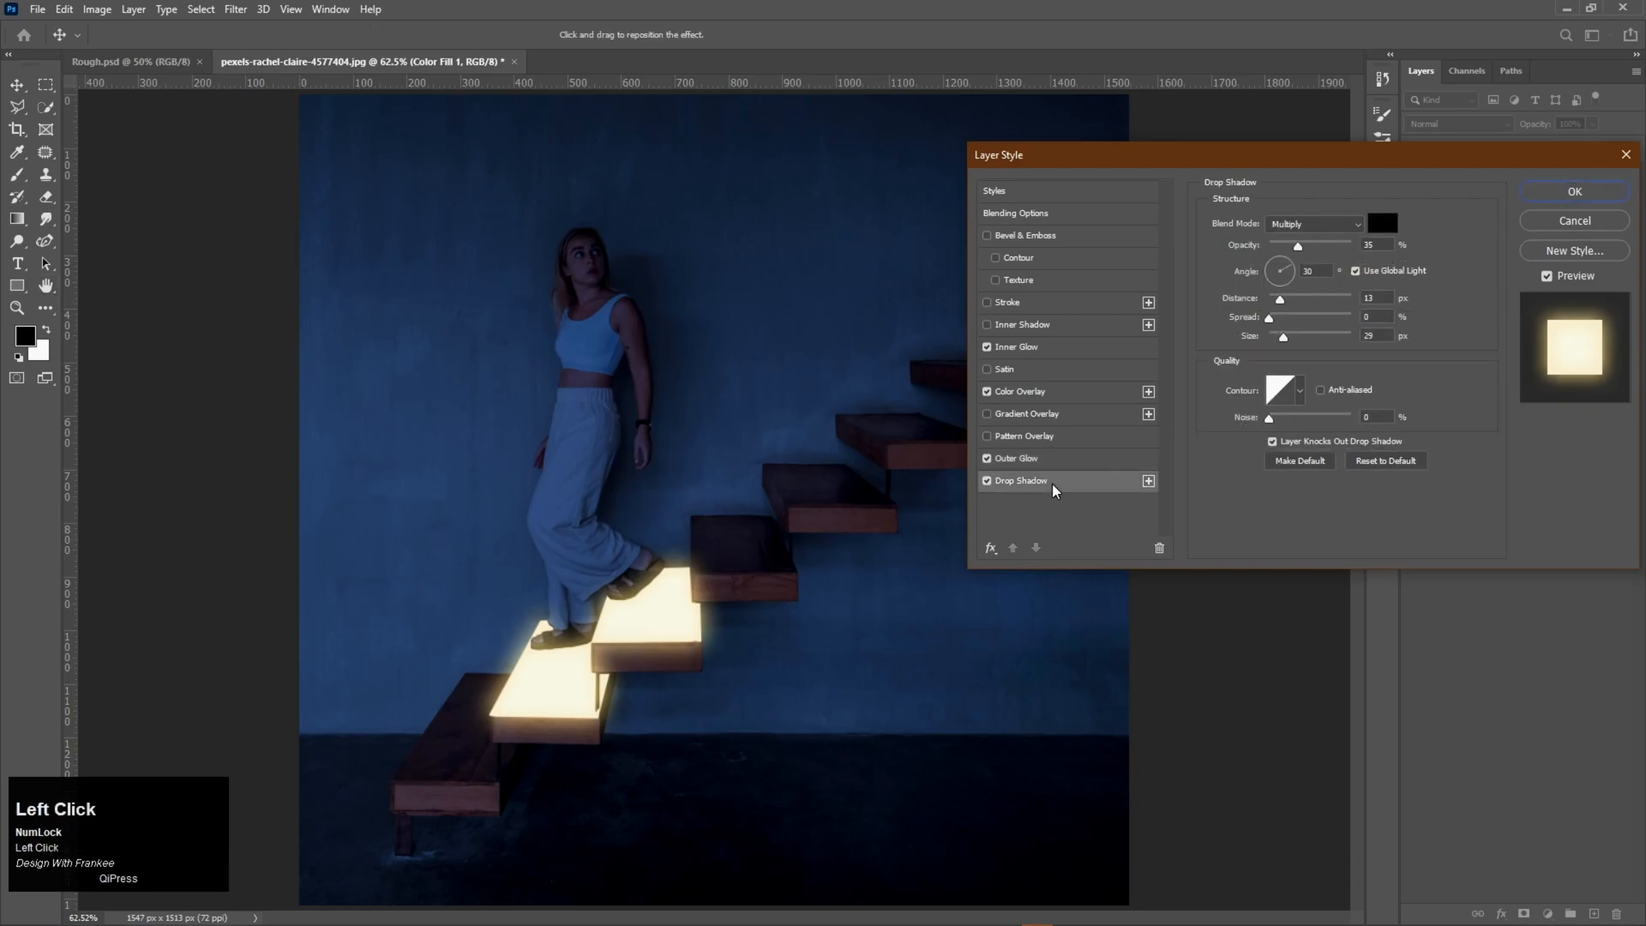
{"action": "left_click", "coordinate": [1331, 226]}
{"action": "left_click", "coordinate": [1307, 289]}
{"action": "left_click", "coordinate": [1381, 222]}
{"action": "left_click_drag", "start_coordinate": [1352, 434], "coordinate": [1291, 430]}
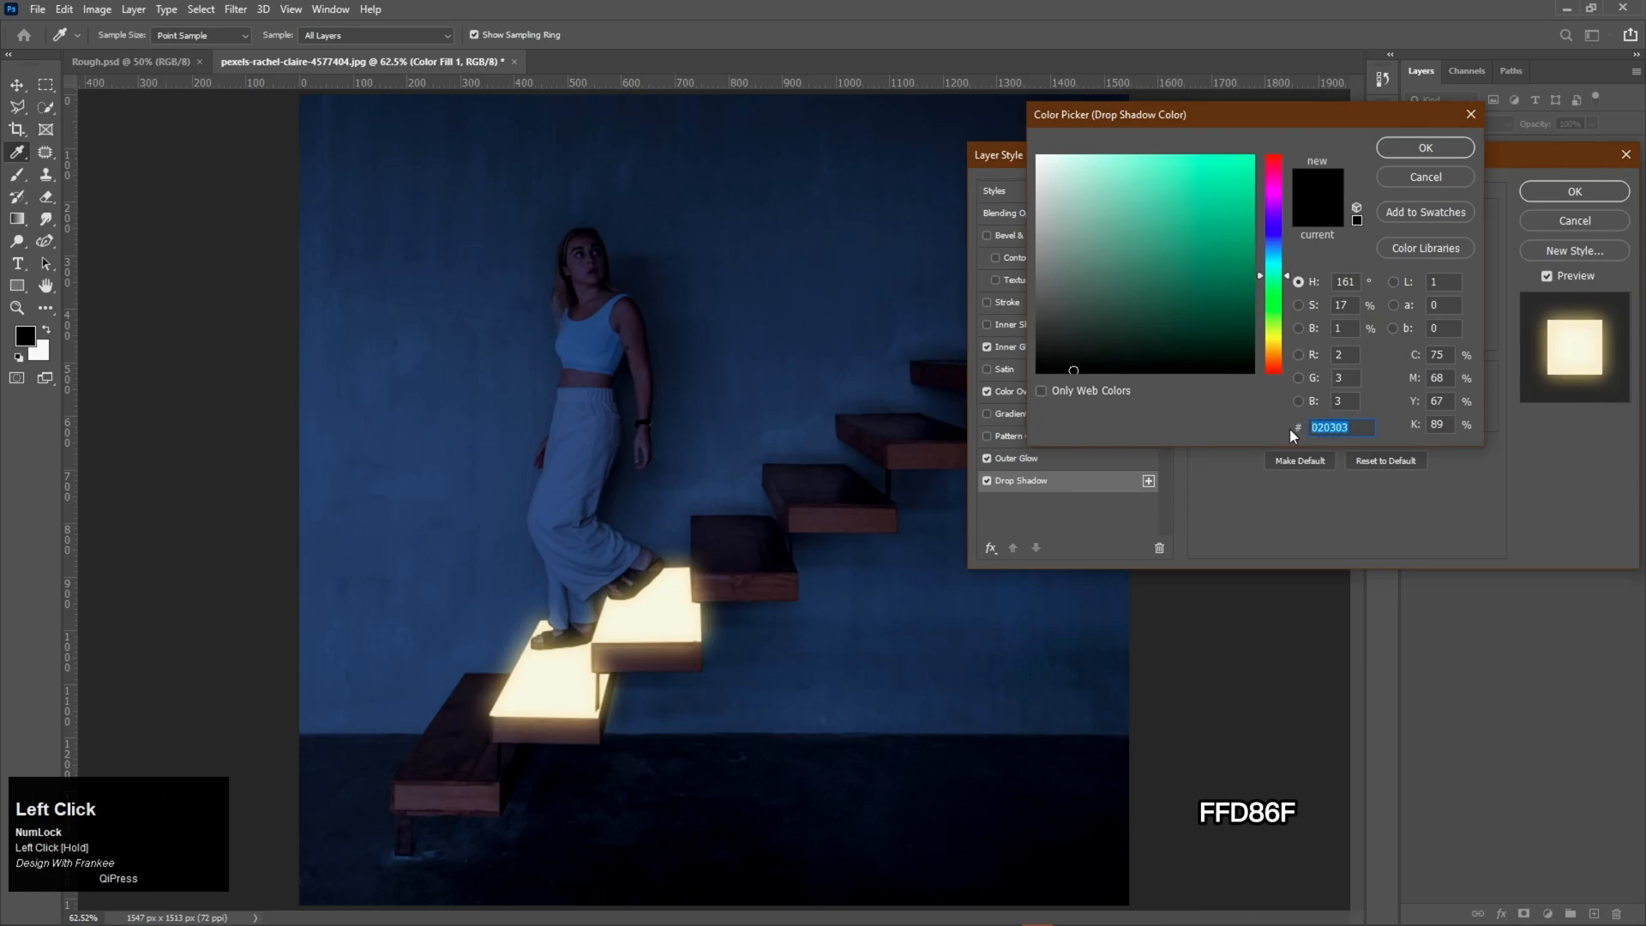
{"action": "type", "text": "ffd"}
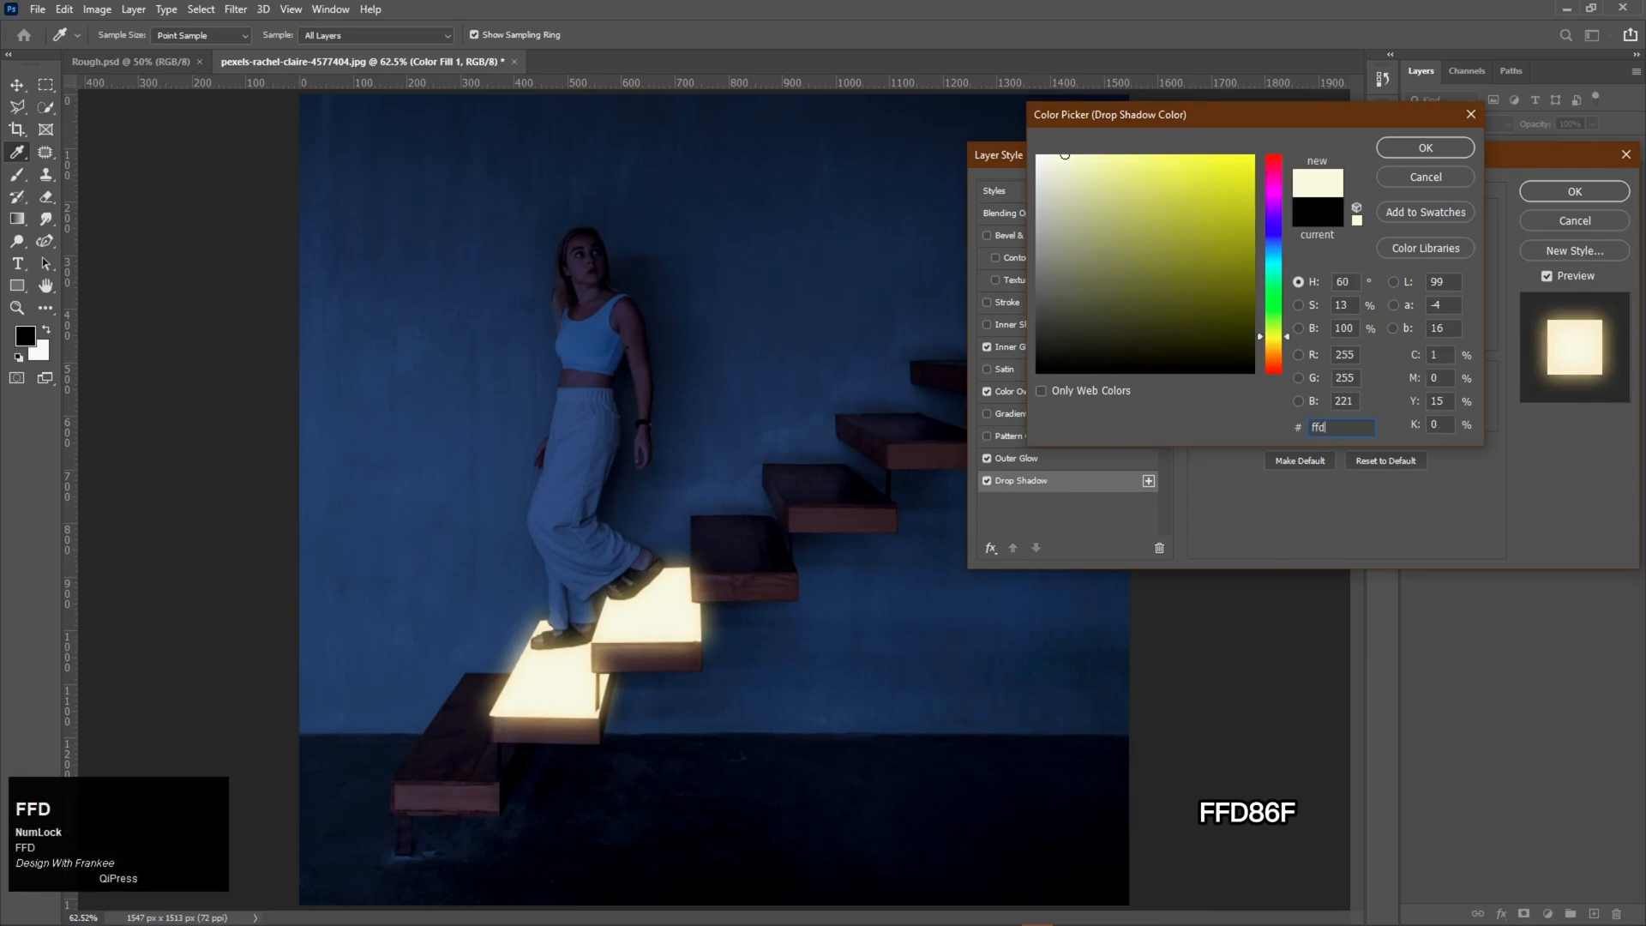
{"action": "type", "text": "8"}
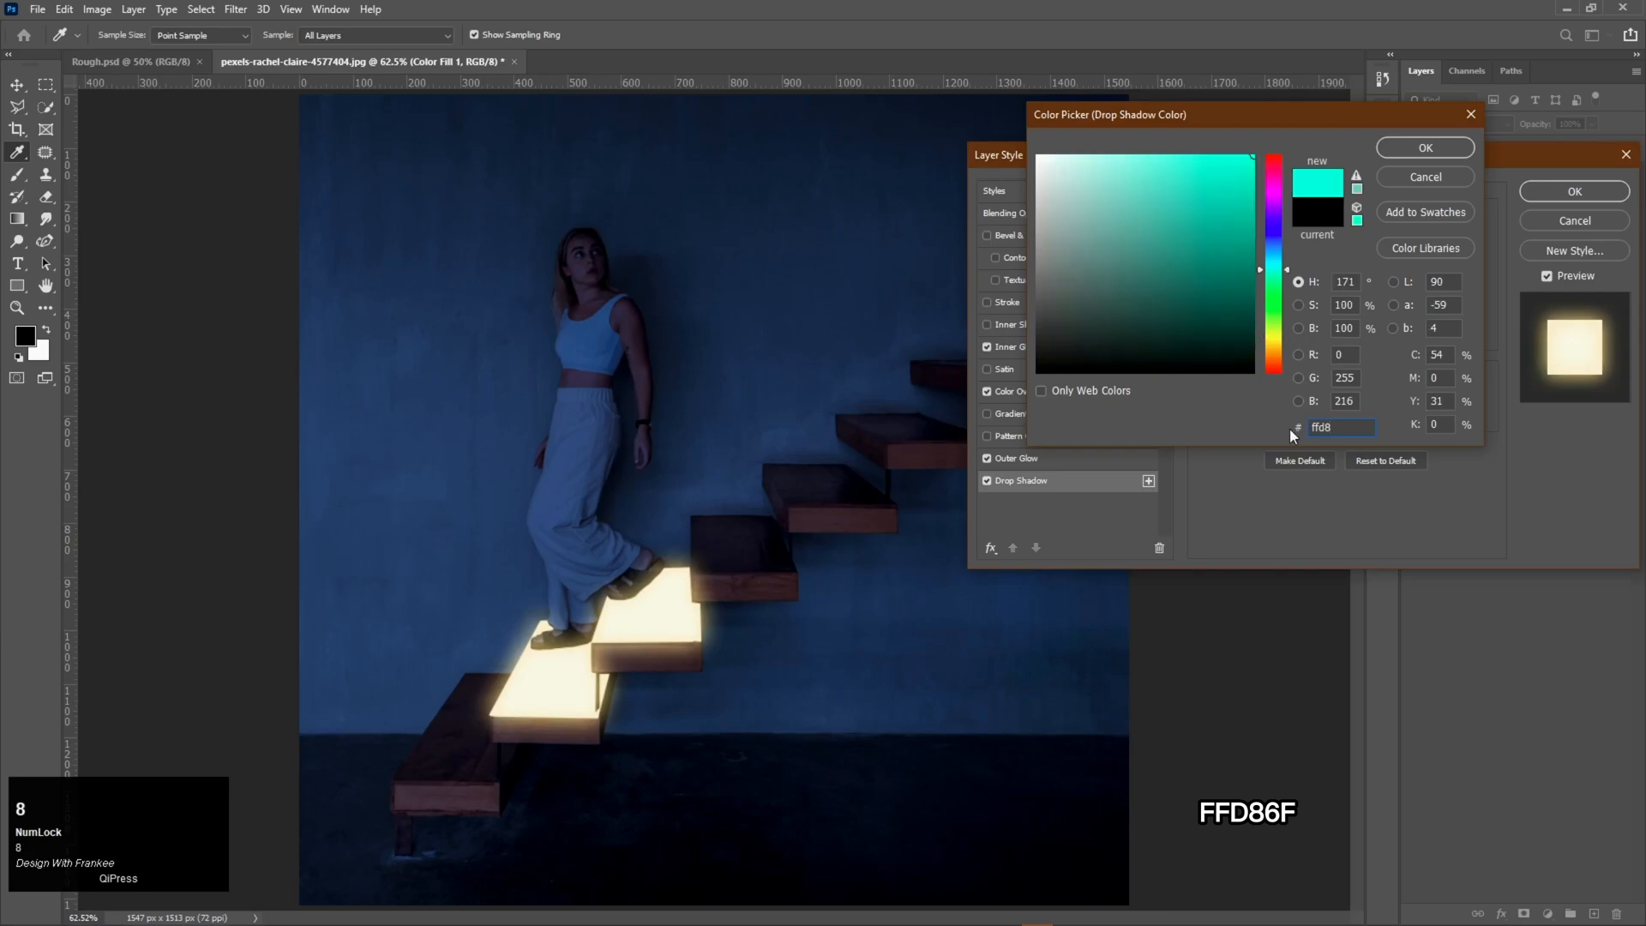
{"action": "type", "text": "6f"}
{"action": "key", "text": "Return"}
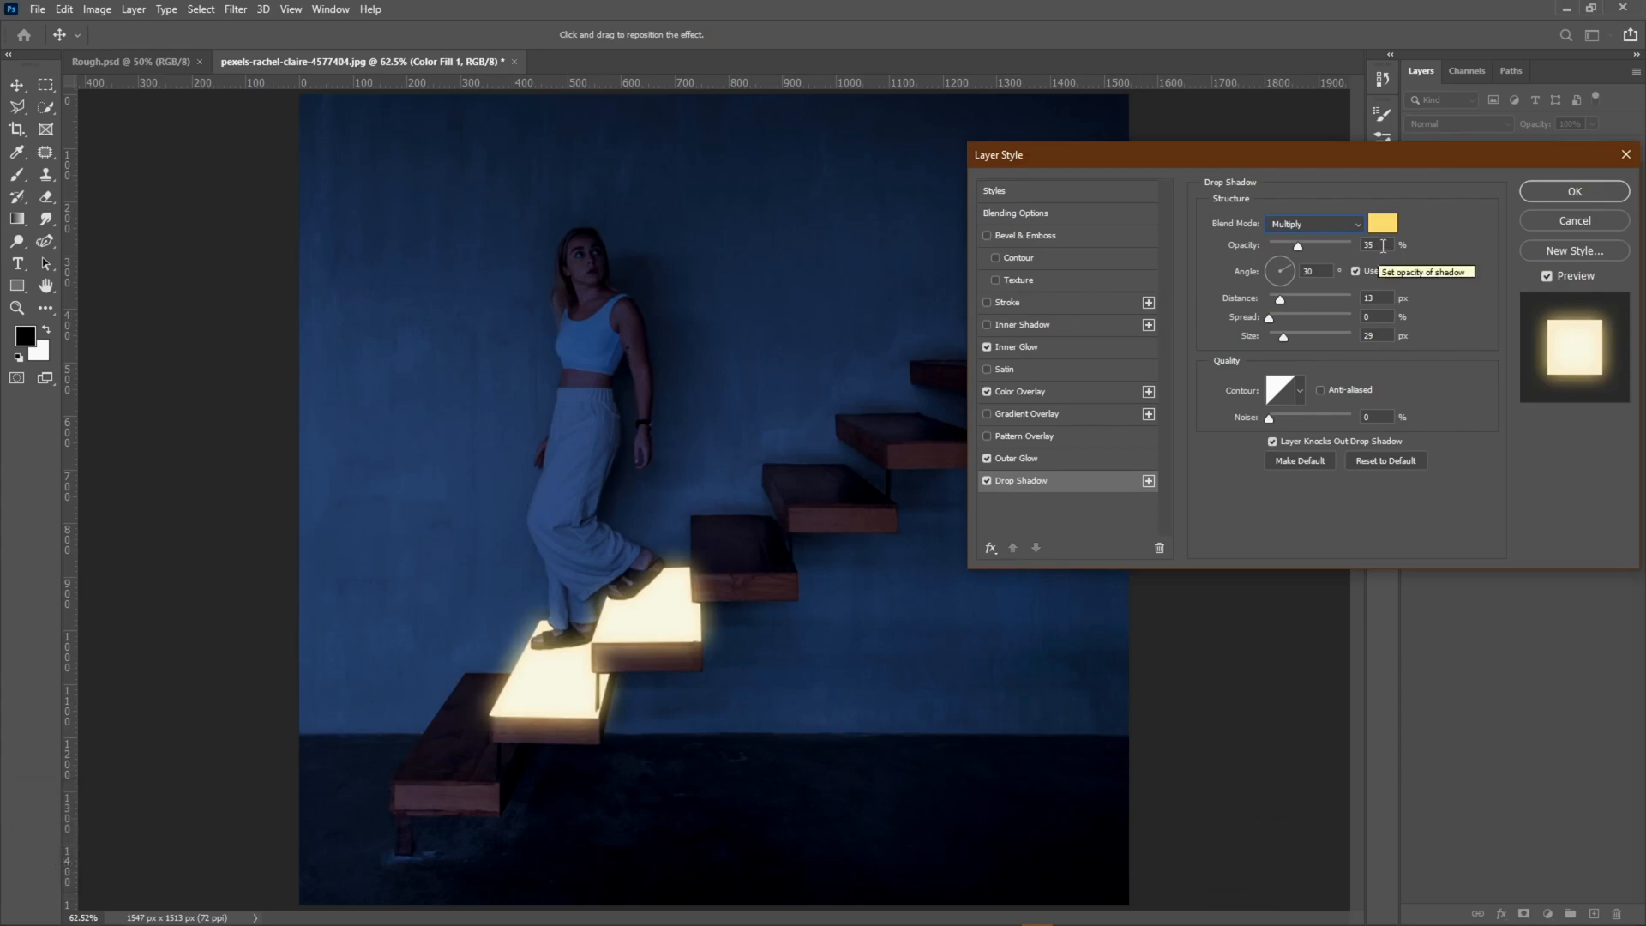
Set the Drop Shadow's opacity to 72% and its angle to -90°
{"action": "left_click", "coordinate": [1382, 246]}
{"action": "left_click_drag", "start_coordinate": [1297, 246], "coordinate": [1306, 245]}
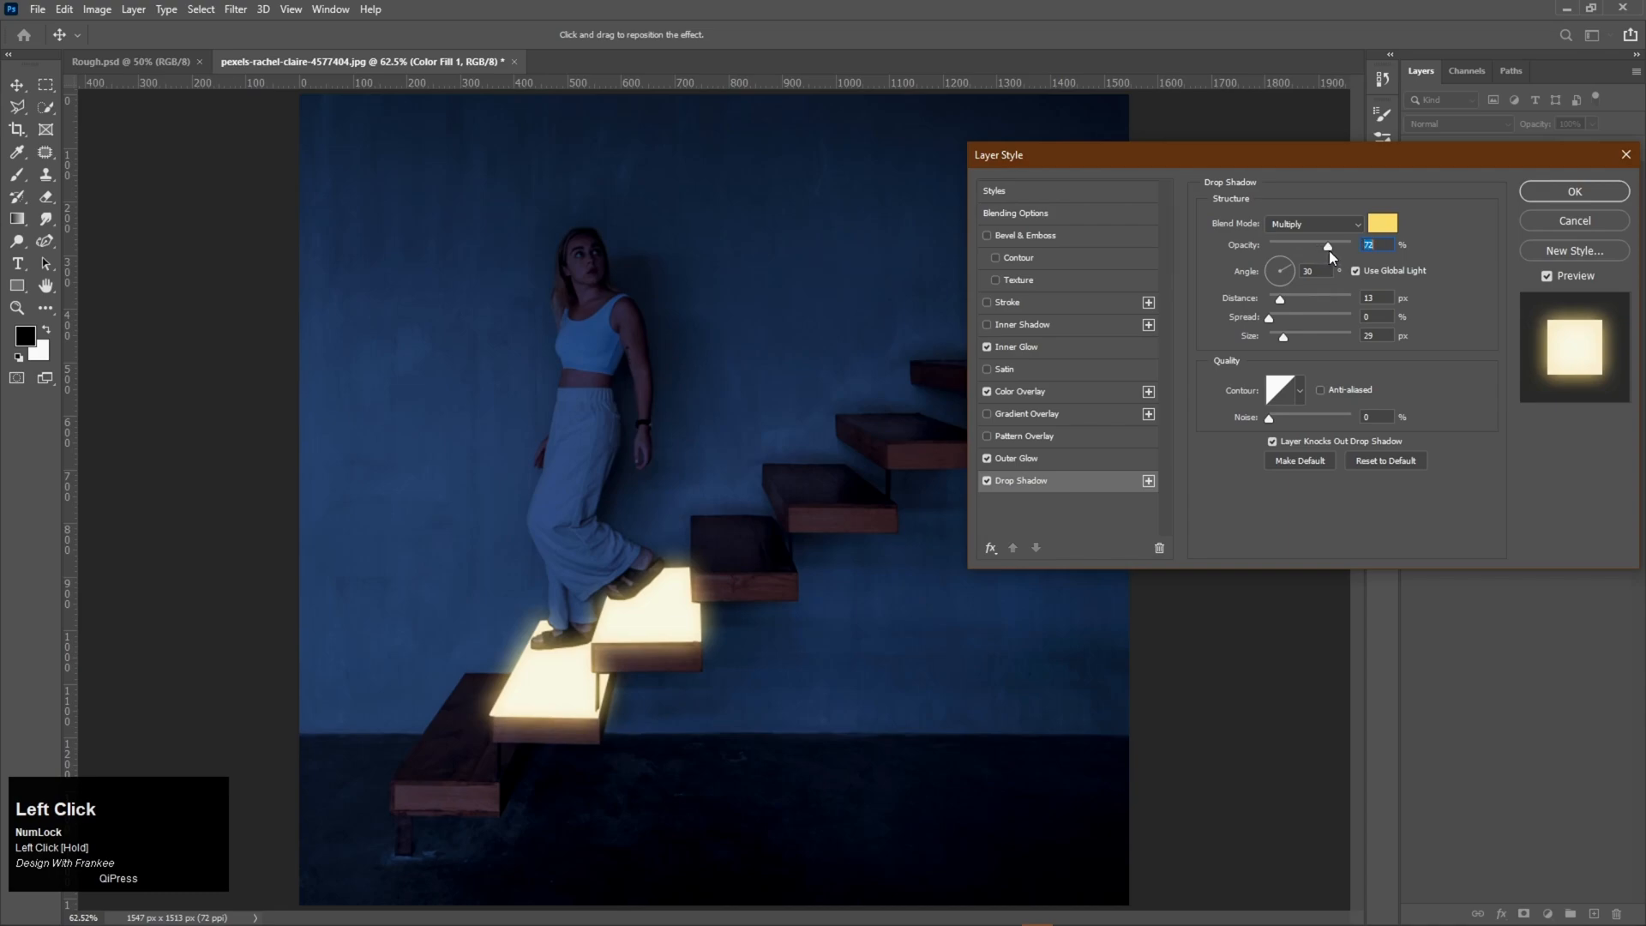
{"action": "left_click", "coordinate": [1302, 275]}
{"action": "type", "text": "-90"}
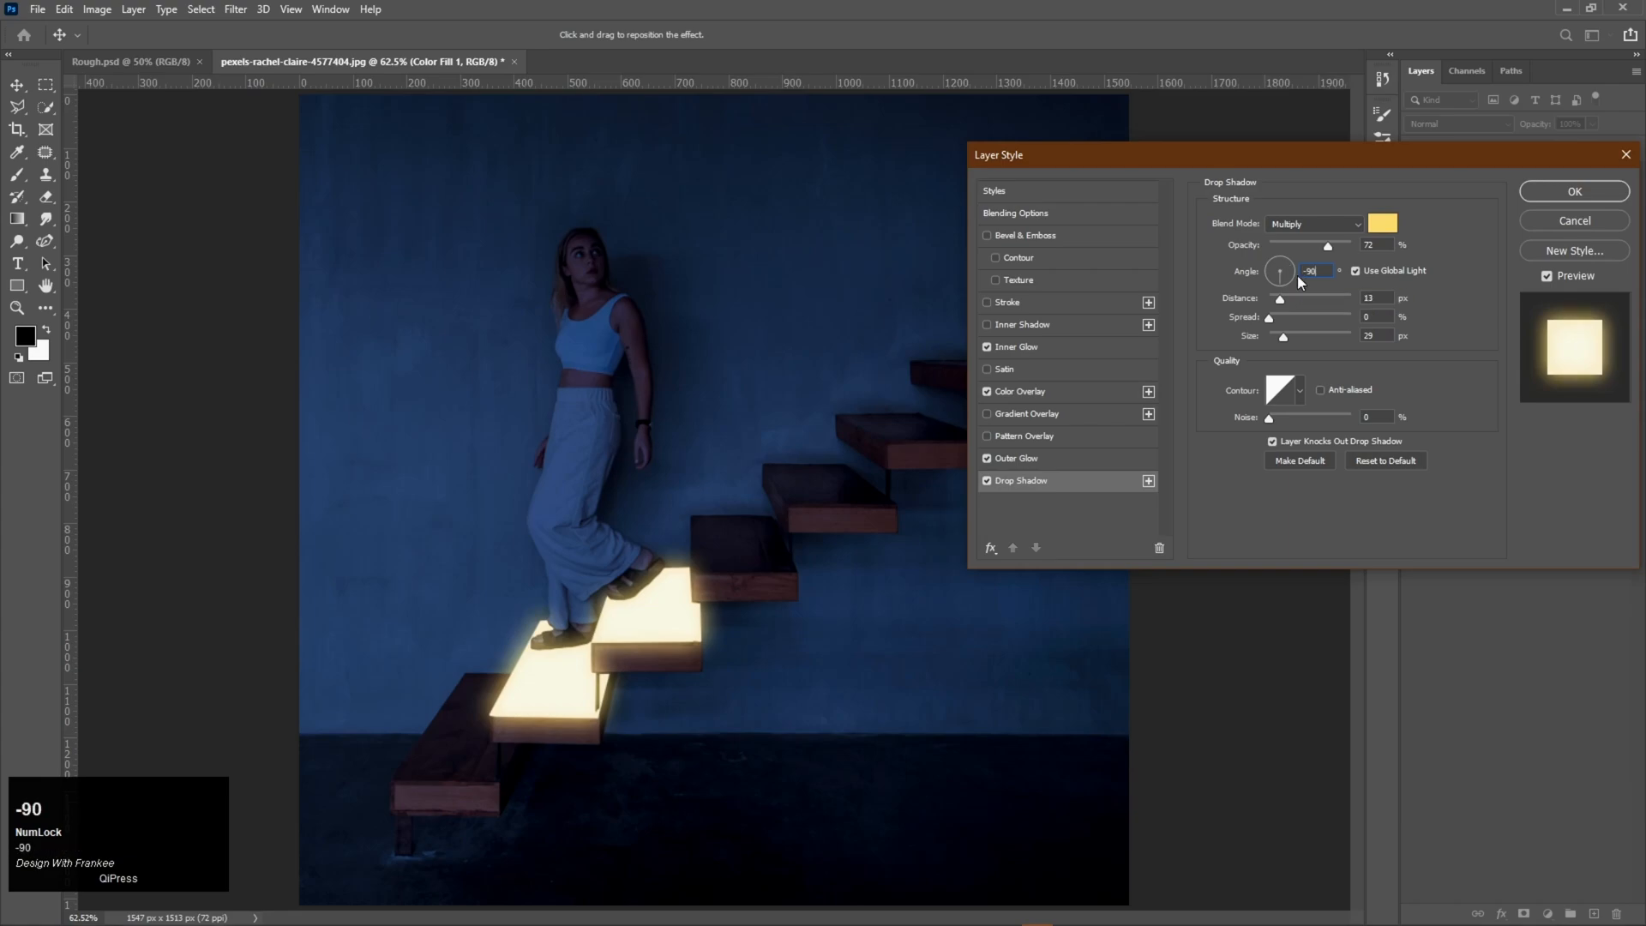
Set the Drop Shadow's distance to 0 px, spread to 0% and size to 200 px, turn on anti-aliasing, and apply the layer style
{"action": "left_click_drag", "start_coordinate": [1280, 298], "coordinate": [1307, 338]}
{"action": "left_click", "coordinate": [1277, 318]}
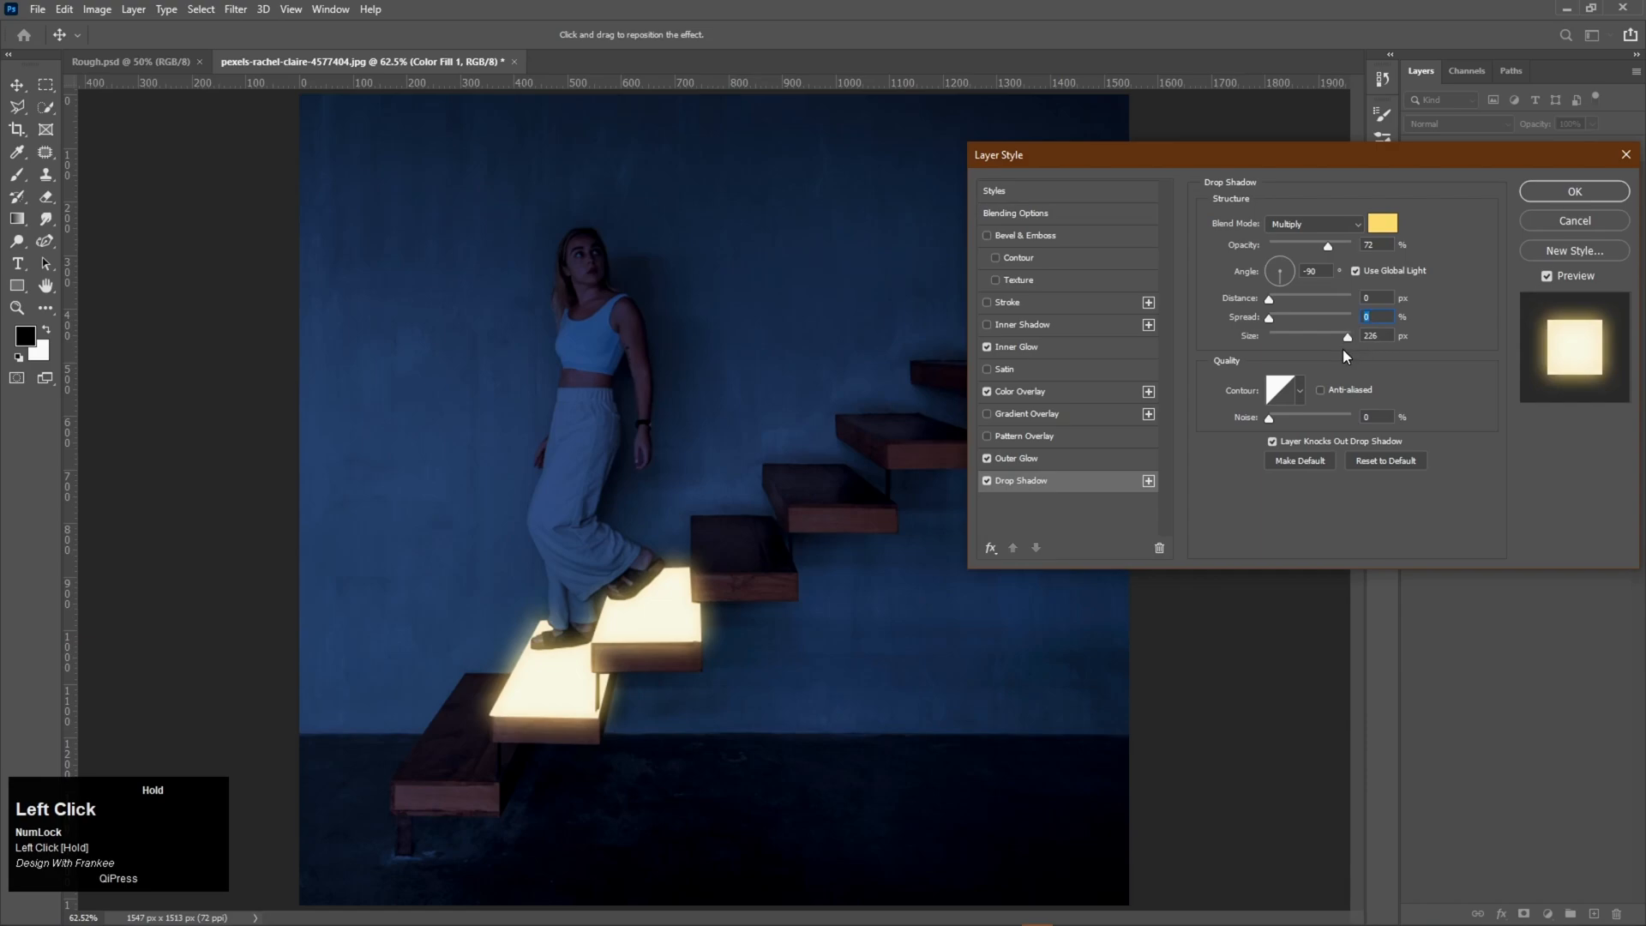
{"action": "left_click_drag", "start_coordinate": [1334, 351], "coordinate": [1345, 334]}
{"action": "type", "text": "200"}
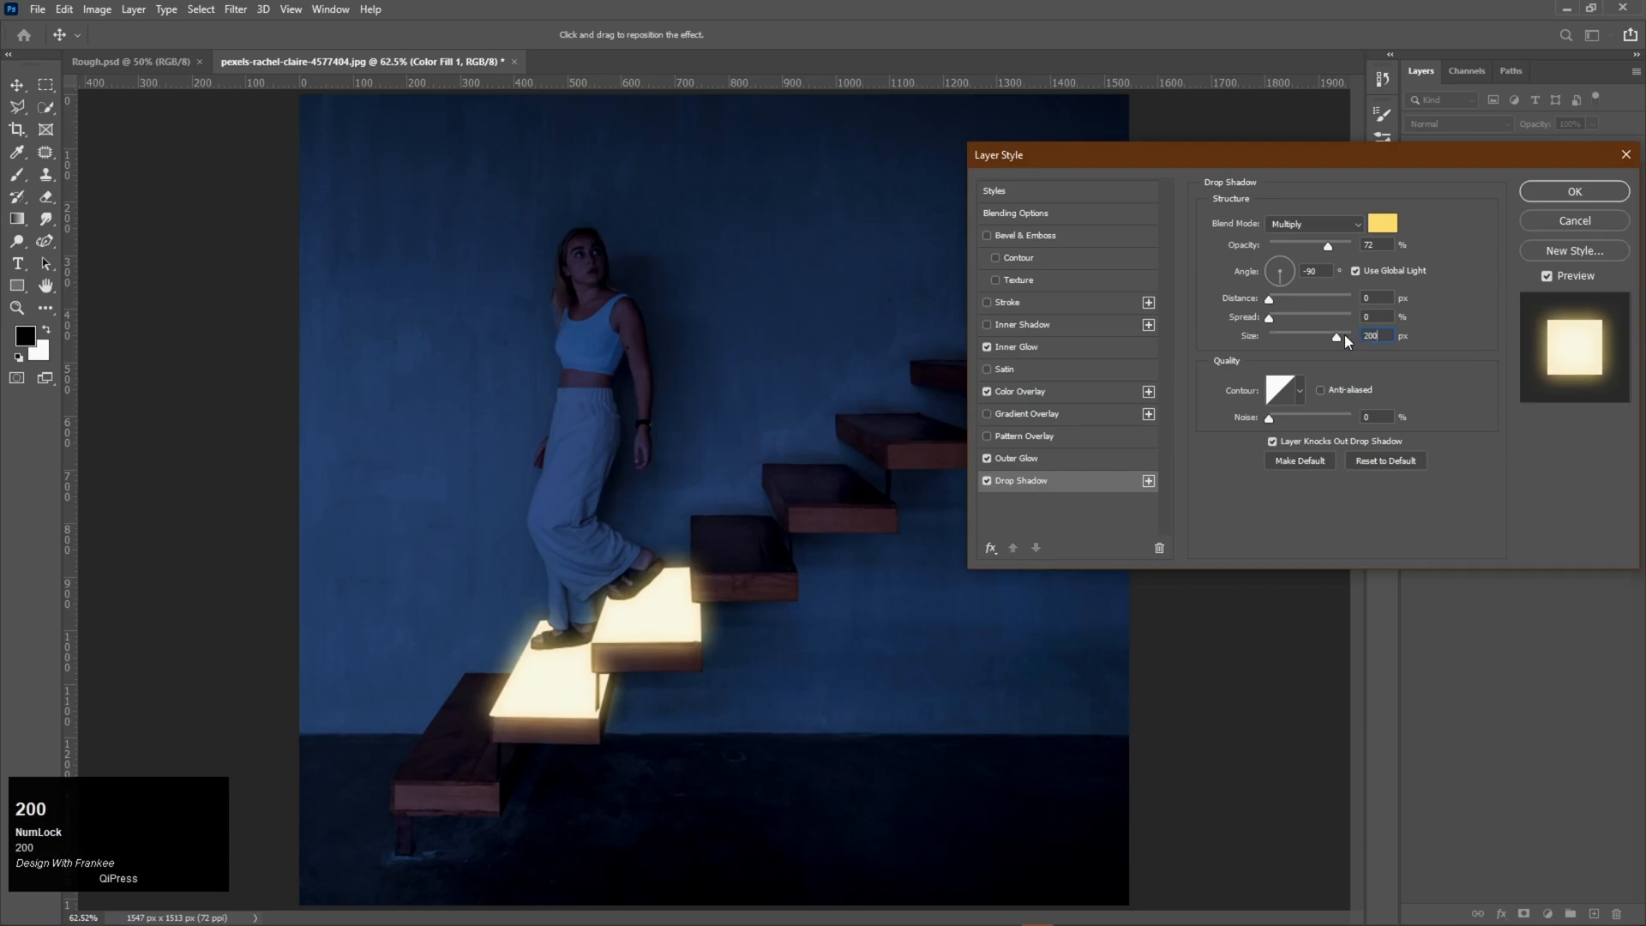
{"action": "left_click", "coordinate": [1322, 387]}
{"action": "left_click", "coordinate": [1566, 198]}
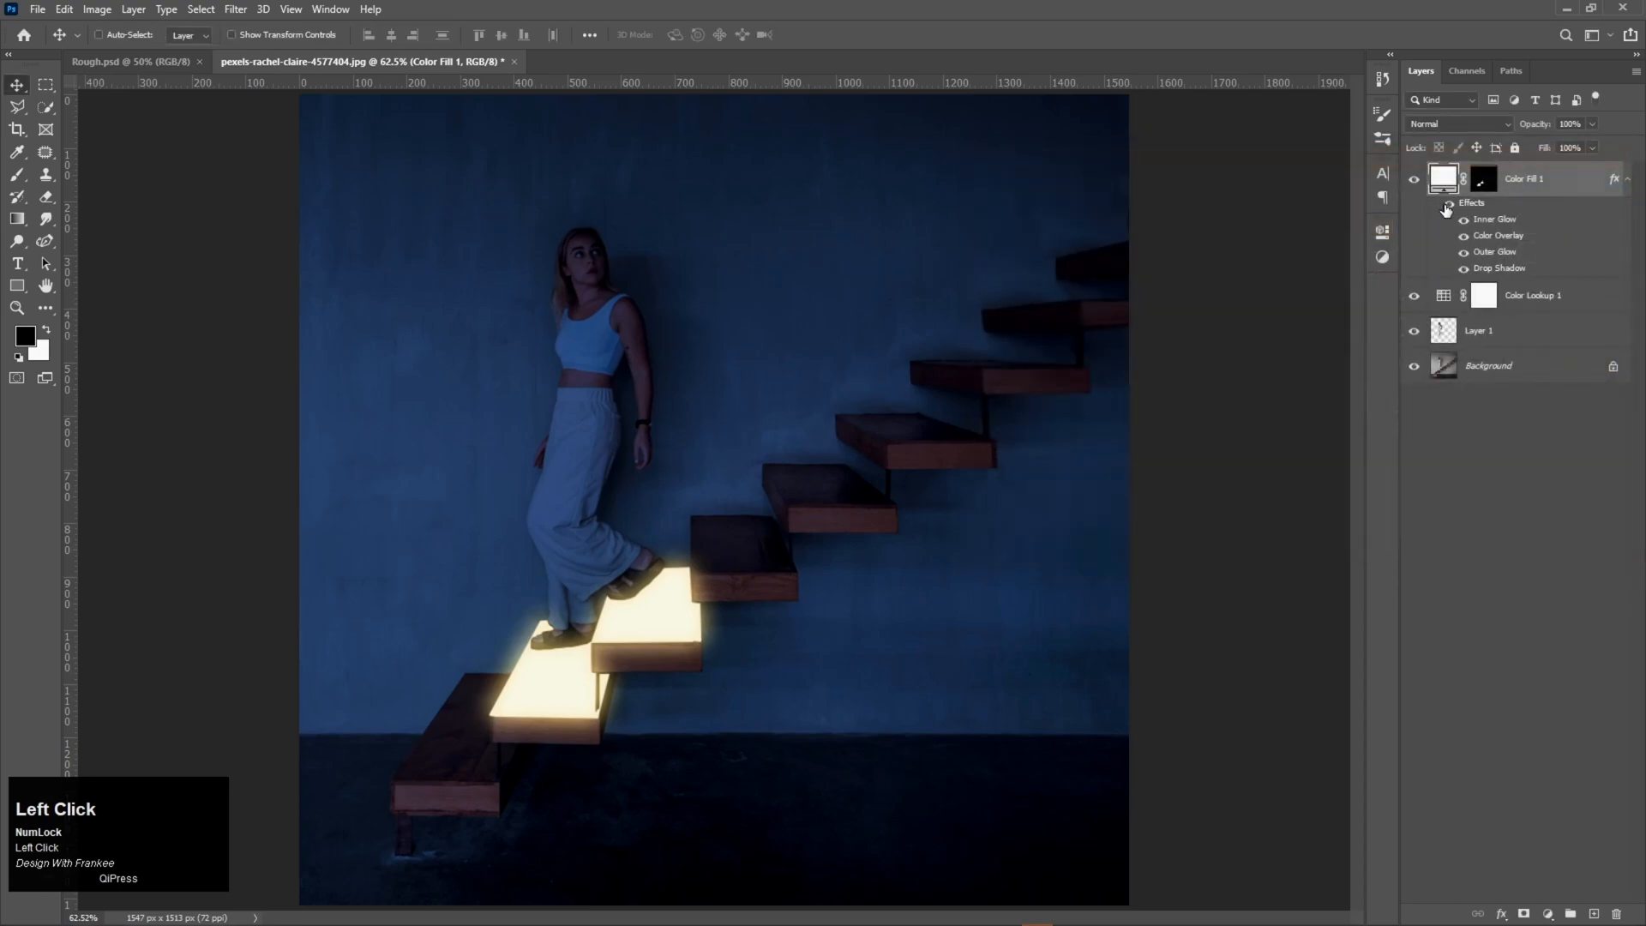
Compare the stair treads with and without the Color Fill 1 layer's effects, and collapse its effects list
{"action": "left_click", "coordinate": [1448, 206]}
{"action": "left_click", "coordinate": [1448, 206]}
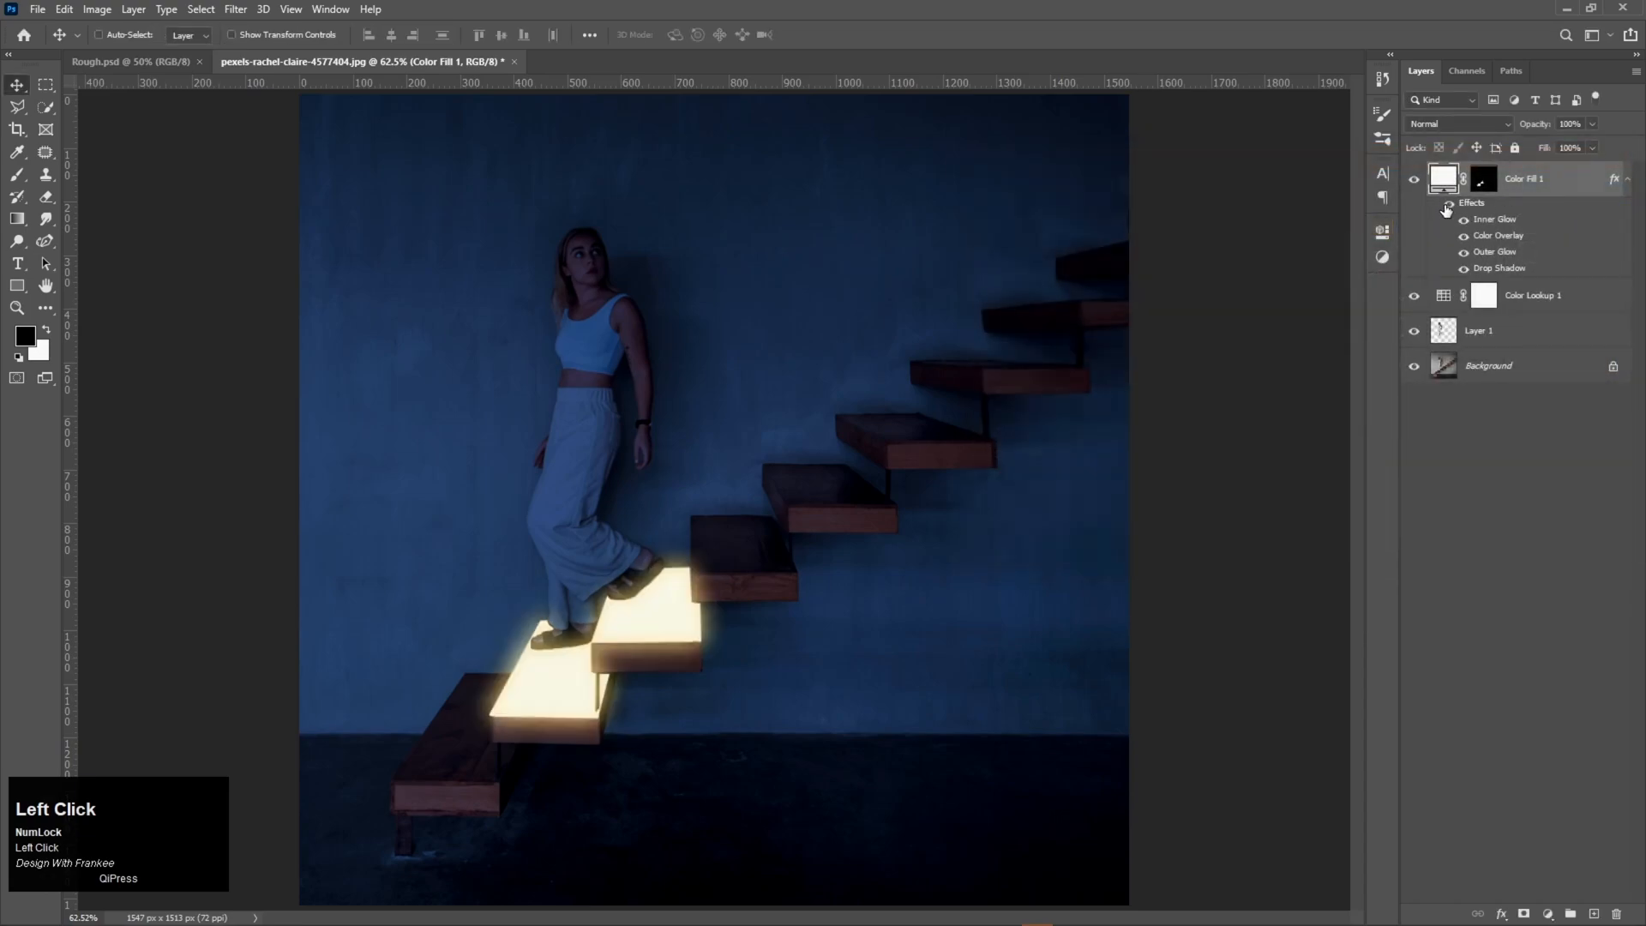
{"action": "left_click", "coordinate": [1628, 180]}
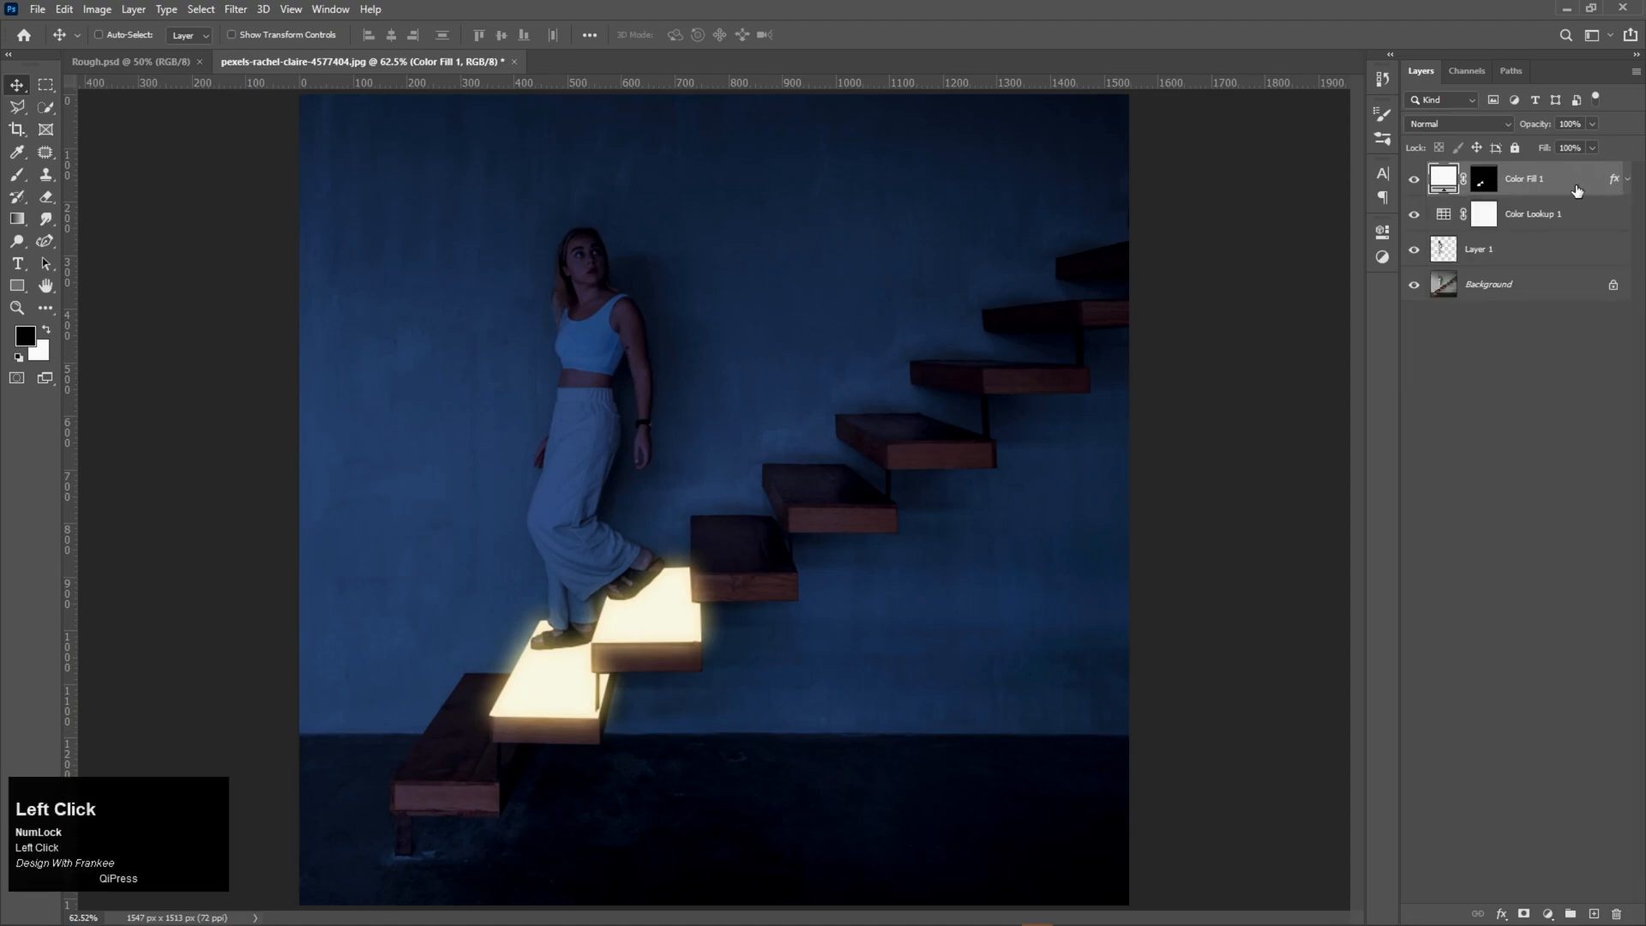
Select the woman from Layer 1's pixels and add a new layer above Color Fill 1 with a mask made from that selection
{"action": "right_click", "coordinate": [1442, 252]}
{"action": "left_click", "coordinate": [1475, 297]}
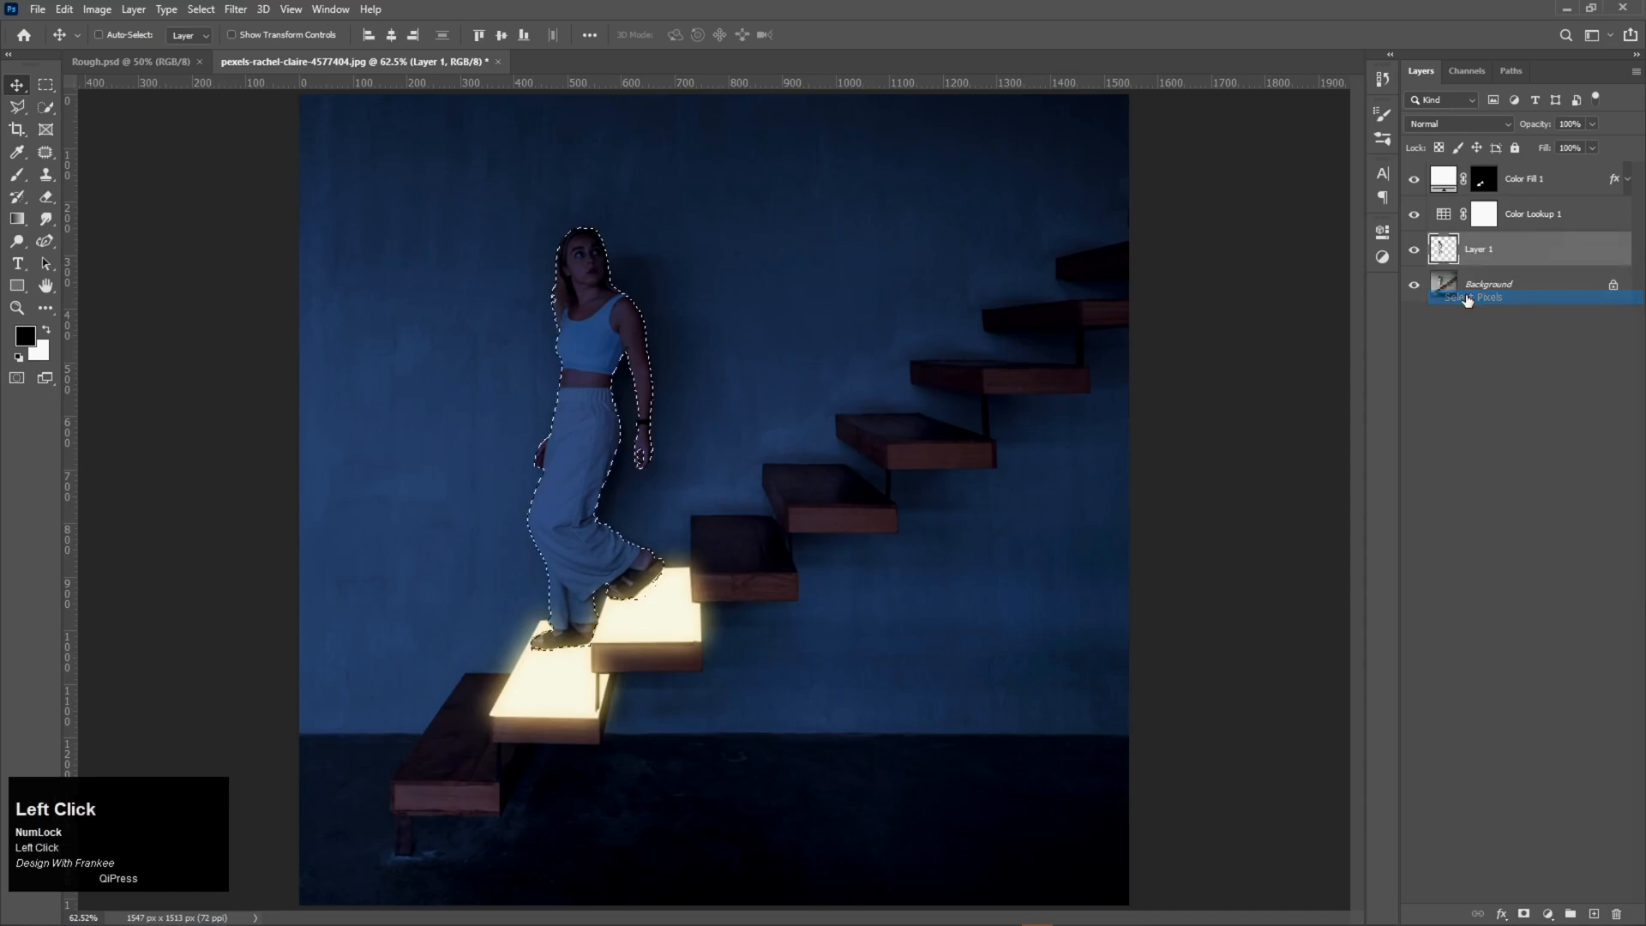
{"action": "left_click", "coordinate": [1534, 188]}
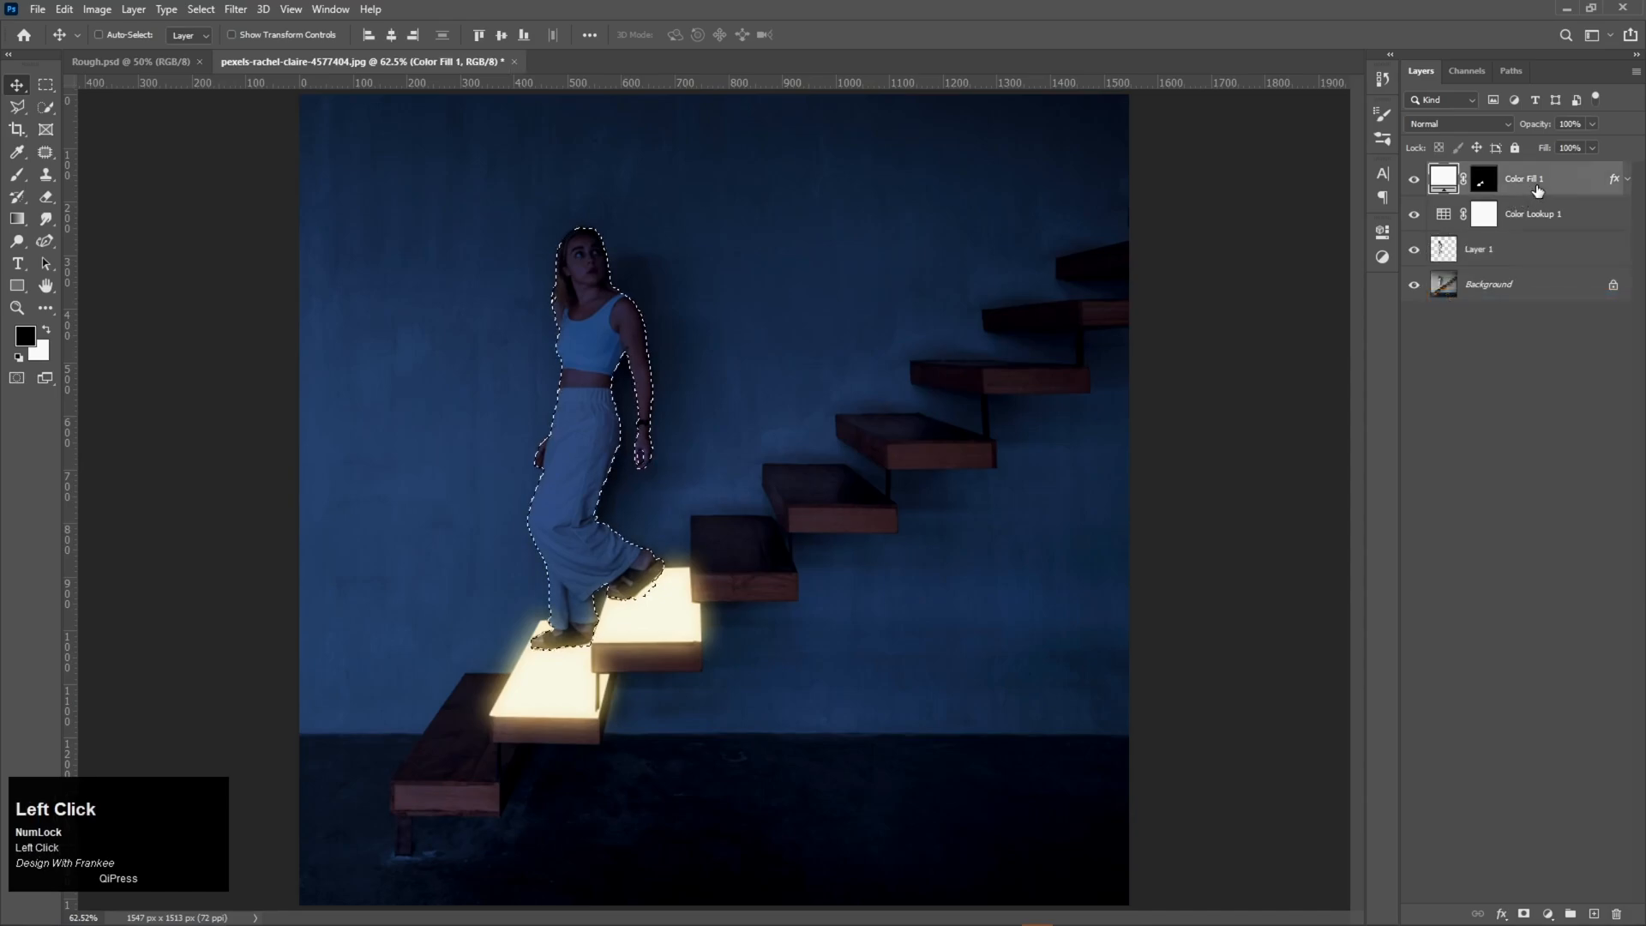
{"action": "left_click", "coordinate": [1595, 914]}
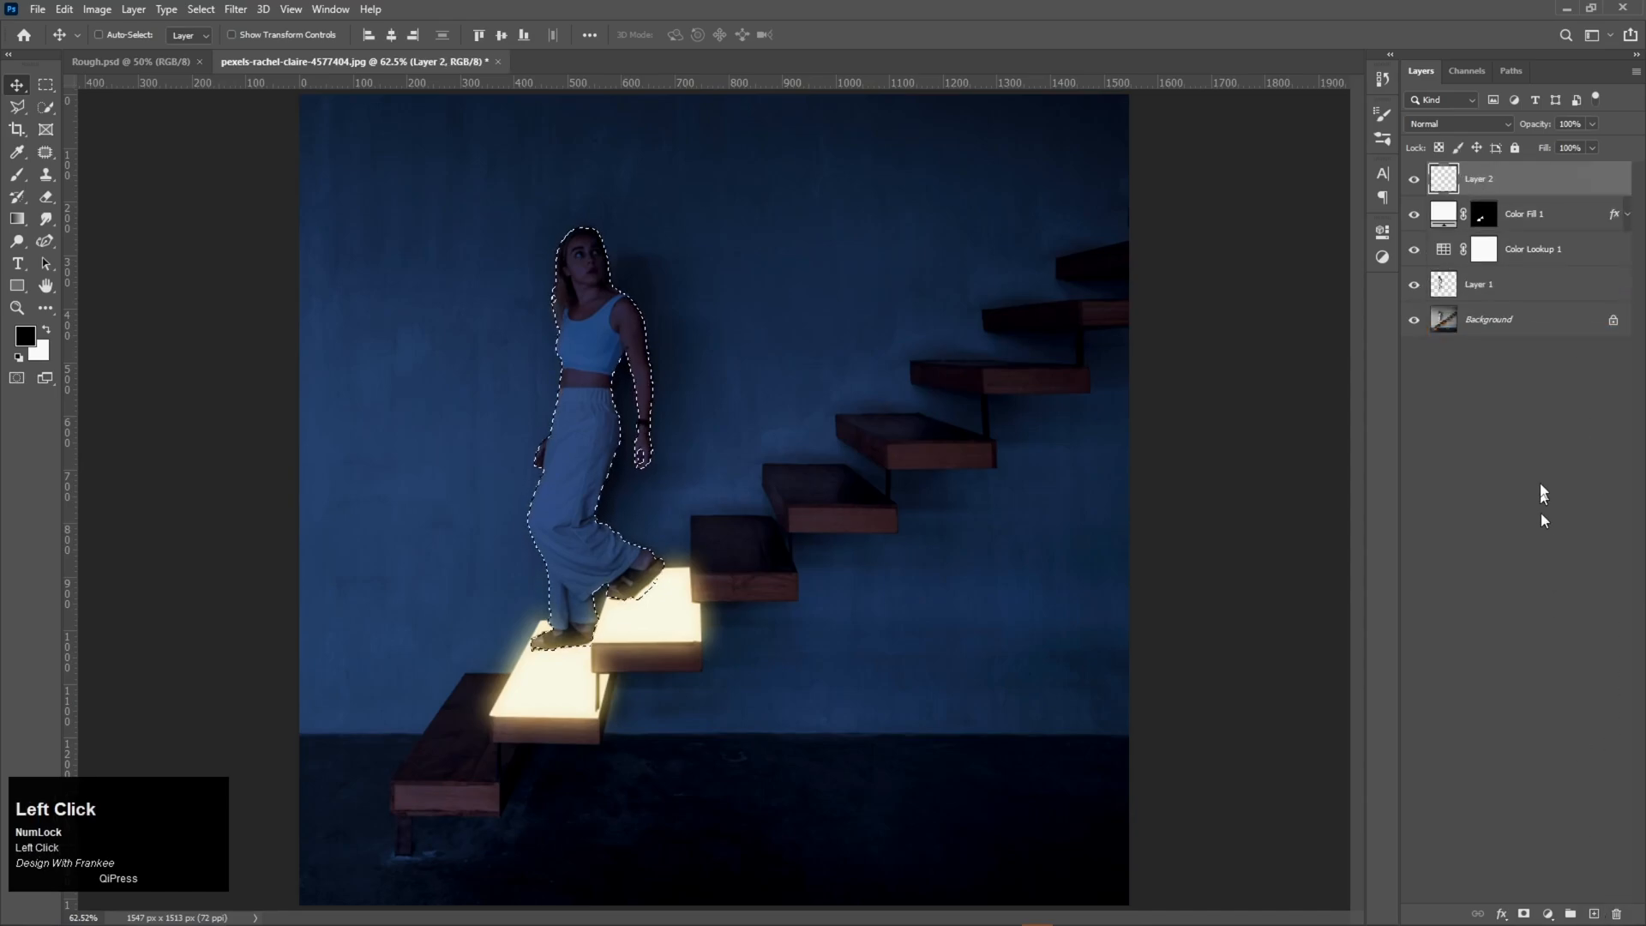
{"action": "left_click", "coordinate": [1524, 912]}
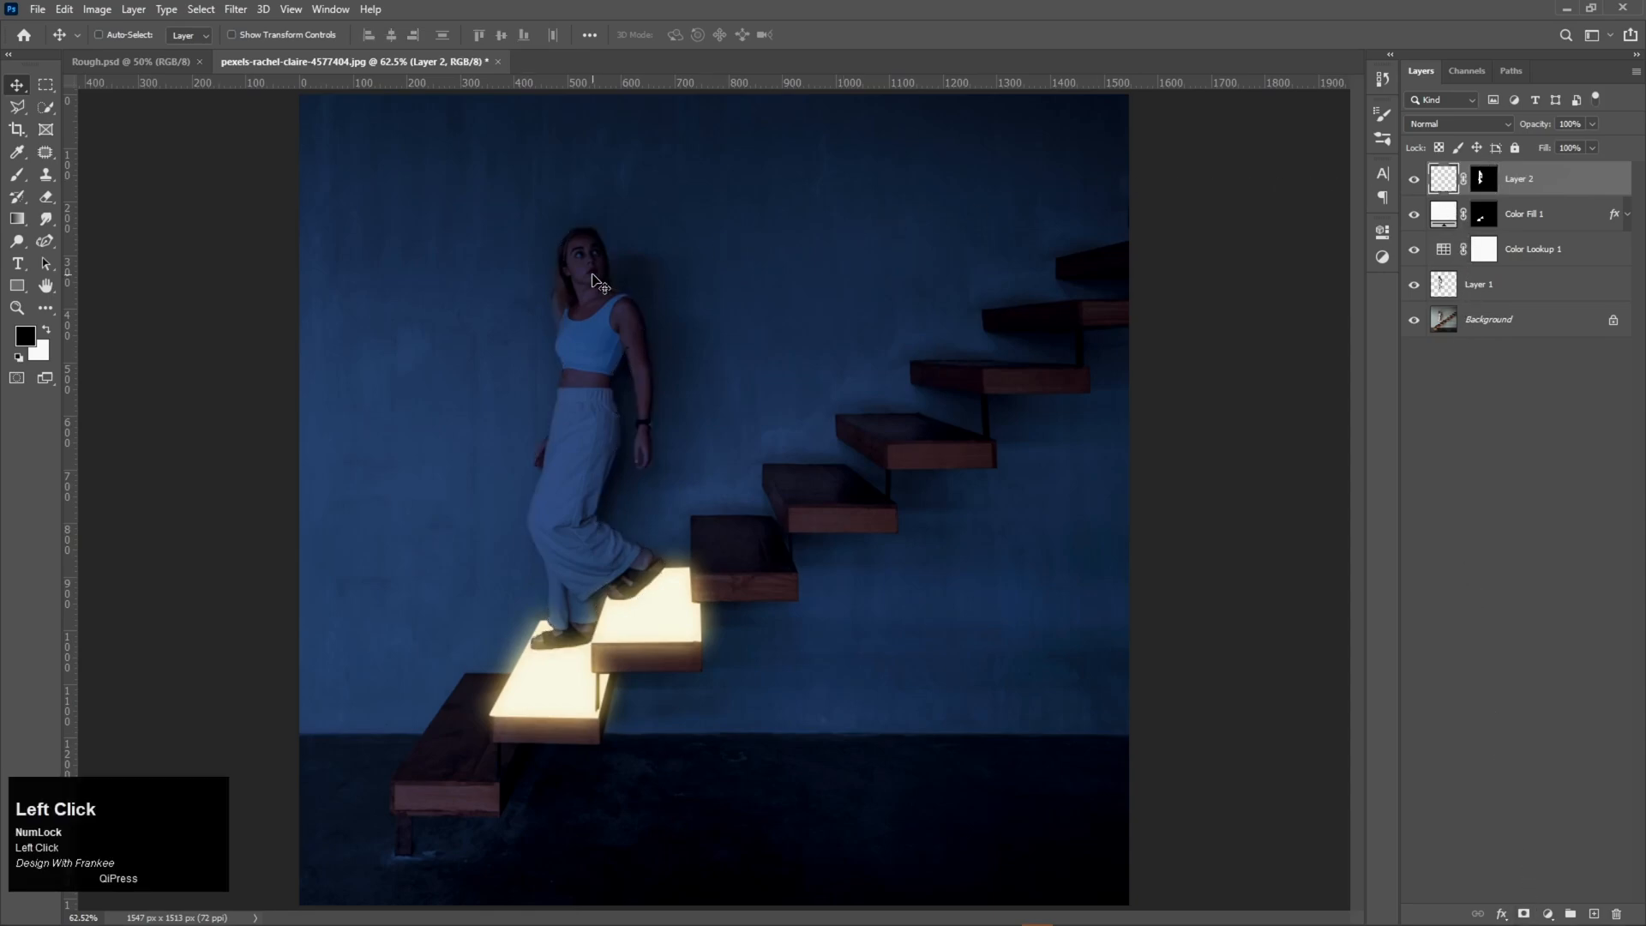
Set up the Brush tool with 2% flow and the foreground color ffd47e
{"action": "right_click", "coordinate": [23, 178]}
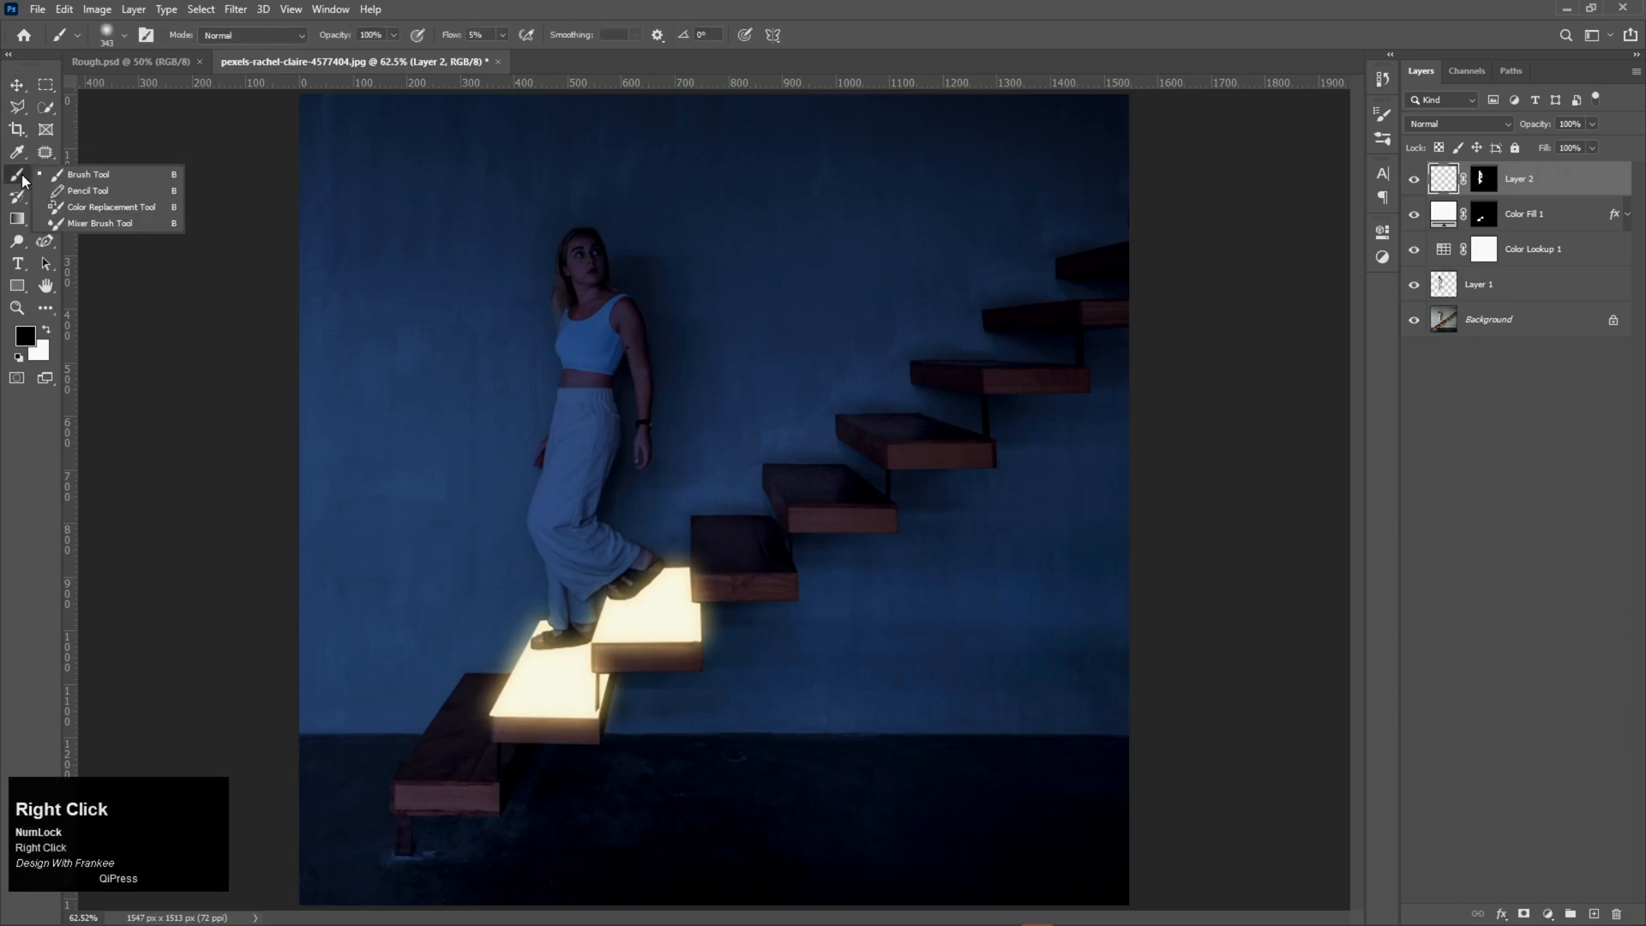
{"action": "left_click", "coordinate": [79, 176]}
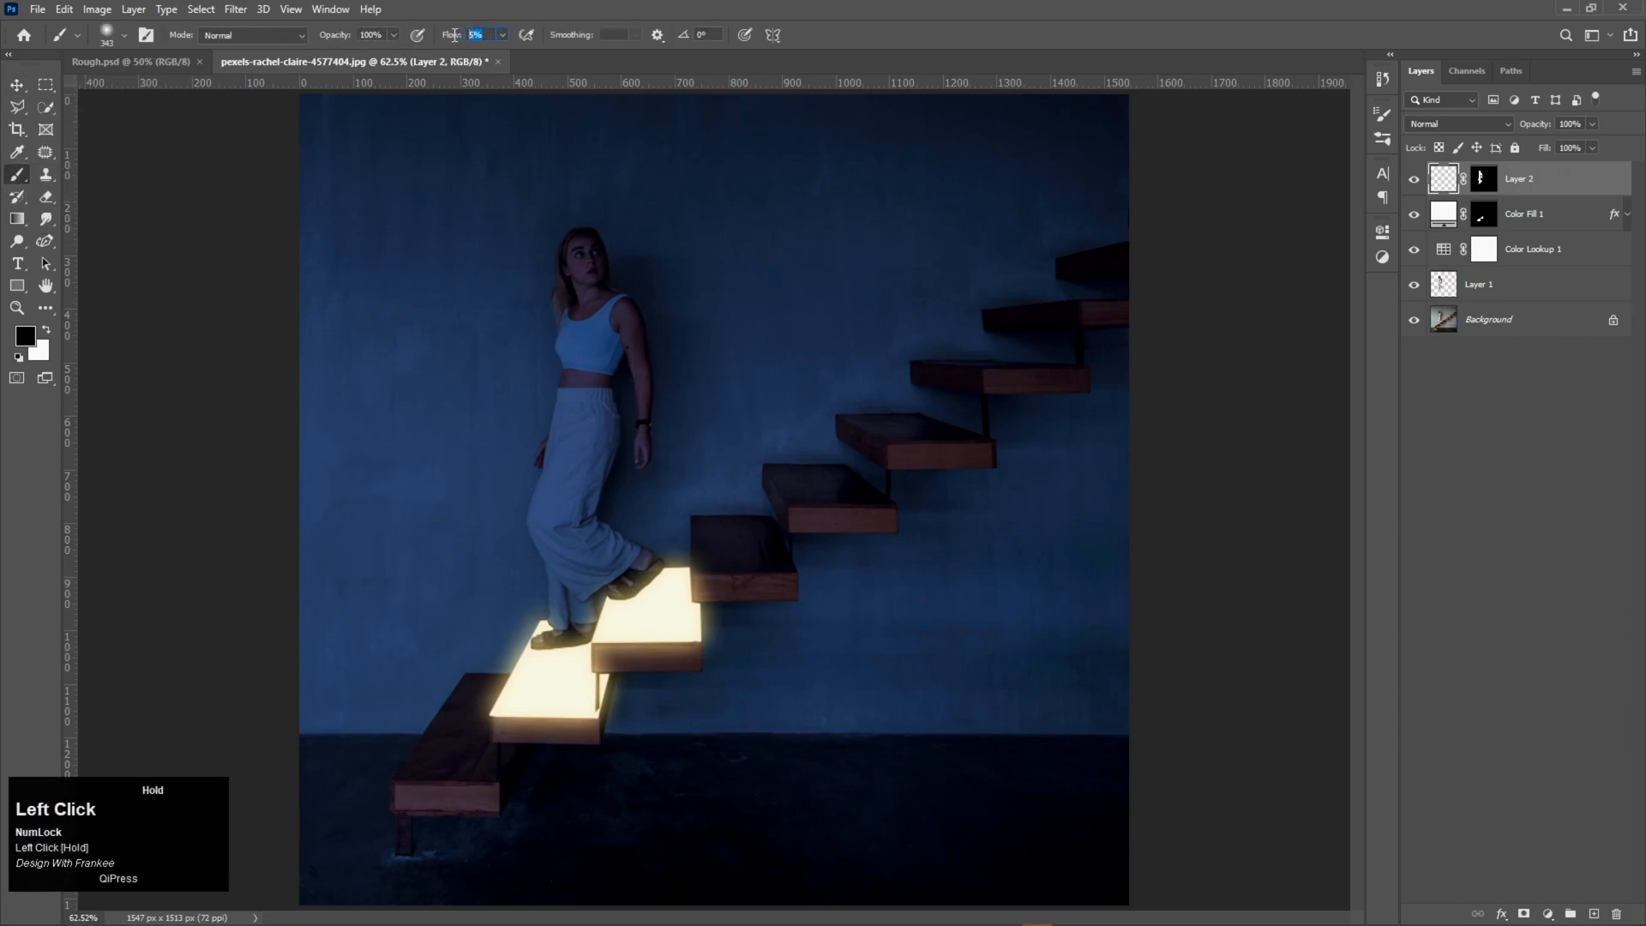
{"action": "left_click", "coordinate": [502, 34]}
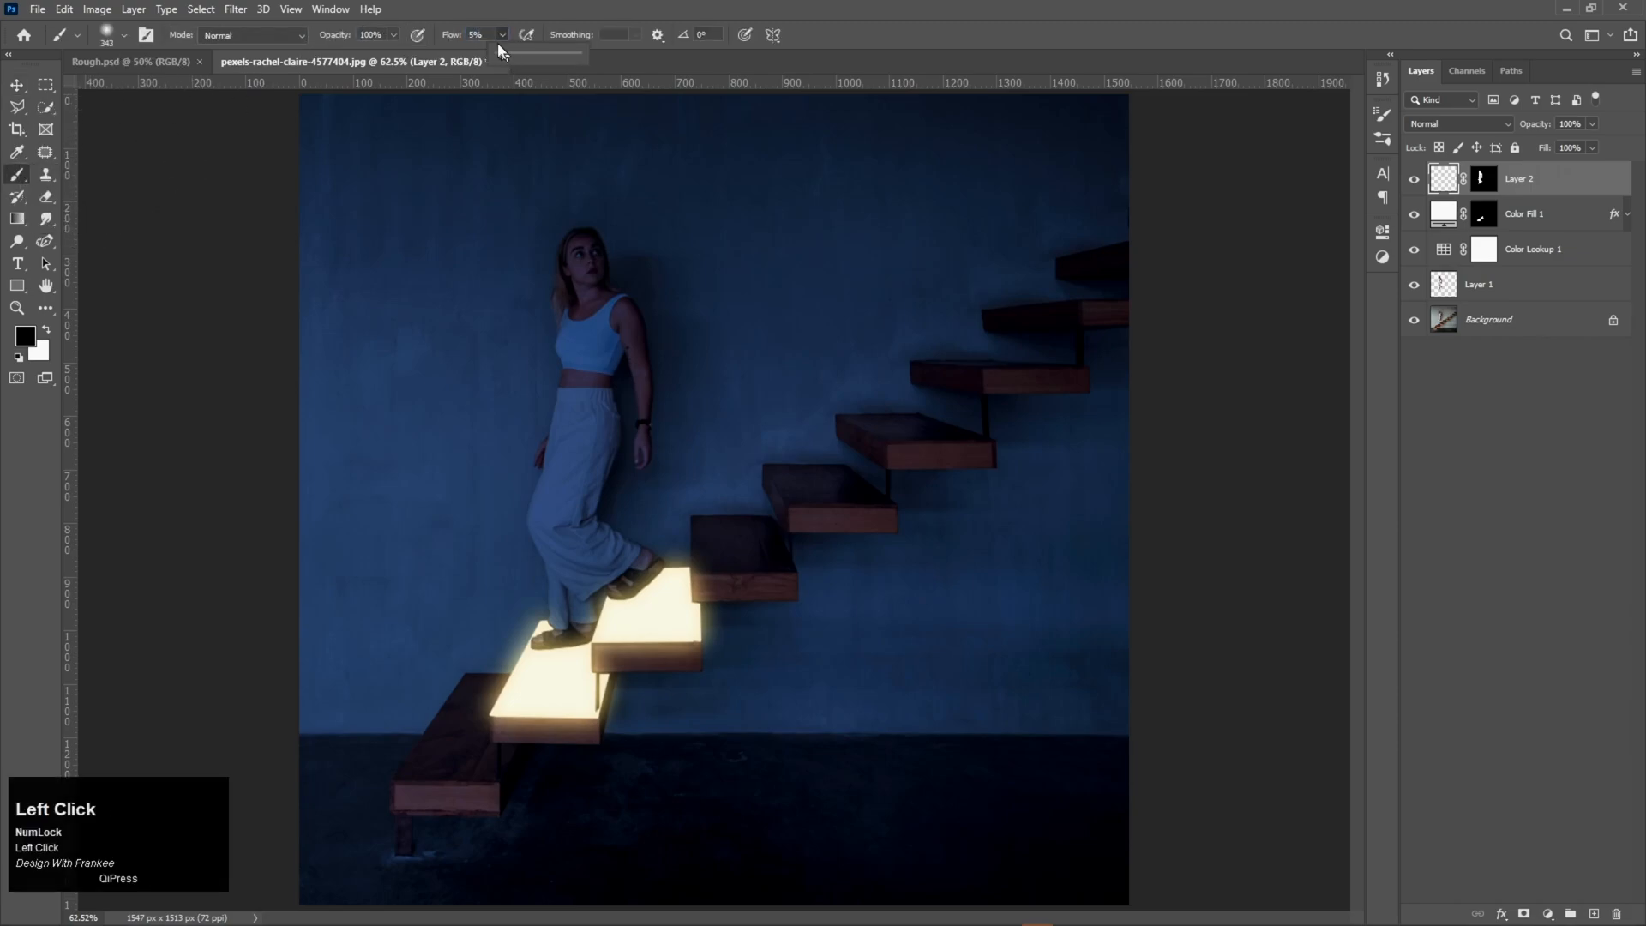
{"action": "left_click", "coordinate": [24, 335]}
{"action": "left_click_drag", "start_coordinate": [1352, 429], "coordinate": [1276, 431]}
{"action": "type", "text": "ffd"}
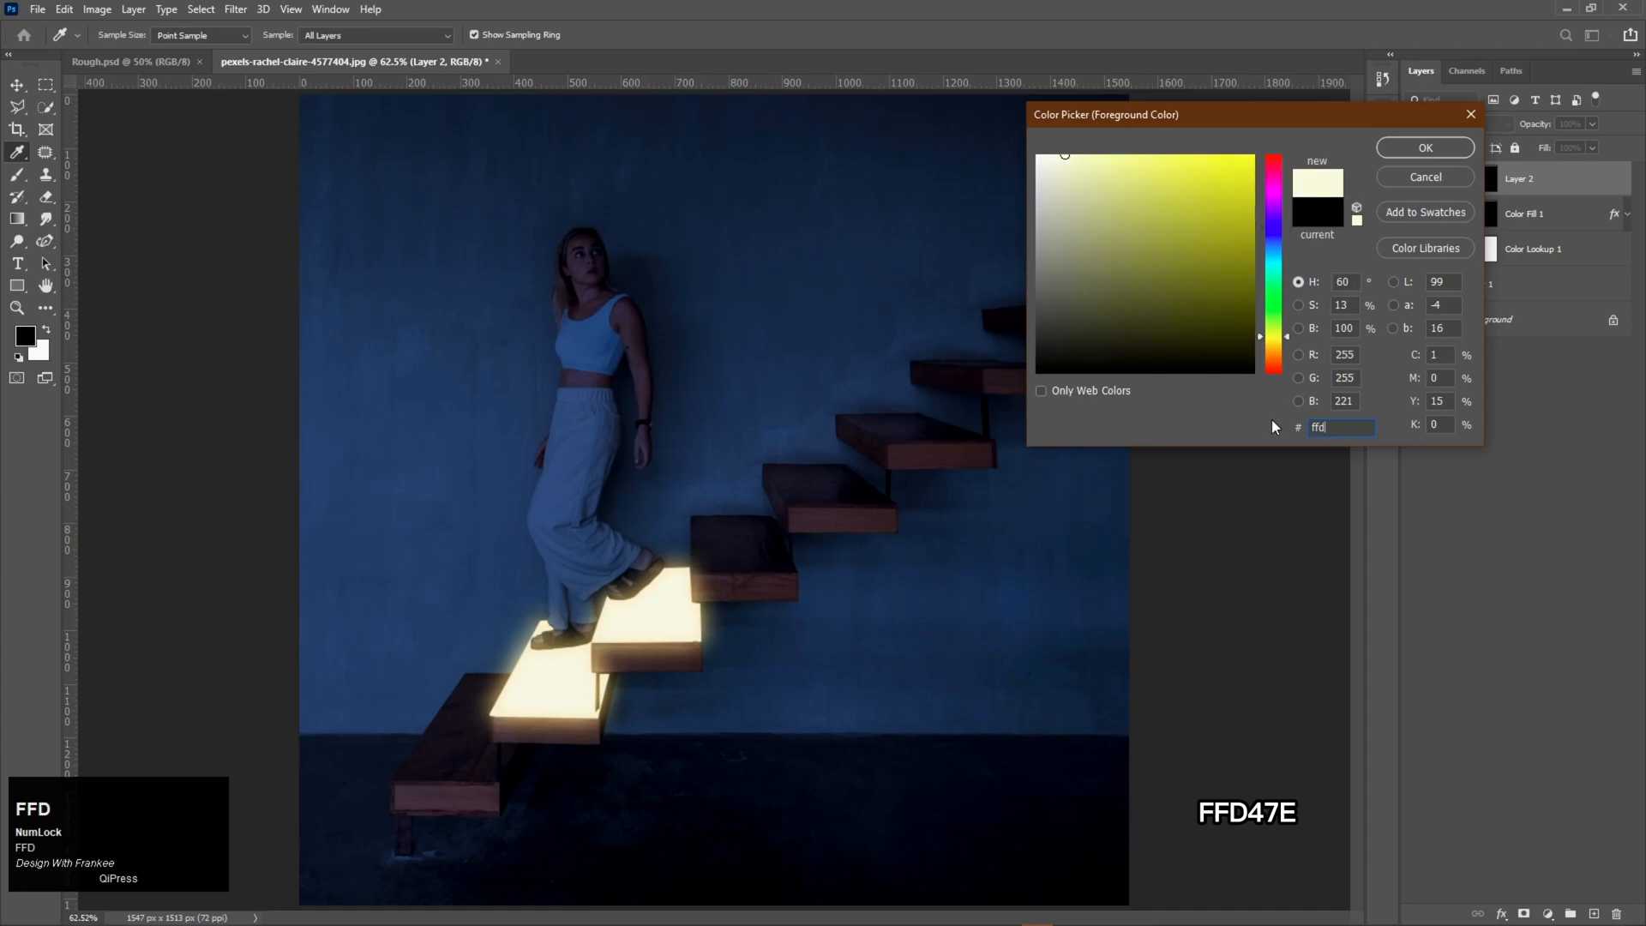
{"action": "type", "text": "47e"}
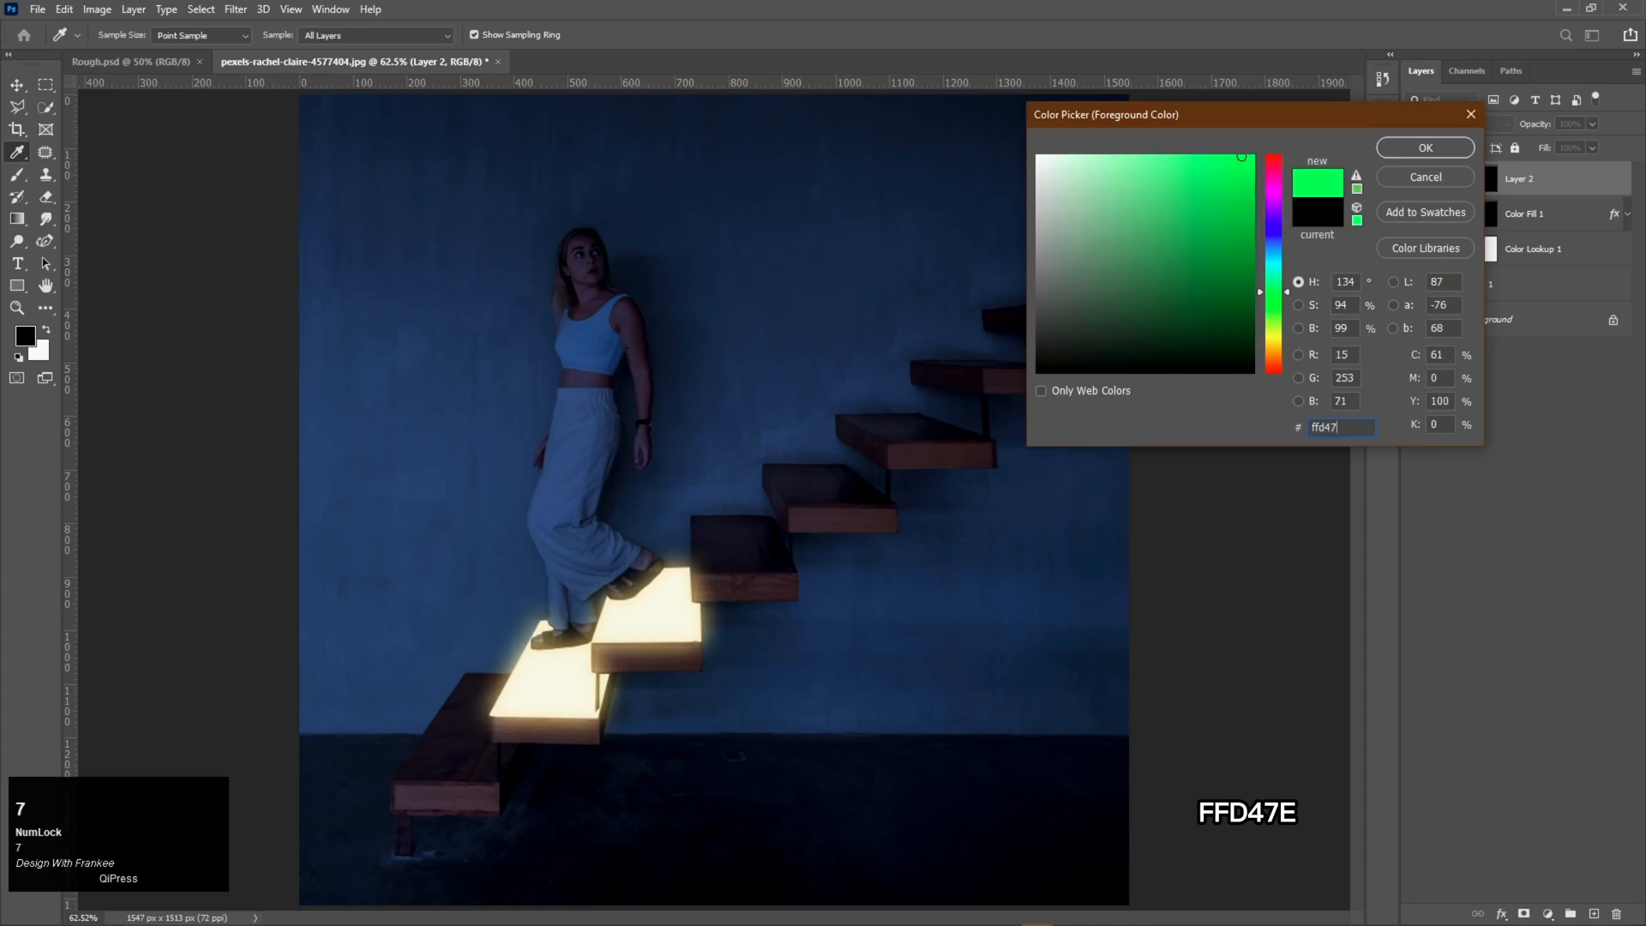
{"action": "key", "text": "Return"}
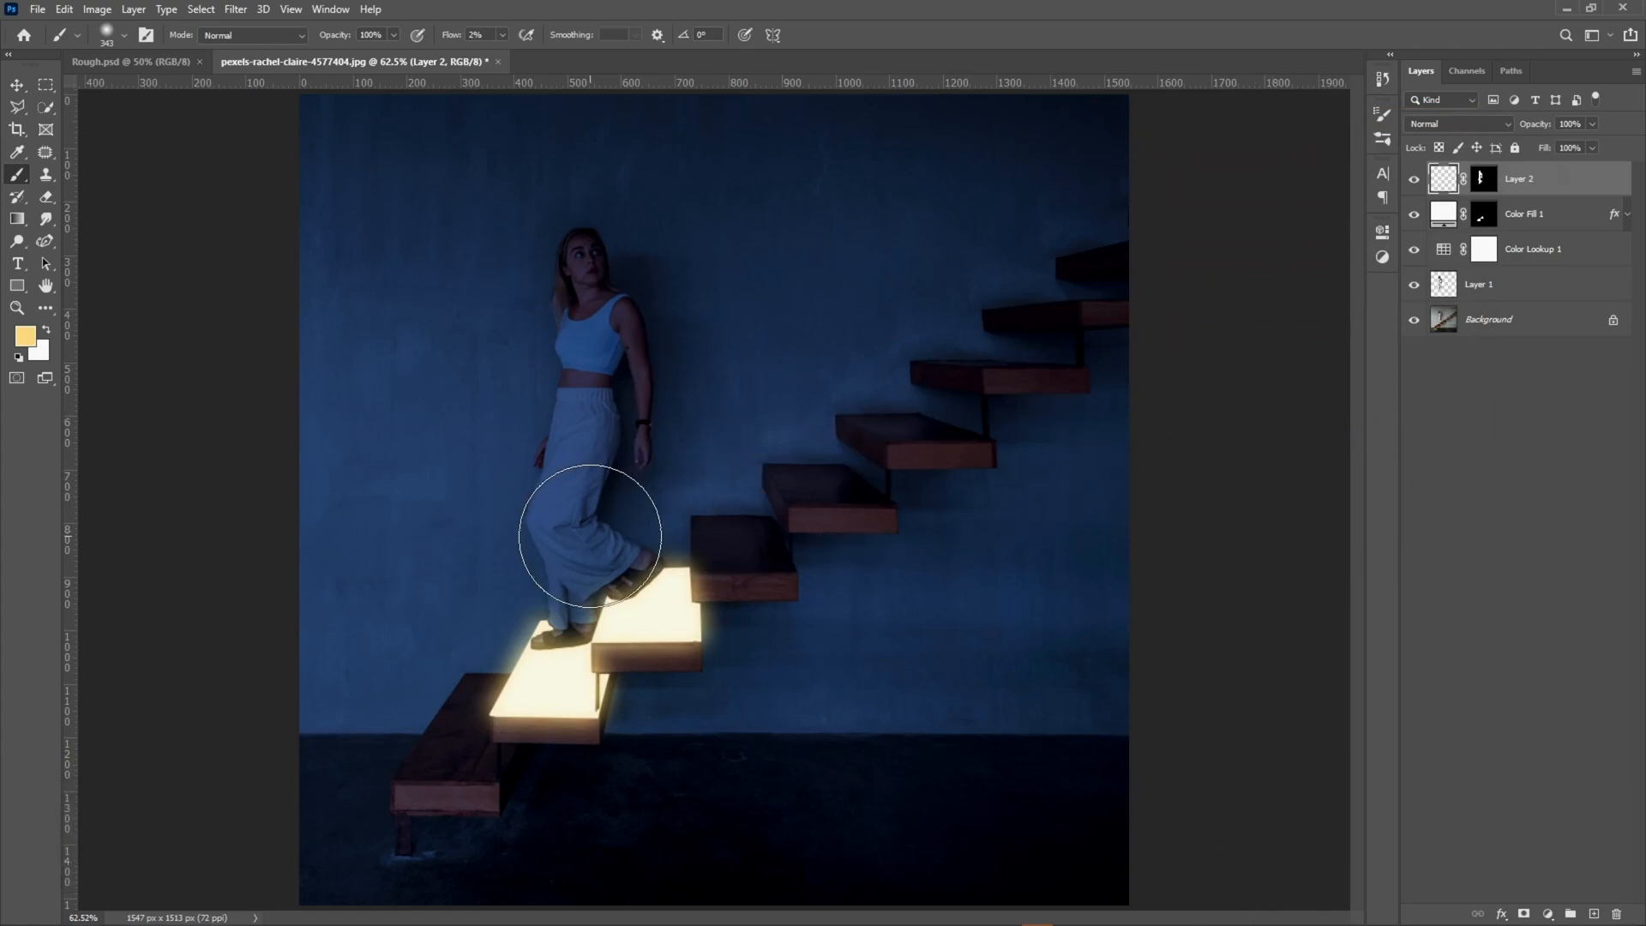
Paint warm light along the soles and edges of both sandals with a soft 22 px brush
{"action": "scroll", "coordinate": [590, 532], "scroll_direction": "up", "scroll_amount": 2, "text": "alt"}
{"action": "scroll", "coordinate": [590, 536], "scroll_direction": "up", "scroll_amount": 2, "text": "alt"}
{"action": "right_click", "coordinate": [650, 569], "text": "alt"}
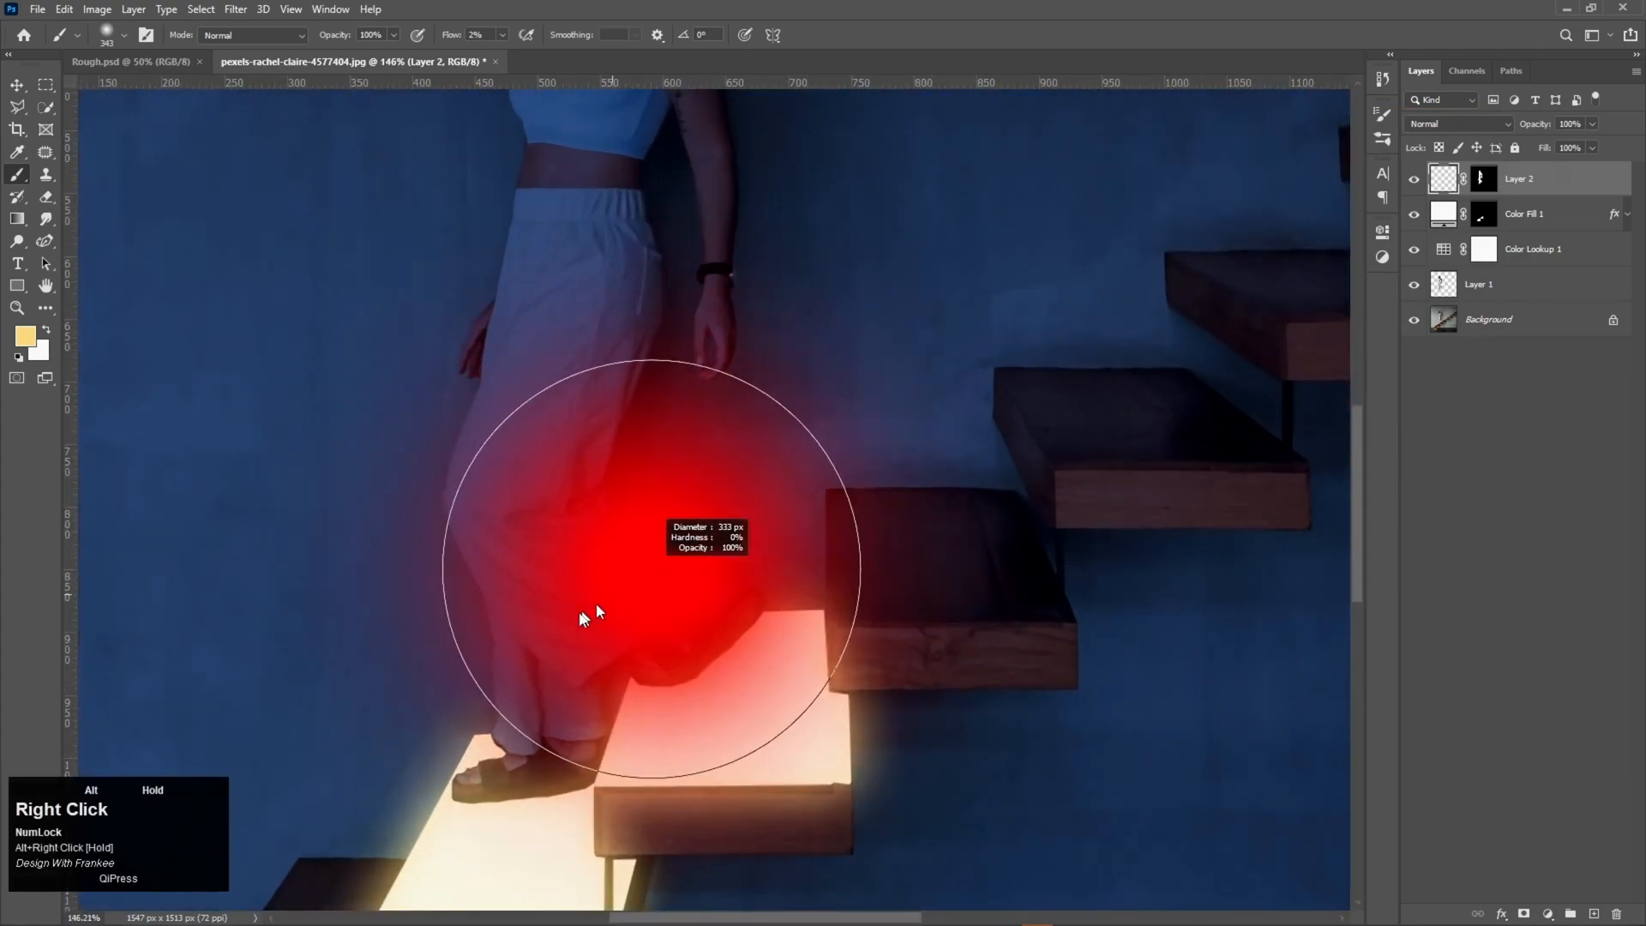
{"action": "left_click_drag", "start_coordinate": [452, 657], "coordinate": [423, 661]}
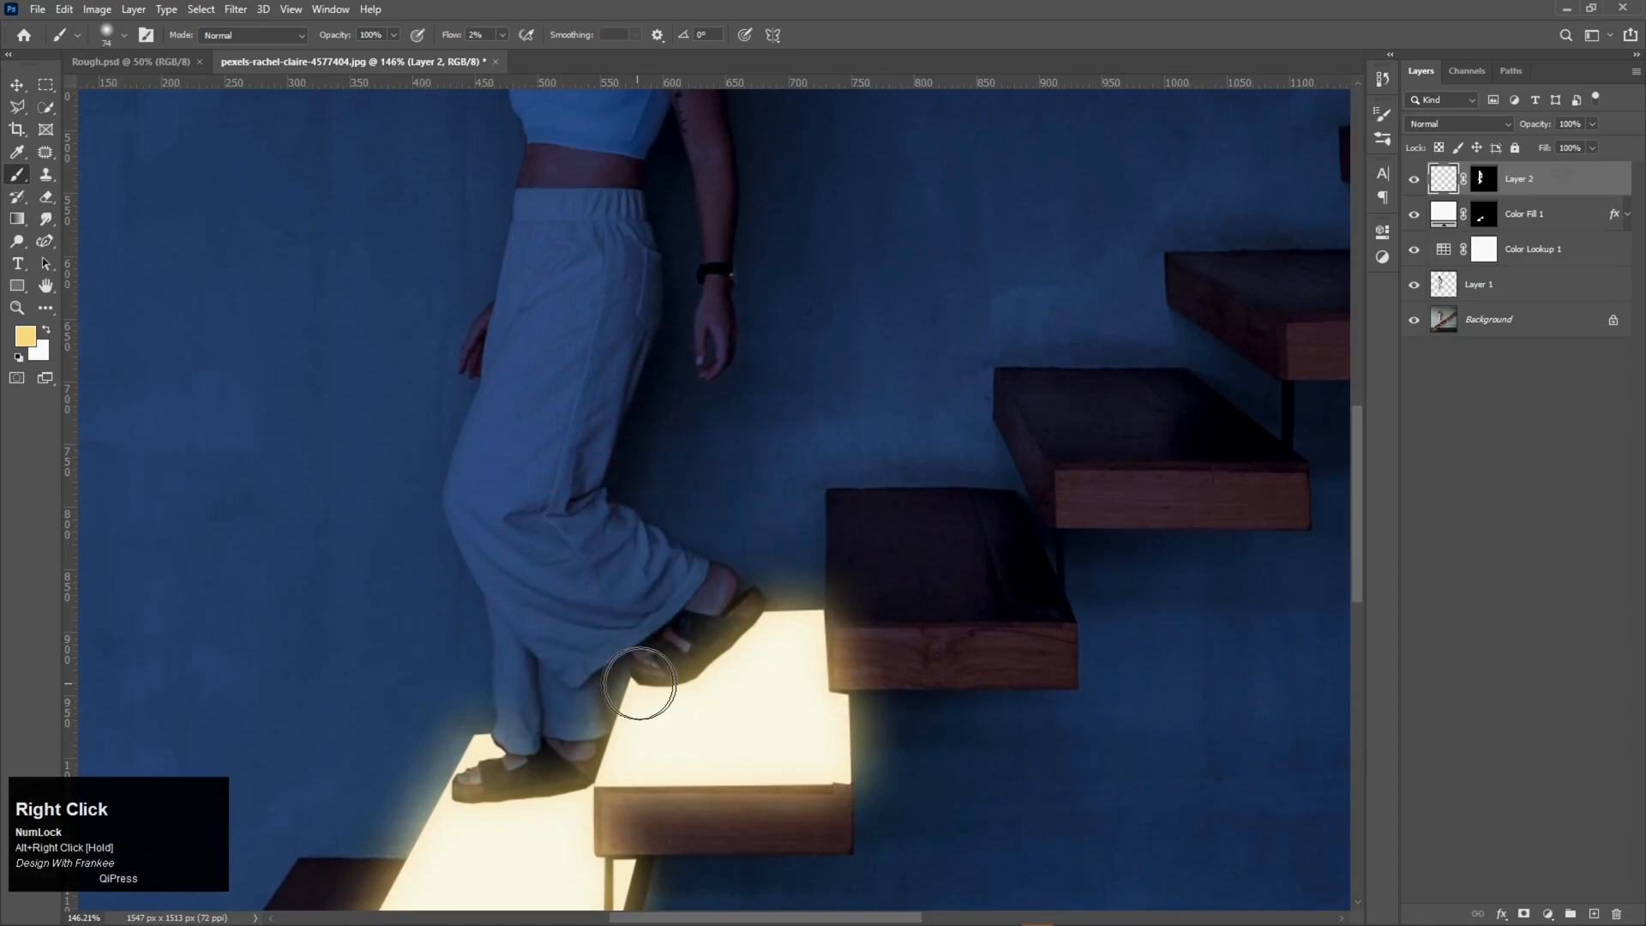
{"action": "scroll", "coordinate": [703, 665], "scroll_direction": "up", "scroll_amount": 4, "text": "alt"}
{"action": "right_click", "coordinate": [764, 630], "text": "alt"}
{"action": "left_click_drag", "start_coordinate": [764, 630], "coordinate": [698, 665]}
{"action": "mouse_move", "coordinate": [772, 577]}
{"action": "left_mouse_down"}
{"action": "mouse_move", "coordinate": [790, 551]}
{"action": "mouse_move", "coordinate": [639, 680]}
{"action": "mouse_move", "coordinate": [816, 582]}
{"action": "left_mouse_up"}
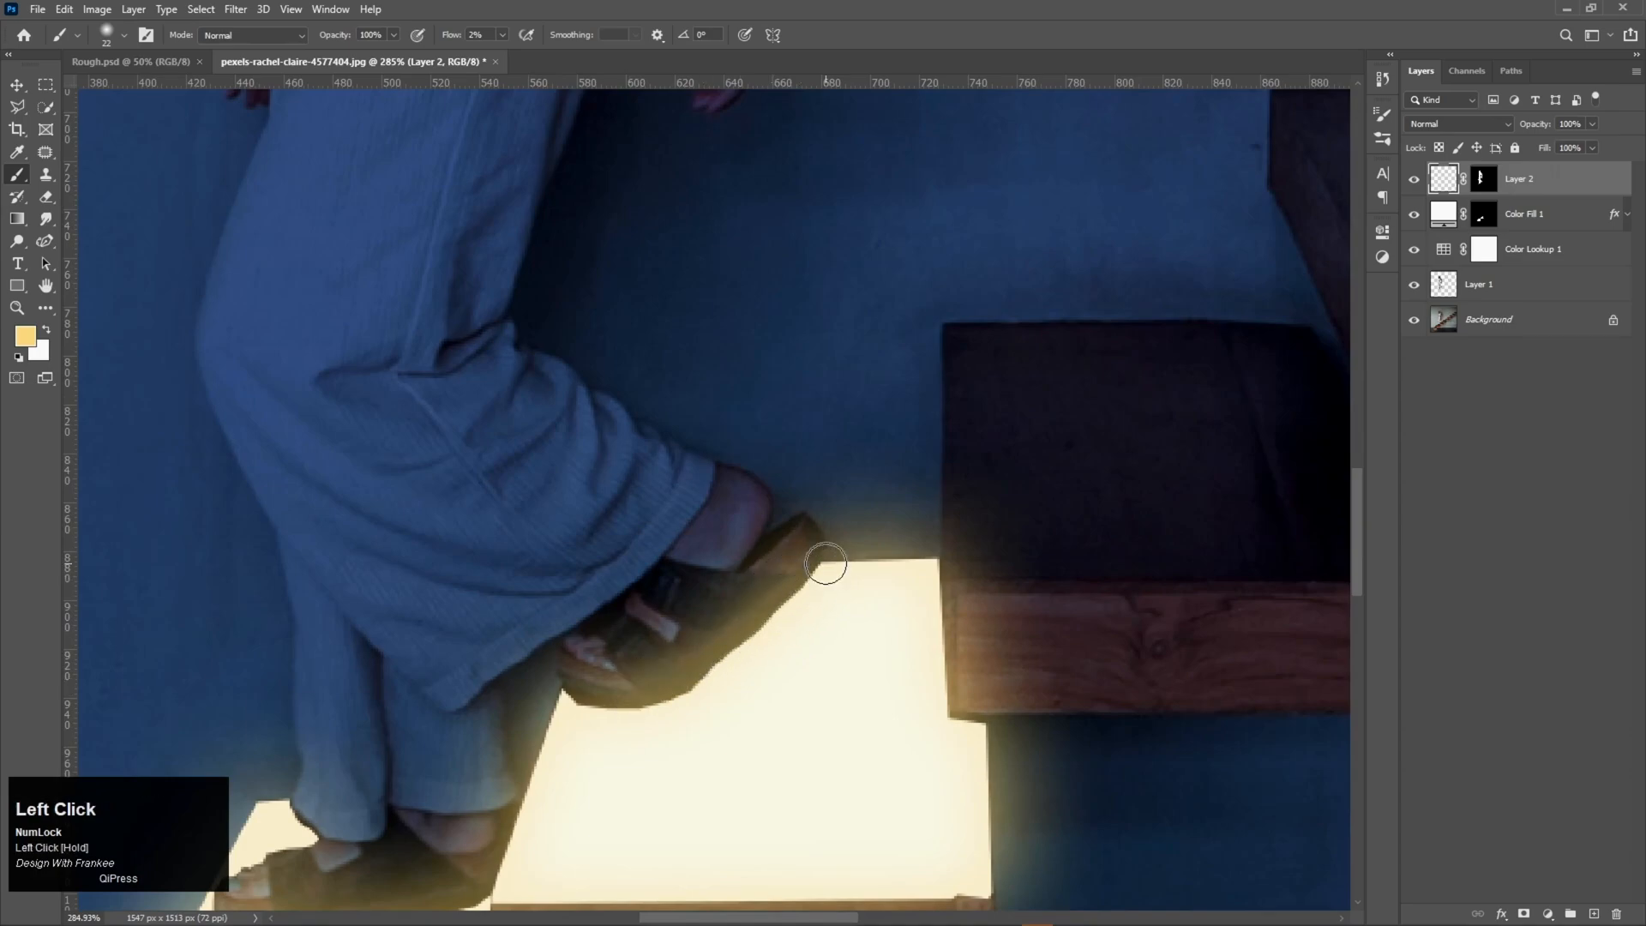
{"action": "mouse_move", "coordinate": [710, 678]}
{"action": "left_mouse_down"}
{"action": "mouse_move", "coordinate": [959, 515]}
{"action": "mouse_move", "coordinate": [698, 721]}
{"action": "mouse_move", "coordinate": [502, 755]}
{"action": "left_mouse_up"}
{"action": "left_click_drag", "start_coordinate": [753, 634], "coordinate": [643, 653]}
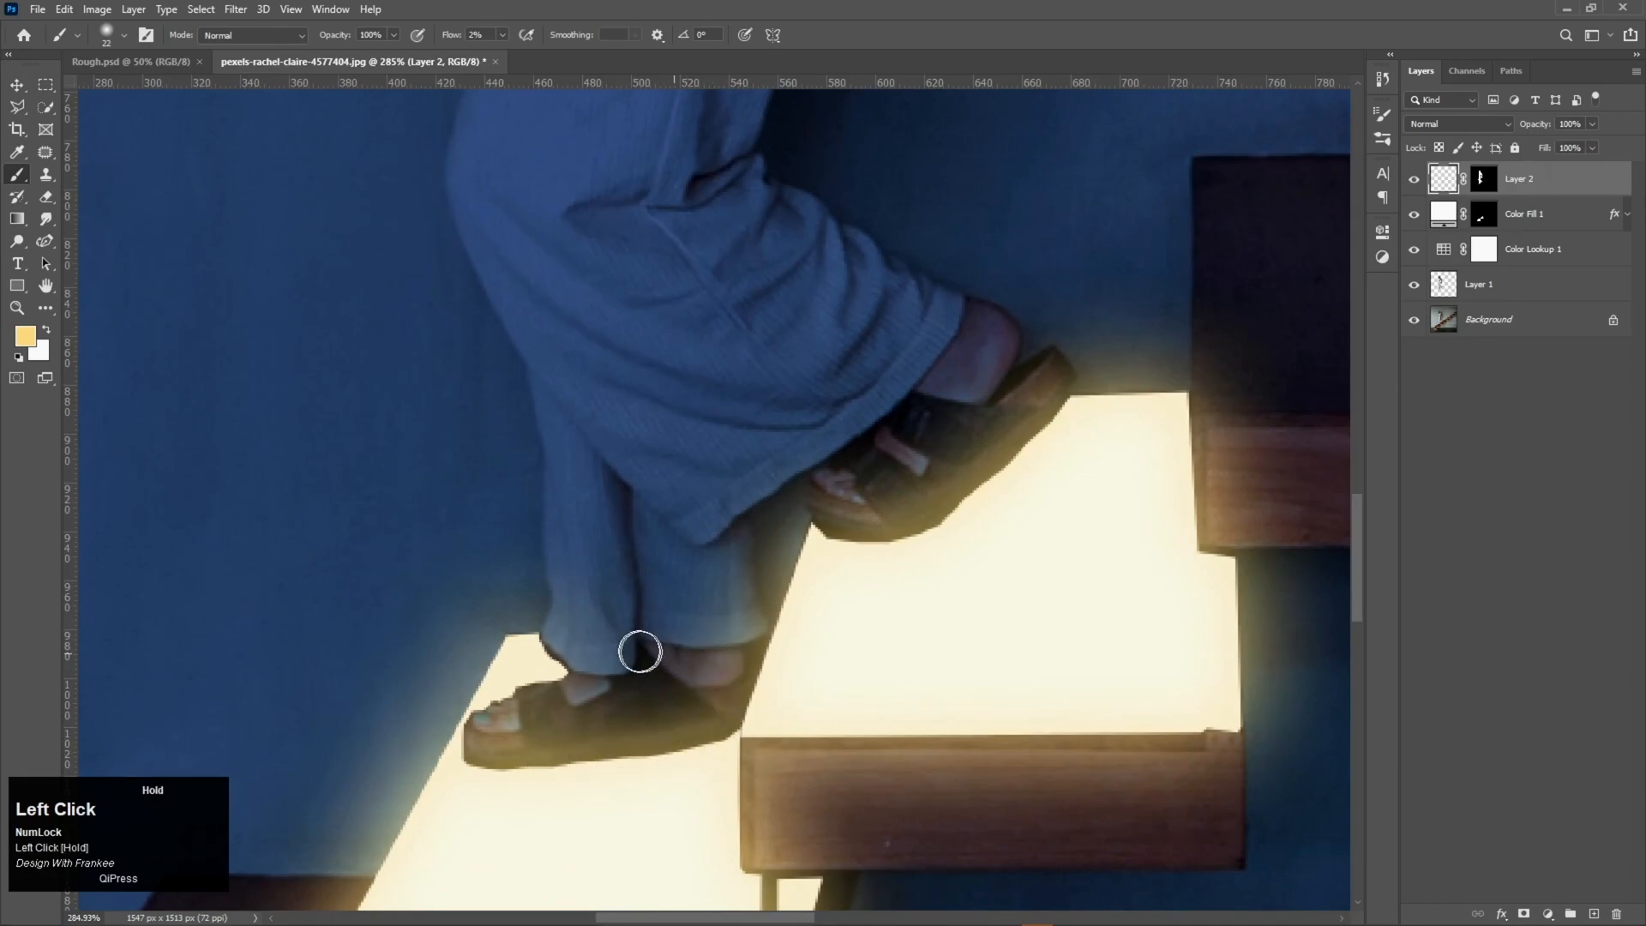
Paint warm rim light along both trouser hems and the raised sandal with a 12 px brush, raising the flow to 3%
{"action": "right_click", "coordinate": [744, 641], "text": "alt"}
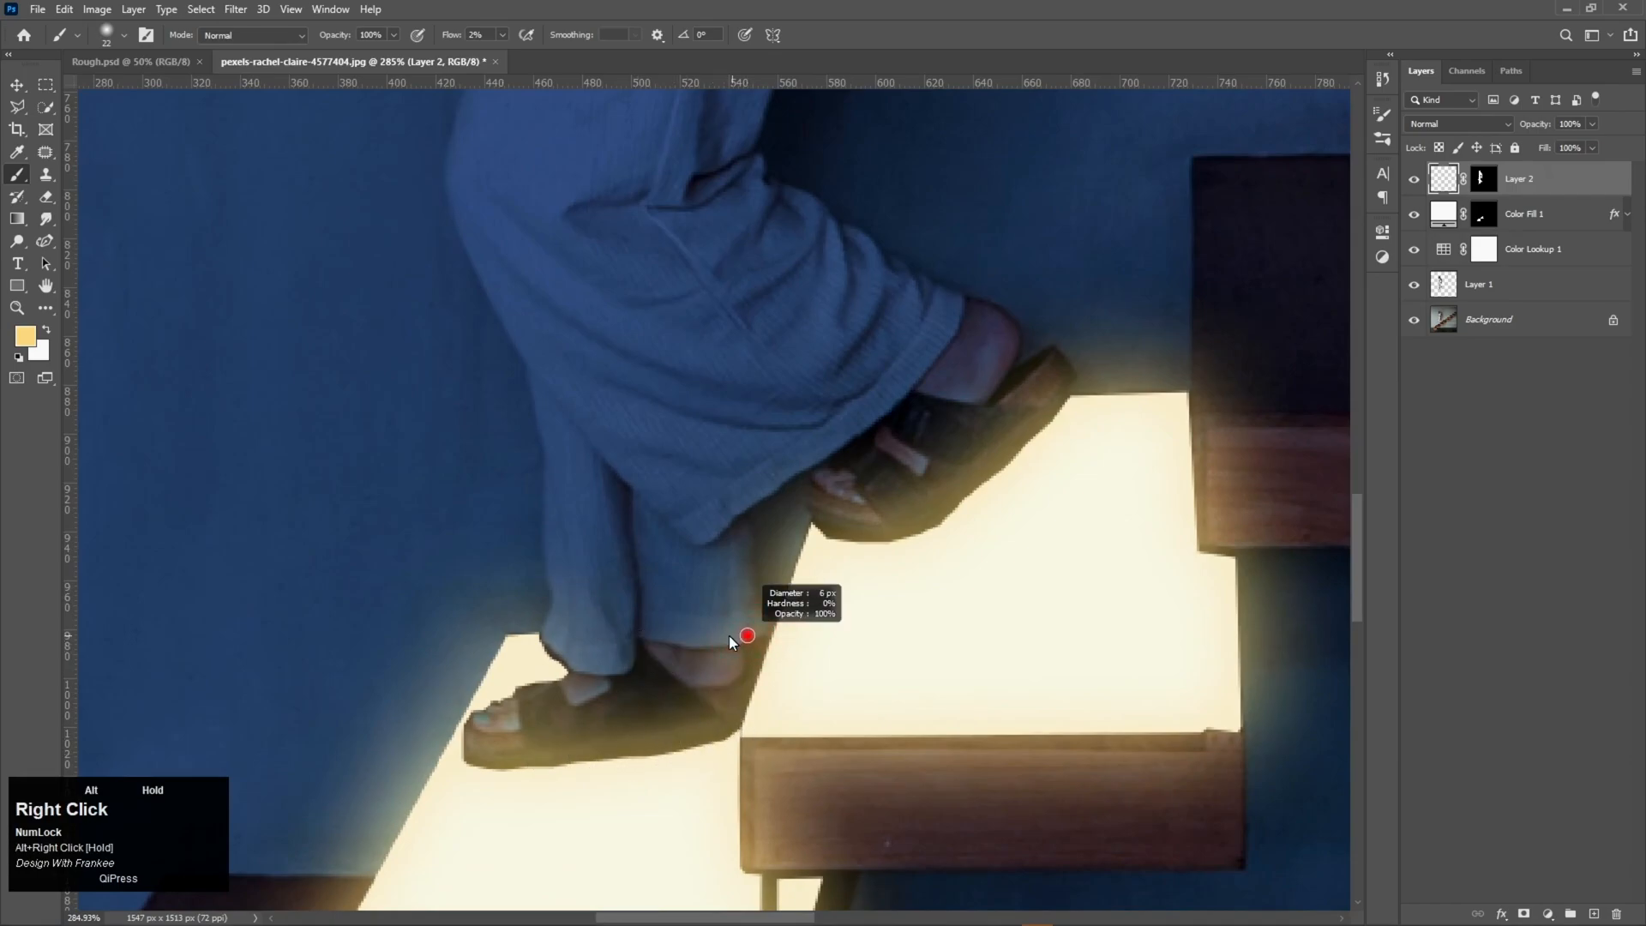
{"action": "left_click_drag", "start_coordinate": [655, 640], "coordinate": [763, 640]}
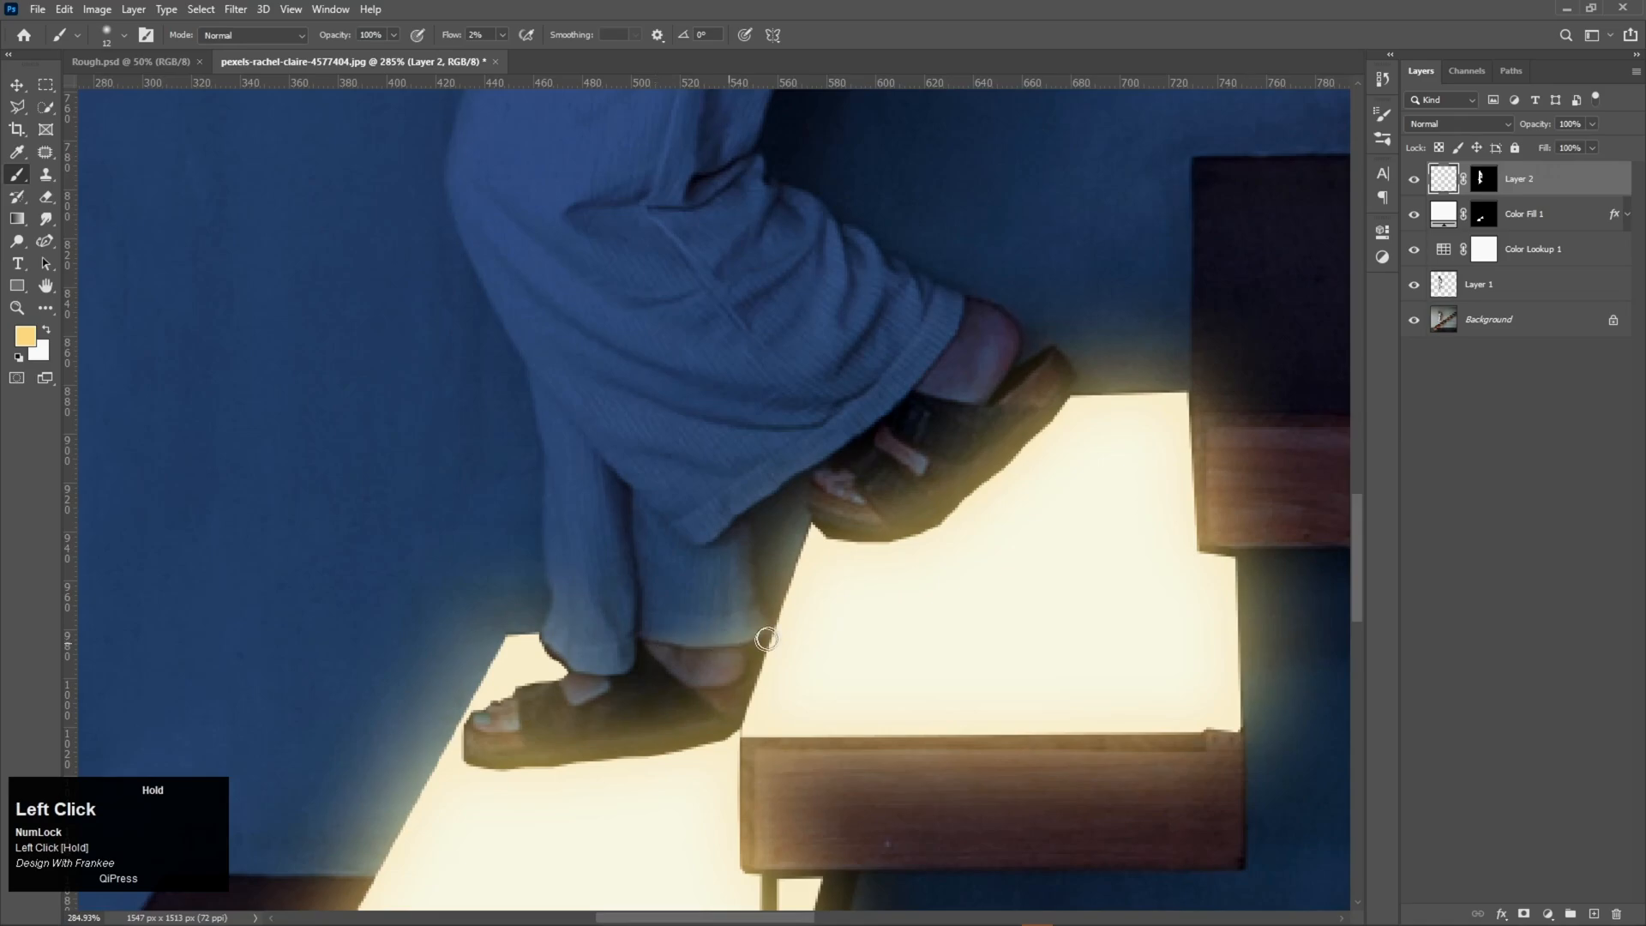
{"action": "key", "text": "space"}
{"action": "left_click_drag", "start_coordinate": [853, 586], "coordinate": [853, 540]}
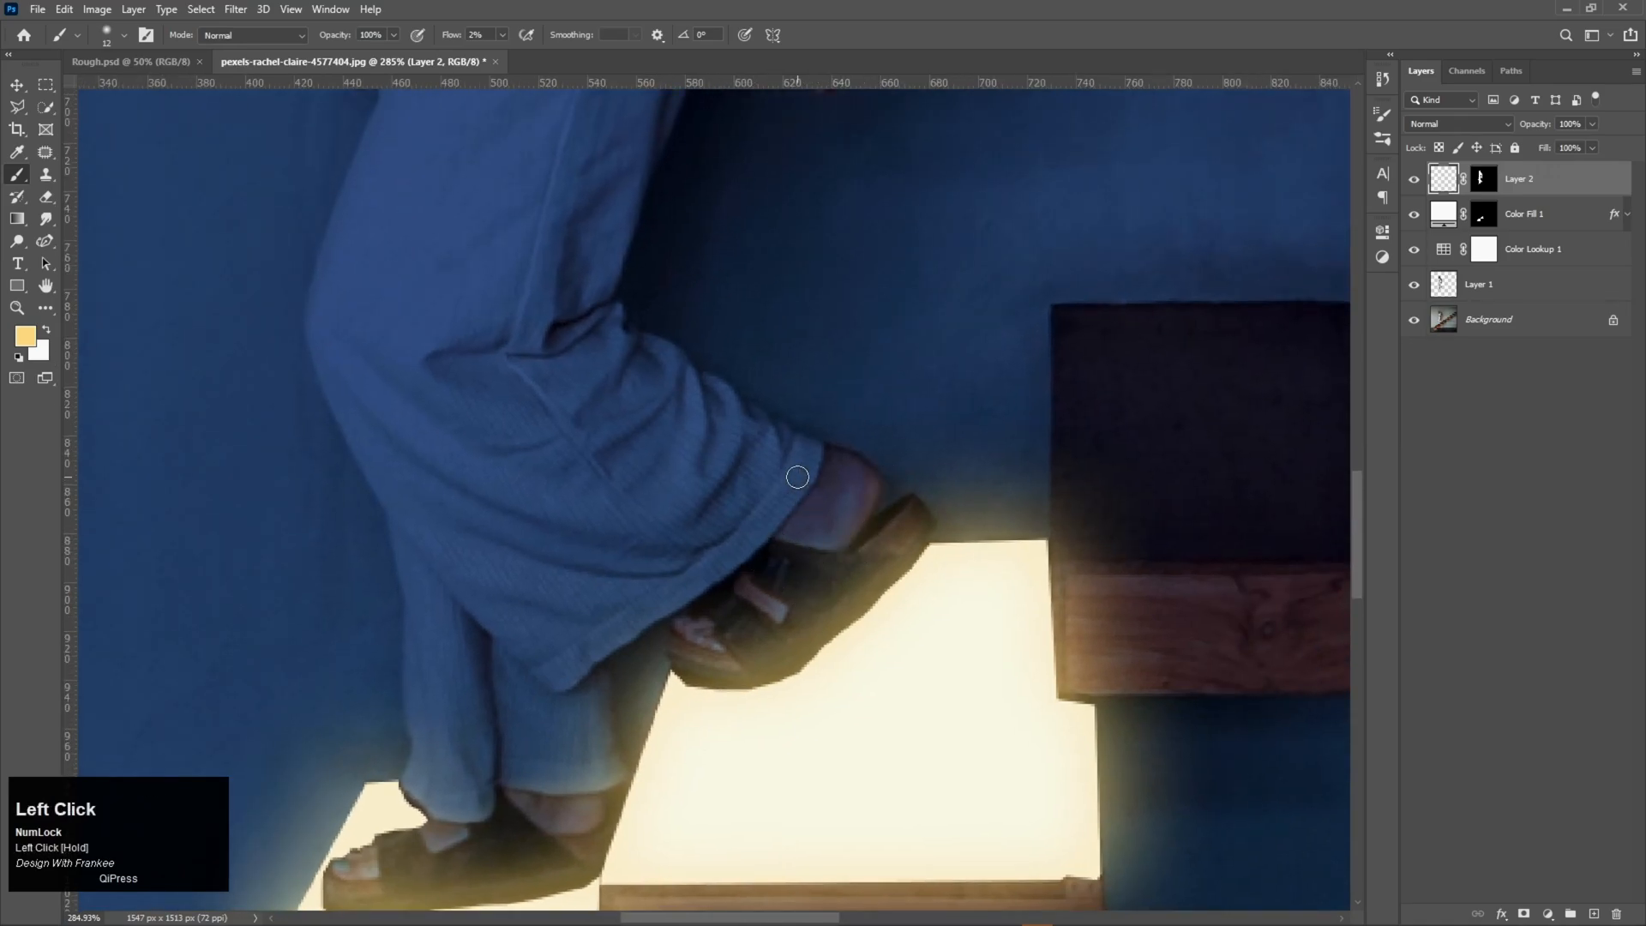
{"action": "scroll", "coordinate": [474, 35], "scroll_direction": "up", "scroll_amount": 1}
{"action": "left_click_drag", "start_coordinate": [810, 470], "coordinate": [737, 563]}
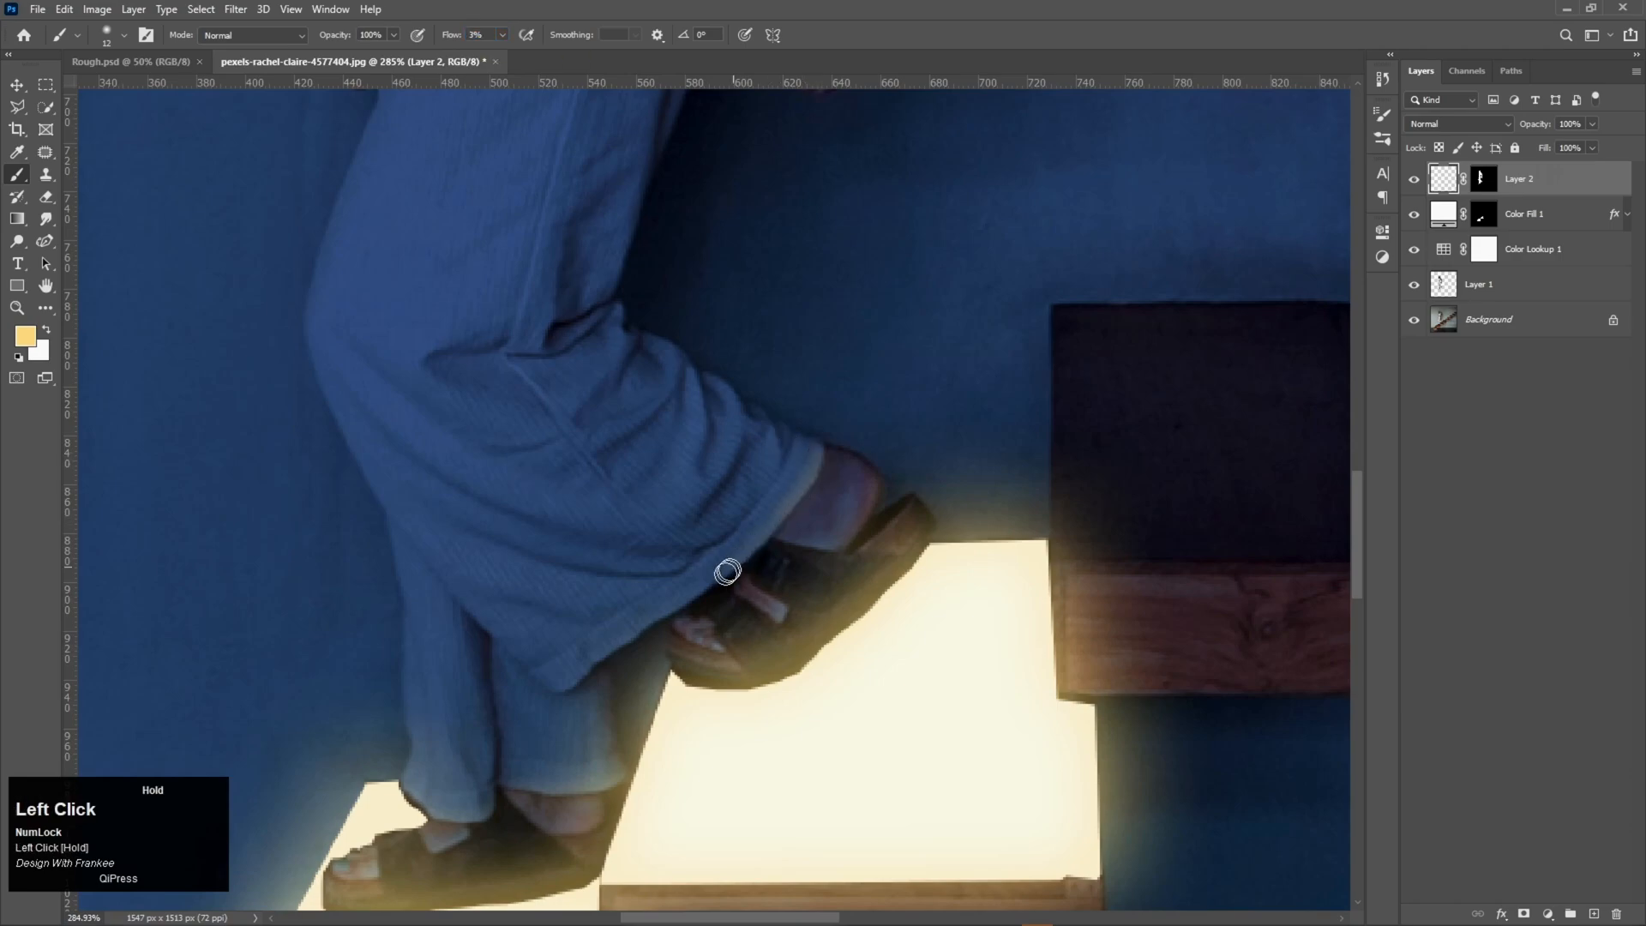
{"action": "mouse_move", "coordinate": [613, 656]}
{"action": "left_mouse_down"}
{"action": "mouse_move", "coordinate": [744, 561]}
{"action": "mouse_move", "coordinate": [575, 674]}
{"action": "left_mouse_up"}
{"action": "key", "text": "space"}
{"action": "left_click_drag", "start_coordinate": [633, 669], "coordinate": [769, 562]}
{"action": "left_click_drag", "start_coordinate": [1012, 368], "coordinate": [1051, 400]}
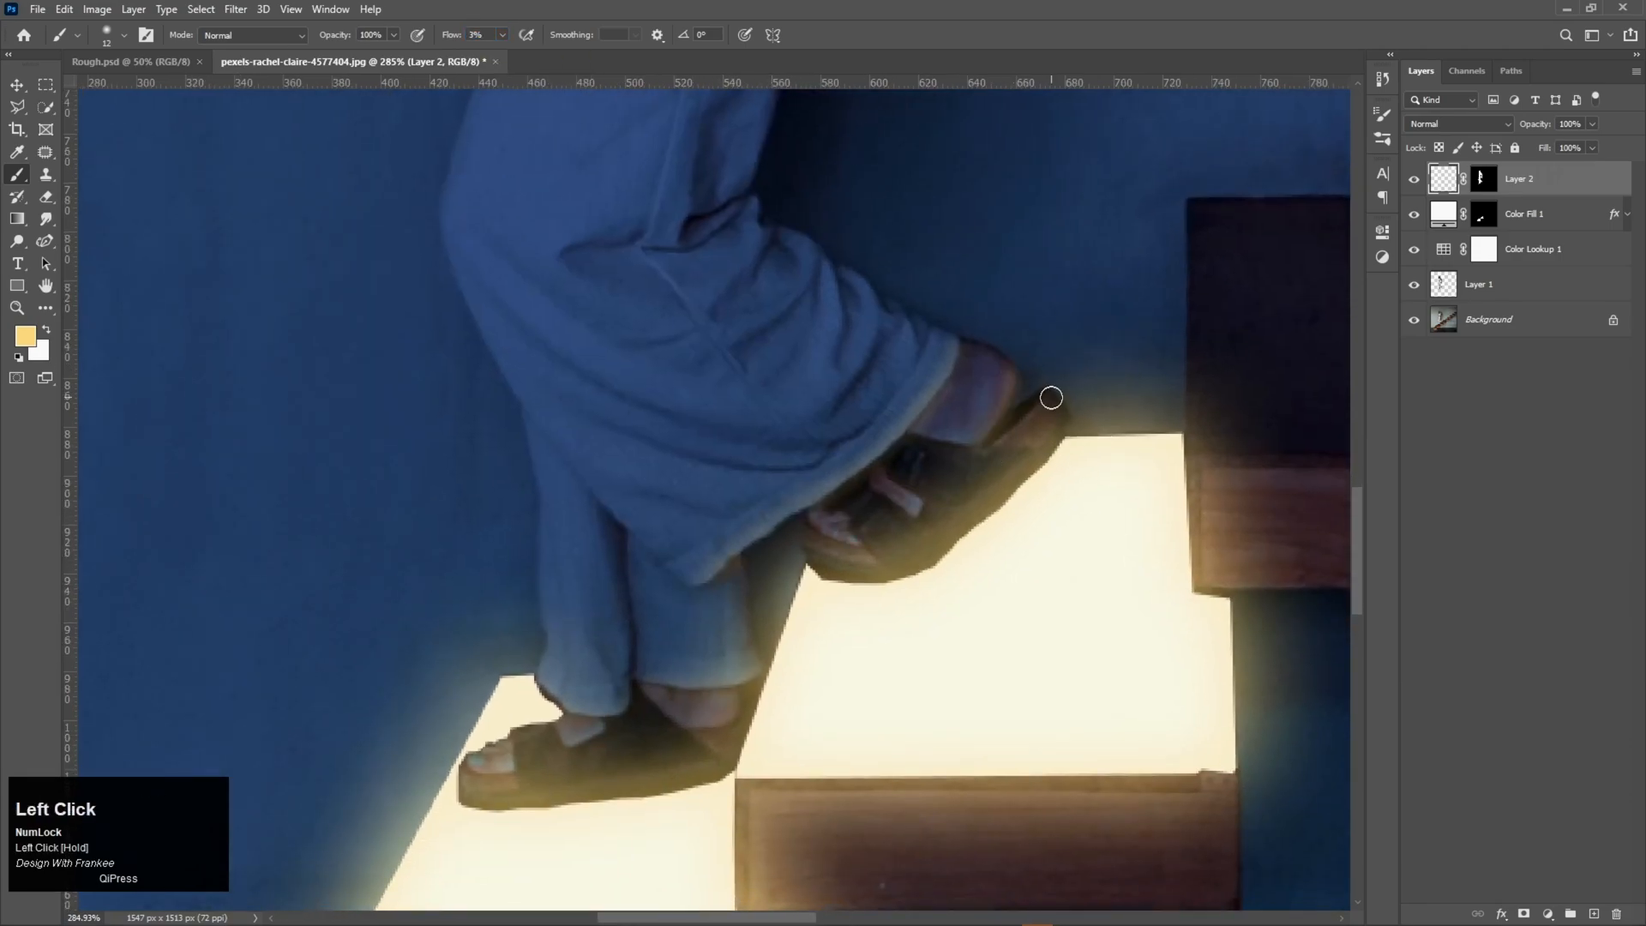
Paint warm highlights along the trouser folds around the bent knee and down both lower legs
{"action": "key", "text": "space"}
{"action": "left_click_drag", "start_coordinate": [897, 338], "coordinate": [834, 471]}
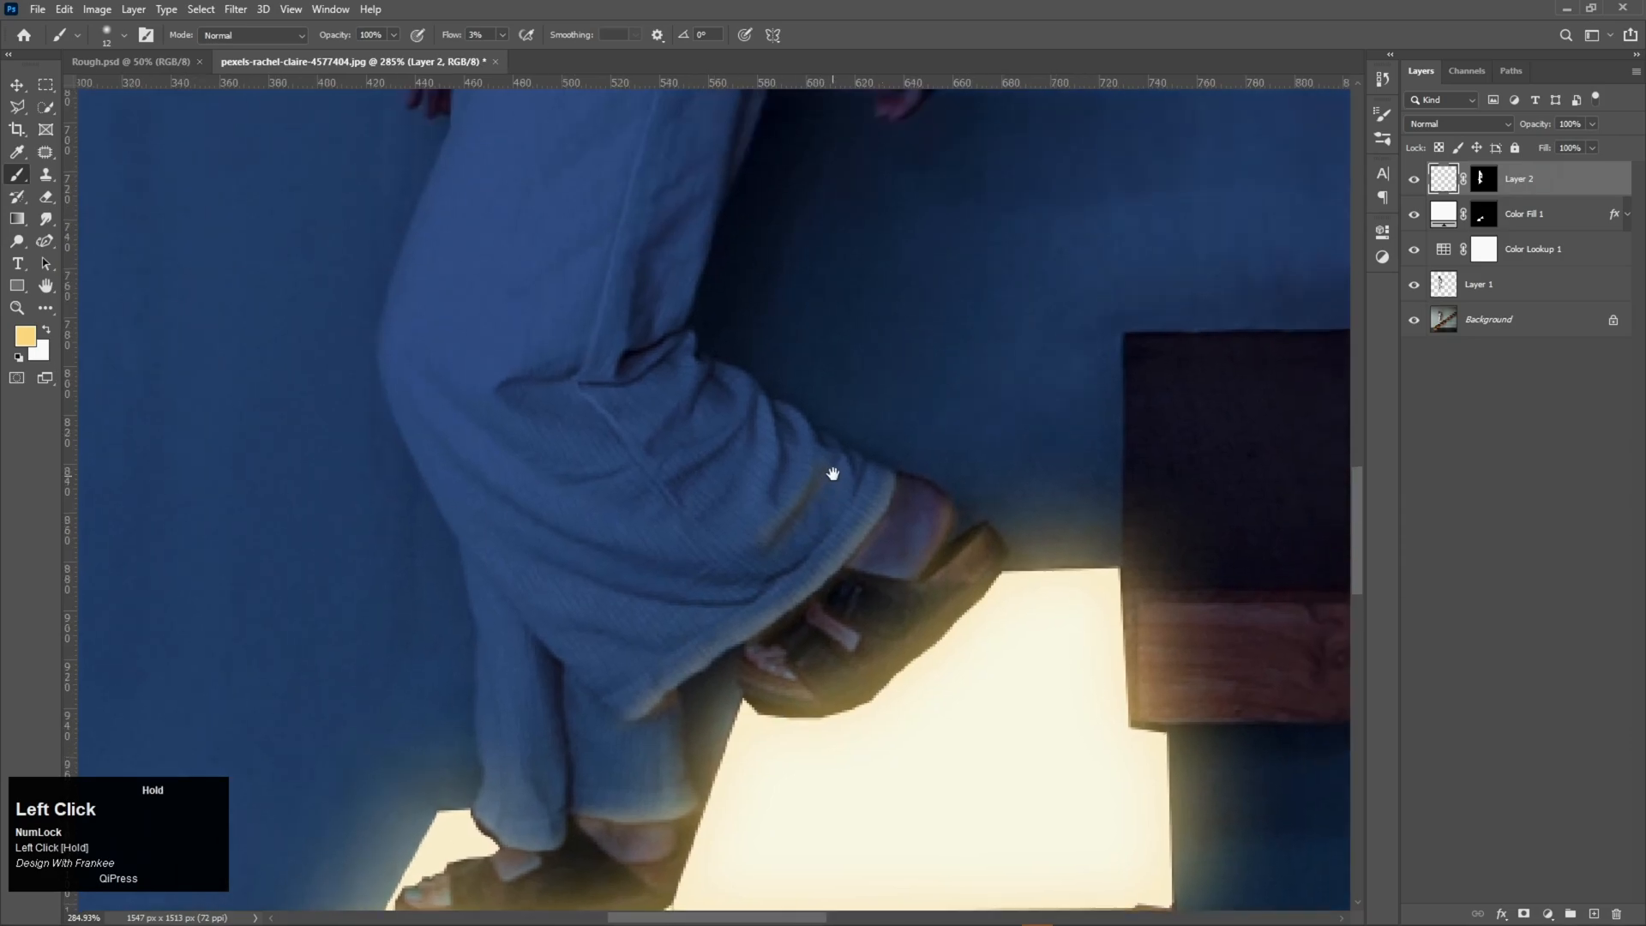
{"action": "left_click_drag", "start_coordinate": [805, 546], "coordinate": [769, 482]}
{"action": "left_click_drag", "start_coordinate": [749, 410], "coordinate": [700, 463]}
{"action": "mouse_move", "coordinate": [770, 583]}
{"action": "left_mouse_down"}
{"action": "mouse_move", "coordinate": [595, 546]}
{"action": "mouse_move", "coordinate": [435, 440]}
{"action": "mouse_move", "coordinate": [743, 601]}
{"action": "mouse_move", "coordinate": [485, 525]}
{"action": "left_mouse_up"}
{"action": "left_click_drag", "start_coordinate": [485, 526], "coordinate": [772, 604]}
{"action": "left_click_drag", "start_coordinate": [719, 655], "coordinate": [528, 630]}
{"action": "mouse_move", "coordinate": [691, 350]}
{"action": "left_mouse_down"}
{"action": "mouse_move", "coordinate": [591, 384]}
{"action": "mouse_move", "coordinate": [607, 360]}
{"action": "left_mouse_up"}
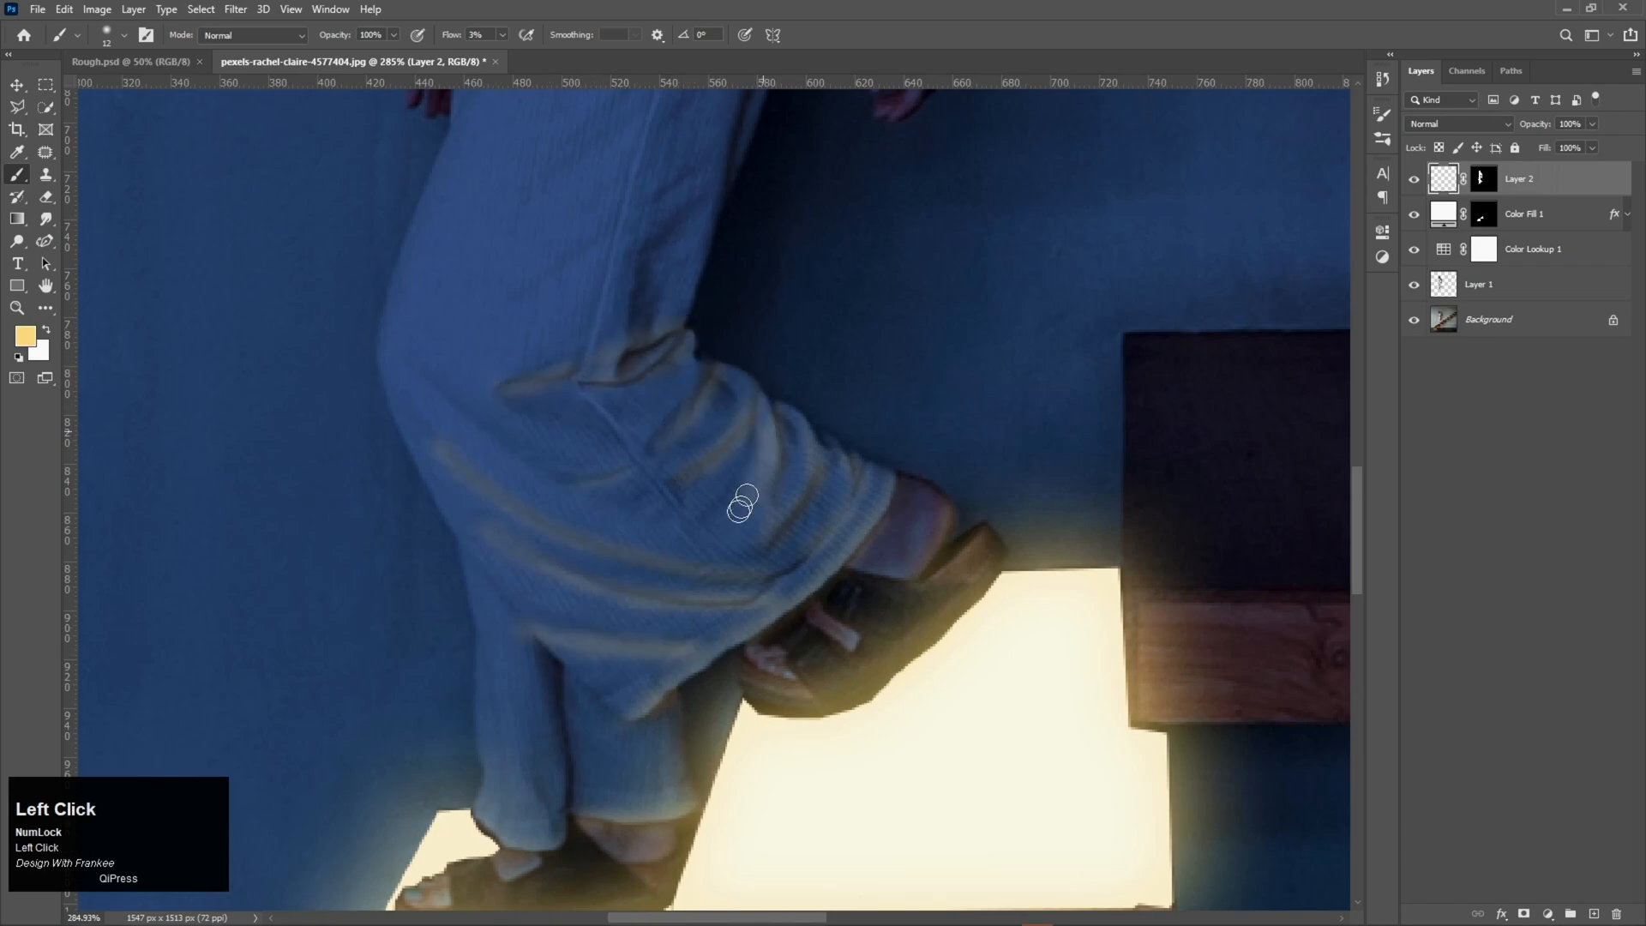
{"action": "left_click_drag", "start_coordinate": [761, 386], "coordinate": [873, 651]}
{"action": "left_click_drag", "start_coordinate": [882, 342], "coordinate": [815, 537]}
{"action": "mouse_move", "coordinate": [740, 590]}
{"action": "left_mouse_down"}
{"action": "mouse_move", "coordinate": [620, 500]}
{"action": "mouse_move", "coordinate": [852, 471]}
{"action": "left_mouse_up"}
{"action": "left_click_drag", "start_coordinate": [709, 503], "coordinate": [703, 662]}
{"action": "left_click_drag", "start_coordinate": [776, 540], "coordinate": [779, 686]}
Enlarge the brush to 51 px and spread soft warm light over the lower trouser legs
{"action": "right_click", "coordinate": [846, 577], "text": "alt"}
{"action": "left_click", "coordinate": [1003, 466]}
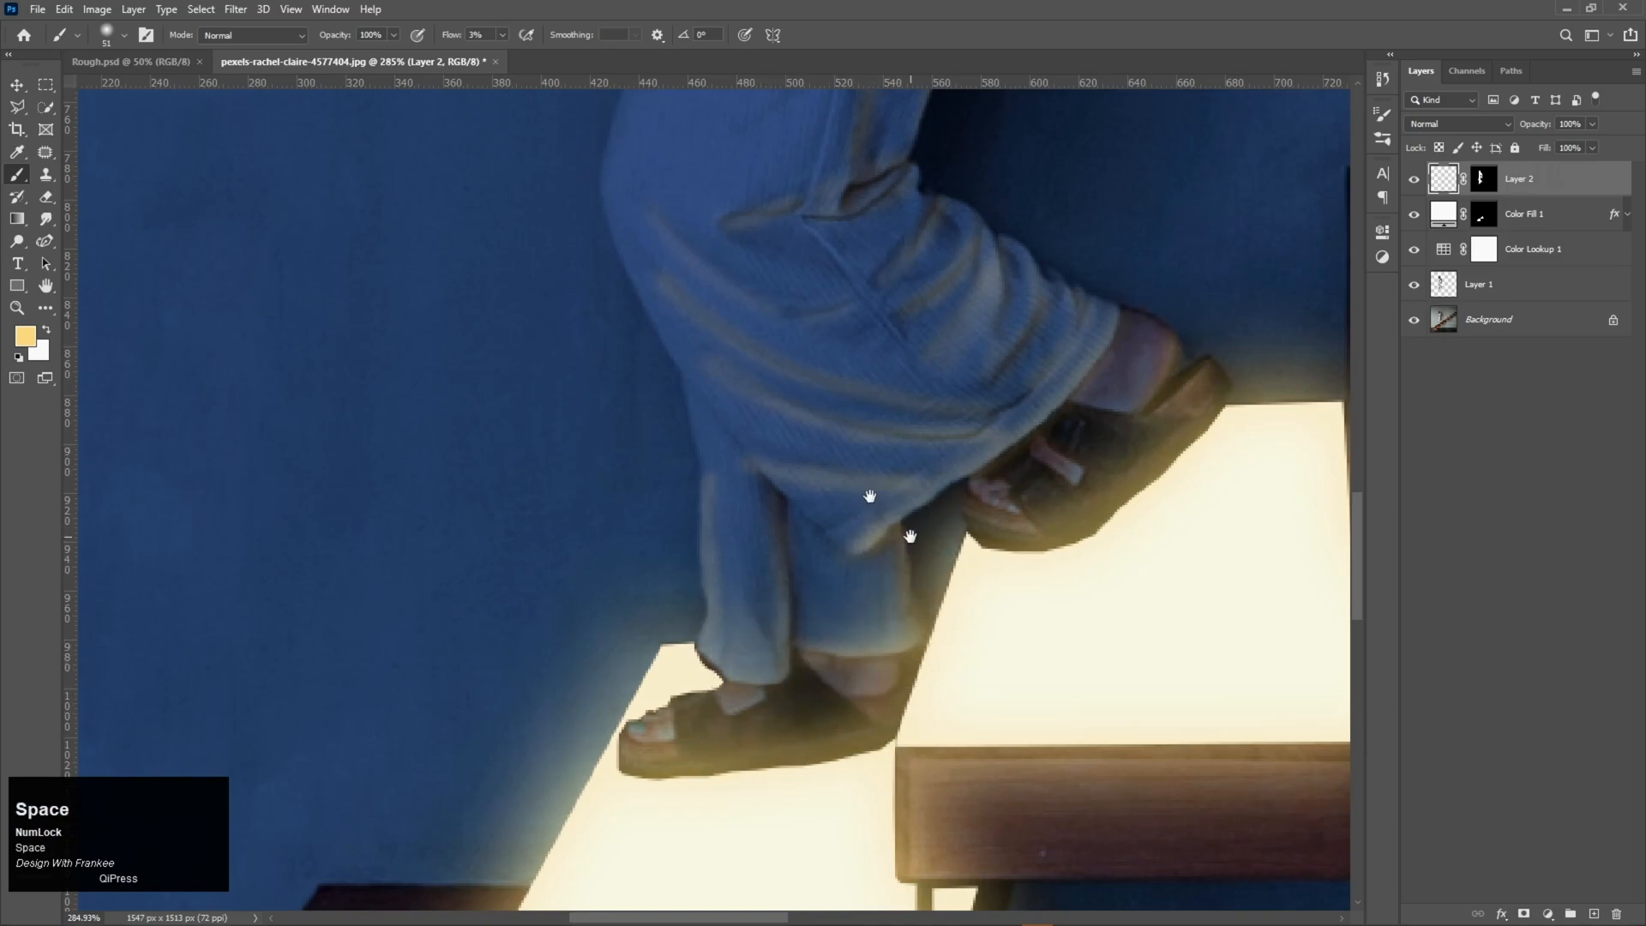
{"action": "left_click_drag", "start_coordinate": [866, 492], "coordinate": [756, 621]}
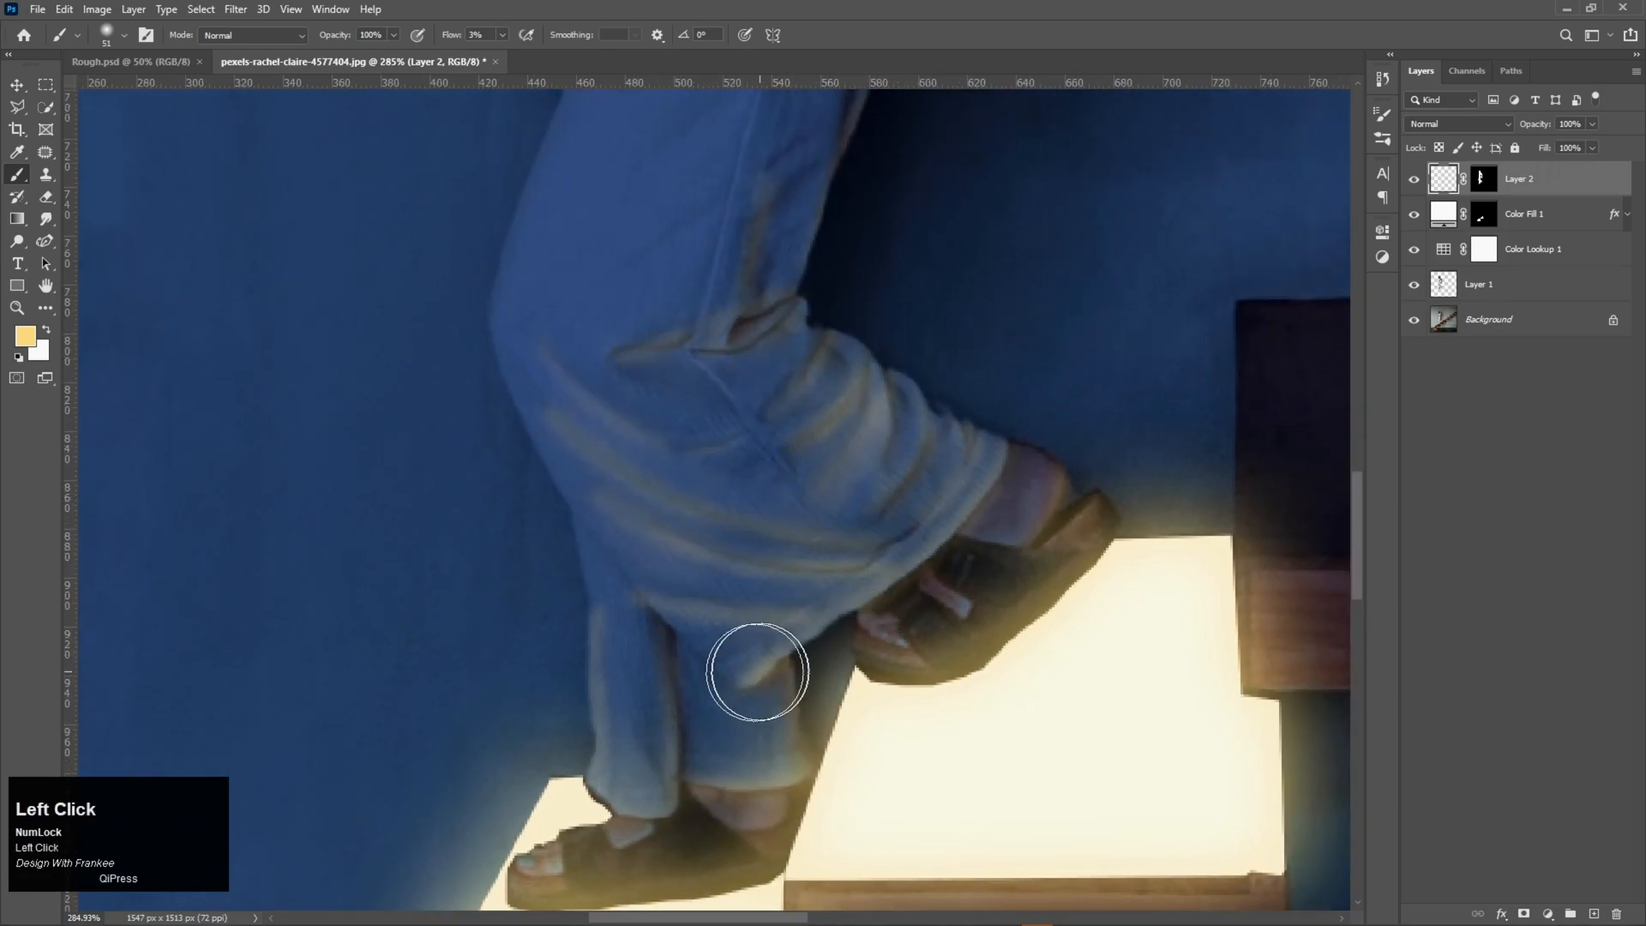
{"action": "left_click_drag", "start_coordinate": [632, 801], "coordinate": [691, 808]}
{"action": "key", "text": "space"}
{"action": "left_click_drag", "start_coordinate": [800, 358], "coordinate": [875, 497]}
Paint a warm highlight along the outer edge of the hand wearing the bracelet with a 10 px brush
{"action": "right_click", "coordinate": [882, 497], "text": "alt"}
{"action": "left_click", "coordinate": [1033, 509]}
{"action": "right_click", "coordinate": [985, 586], "text": "alt"}
{"action": "left_click_drag", "start_coordinate": [1013, 583], "coordinate": [1027, 558]}
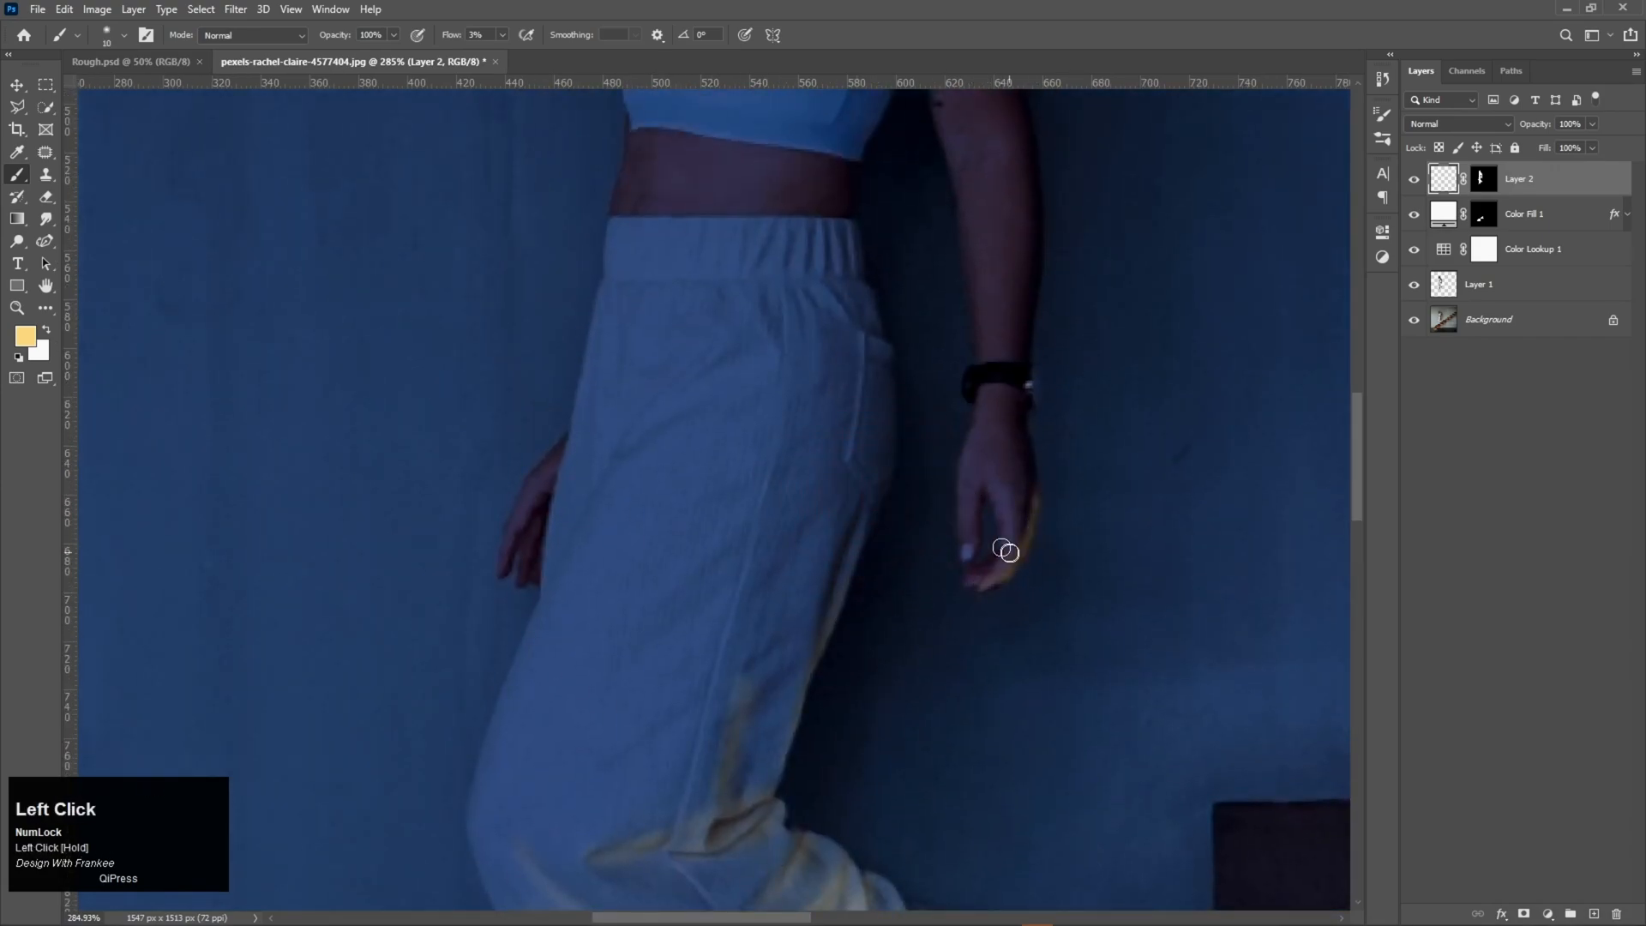
Paint warm highlights on the crop top's lower fold with a 6 px brush and along the arm's inner edge with a larger brush
{"action": "right_click", "coordinate": [870, 456], "text": "alt"}
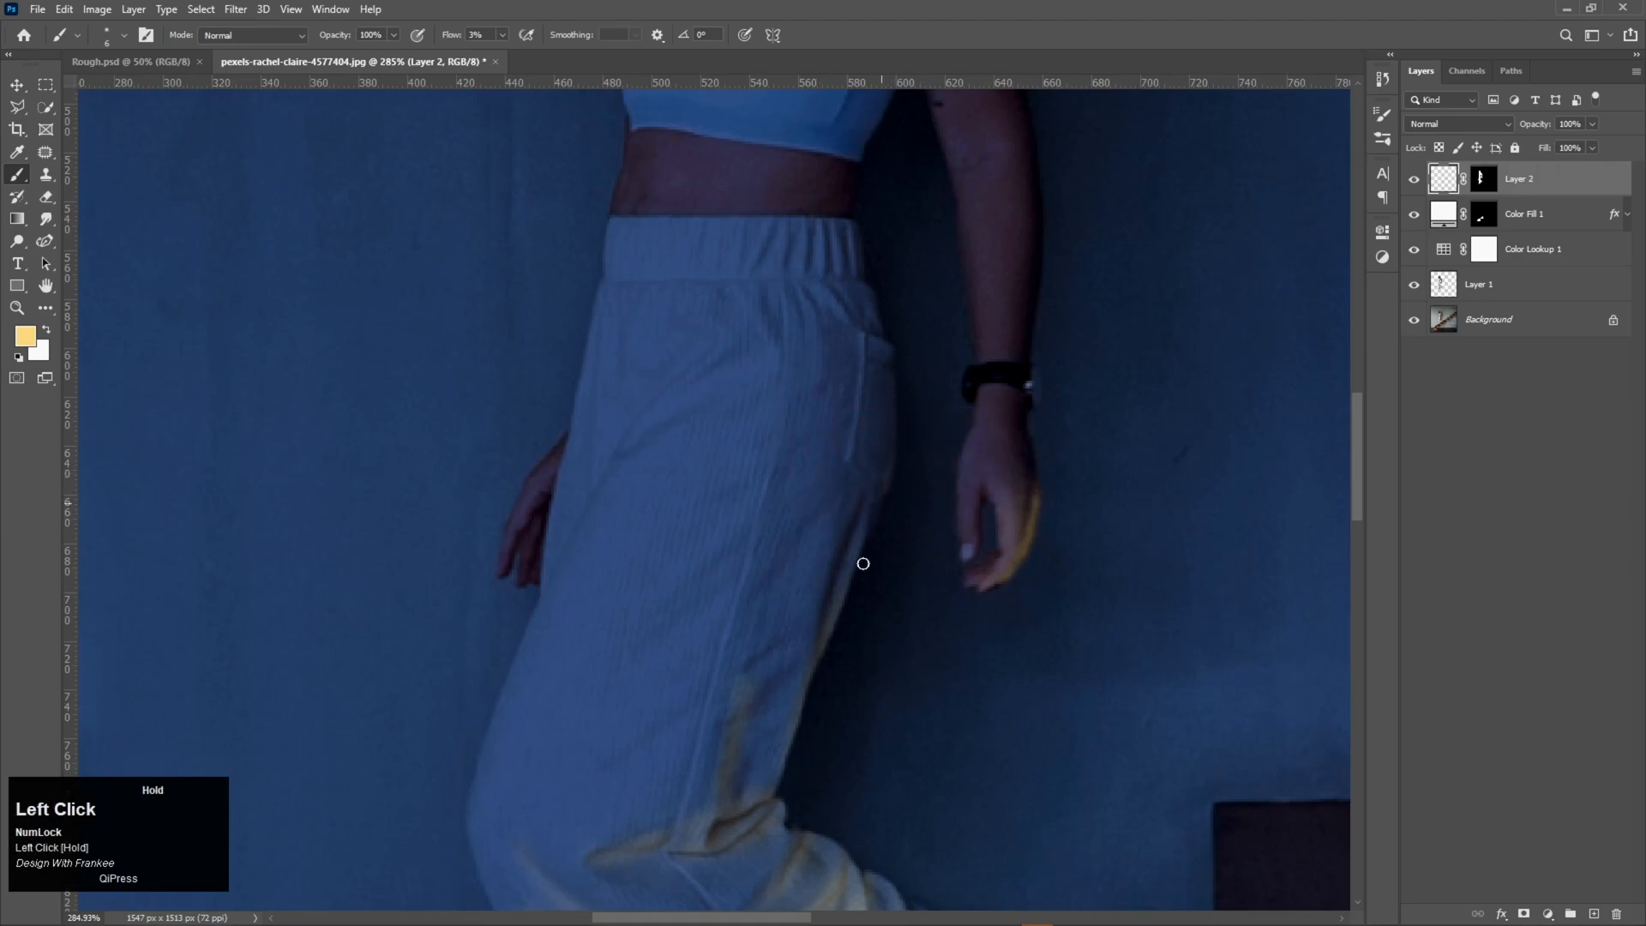
{"action": "left_click_drag", "start_coordinate": [738, 387], "coordinate": [780, 550]}
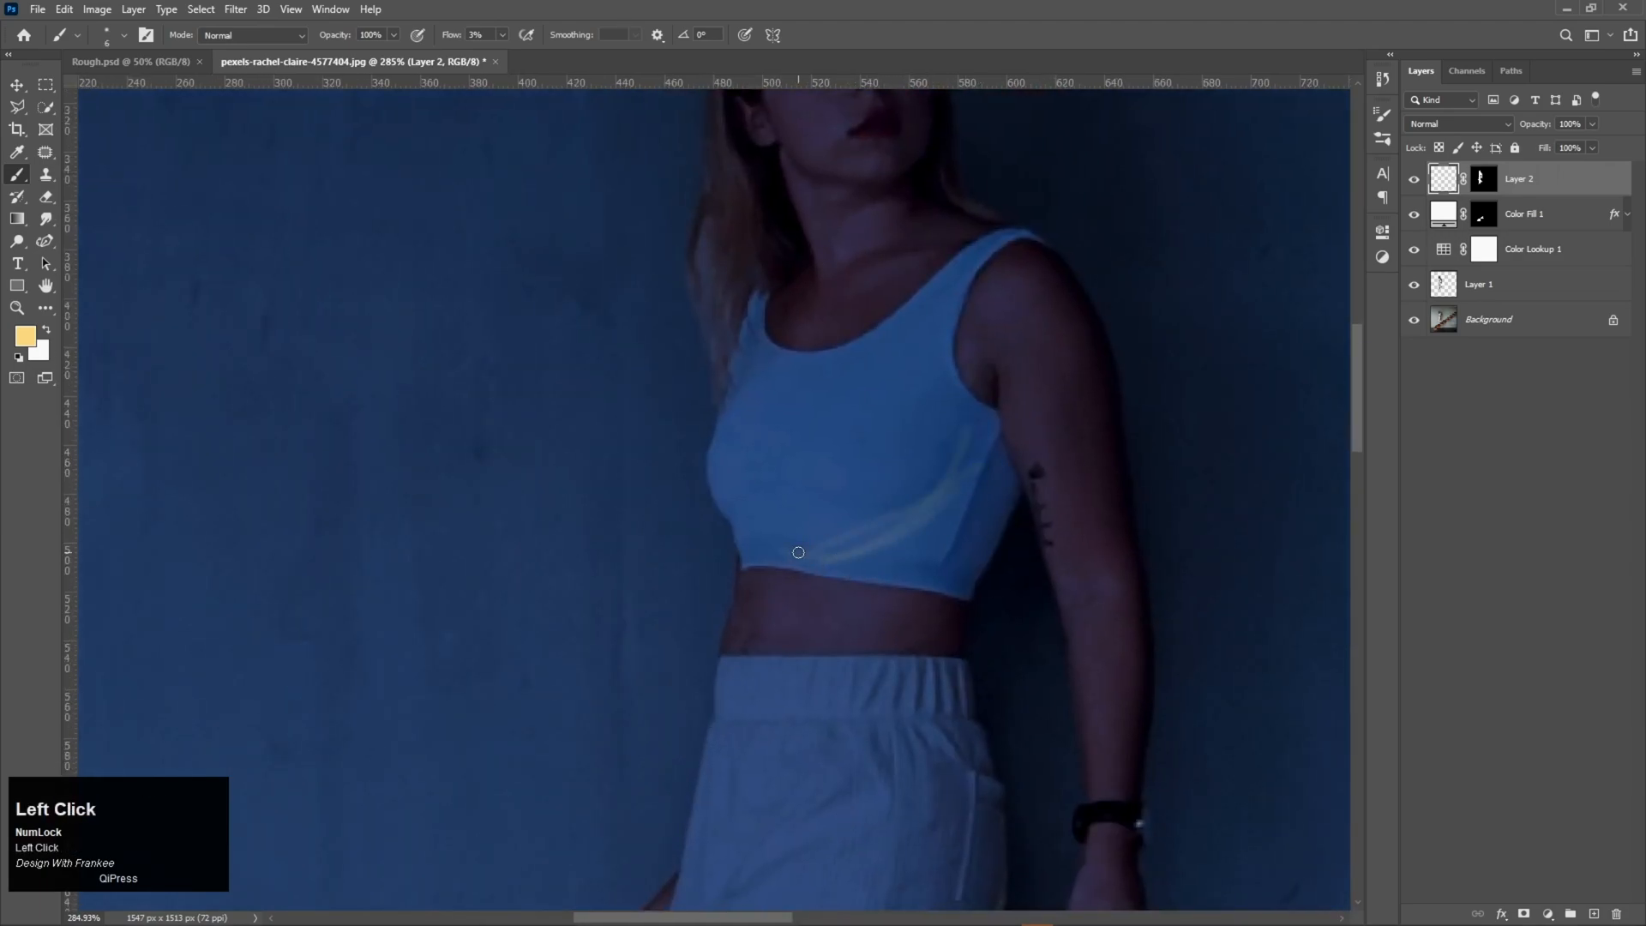
{"action": "right_click", "coordinate": [1045, 486], "text": "alt"}
{"action": "left_click_drag", "start_coordinate": [1115, 697], "coordinate": [961, 675]}
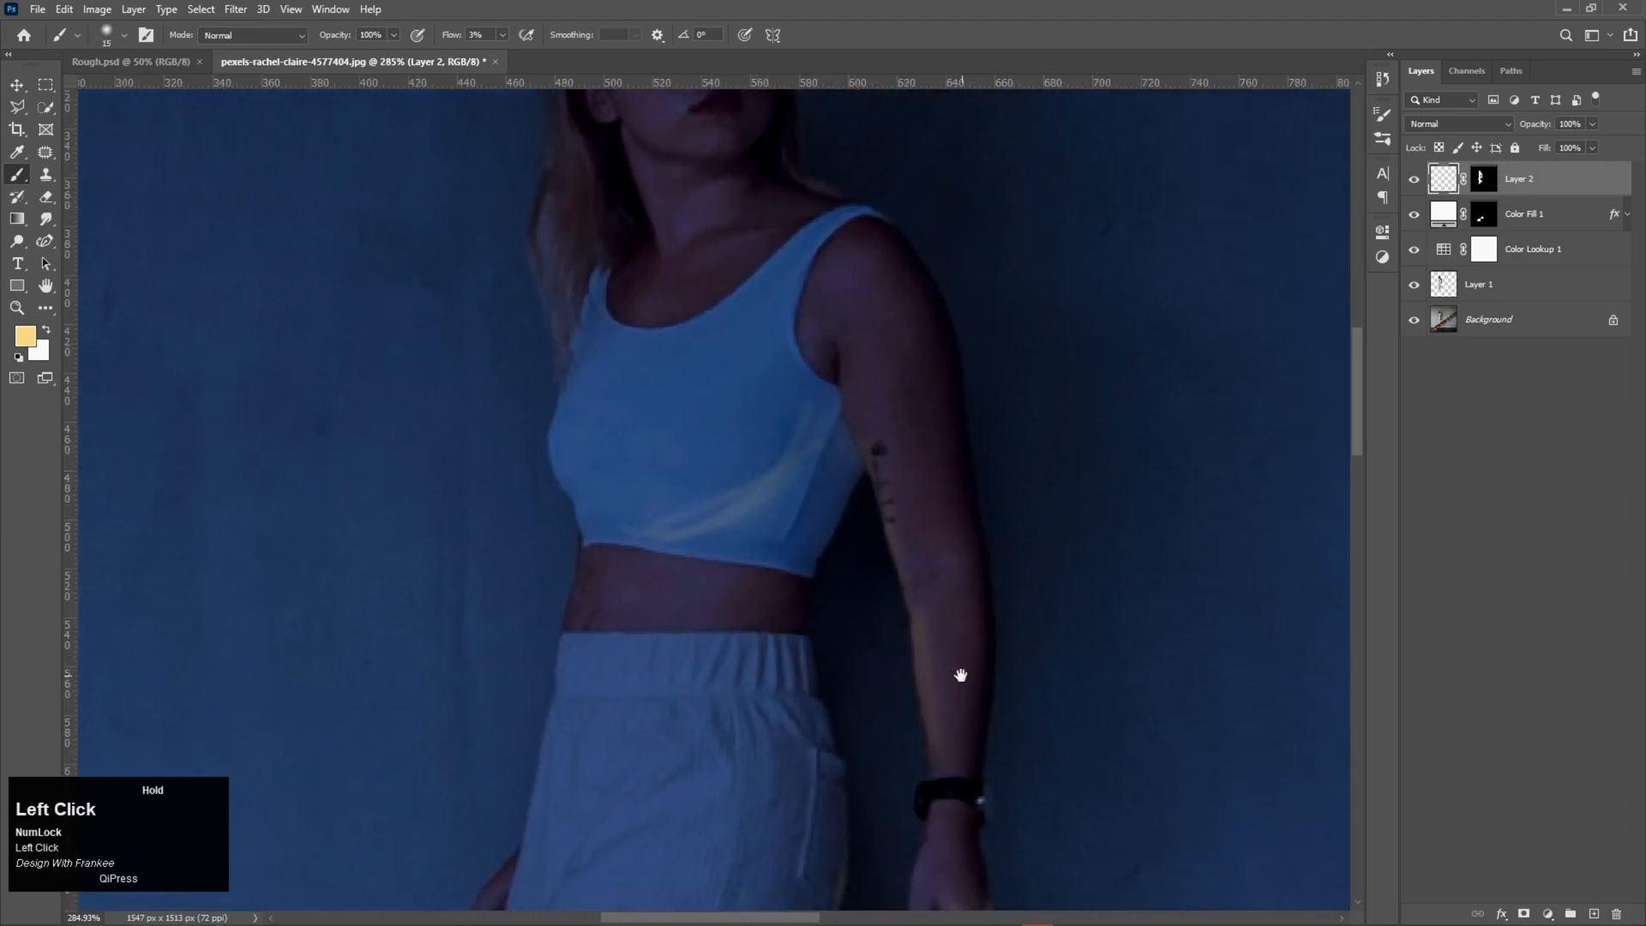
Dab faint warm light over the crop top, shoulder and arm with a soft brush enlarged up to 156 px
{"action": "left_click_drag", "start_coordinate": [754, 276], "coordinate": [722, 619]}
{"action": "right_click", "coordinate": [777, 548], "text": "alt"}
{"action": "left_click", "coordinate": [826, 404]}
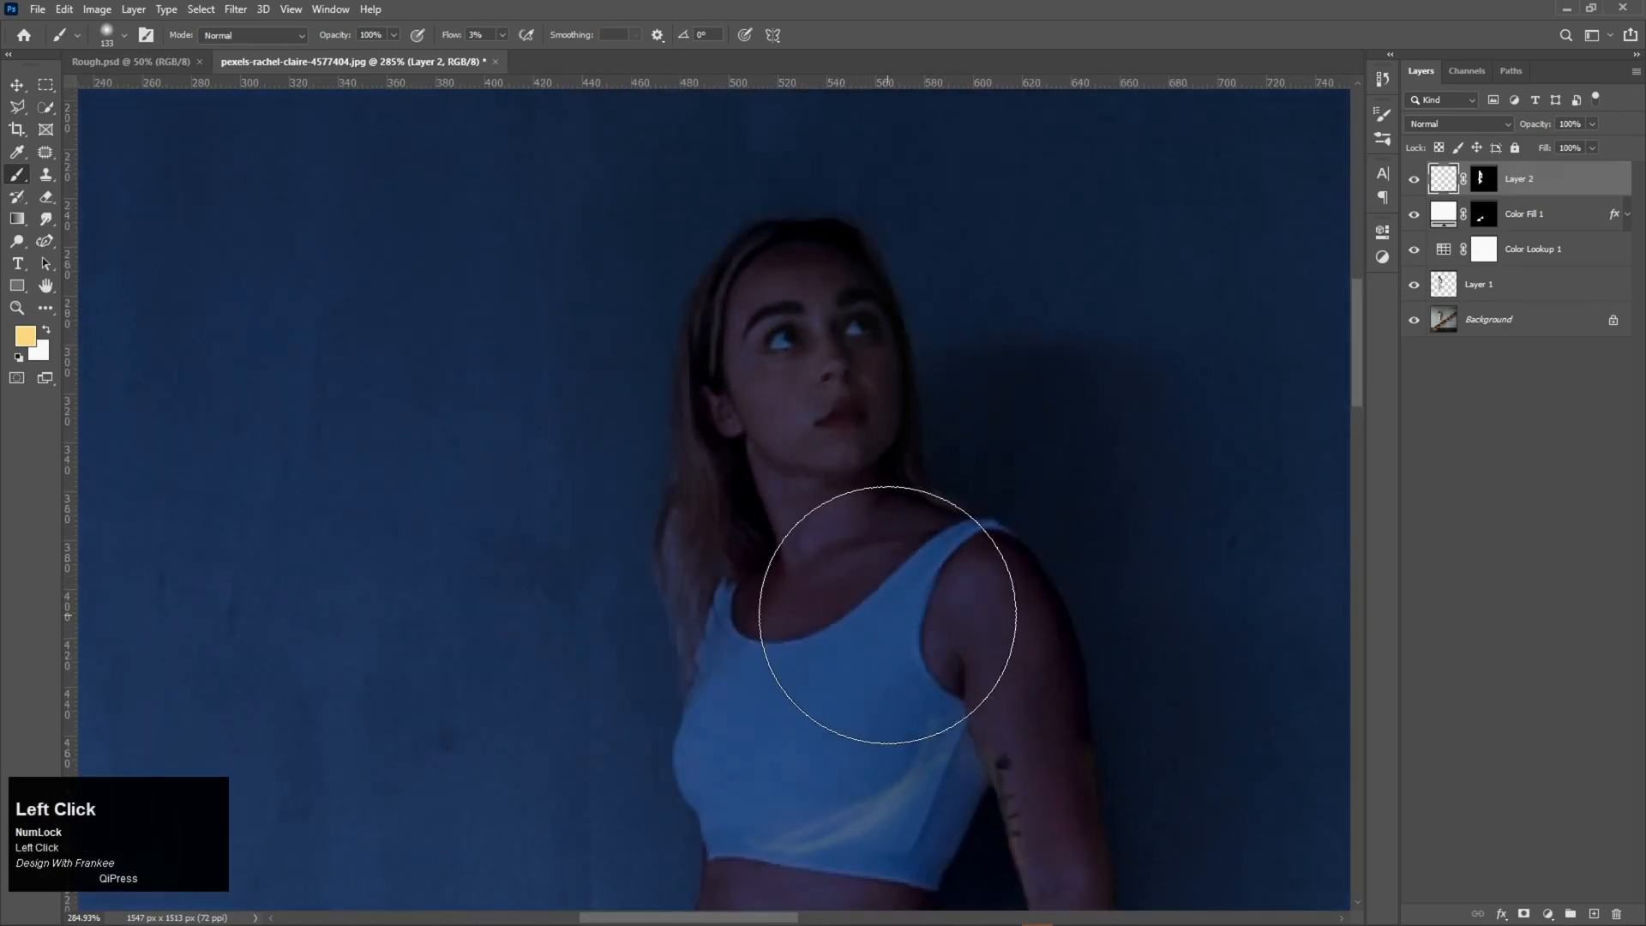
{"action": "scroll", "coordinate": [907, 647], "scroll_direction": "down", "scroll_amount": 1}
{"action": "right_click", "coordinate": [909, 643], "text": "alt"}
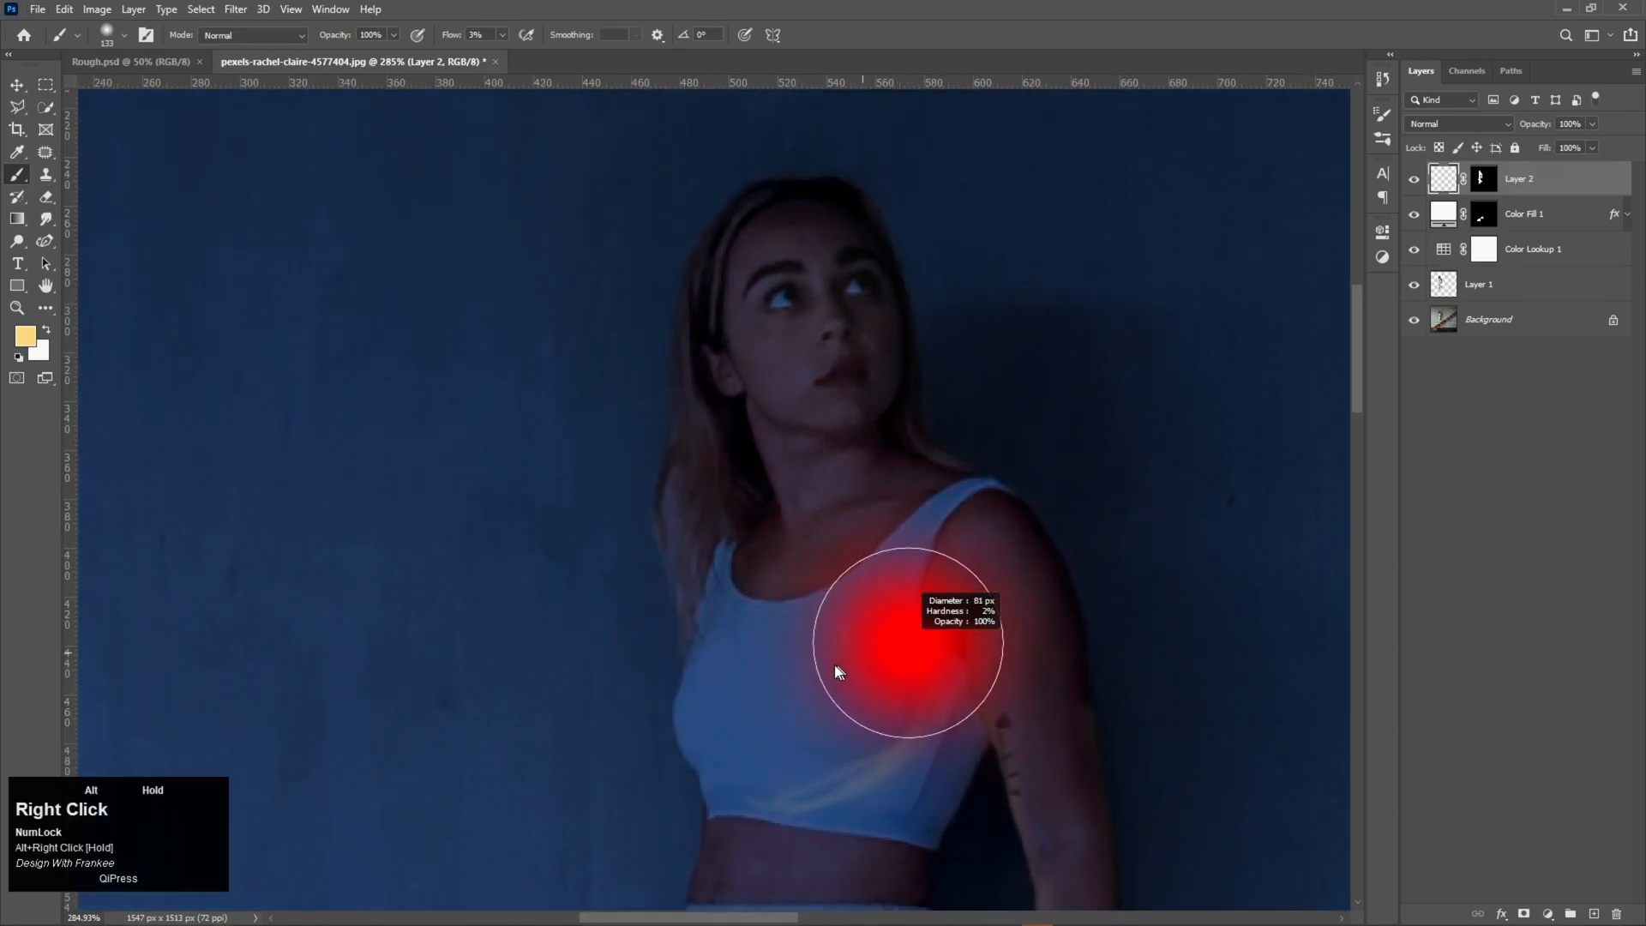
{"action": "scroll", "coordinate": [840, 671], "scroll_direction": "down", "scroll_amount": 3}
{"action": "right_click", "coordinate": [819, 639], "text": "alt"}
{"action": "left_click", "coordinate": [942, 742]}
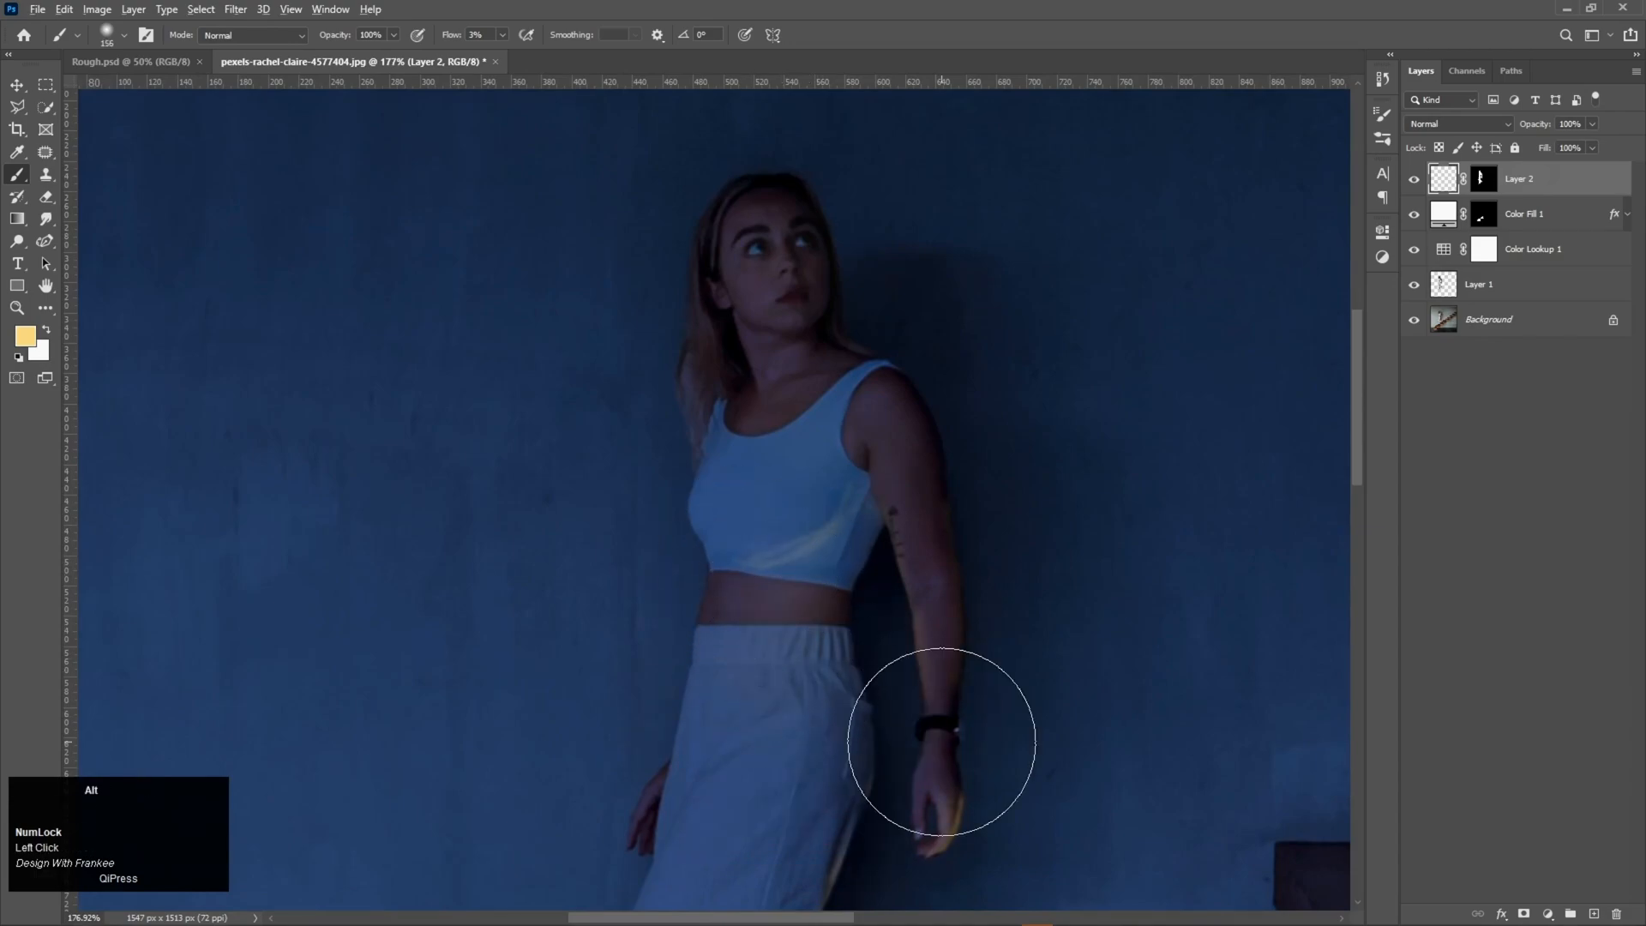
Enlarge the soft brush to 199 px and spread faint warm light over the woman's trousers
{"action": "scroll", "coordinate": [942, 741], "scroll_direction": "down", "scroll_amount": 3}
{"action": "left_click_drag", "start_coordinate": [862, 841], "coordinate": [858, 600]}
{"action": "right_click", "coordinate": [900, 695], "text": "alt"}
{"action": "left_click", "coordinate": [838, 746]}
{"action": "left_click_drag", "start_coordinate": [846, 758], "coordinate": [894, 583]}
{"action": "right_click", "coordinate": [852, 680], "text": "alt"}
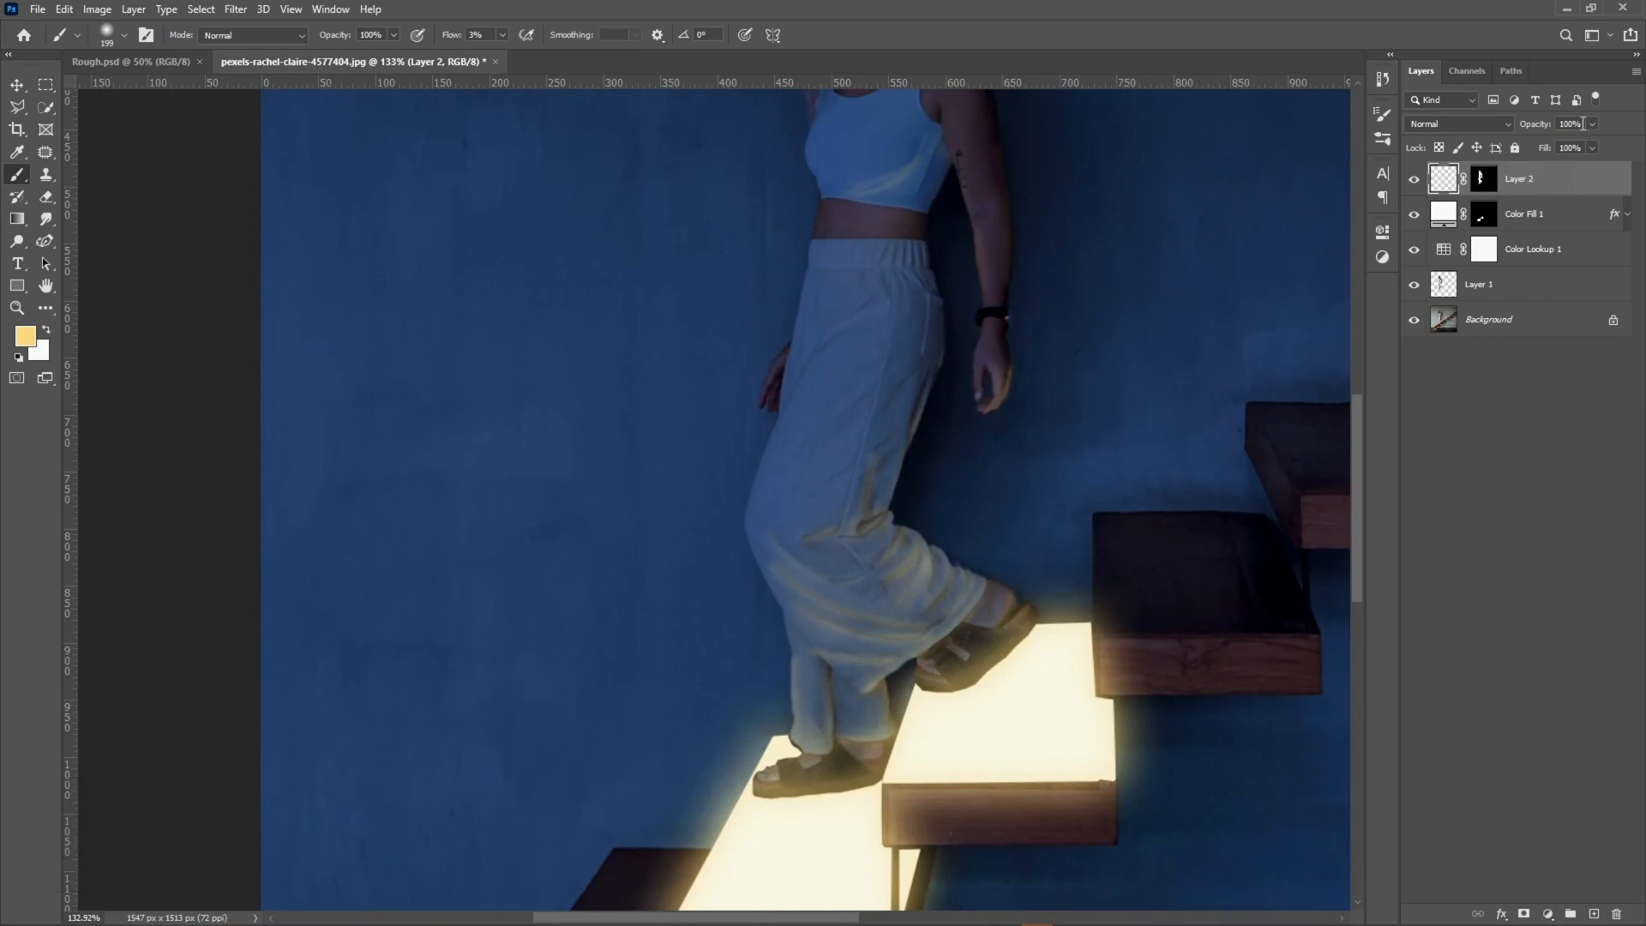
Add a new layer above Layer 2 and set its blend mode to Screen
{"action": "left_click", "coordinate": [1596, 913]}
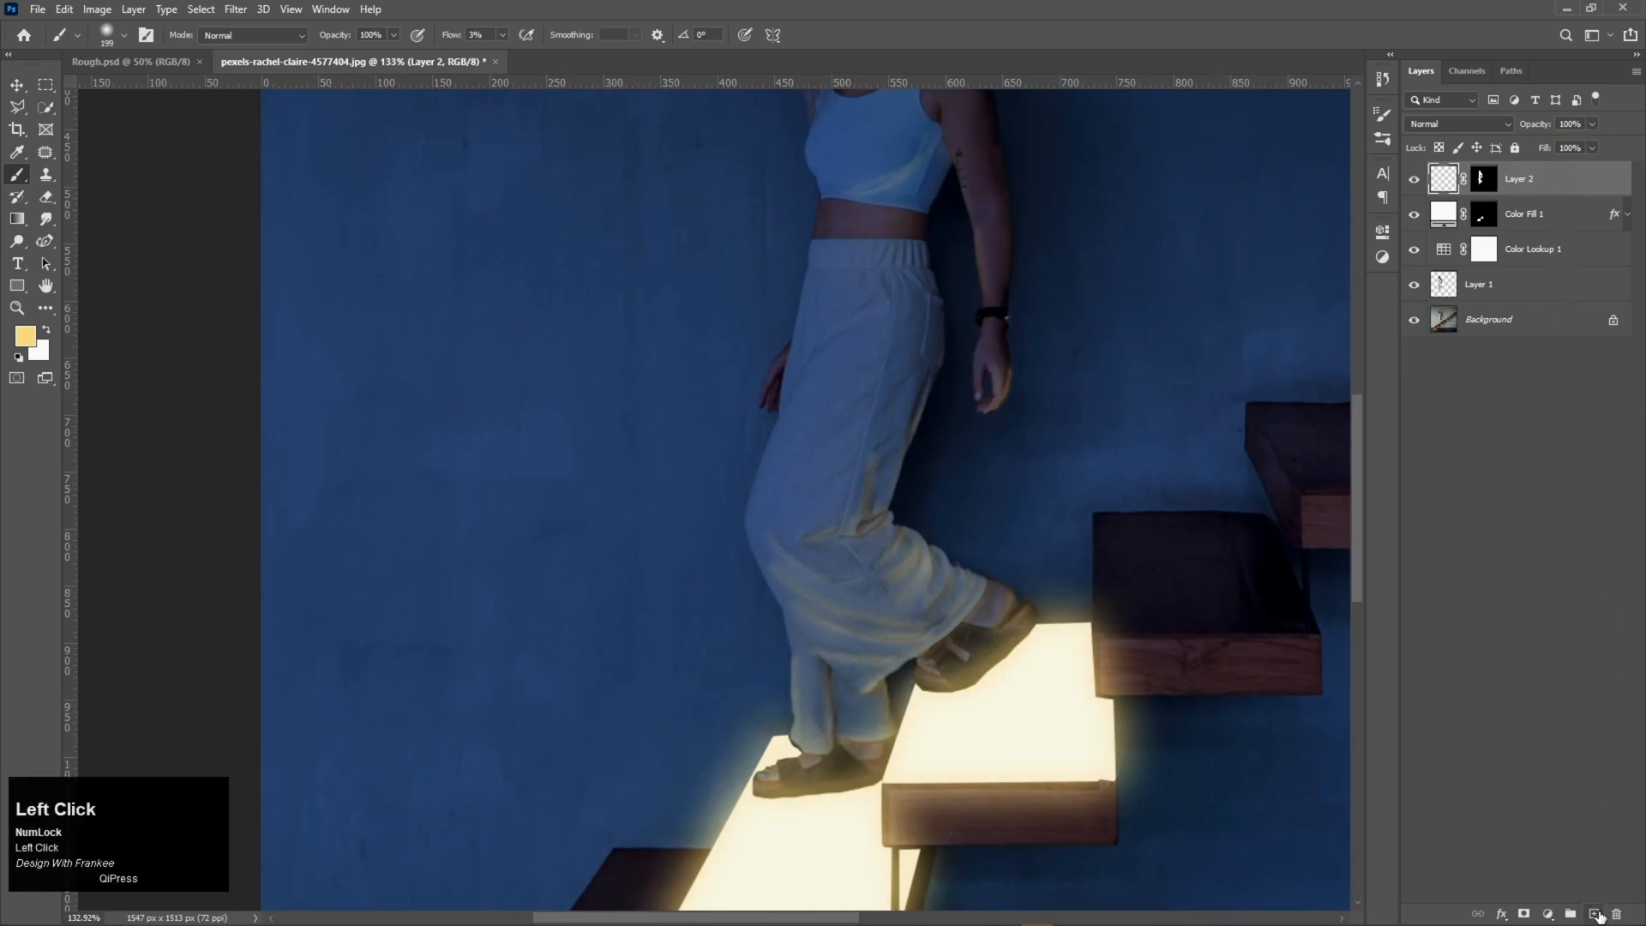
{"action": "key", "text": "ctrl+0"}
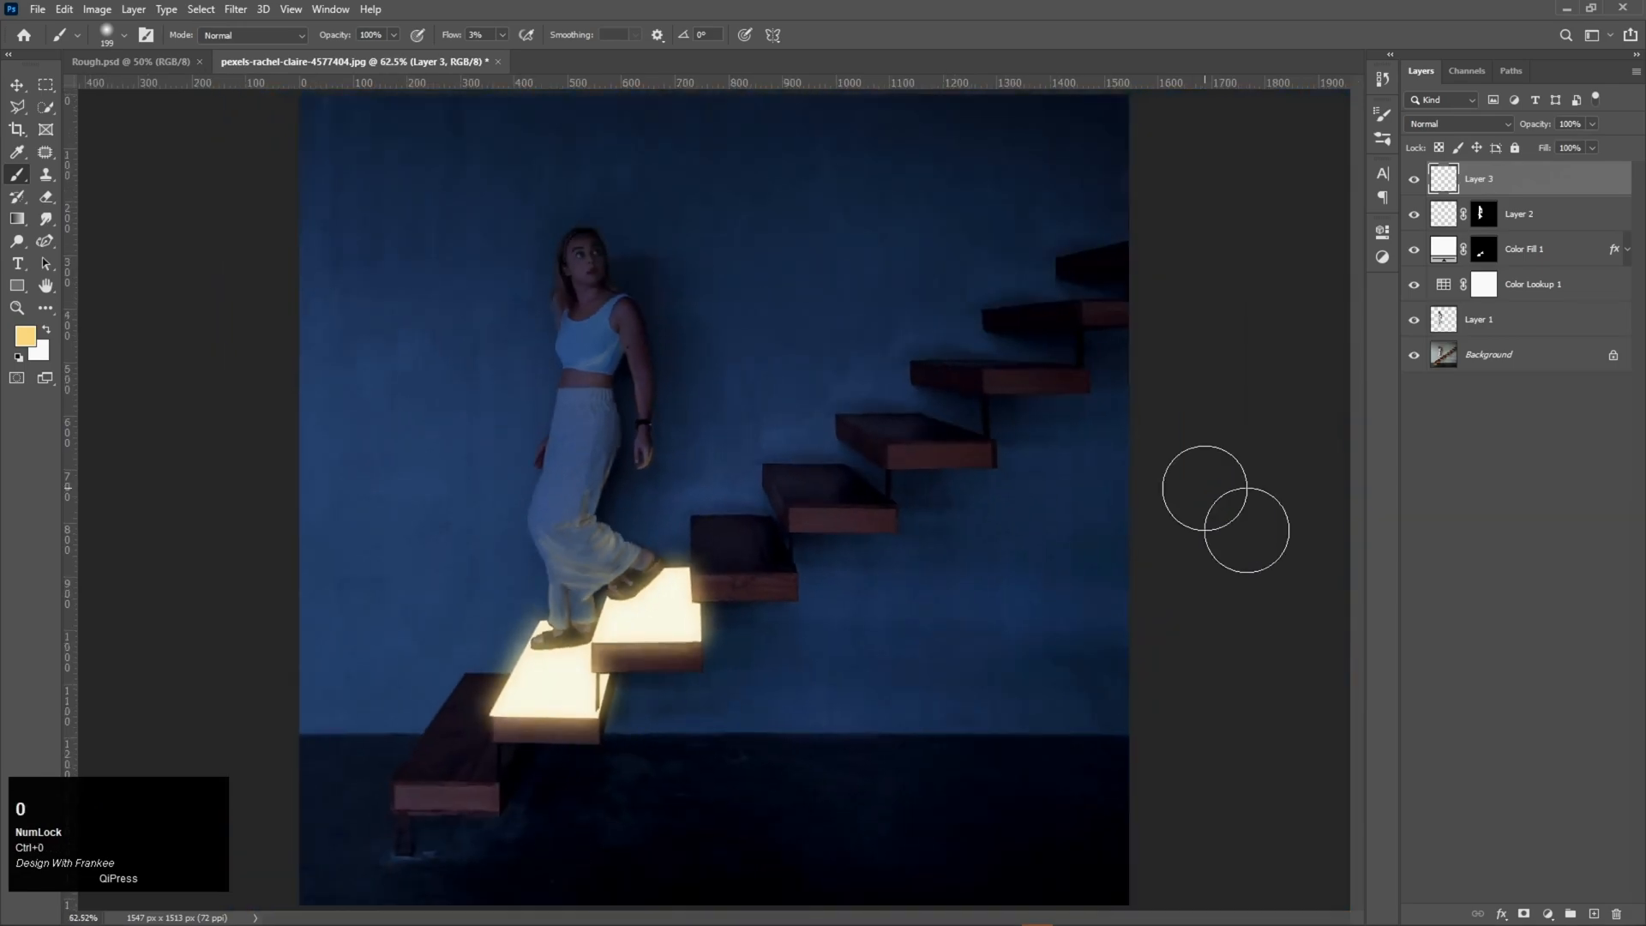
{"action": "left_click", "coordinate": [1462, 124]}
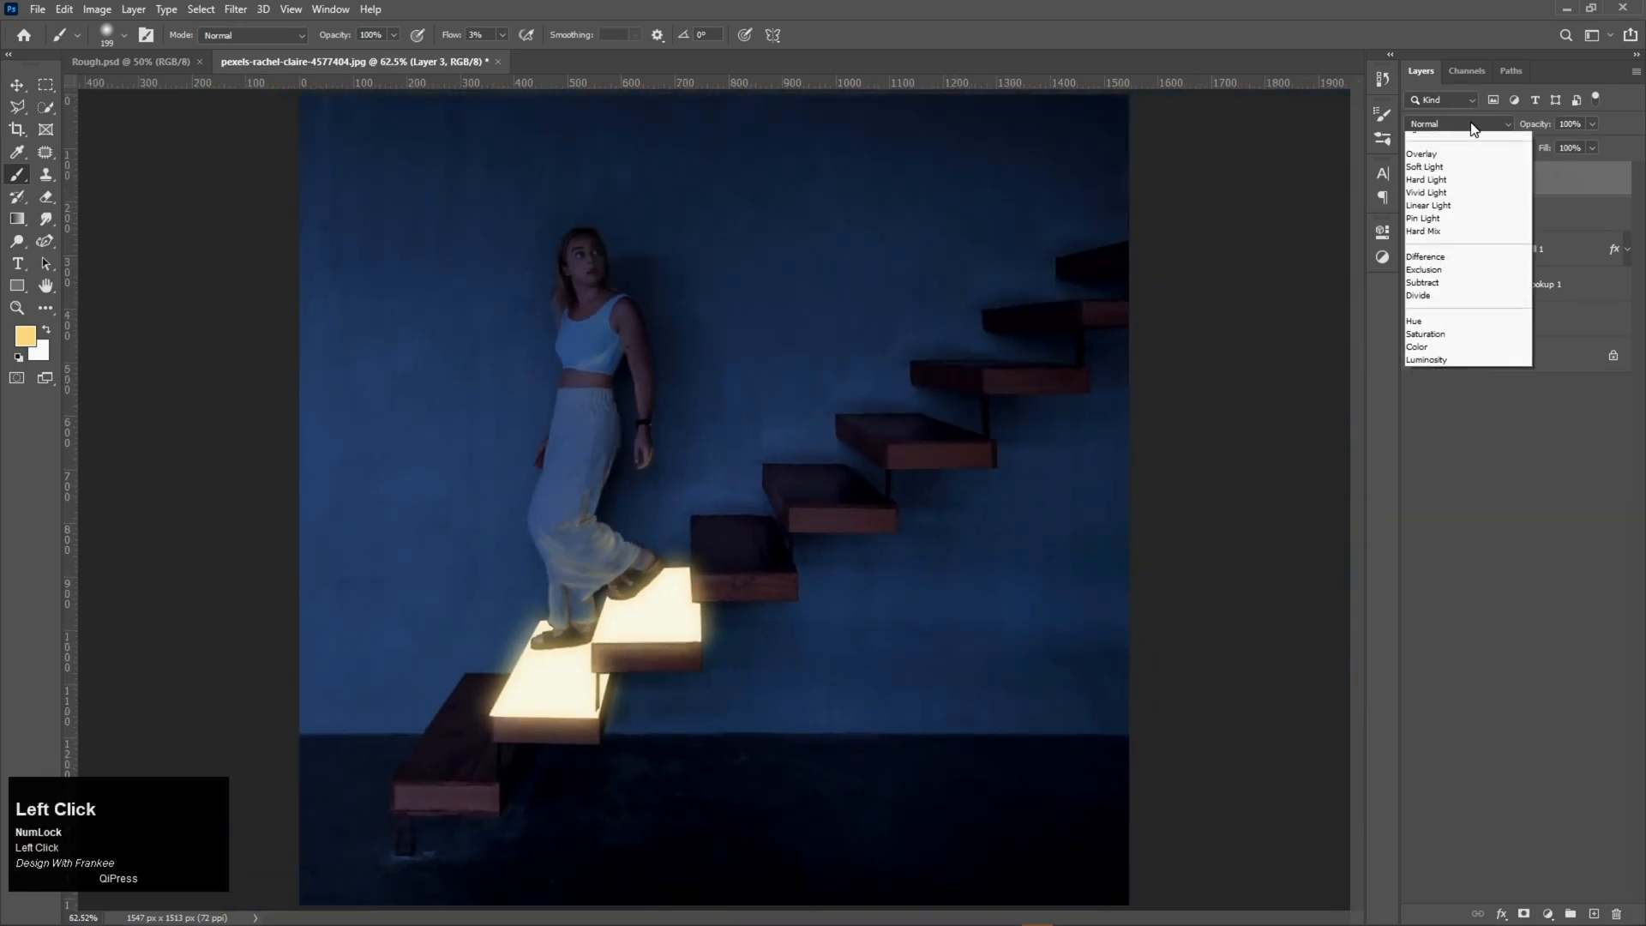
{"action": "left_click", "coordinate": [1465, 268]}
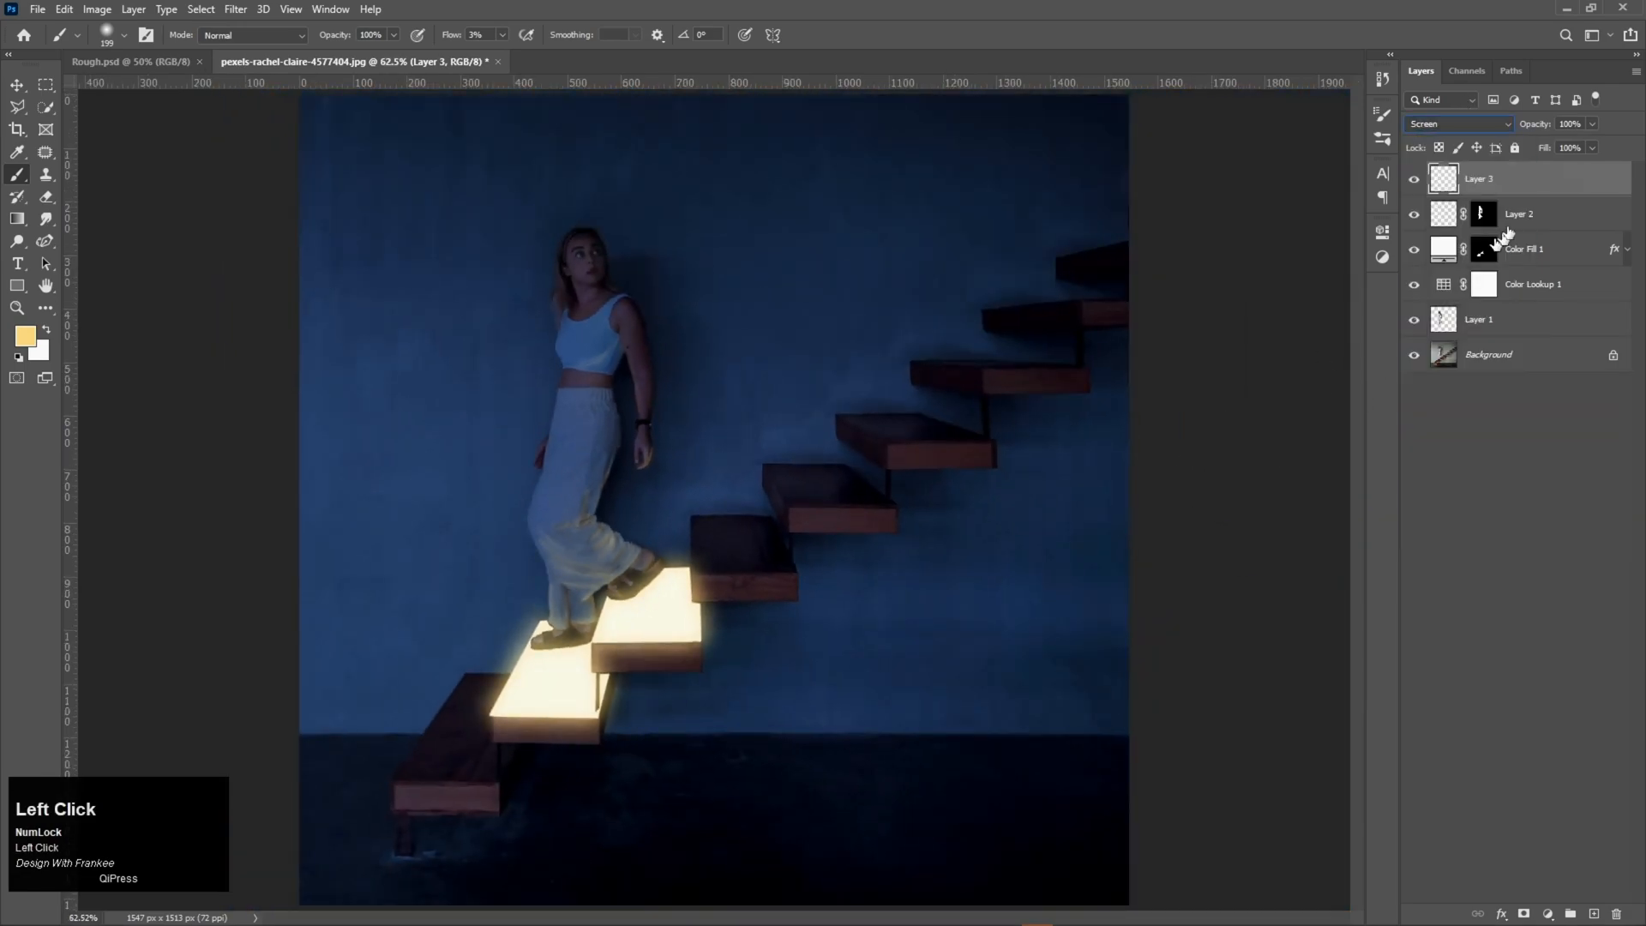
Duplicate the Screen layer, naming the lower one back and the upper copy Front
{"action": "left_click_drag", "start_coordinate": [1546, 188], "coordinate": [1595, 910]}
{"action": "left_click", "coordinate": [1497, 220]}
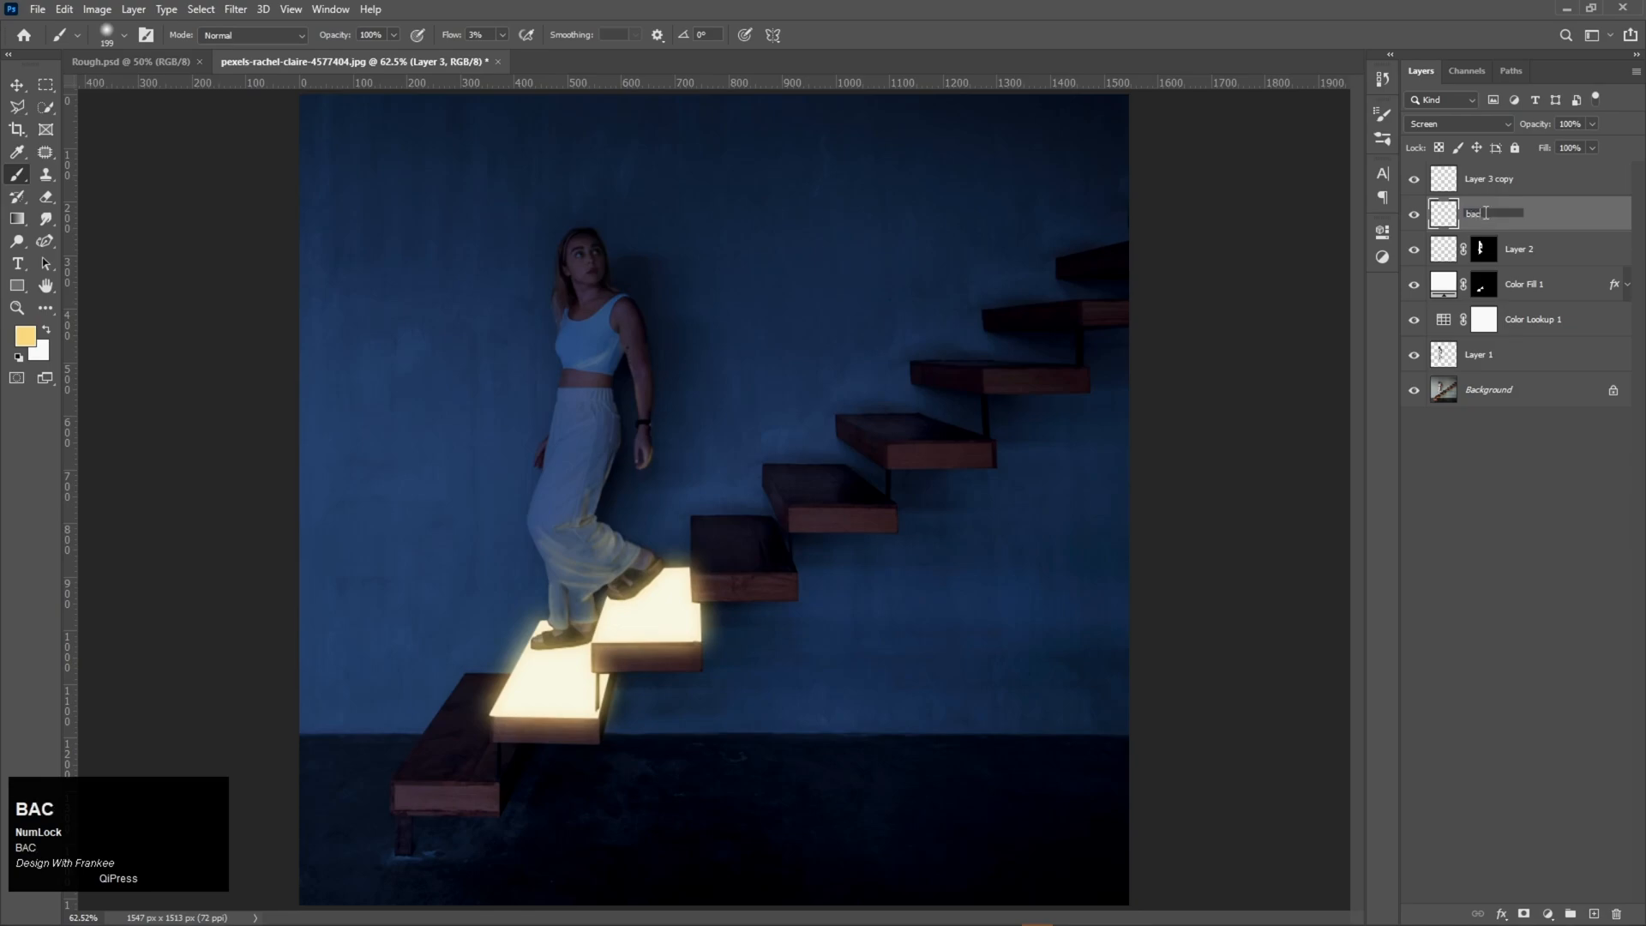
{"action": "key", "text": "Return"}
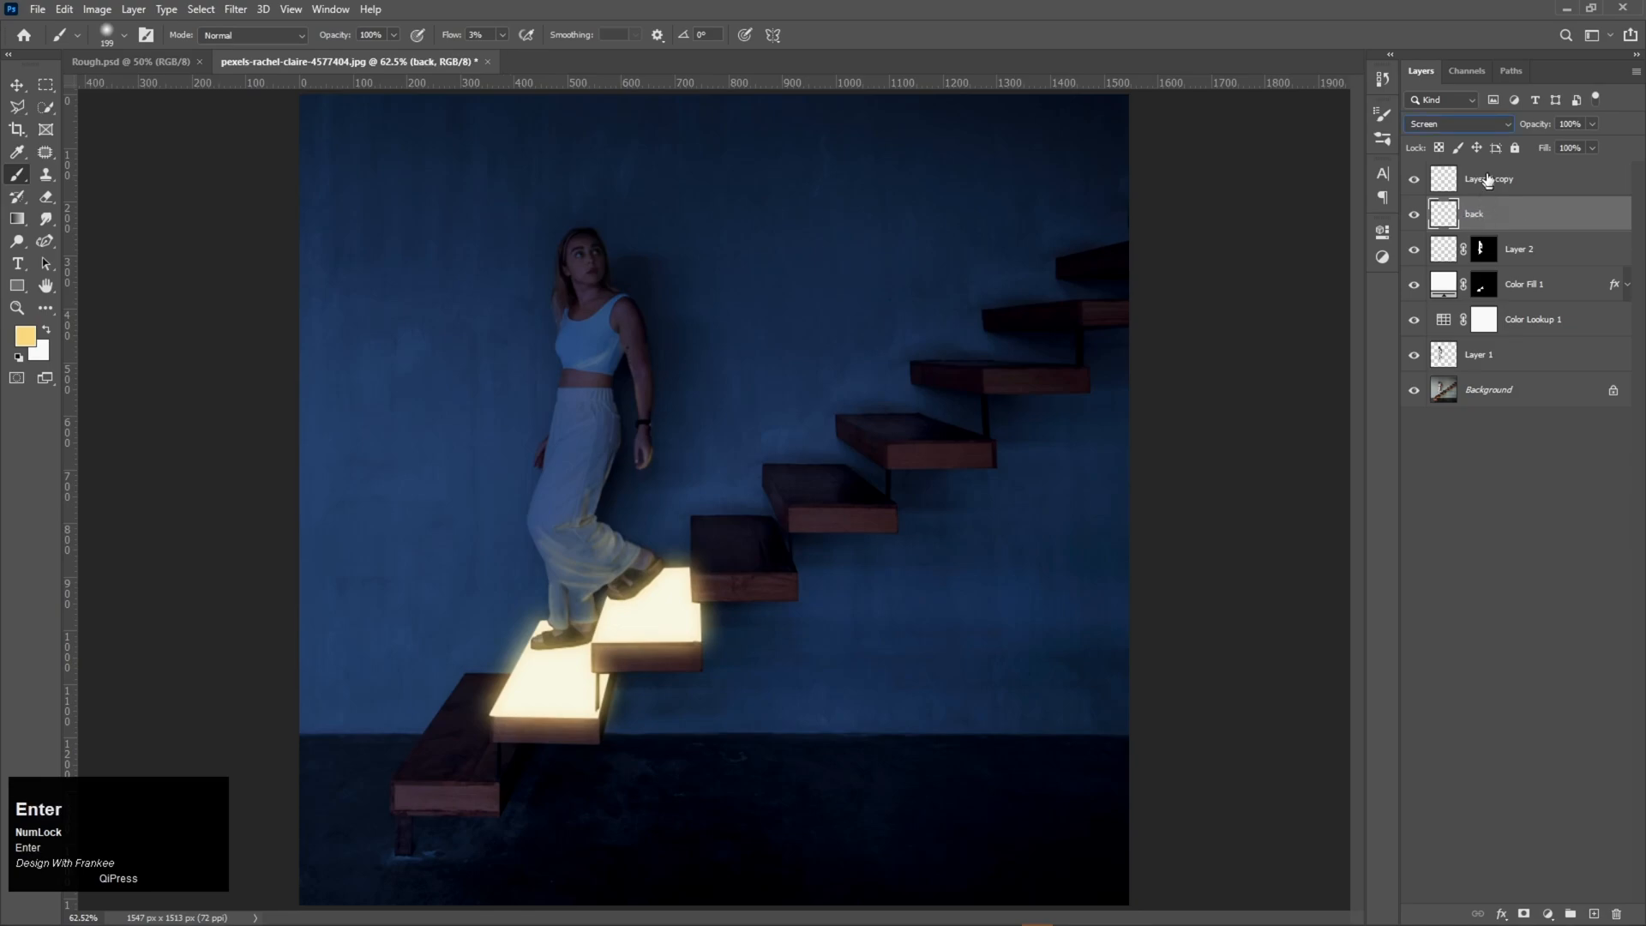
{"action": "left_click", "coordinate": [1487, 179]}
{"action": "type", "text": "Fr"}
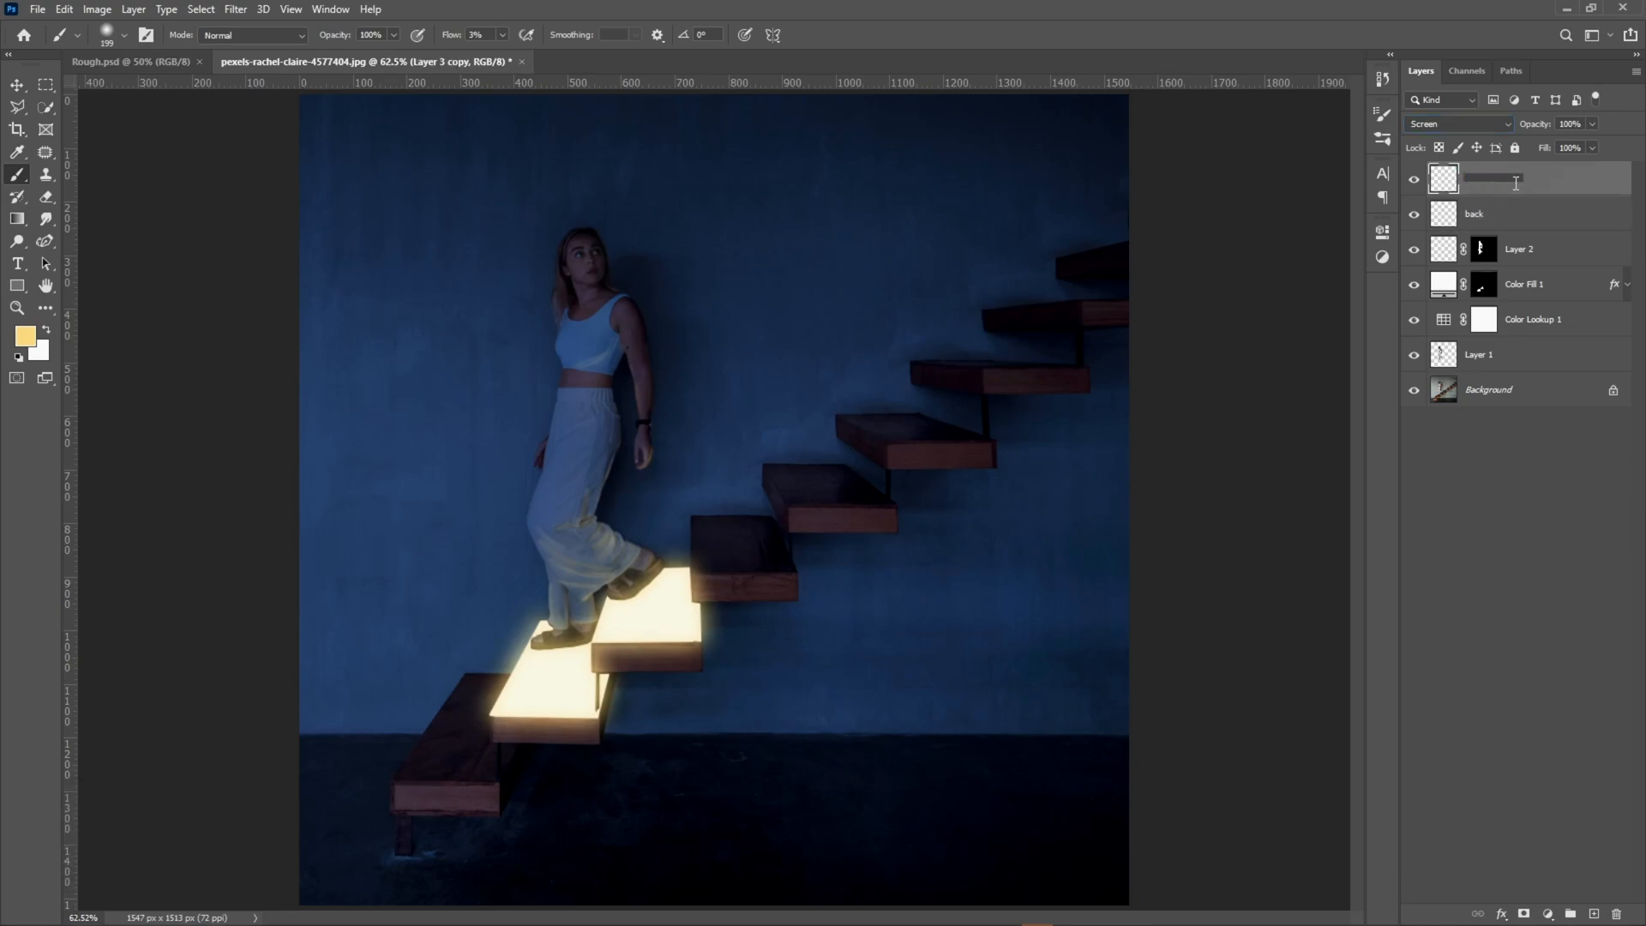
{"action": "type", "text": "ont"}
{"action": "key", "text": "Return"}
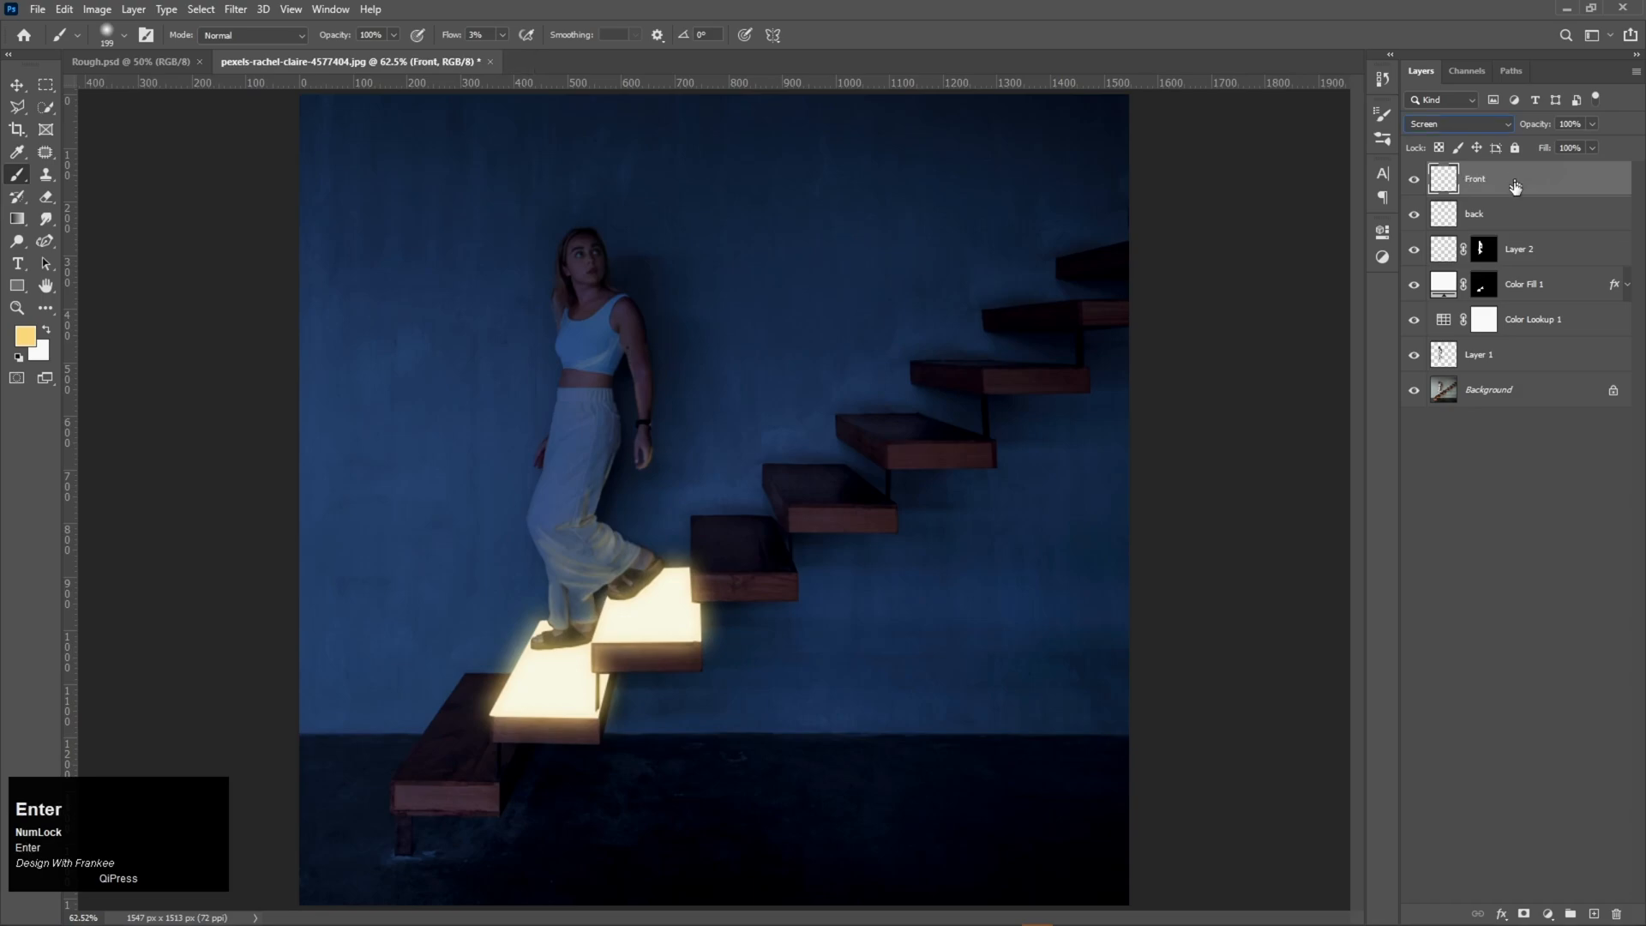
Move the back layer directly above the Background and set the foreground colour to ffcc00
{"action": "left_click", "coordinate": [1516, 212]}
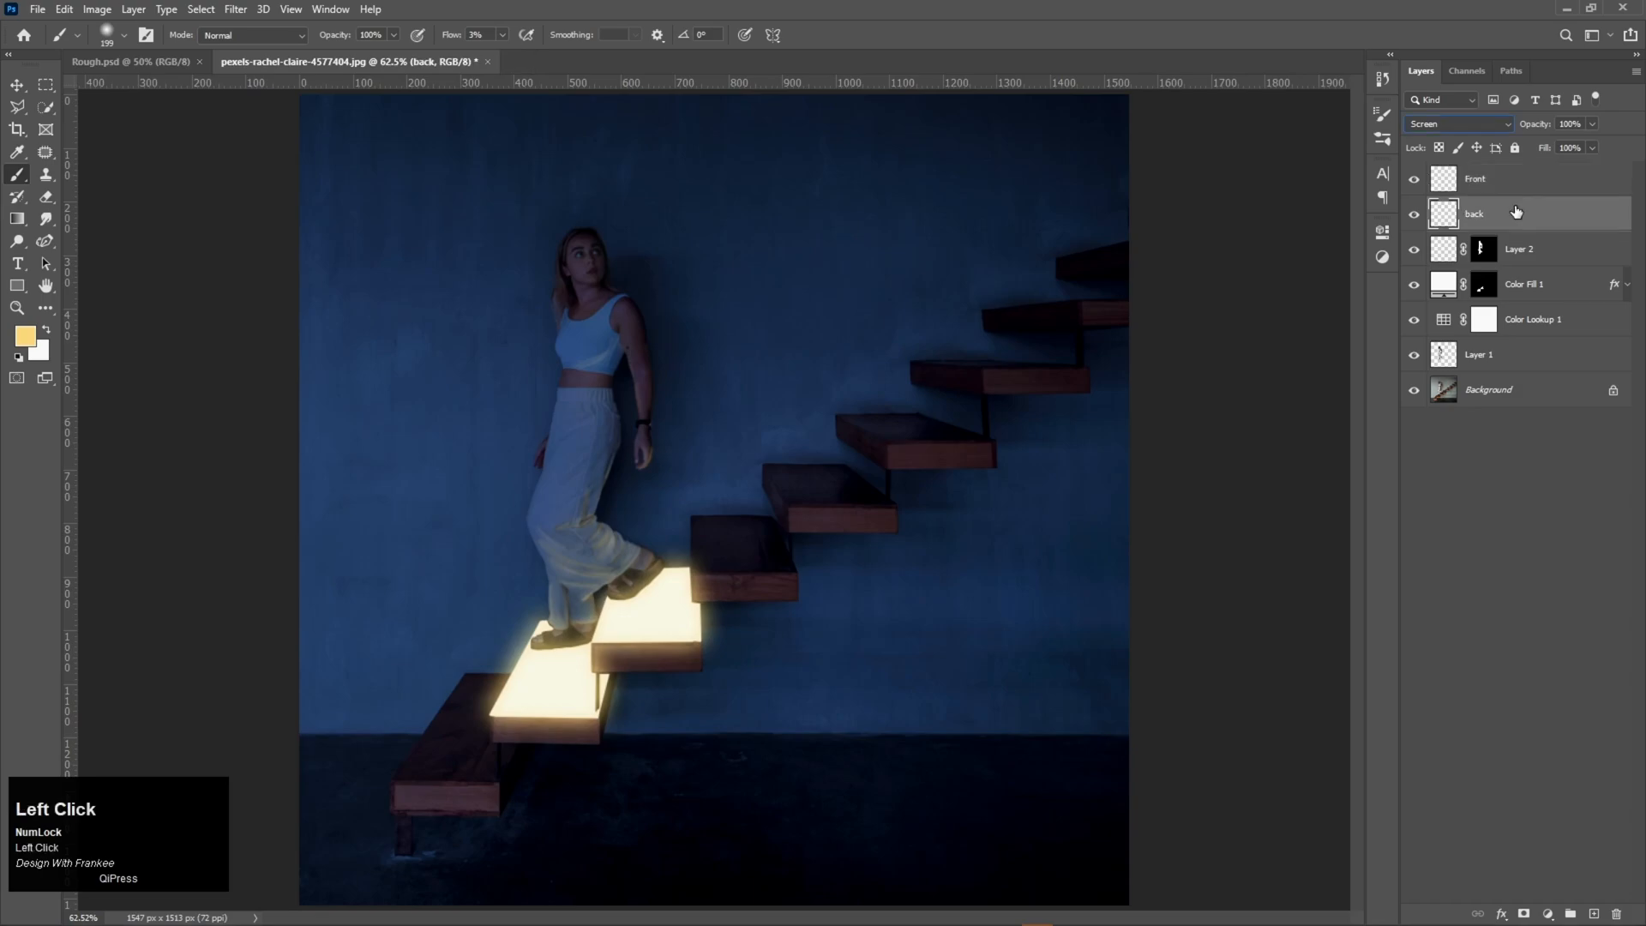
{"action": "left_click_drag", "start_coordinate": [1513, 221], "coordinate": [1536, 366]}
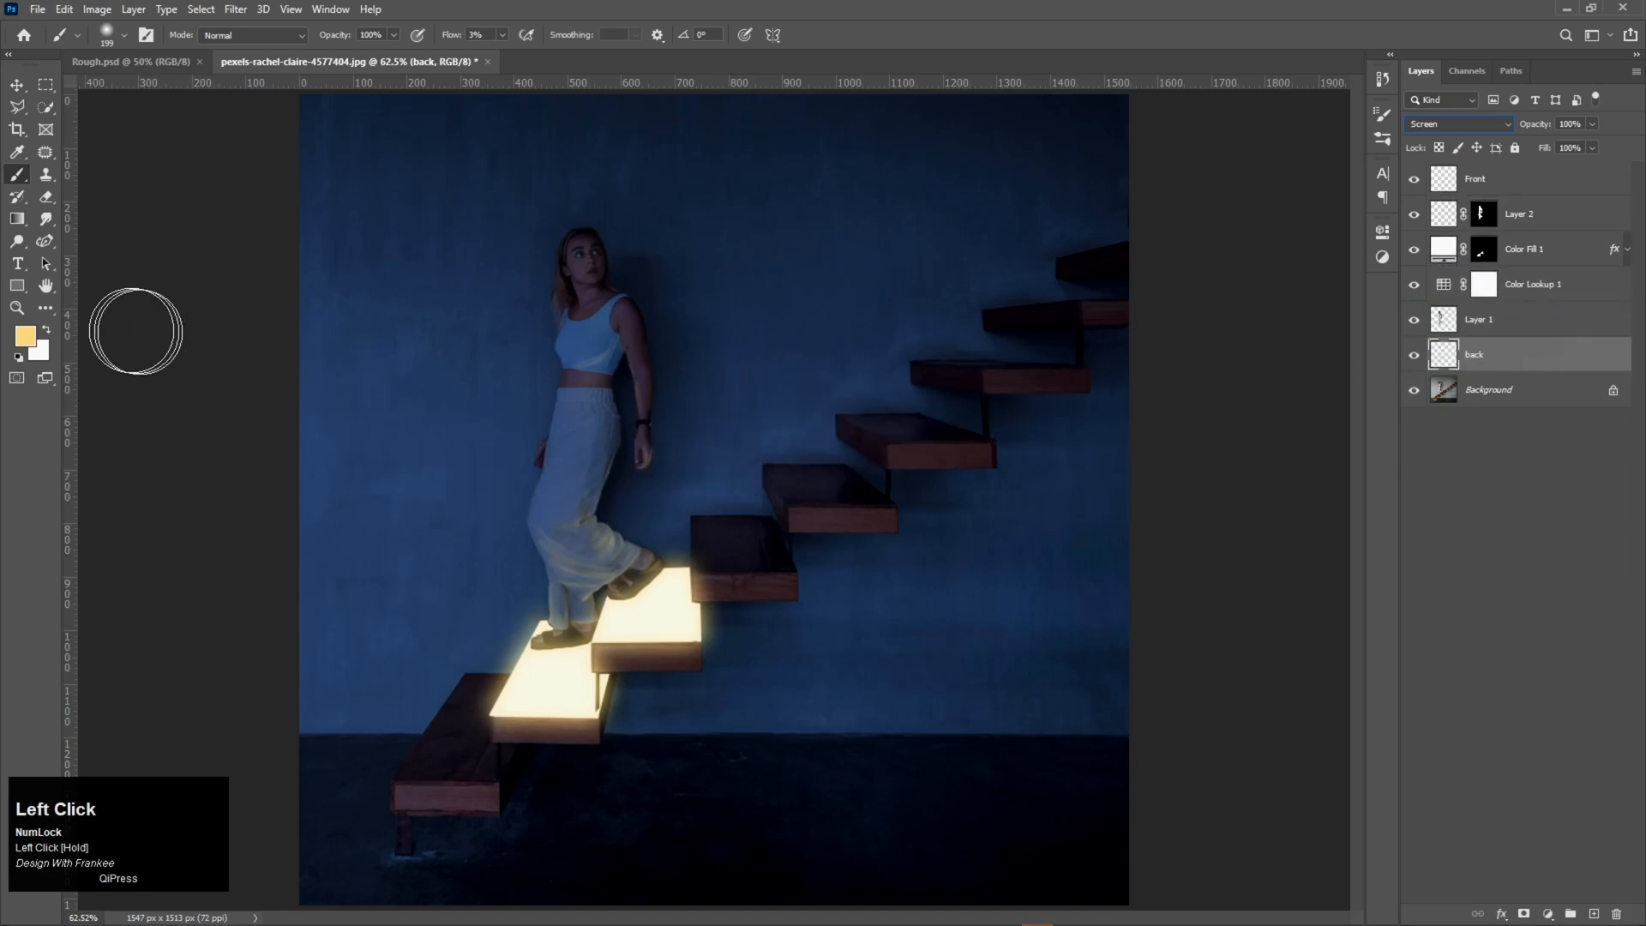
{"action": "left_click", "coordinate": [25, 335]}
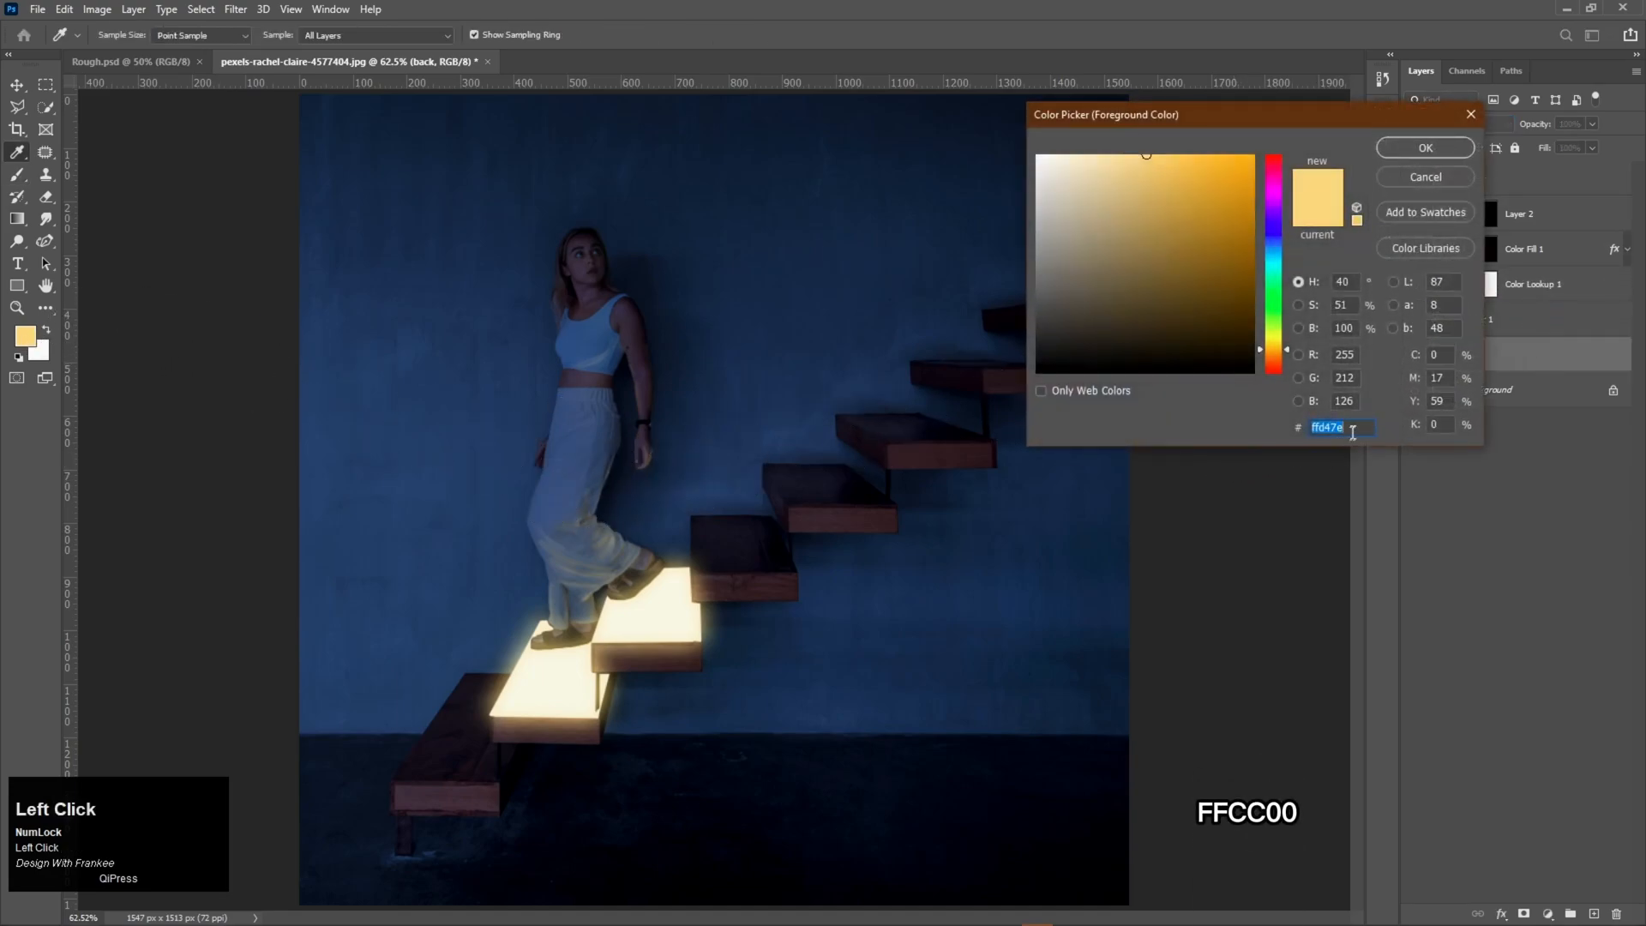
{"action": "type", "text": "ffc"}
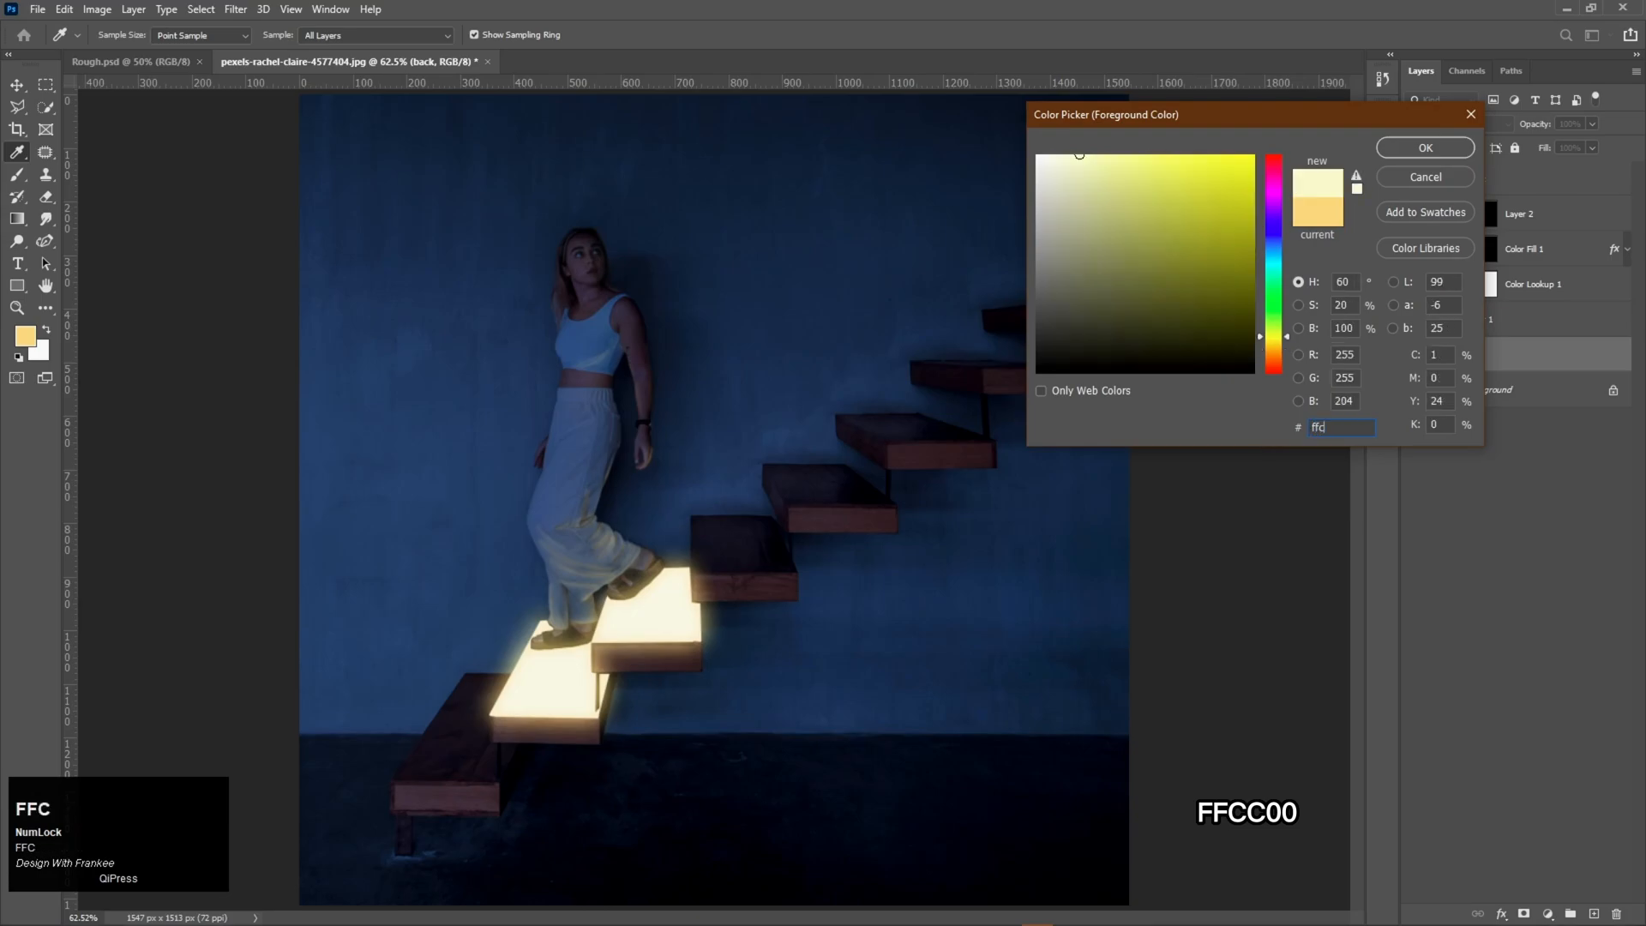
{"action": "type", "text": "c00"}
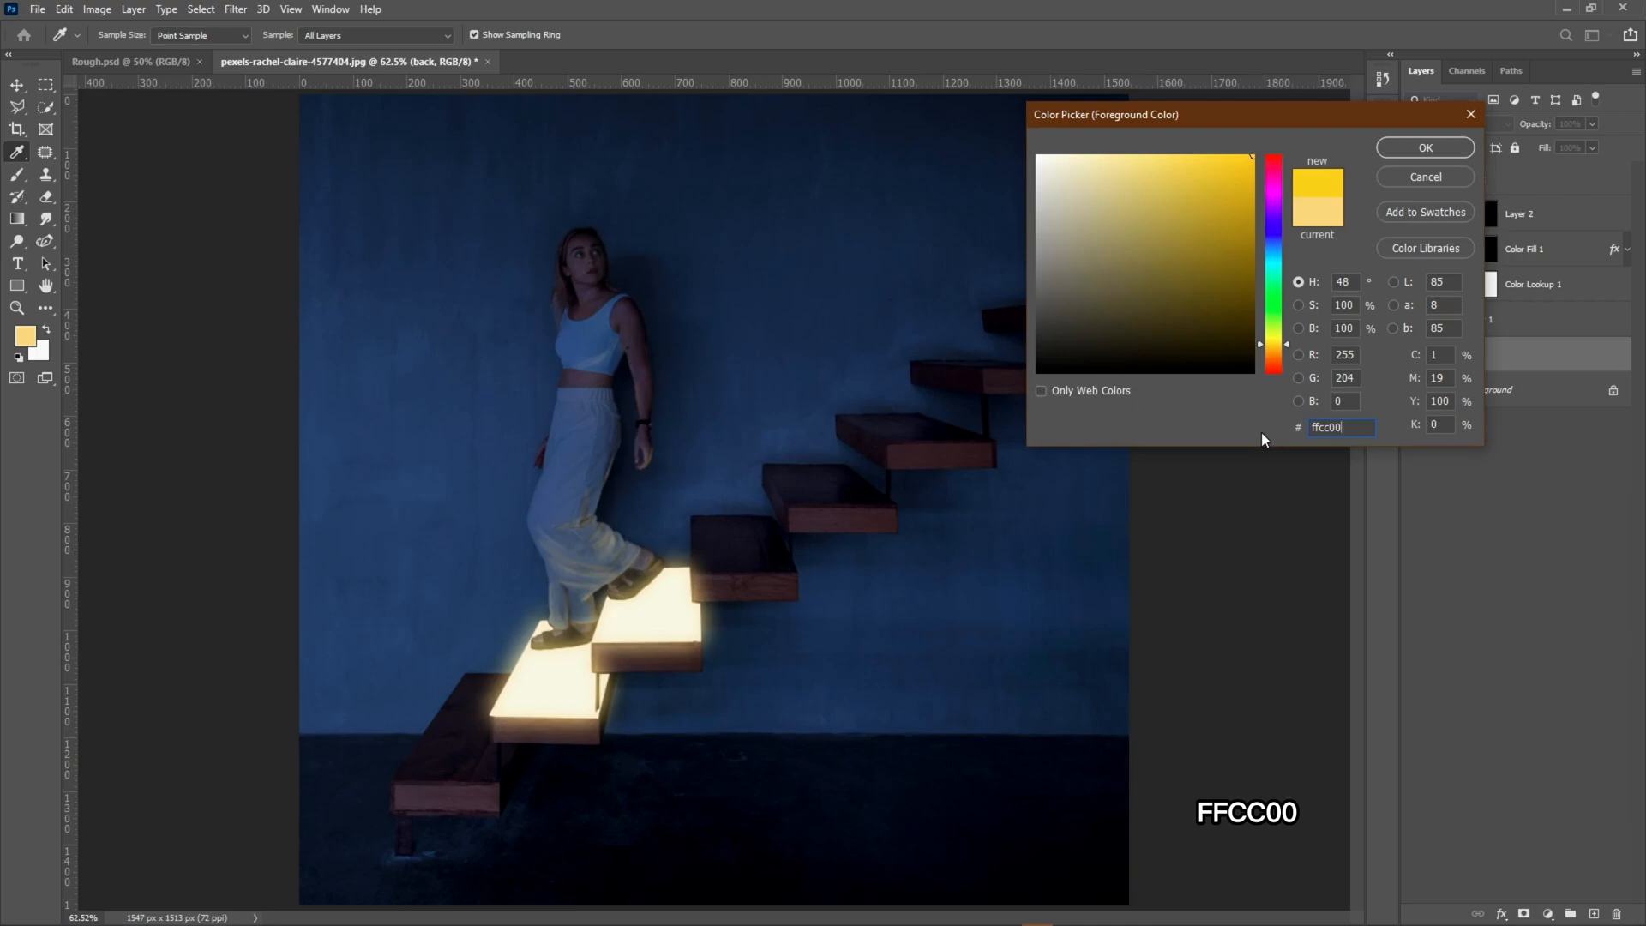
{"action": "key", "text": "Return"}
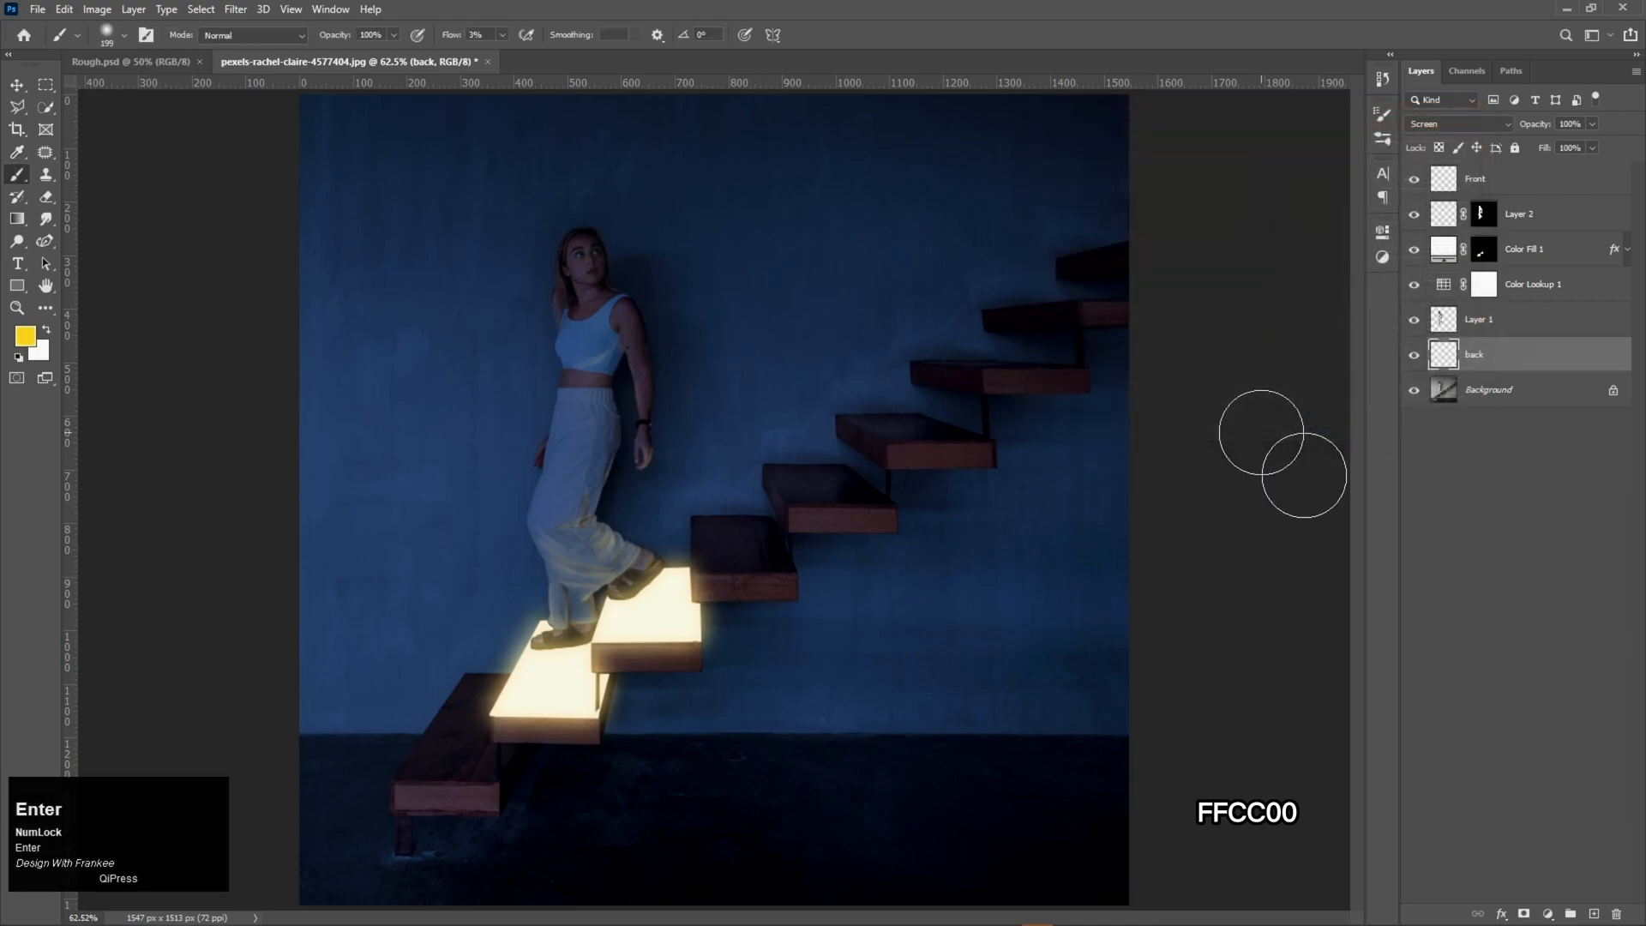
Enlarge the brush to 591 px and paint a soft yellow glow on the back layer, on the wall behind the woman
{"action": "scroll", "coordinate": [592, 573], "scroll_direction": "up", "scroll_amount": 4}
{"action": "left_click_drag", "start_coordinate": [588, 541], "coordinate": [776, 583]}
{"action": "scroll", "coordinate": [776, 583], "scroll_direction": "down", "scroll_amount": 2}
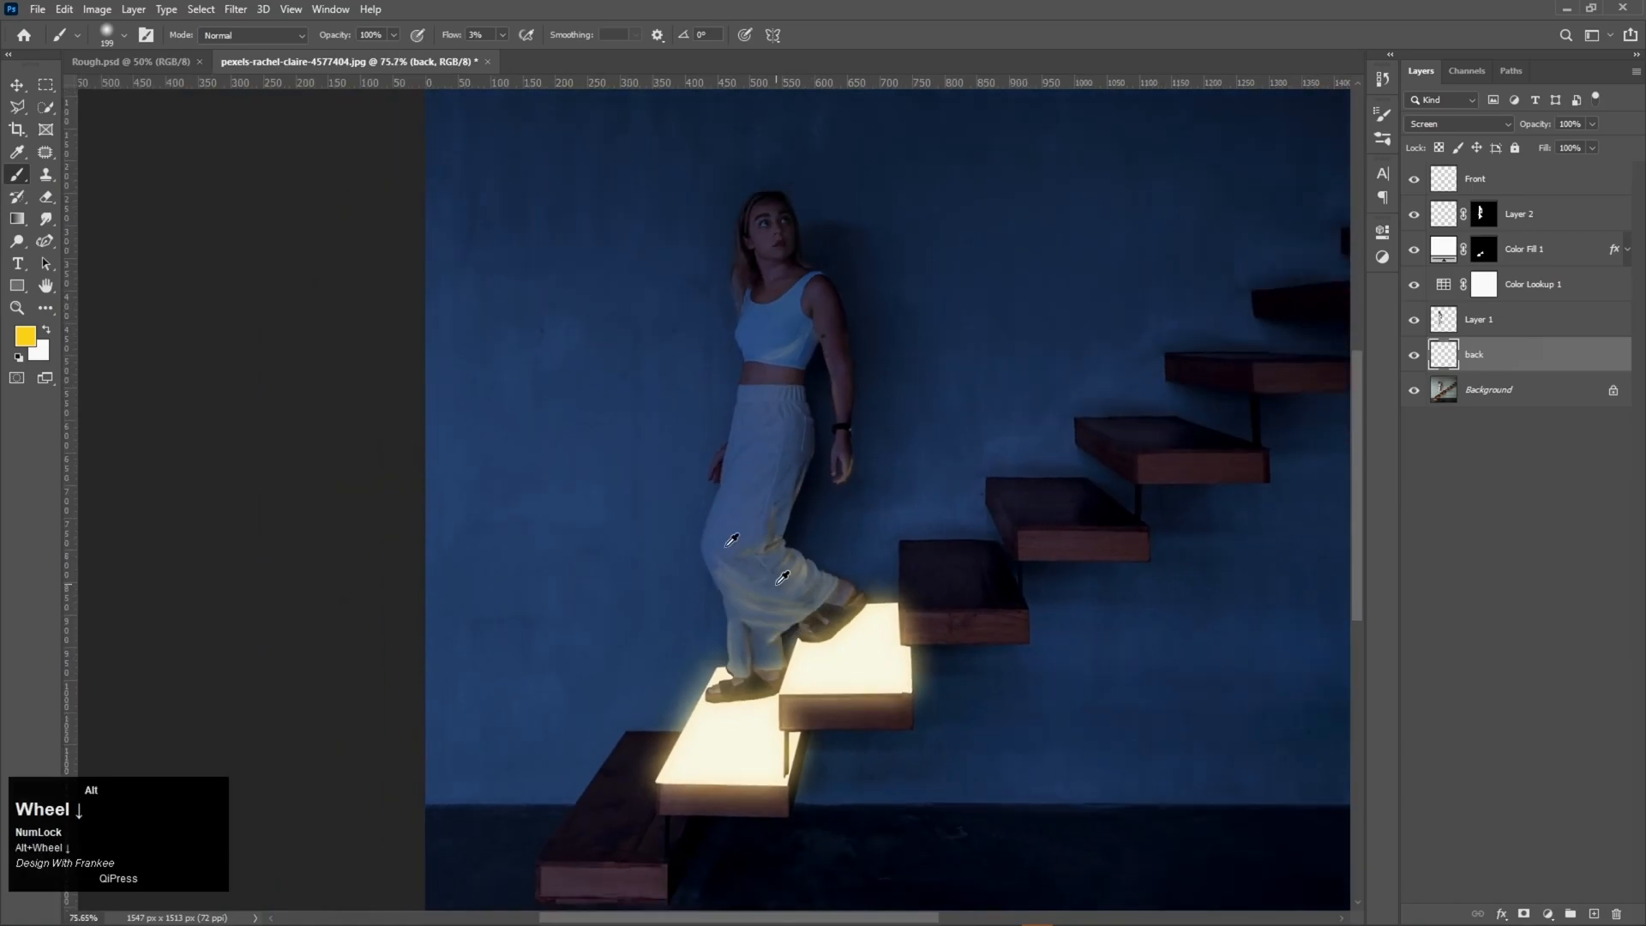
{"action": "right_click", "coordinate": [775, 626], "text": "alt"}
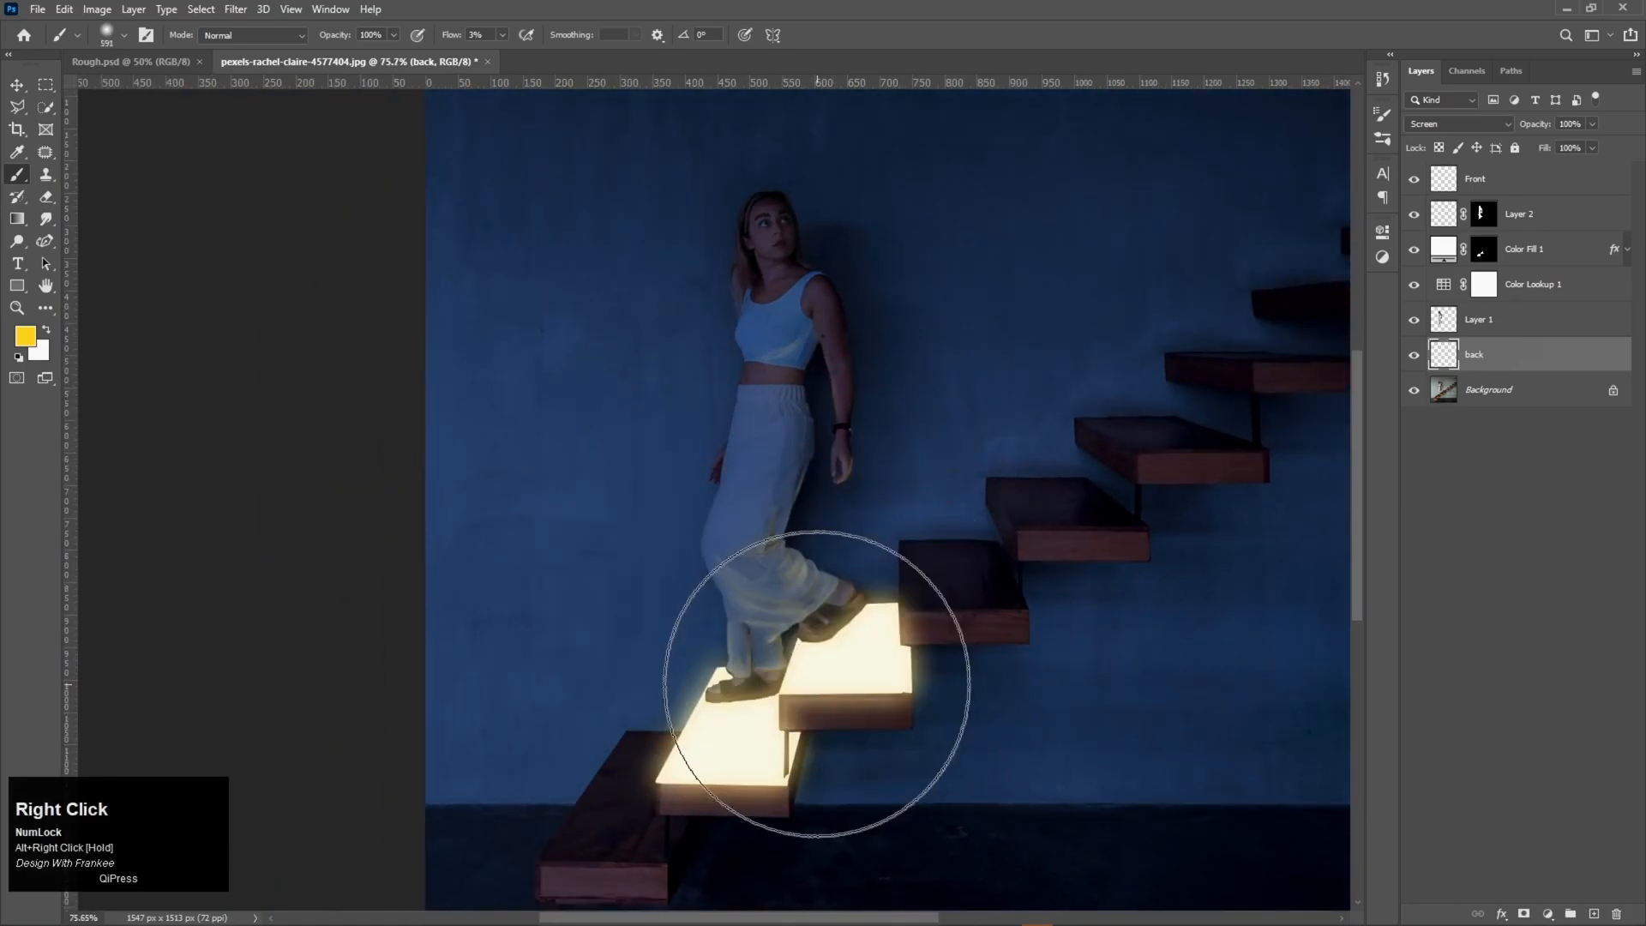
{"action": "left_click", "coordinate": [802, 675]}
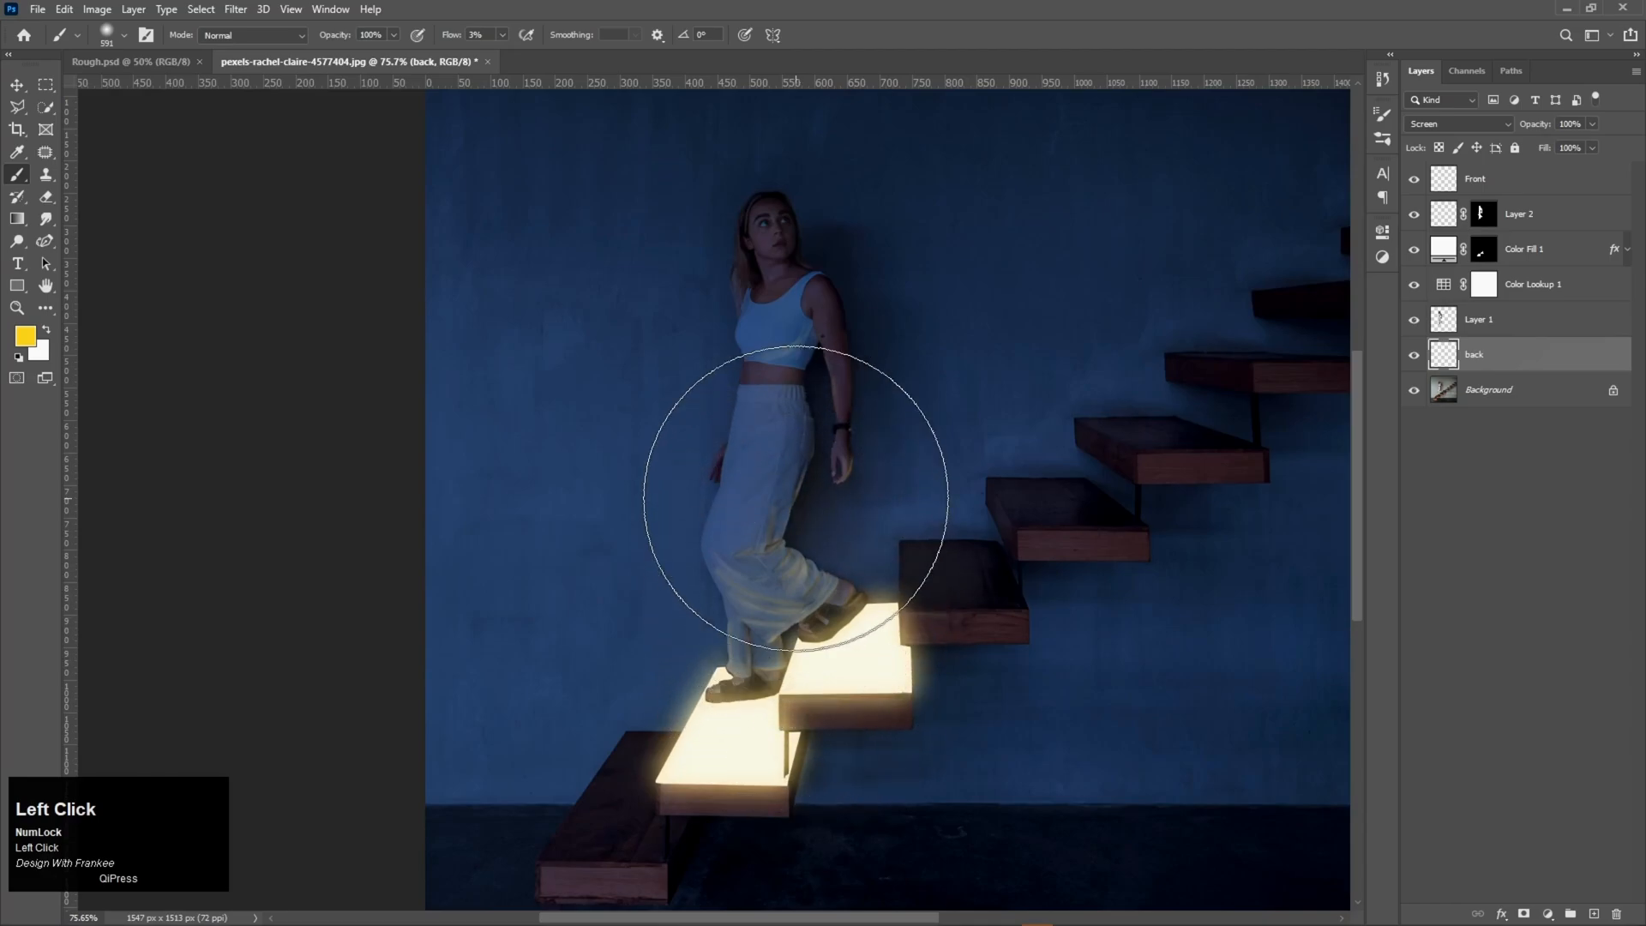
{"action": "scroll", "coordinate": [776, 480], "scroll_direction": "down", "scroll_amount": 3}
{"action": "mouse_move", "coordinate": [627, 551]}
{"action": "left_mouse_down"}
{"action": "mouse_move", "coordinate": [600, 489]}
{"action": "mouse_move", "coordinate": [589, 323]}
{"action": "mouse_move", "coordinate": [625, 580]}
{"action": "mouse_move", "coordinate": [597, 387]}
{"action": "left_mouse_up"}
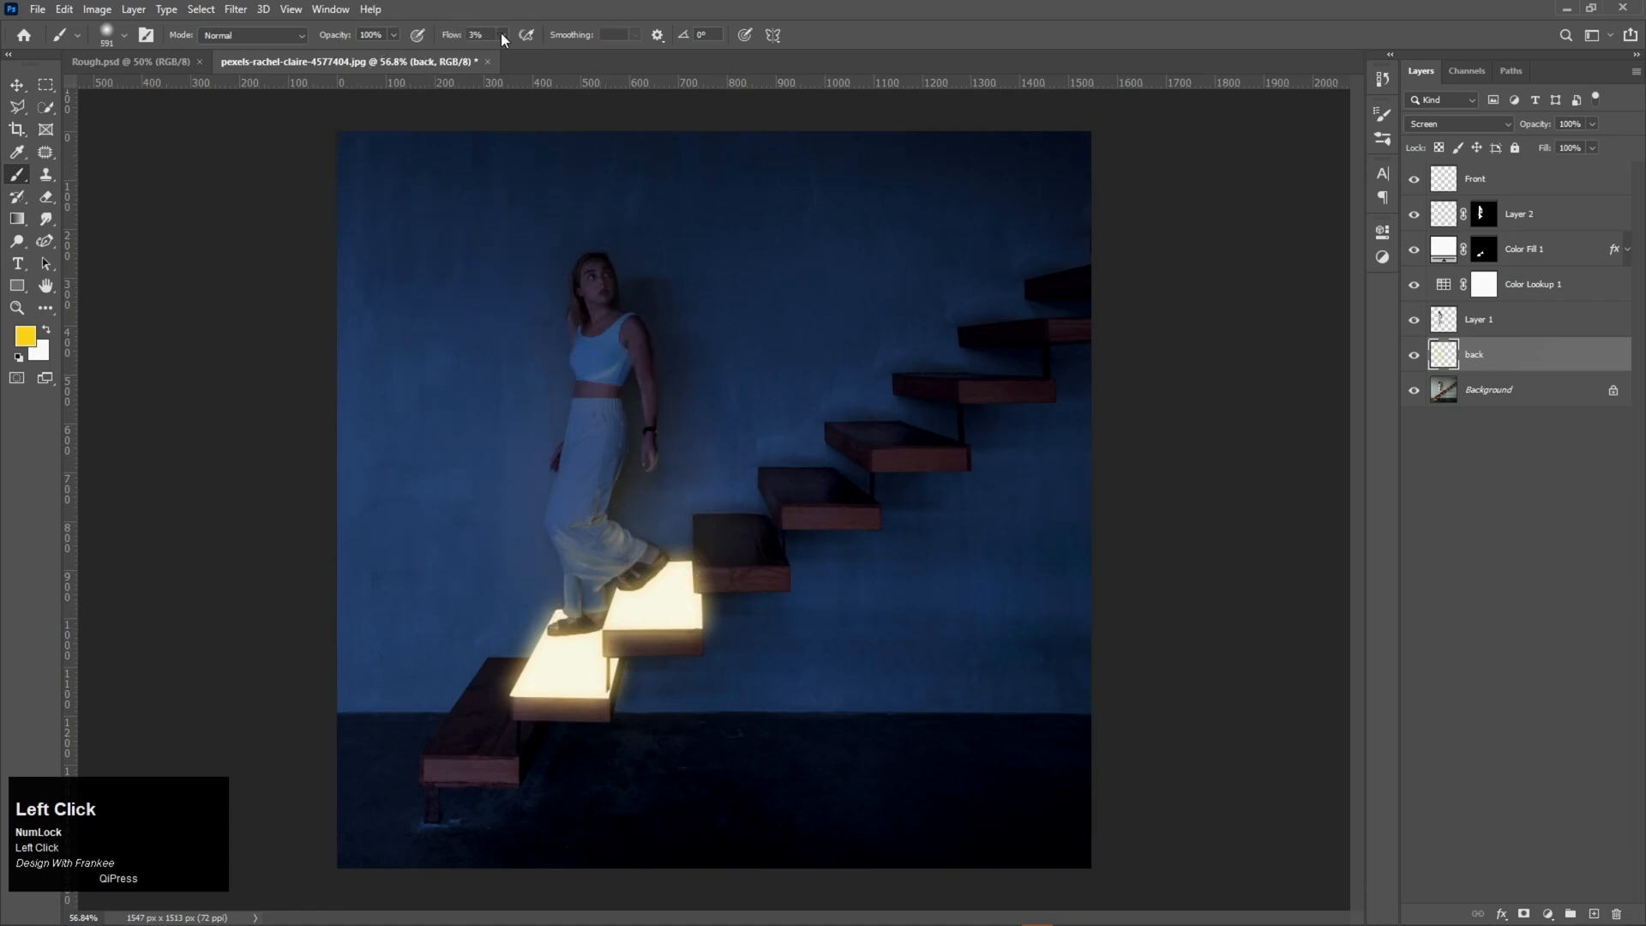
Set the brush flow to 20% and strengthen the yellow wall glow from her head down to the lit treads
{"action": "left_click", "coordinate": [457, 38]}
{"action": "type", "text": "20"}
{"action": "left_click", "coordinate": [589, 526]}
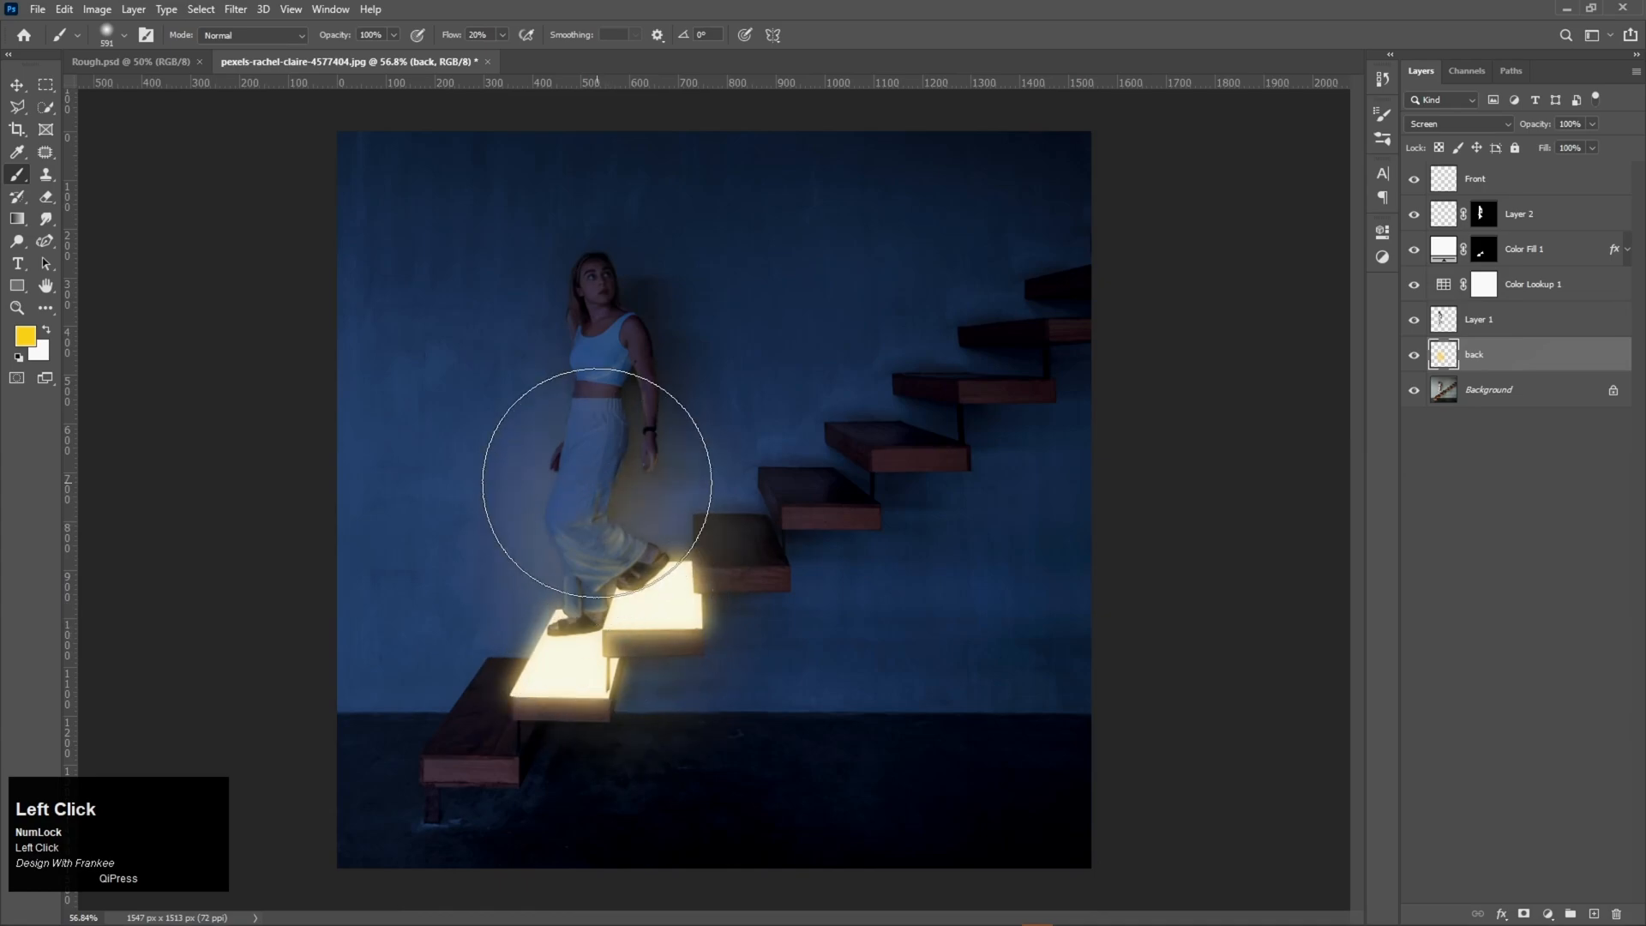
{"action": "mouse_move", "coordinate": [592, 299]}
{"action": "left_mouse_down"}
{"action": "mouse_move", "coordinate": [629, 561]}
{"action": "mouse_move", "coordinate": [606, 614]}
{"action": "mouse_move", "coordinate": [616, 633]}
{"action": "left_mouse_up"}
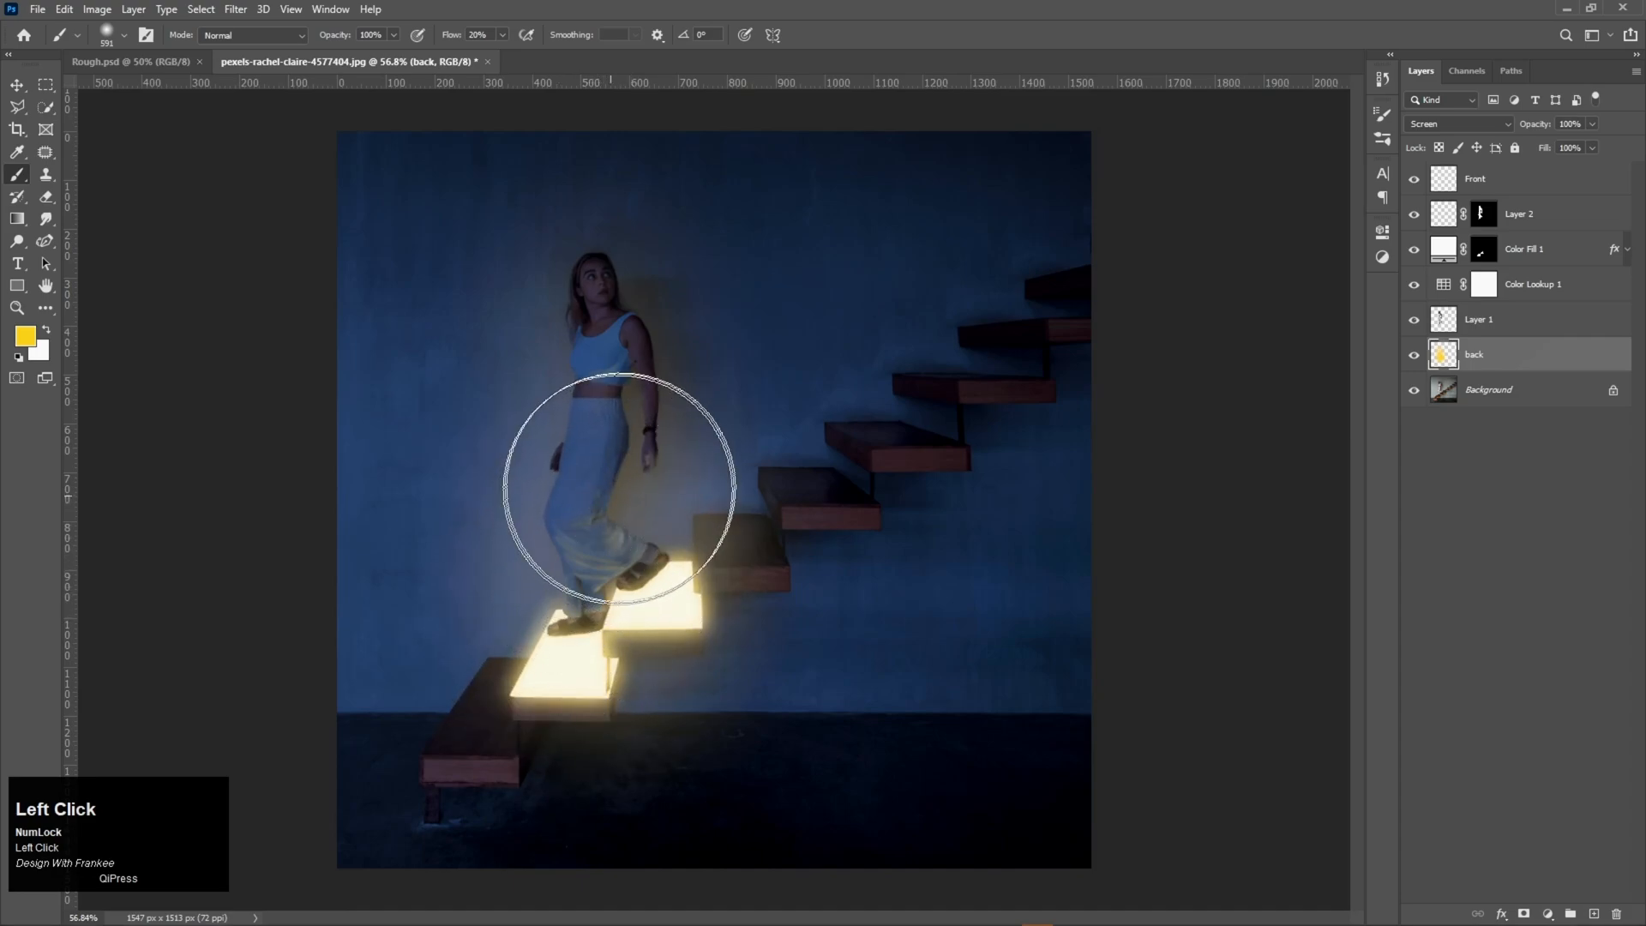
Paint a soft yellow glow over the woman's legs and the lit treads on the Front layer
{"action": "left_click", "coordinate": [1520, 179]}
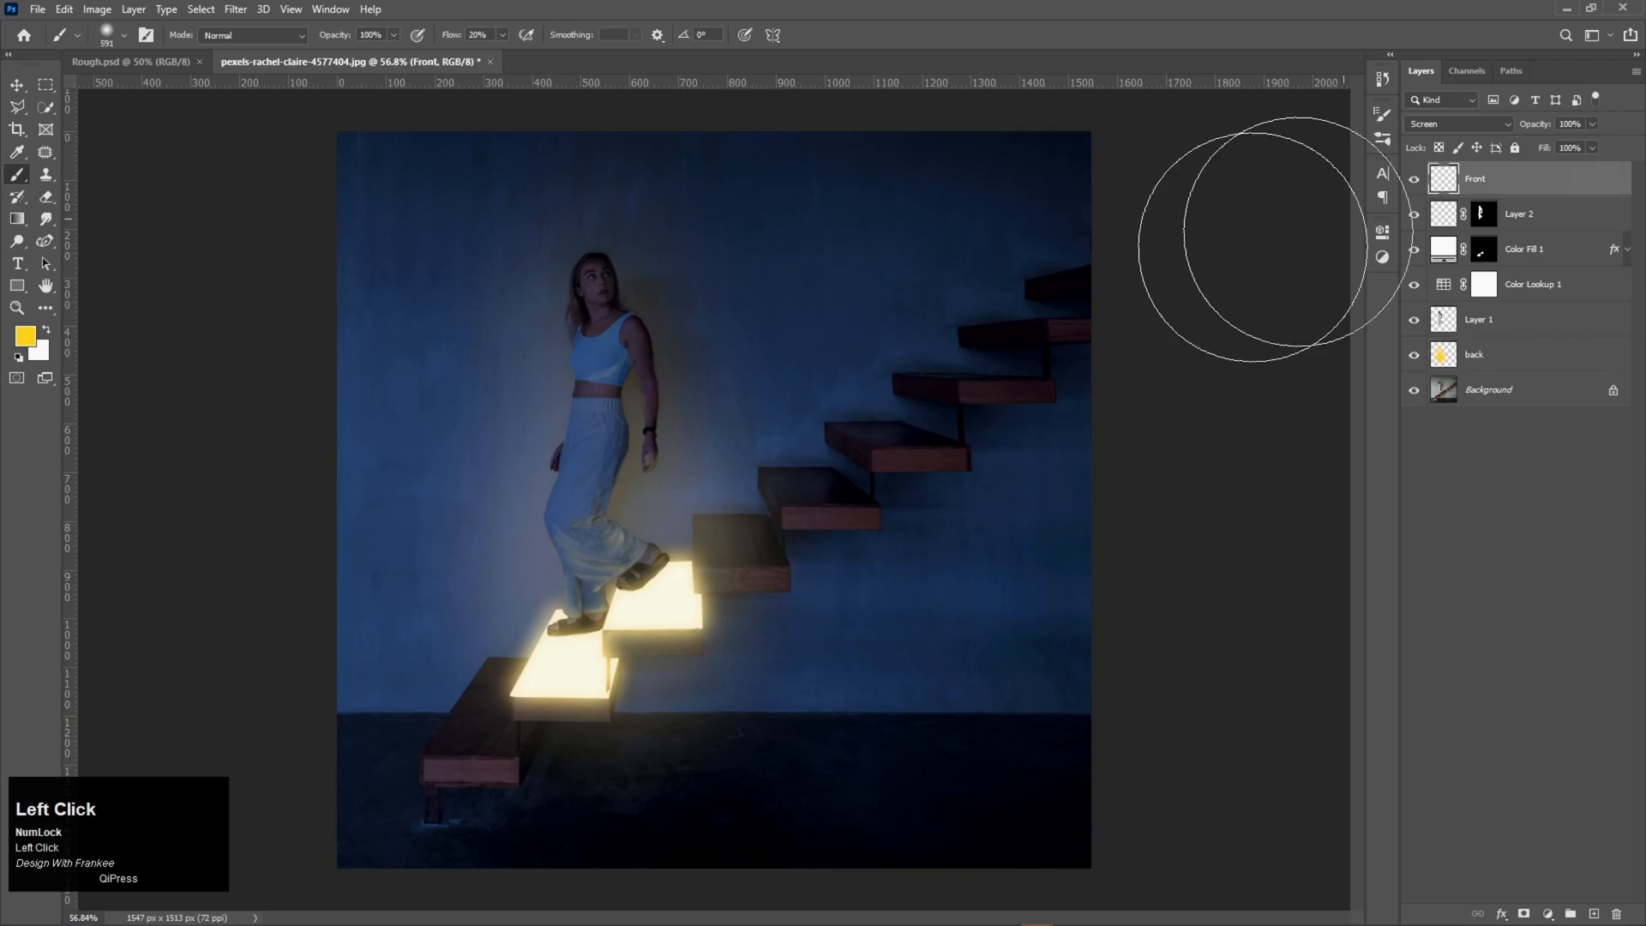
{"action": "mouse_move", "coordinate": [590, 569]}
{"action": "left_mouse_down"}
{"action": "mouse_move", "coordinate": [542, 579]}
{"action": "mouse_move", "coordinate": [596, 553]}
{"action": "mouse_move", "coordinate": [648, 586]}
{"action": "left_mouse_up"}
{"action": "scroll", "coordinate": [647, 586], "scroll_direction": "up", "scroll_amount": 3}
{"action": "left_click", "coordinate": [571, 695]}
{"action": "mouse_move", "coordinate": [677, 480]}
{"action": "left_mouse_down"}
{"action": "mouse_move", "coordinate": [688, 592]}
{"action": "mouse_move", "coordinate": [715, 596]}
{"action": "left_mouse_up"}
{"action": "left_click", "coordinate": [676, 549]}
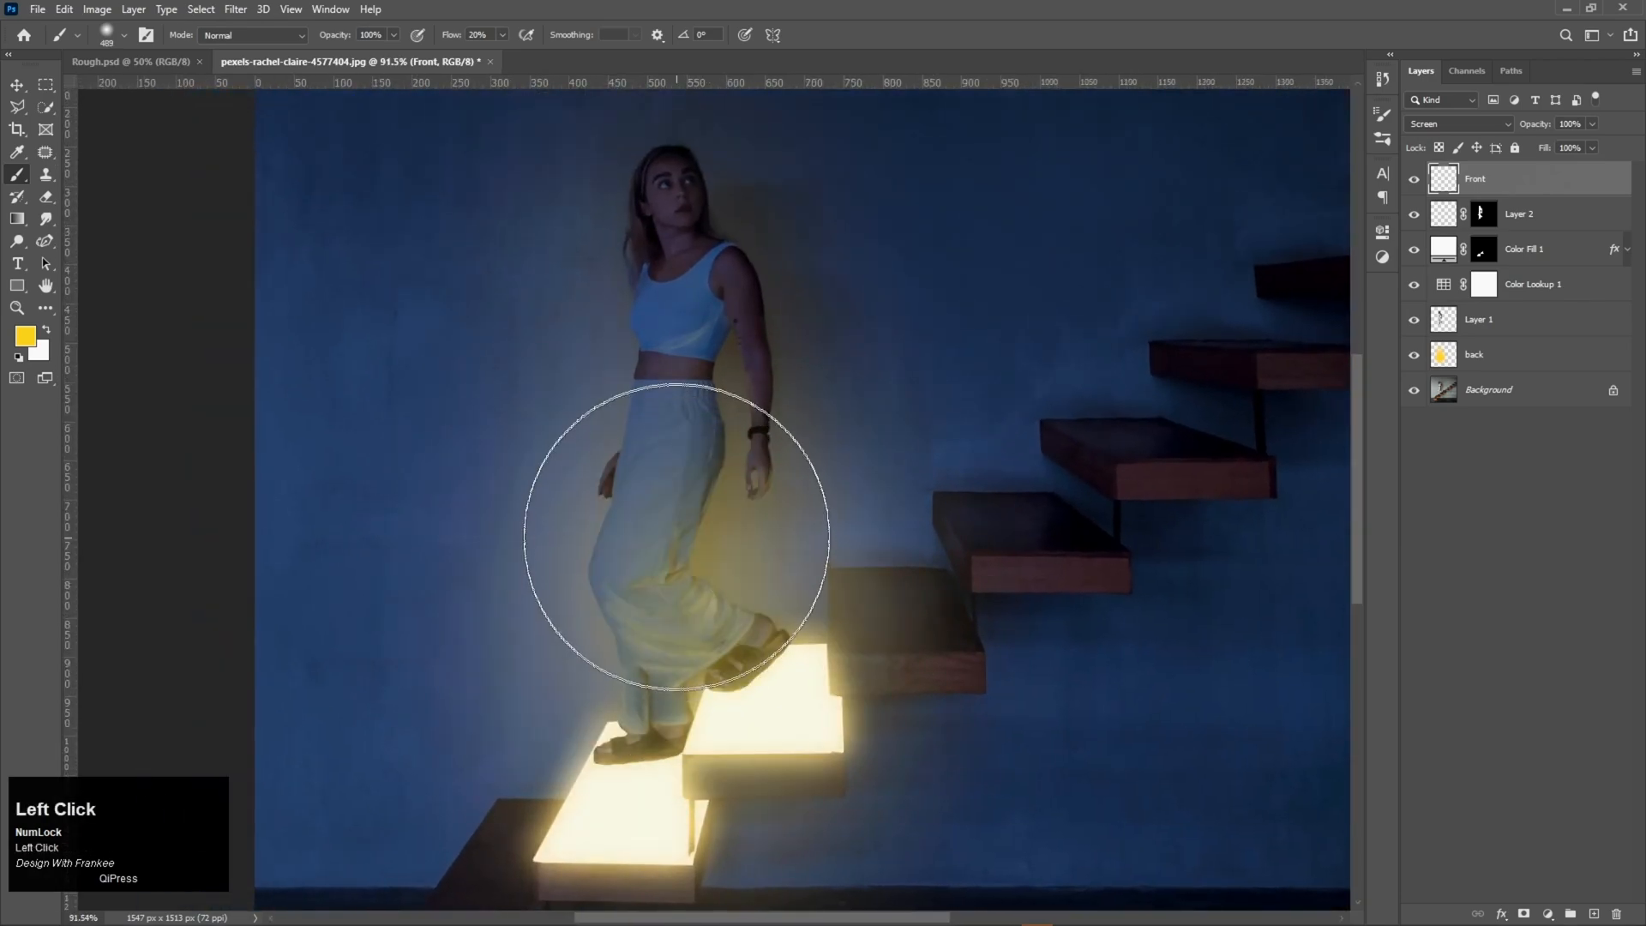
{"action": "left_click_drag", "start_coordinate": [674, 494], "coordinate": [698, 423]}
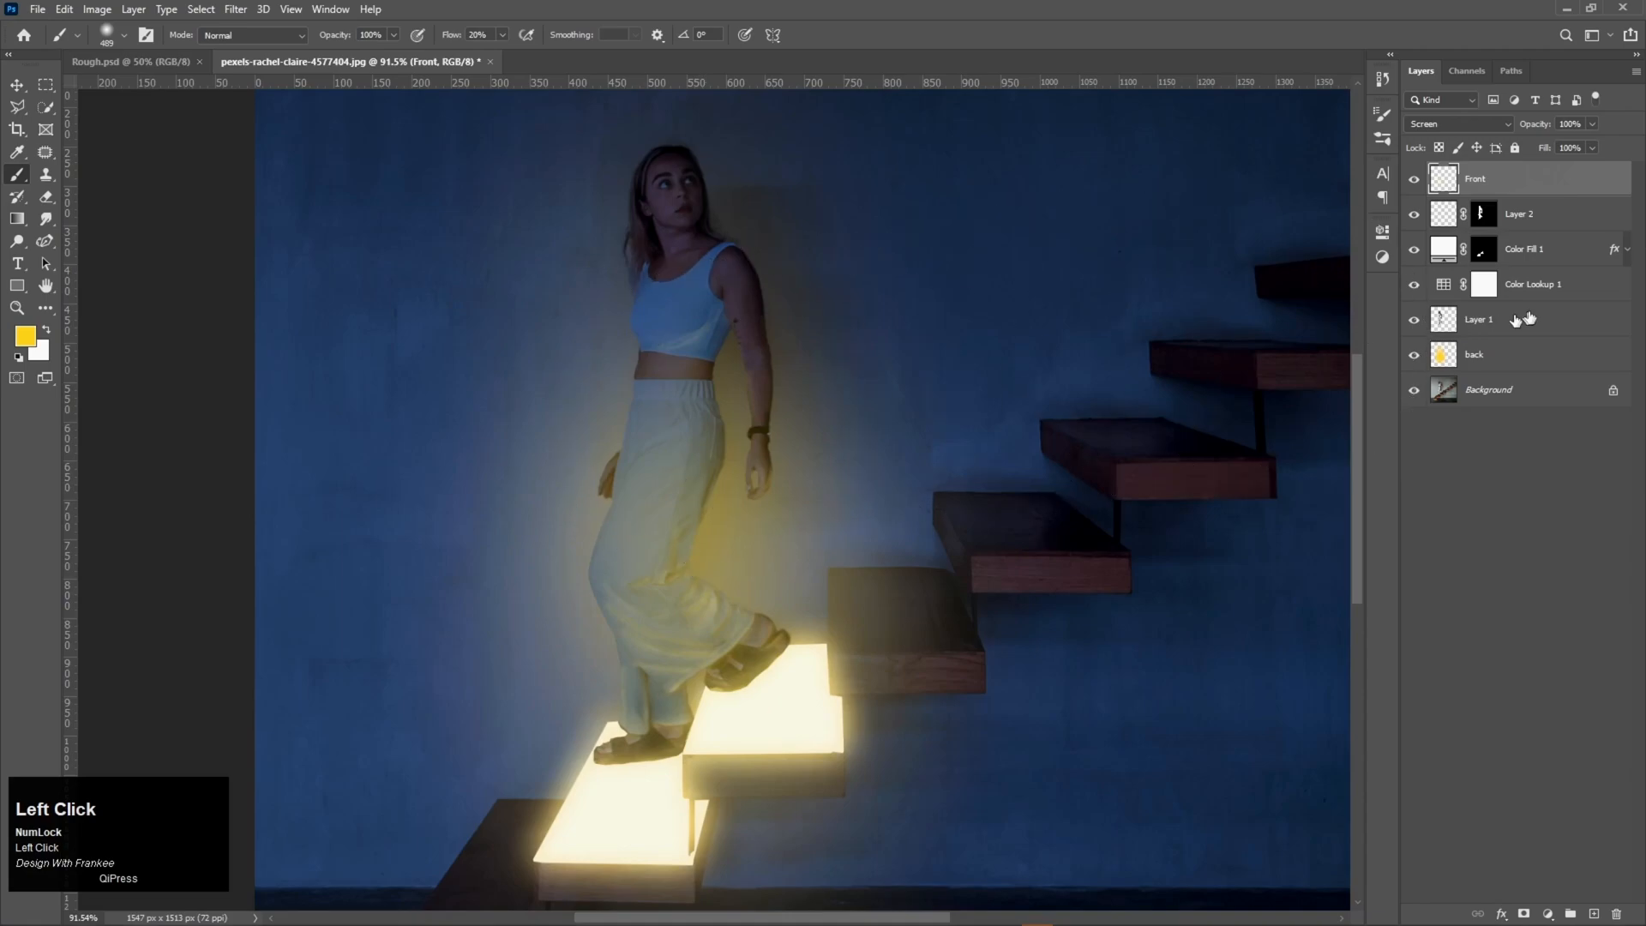
Lower the Front layer's opacity to 76% and add glow over her upper body with a 594 px brush
{"action": "left_click", "coordinate": [1583, 125]}
{"action": "left_click_drag", "start_coordinate": [1584, 148], "coordinate": [1583, 149]}
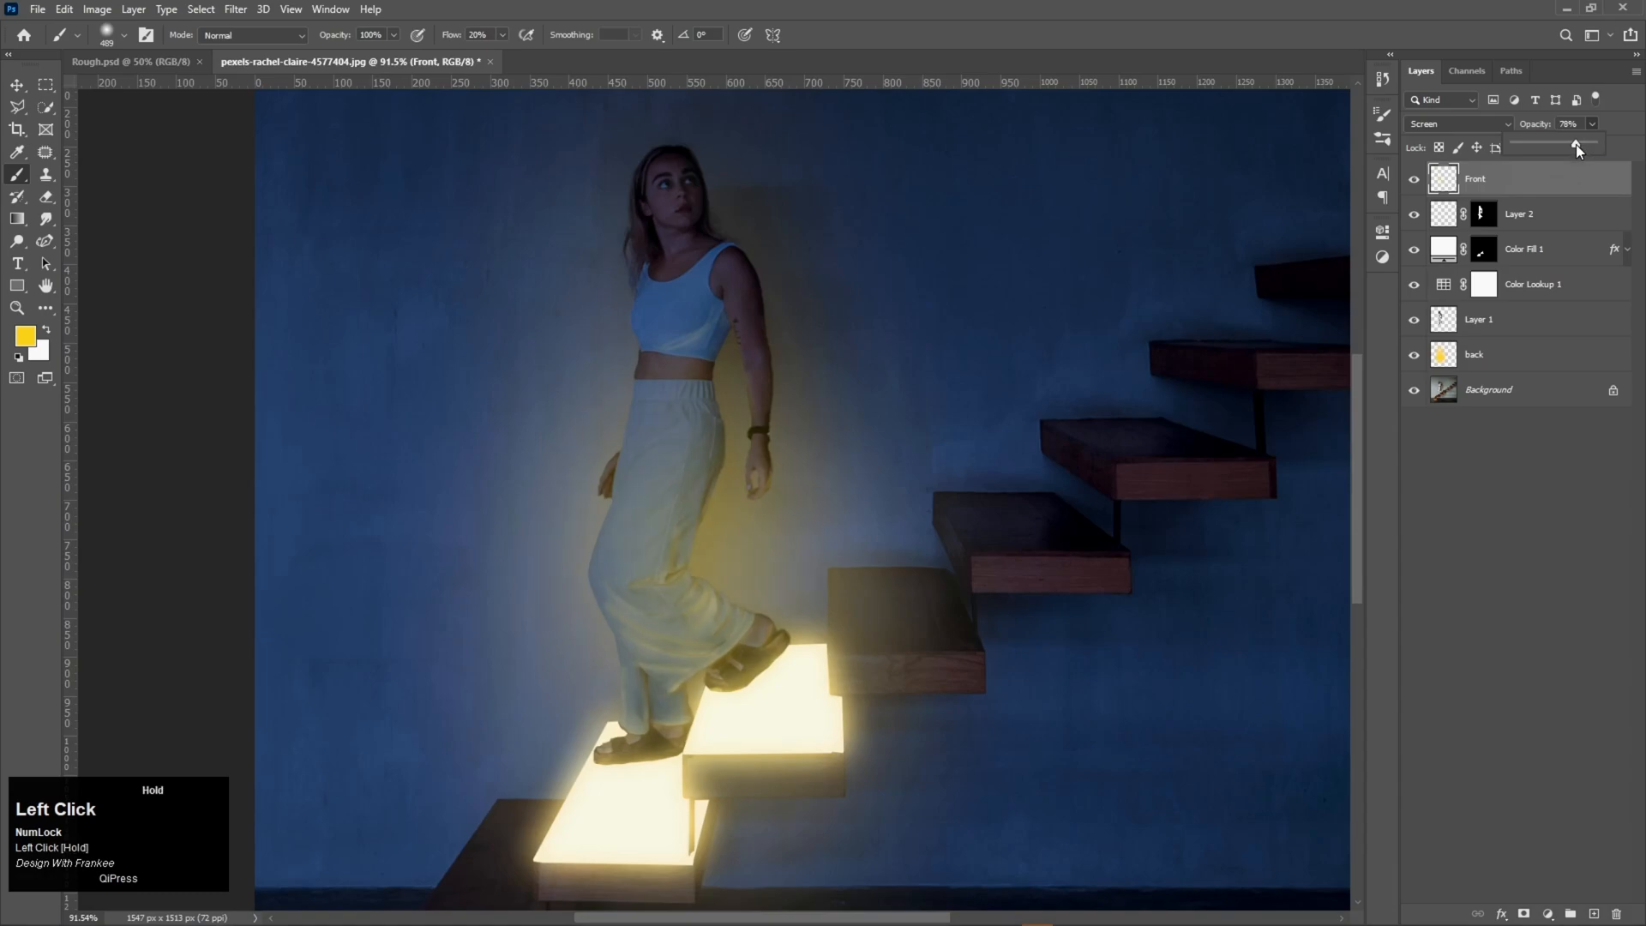
{"action": "left_click_drag", "start_coordinate": [1575, 148], "coordinate": [1575, 148]}
{"action": "right_click", "coordinate": [702, 496], "text": "alt"}
{"action": "left_click", "coordinate": [670, 353]}
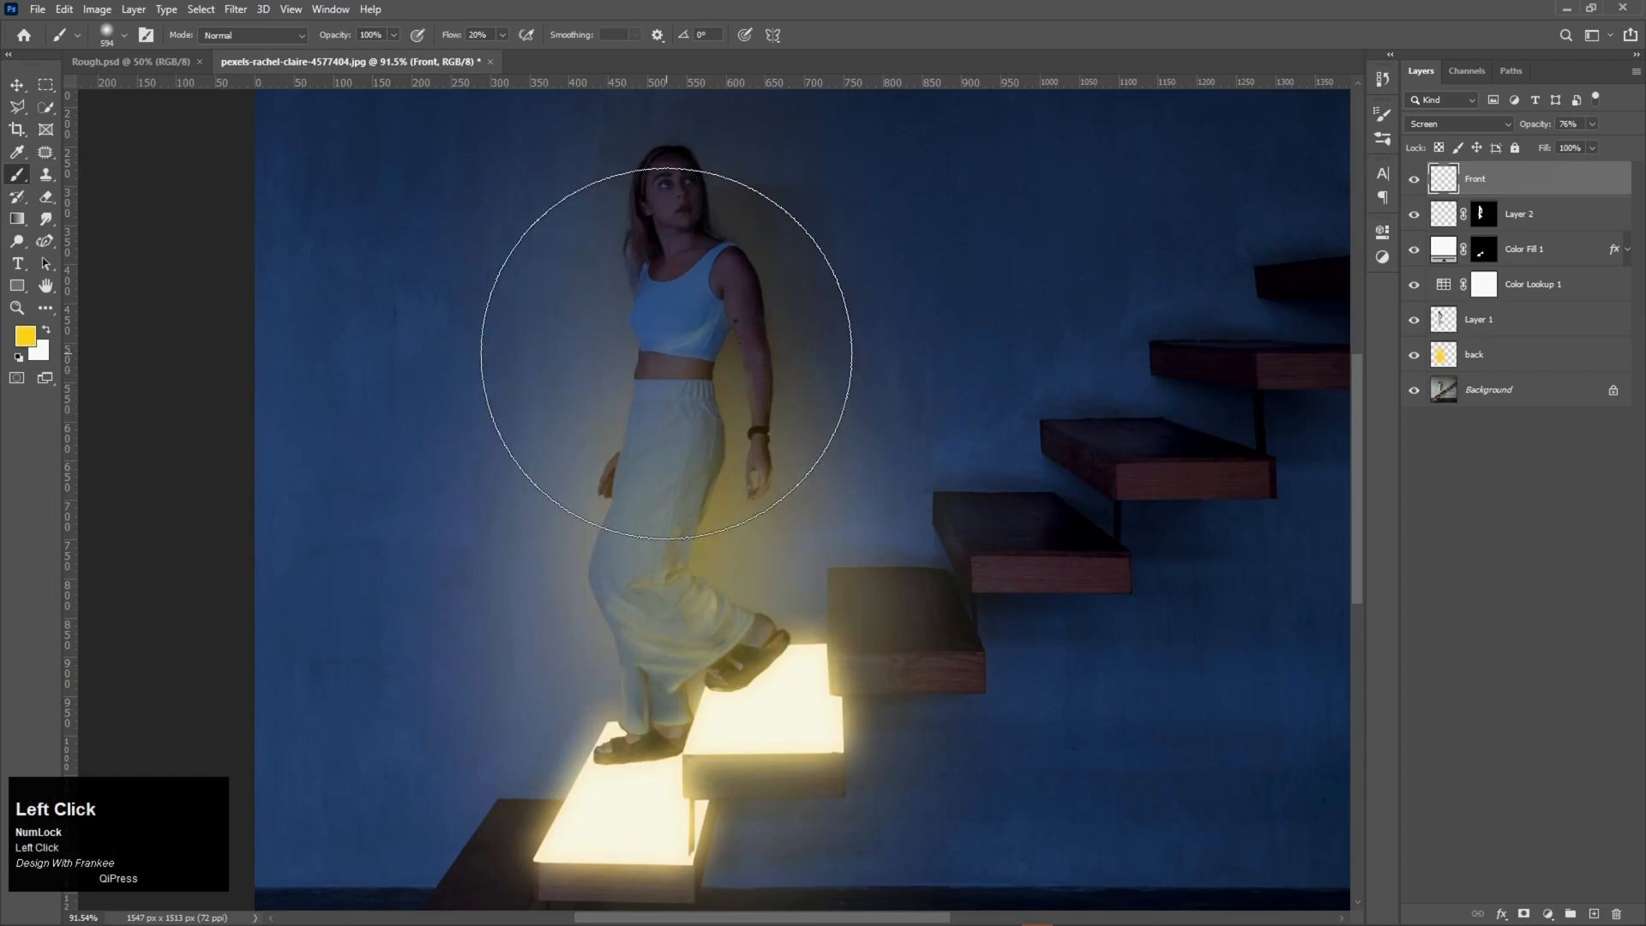
Lower the Front layer's opacity to 54% and paint more yellow glow over the lit treads
{"action": "left_click", "coordinate": [1592, 124]}
{"action": "left_click_drag", "start_coordinate": [1591, 141], "coordinate": [1576, 148]}
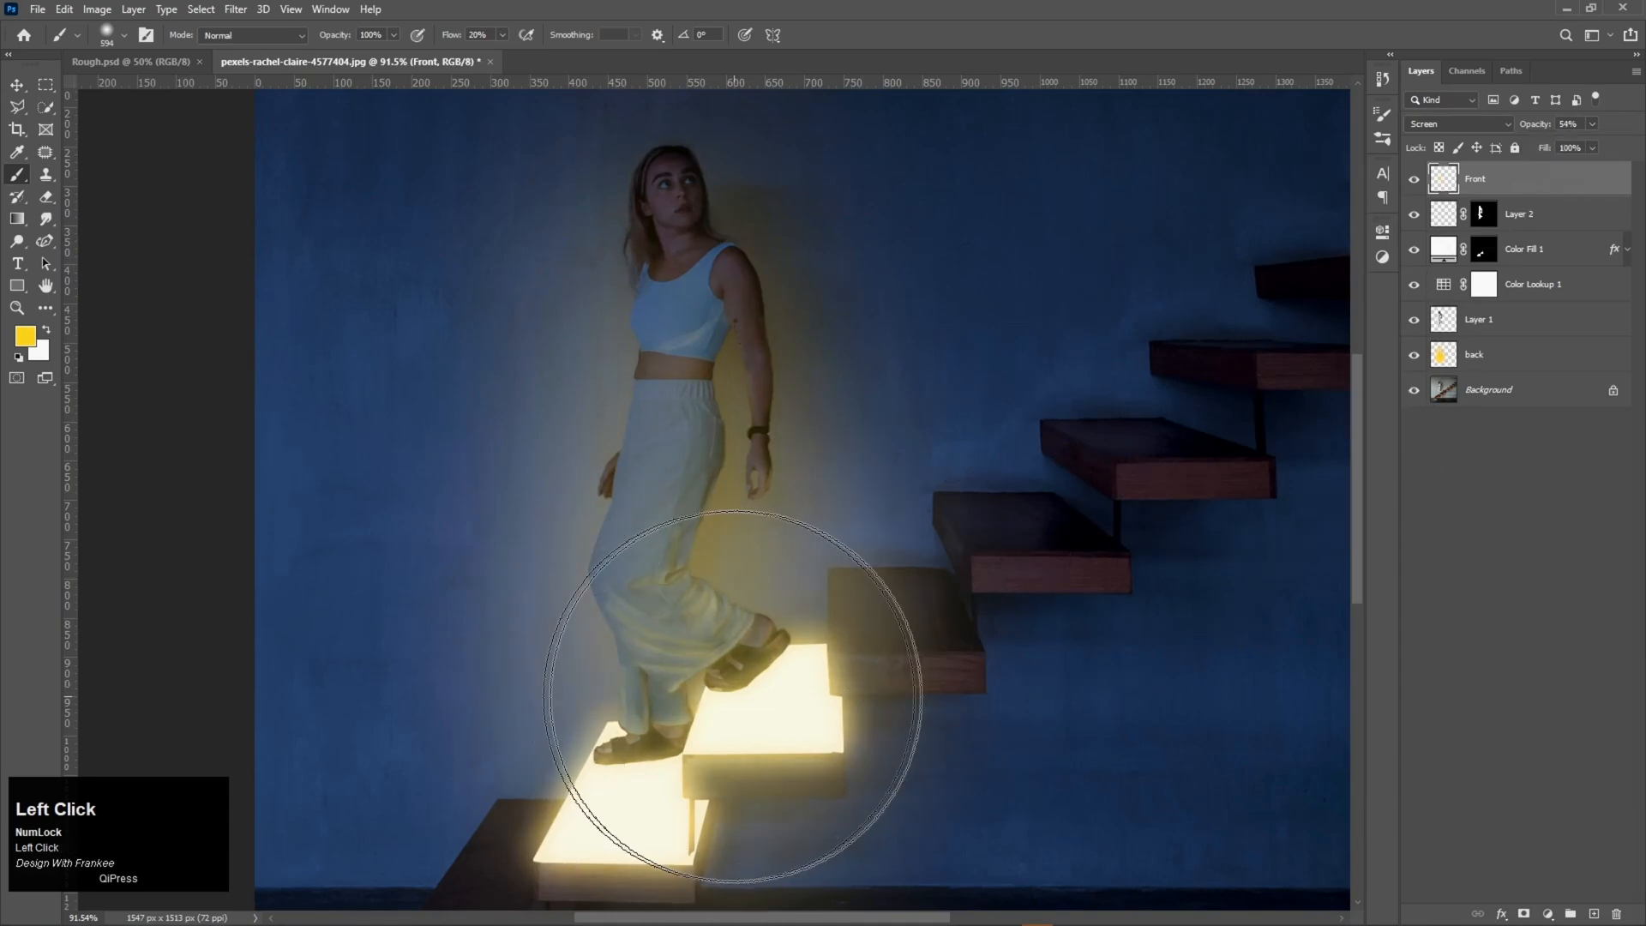
{"action": "scroll", "coordinate": [739, 722], "scroll_direction": "down", "scroll_amount": 2}
{"action": "left_click_drag", "start_coordinate": [739, 753], "coordinate": [737, 660]}
{"action": "left_click", "coordinate": [677, 695]}
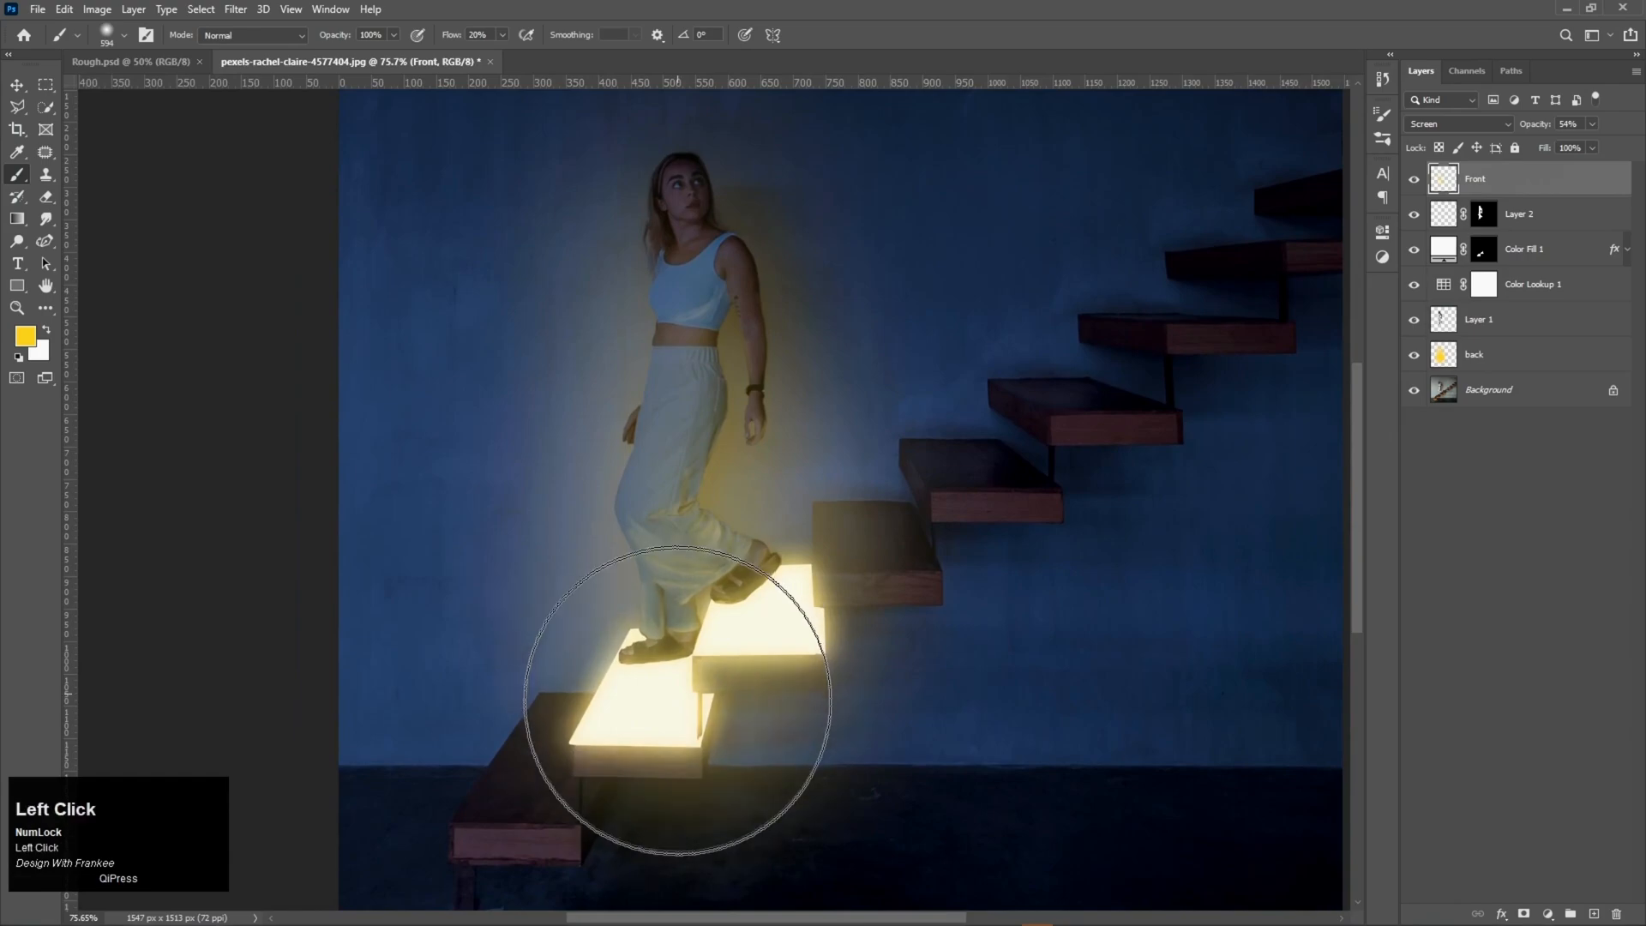
Slightly adjust the opacity of the back glow layer with the whole image in view
{"action": "key", "text": "v"}
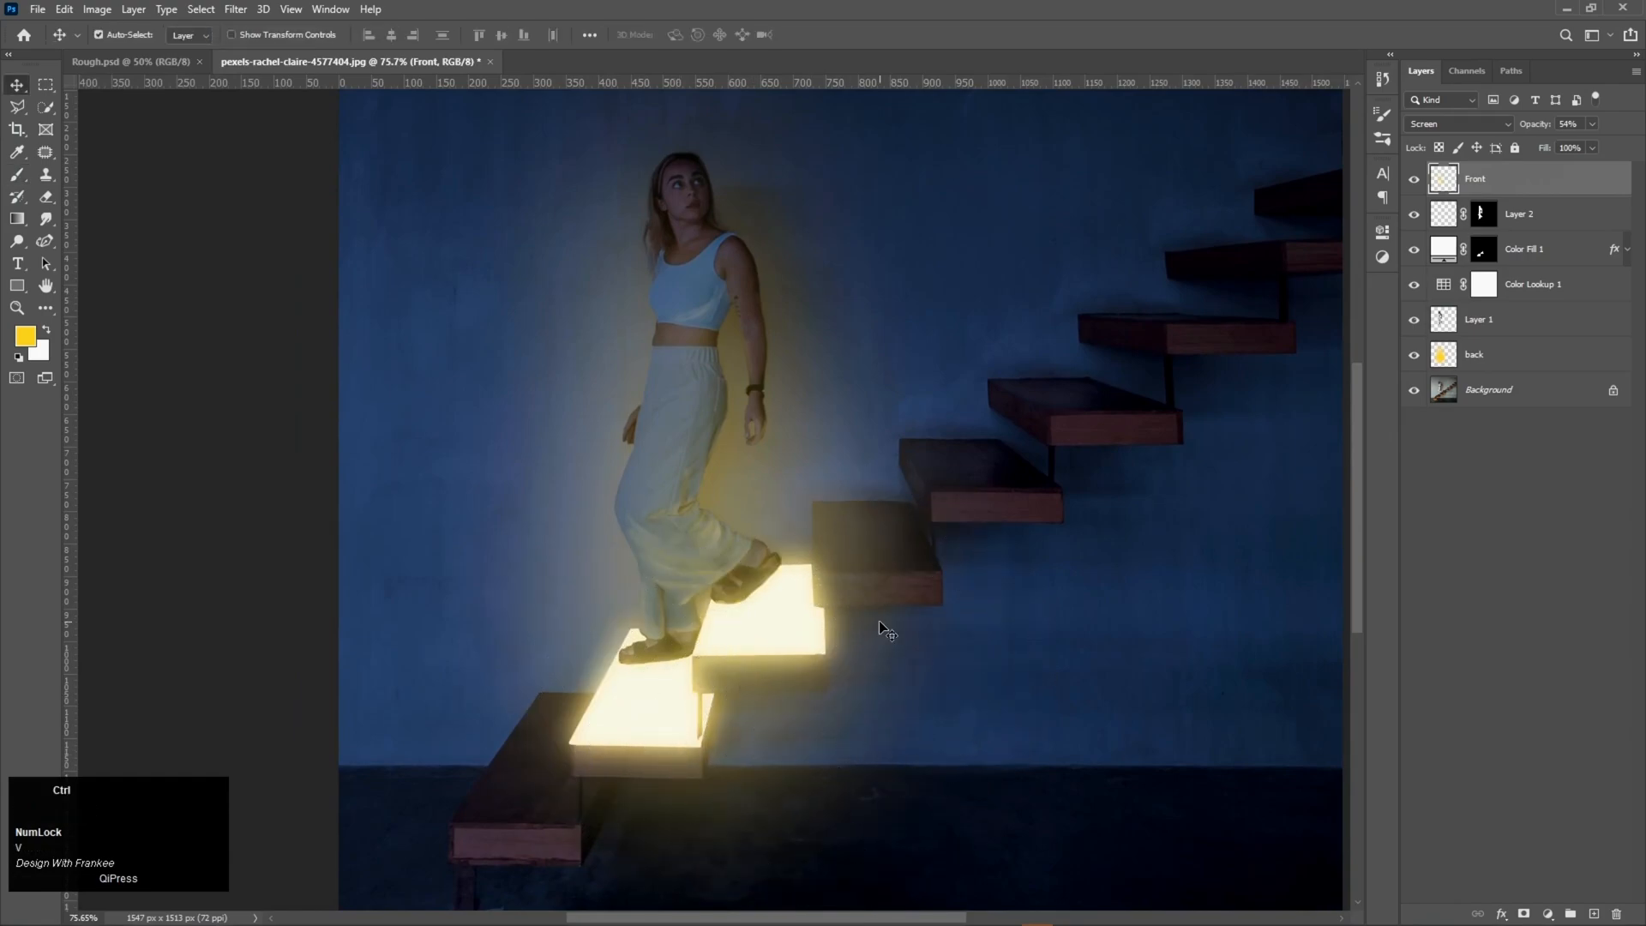
{"action": "key", "text": "ctrl+0"}
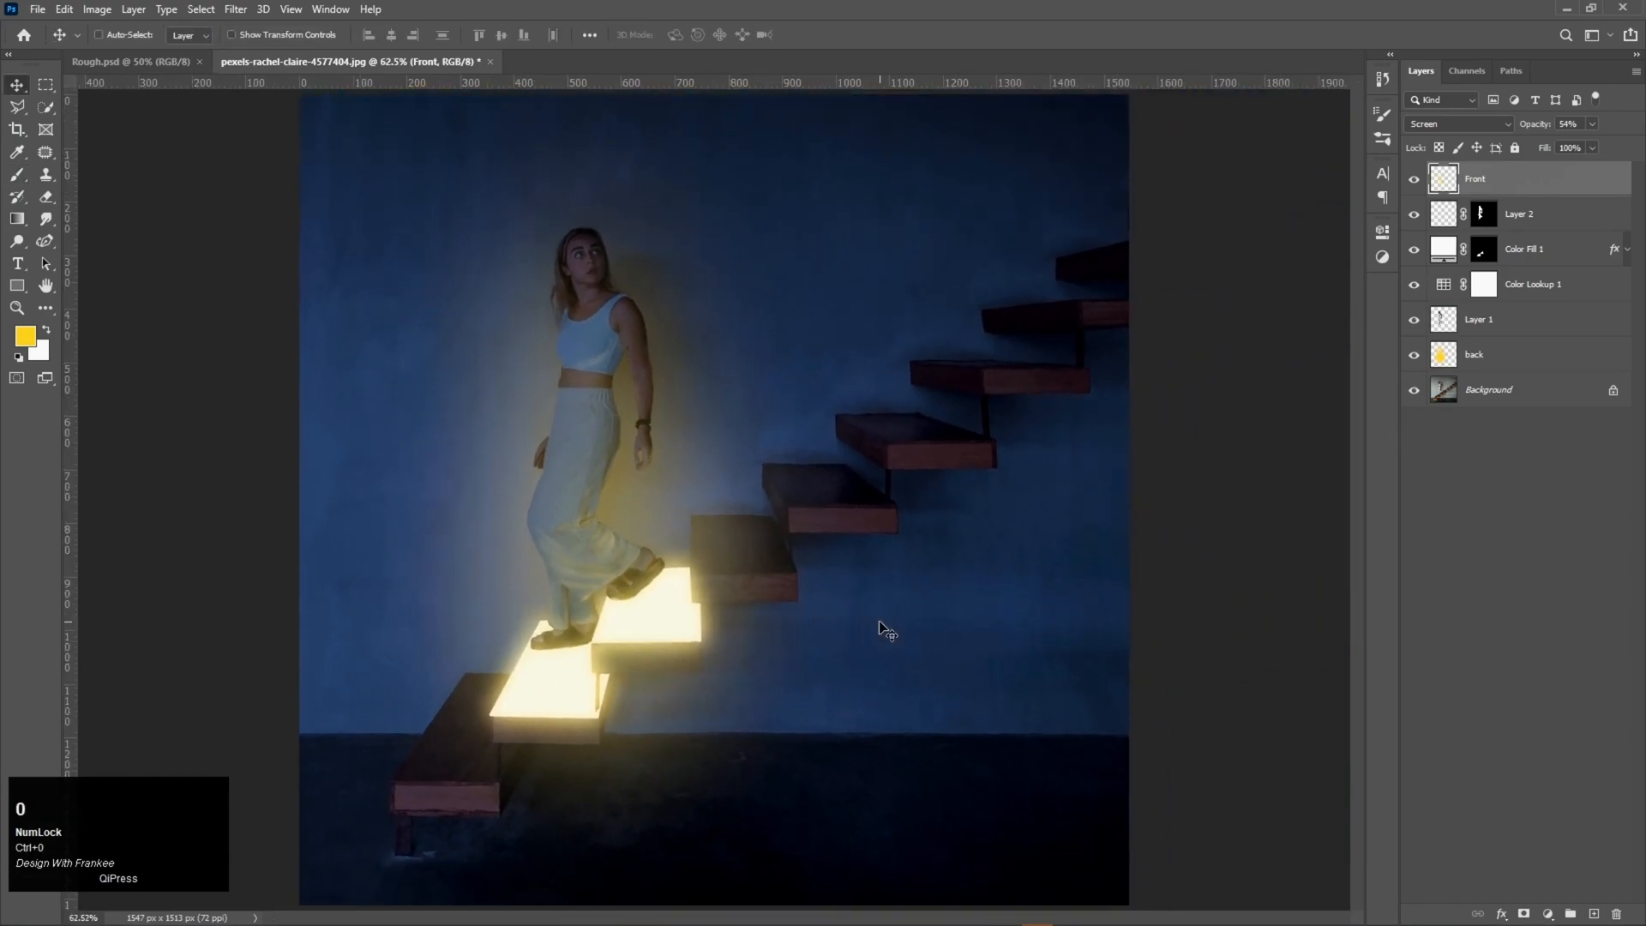
{"action": "left_click", "coordinate": [1493, 357]}
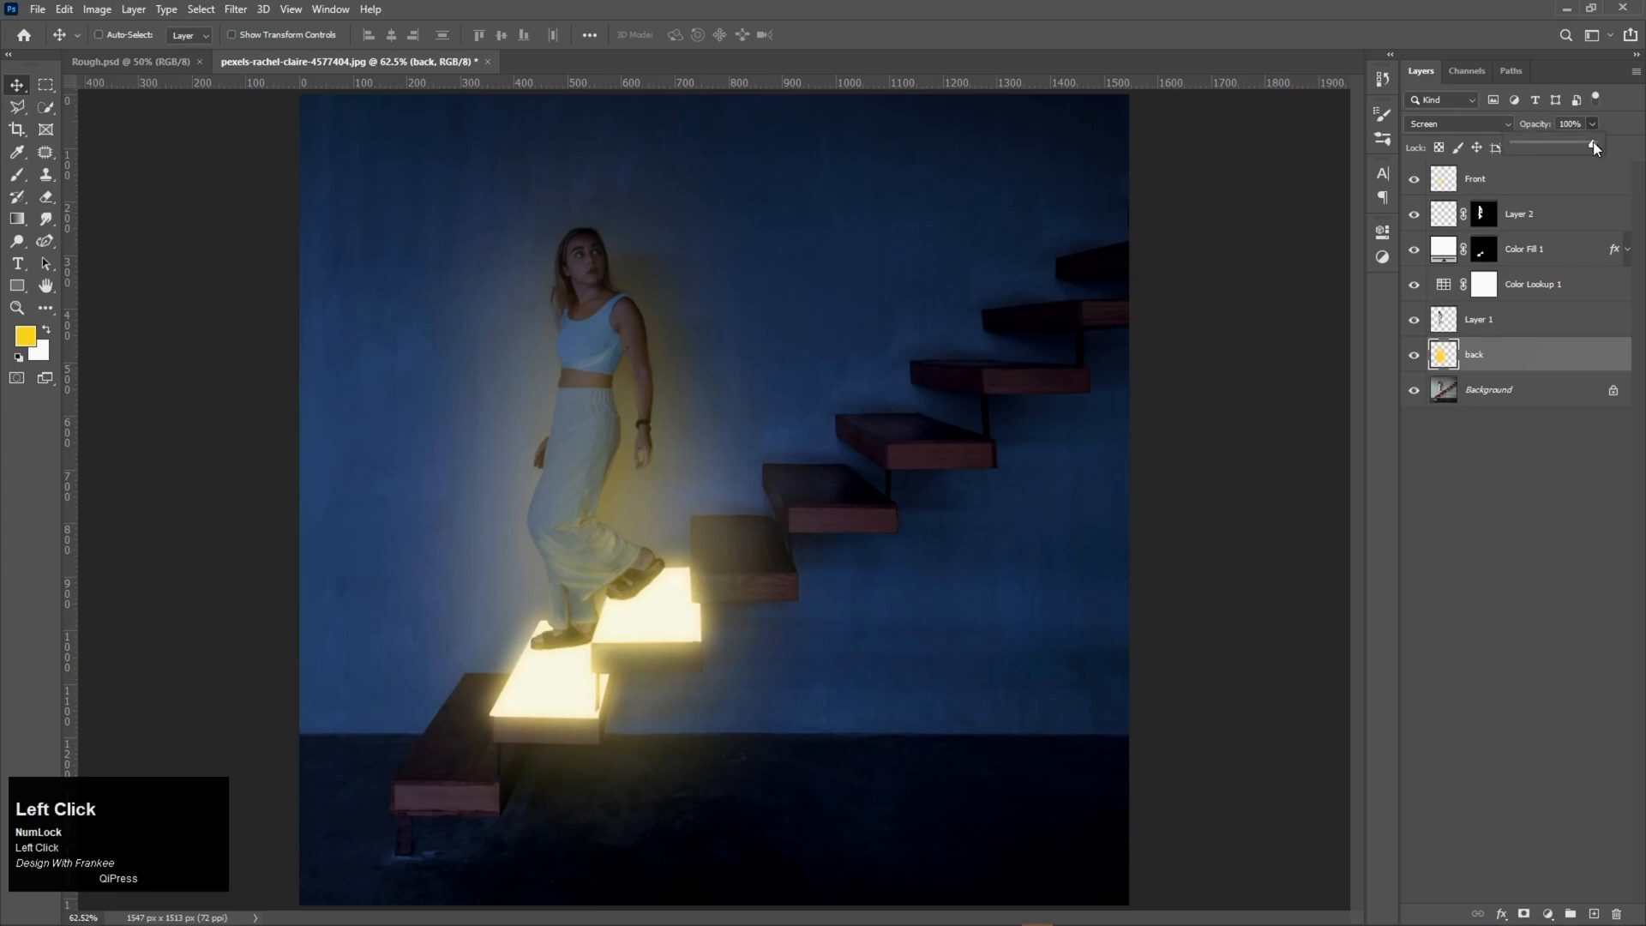
{"action": "left_click_drag", "start_coordinate": [1579, 145], "coordinate": [1576, 144]}
Compare the image with and without the back glow, and the finished night scene against the original photo
{"action": "left_click", "coordinate": [1415, 356]}
{"action": "left_click", "coordinate": [1415, 357]}
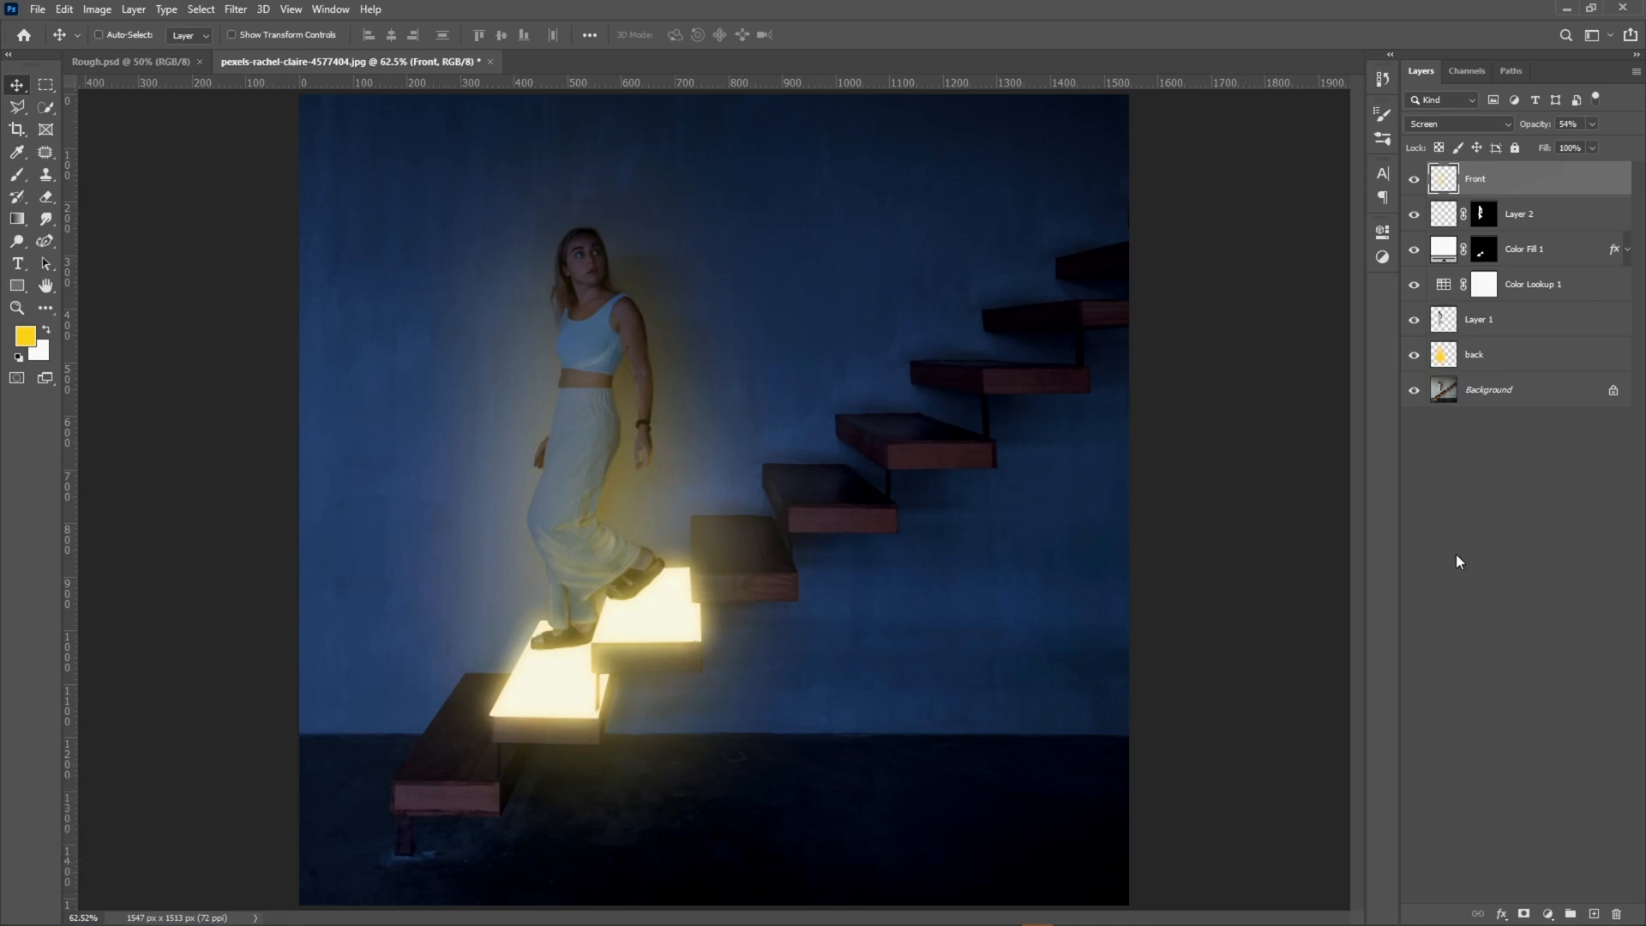
{"action": "left_click", "coordinate": [1415, 394], "text": "alt"}
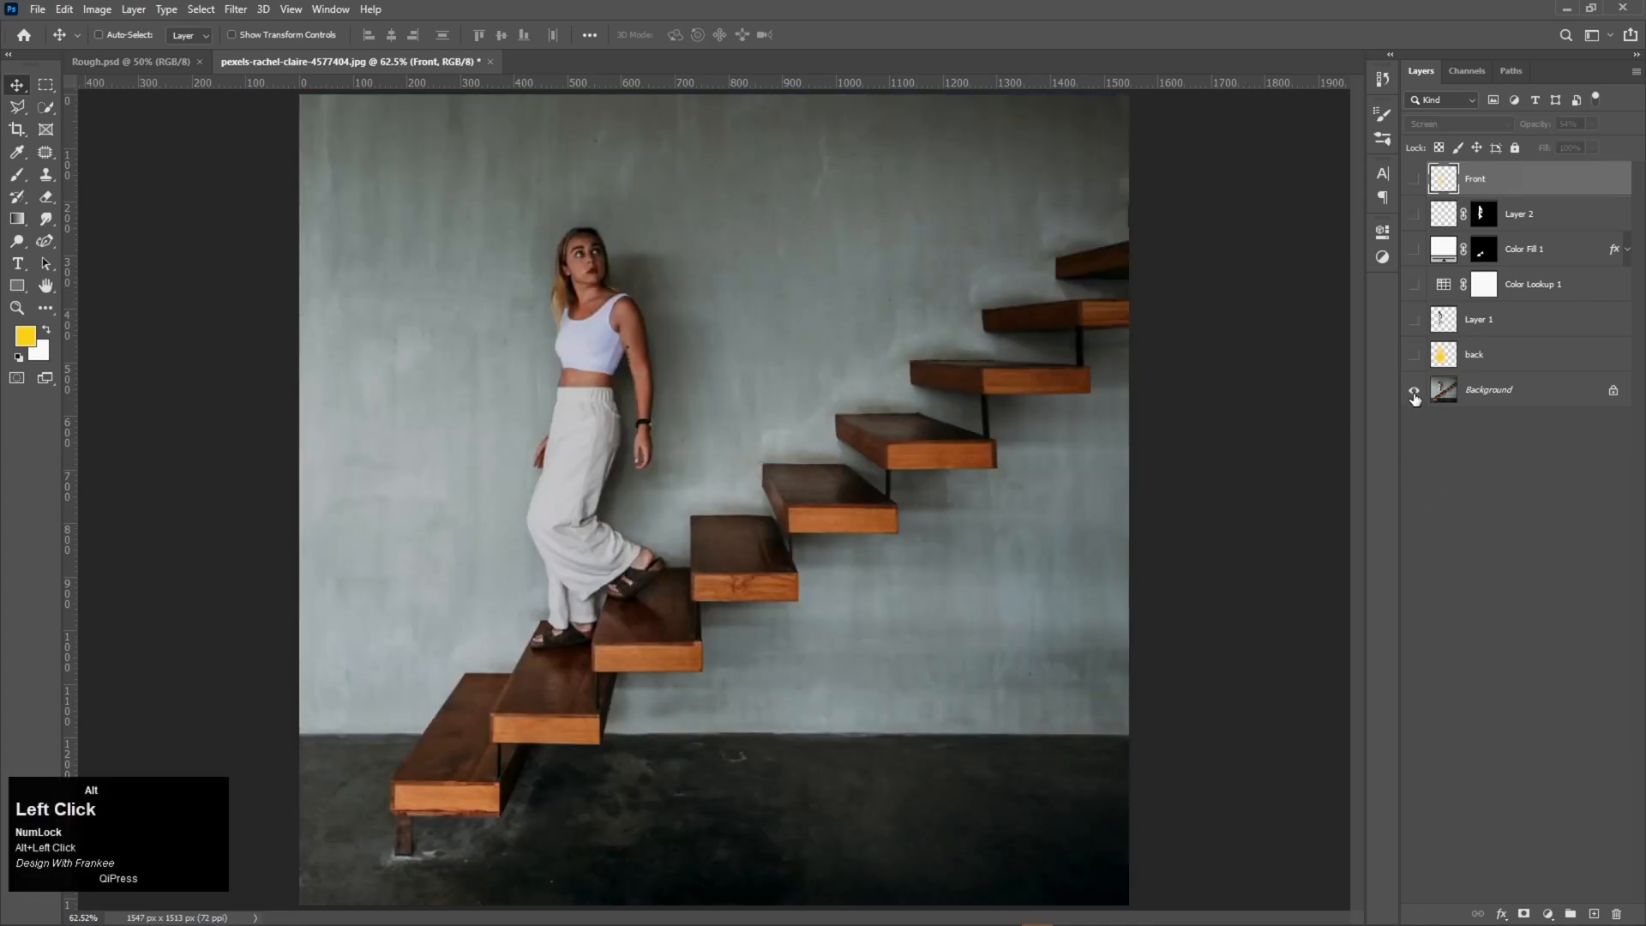
{"action": "left_click", "coordinate": [1415, 394], "text": "alt"}
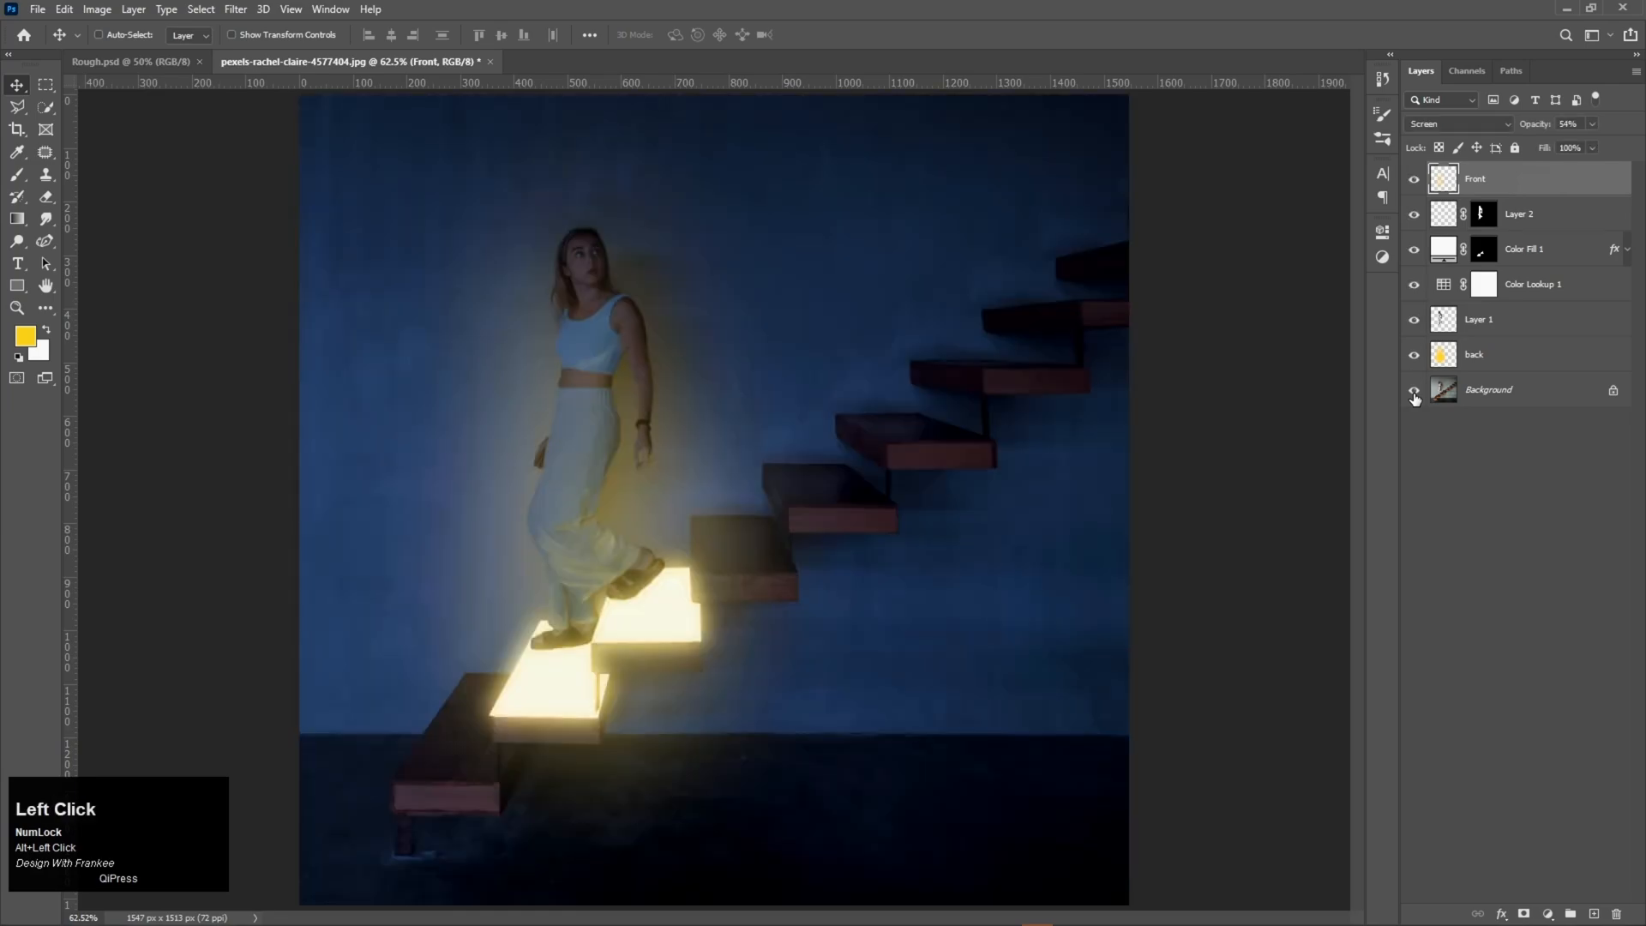